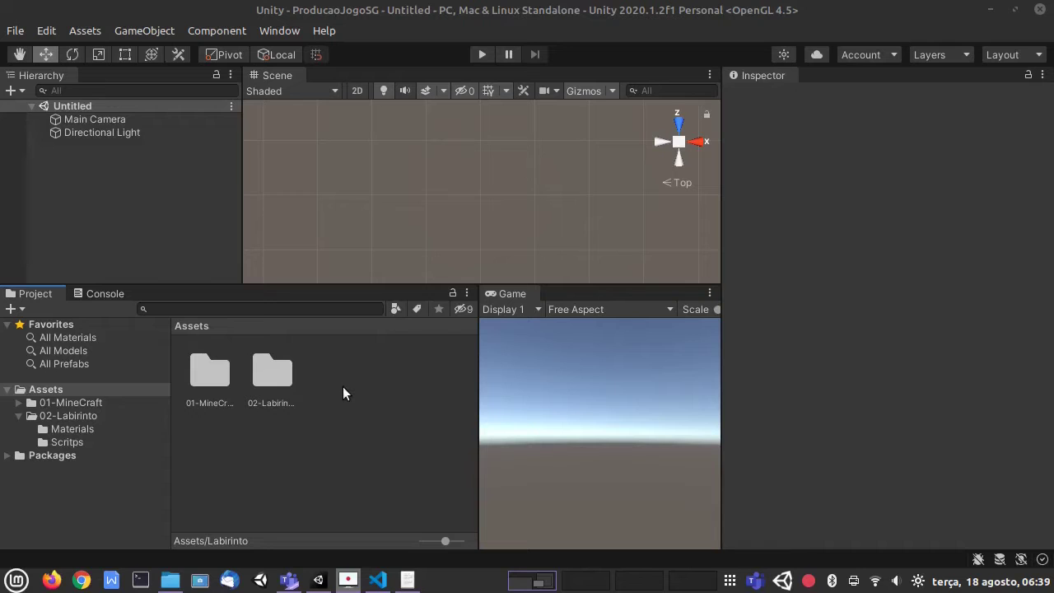
Create a folder named Labirinto in the project's Assets
right_click(343, 392)
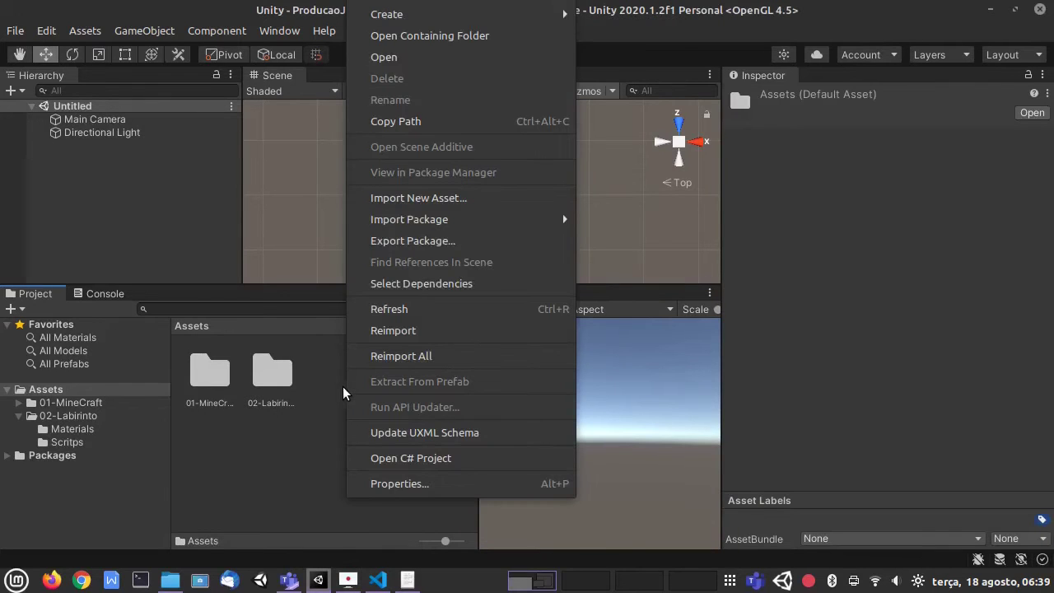
mouse_move(567, 14)
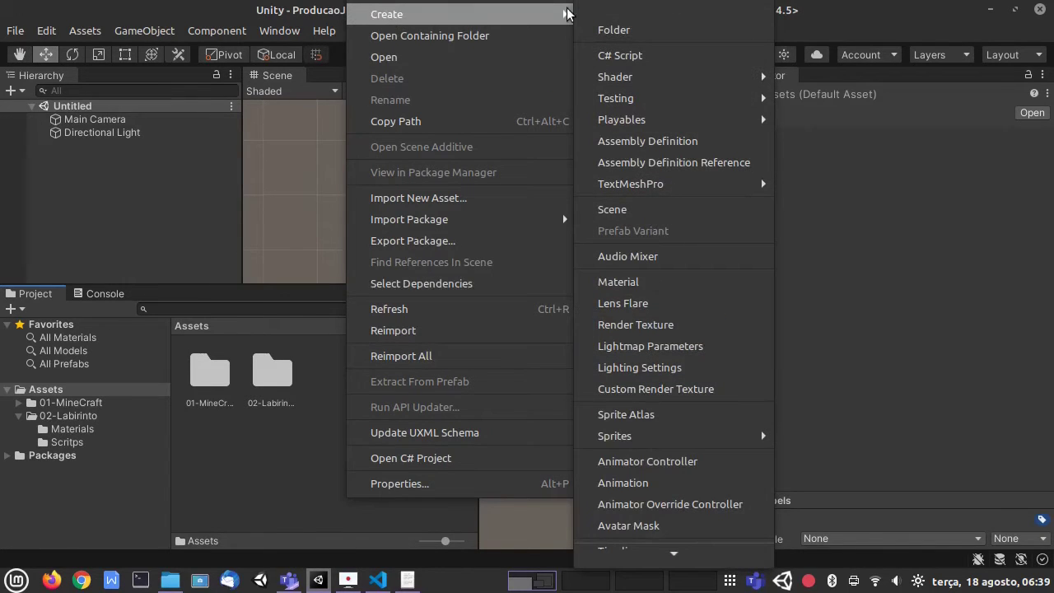
left_click(613, 29)
type("Labirint")
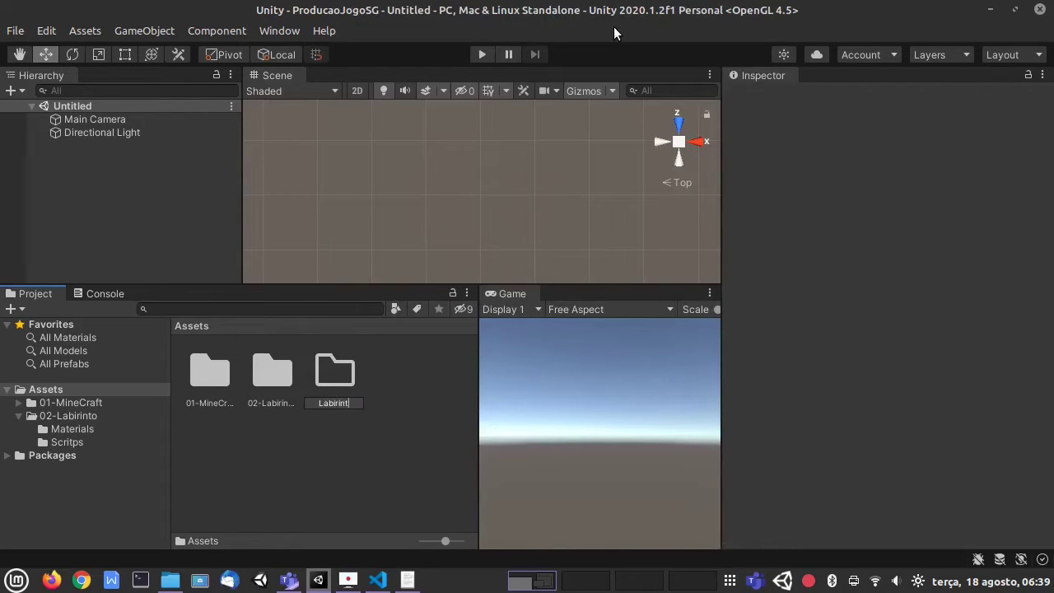
type("o")
key("Return")
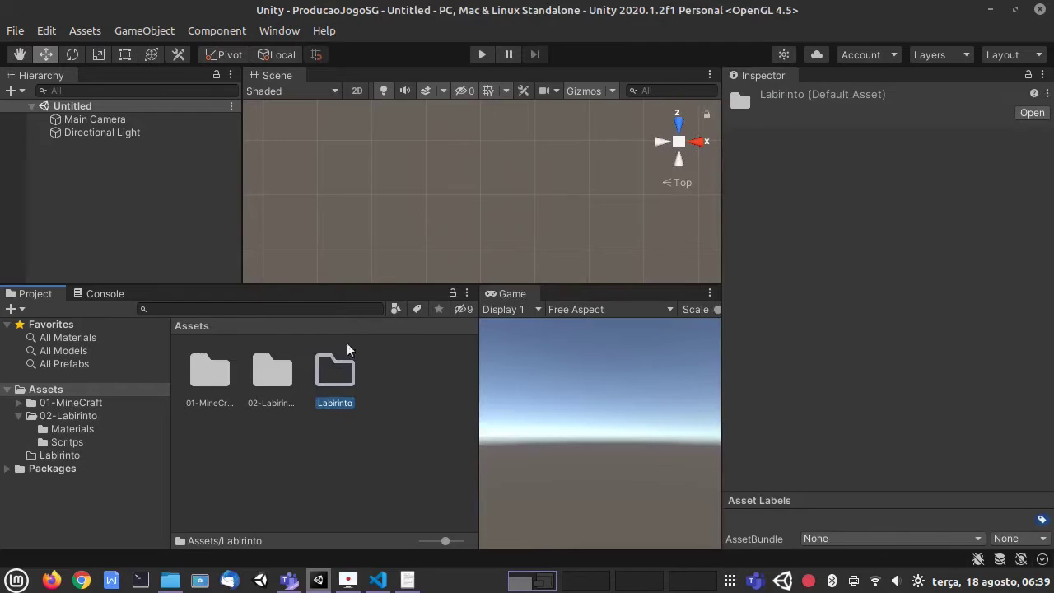
Create a subfolder named Materials inside the new Labirinto folder
double_click(325, 375)
right_click(225, 361)
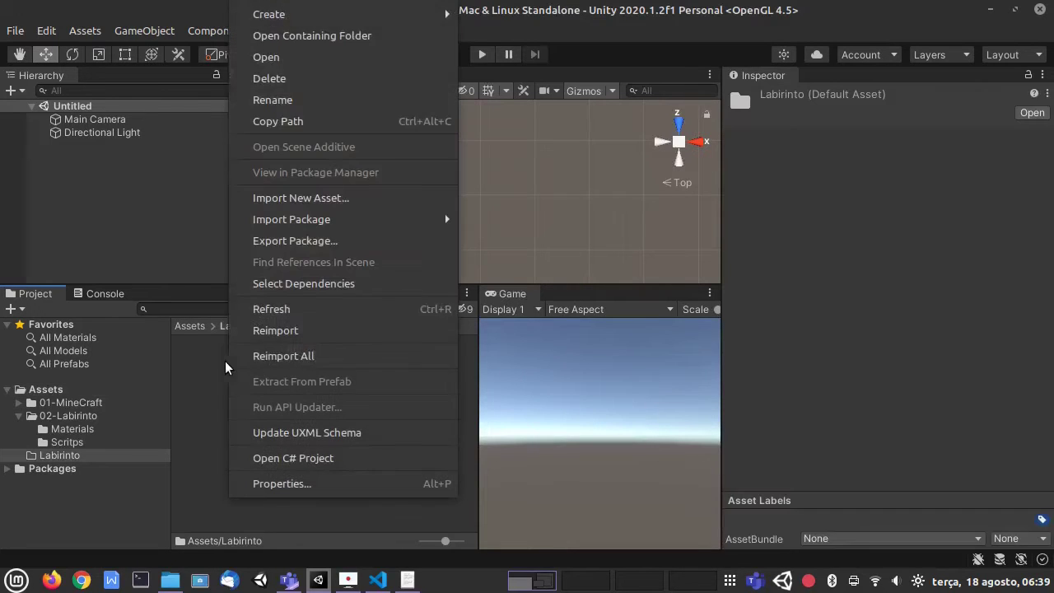
mouse_move(436, 14)
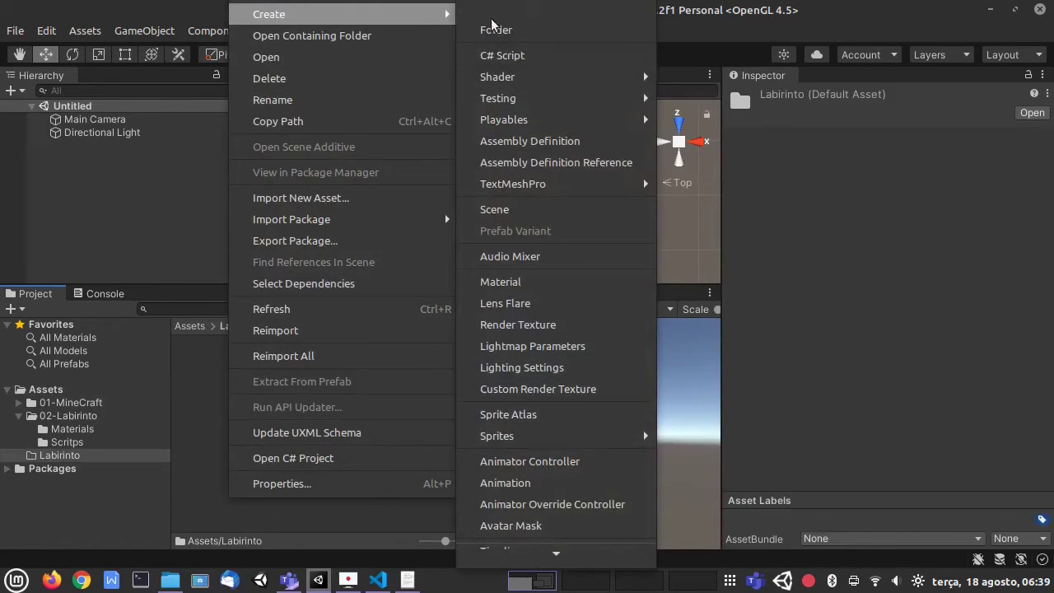
left_click(541, 33)
type("f")
type("ateri")
type("als")
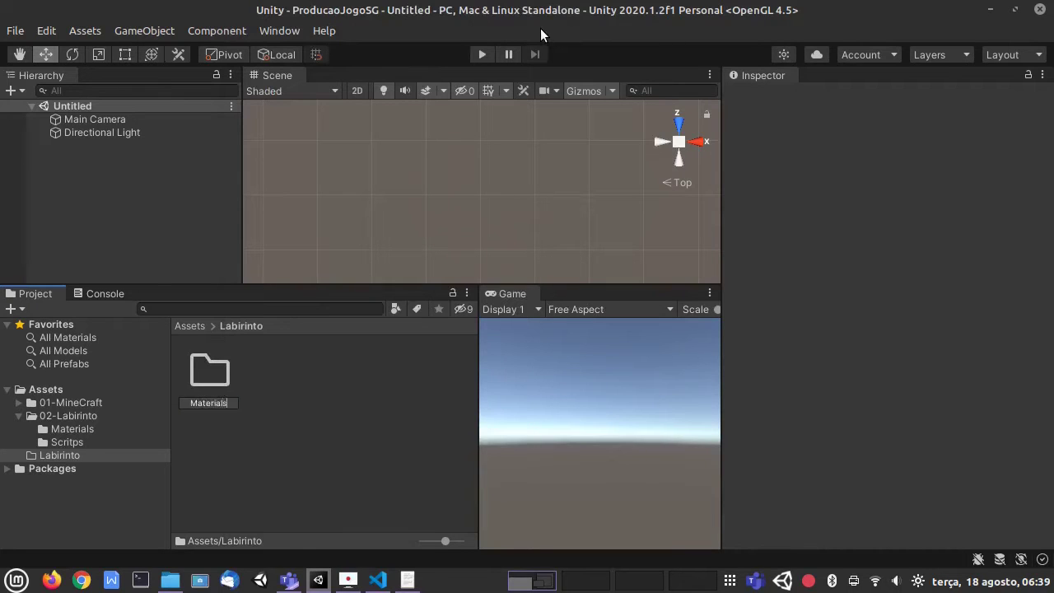
key("Return")
Add a Scripts subfolder alongside Materials in the Labirinto folder
left_click(292, 382)
right_click(291, 382)
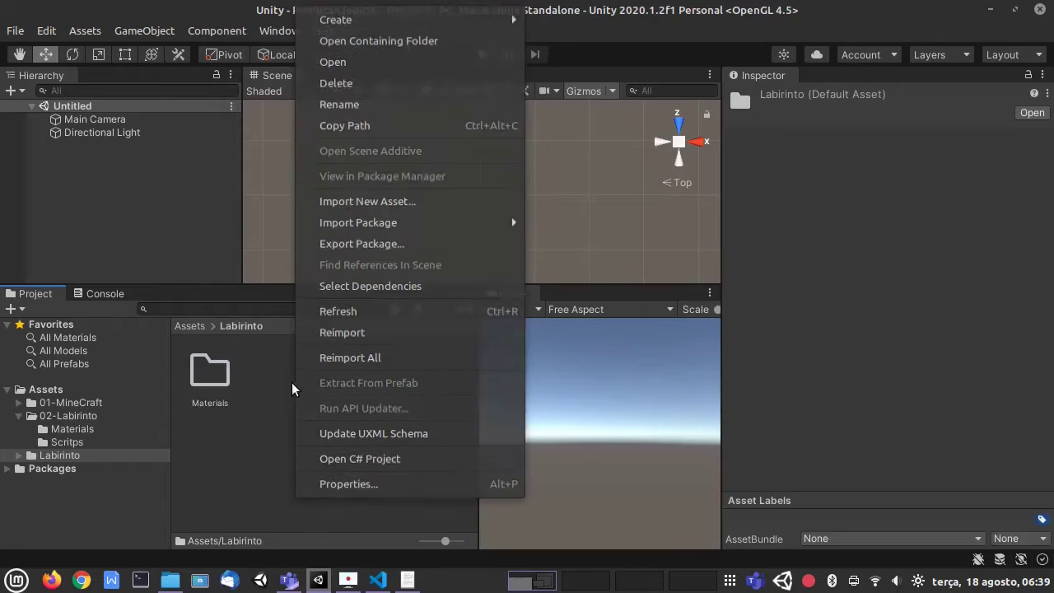
mouse_move(440, 14)
left_click(572, 30)
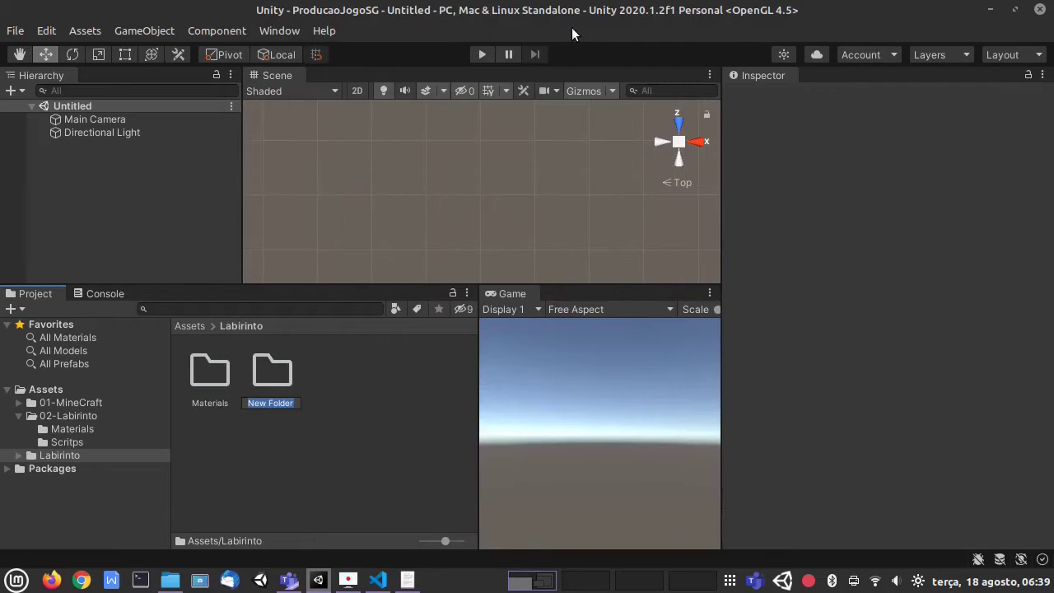
type("Scripts")
key("Return")
Add a Scenes subfolder to the Labirinto folder
right_click(331, 403)
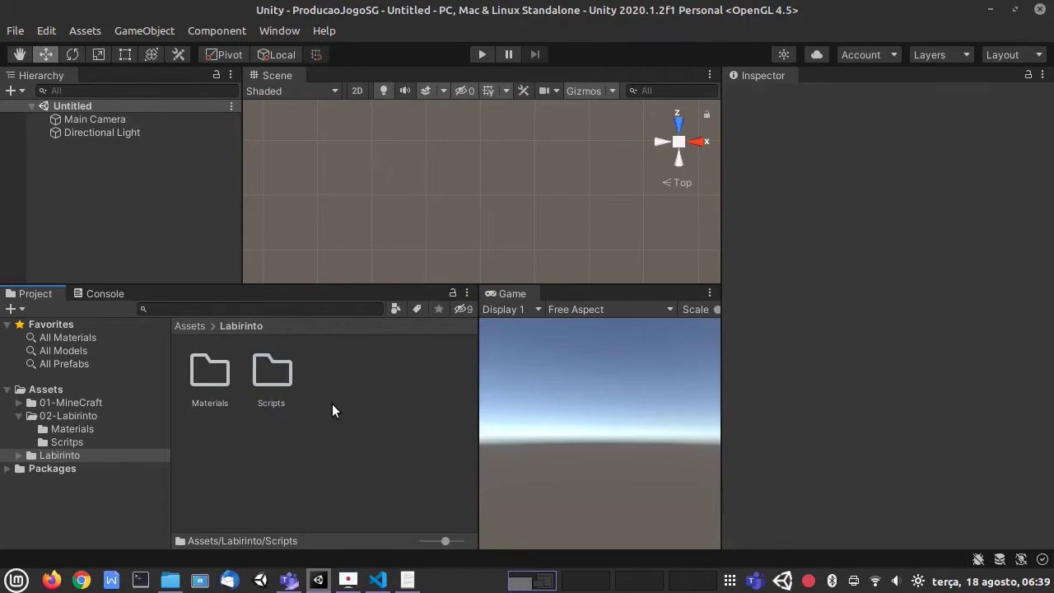
mouse_move(541, 18)
left_click(602, 25)
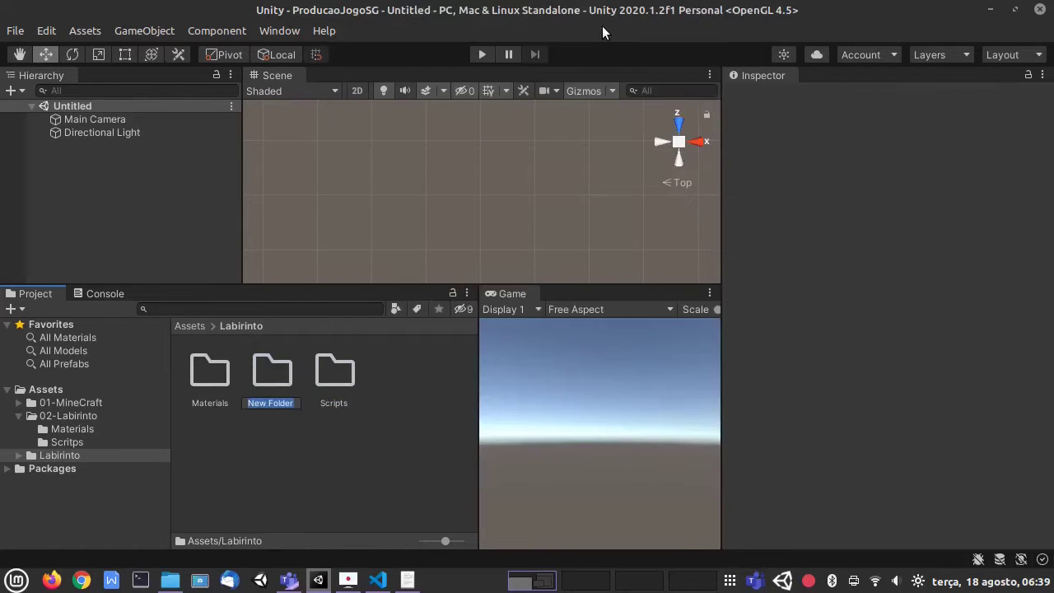
type("C")
type("cenes")
key("Return")
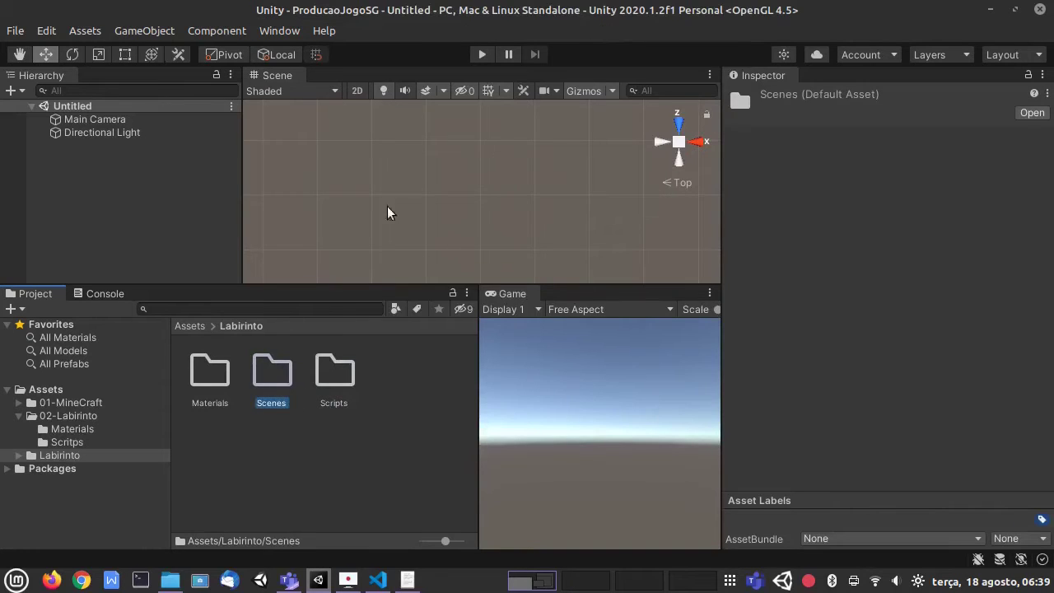
left_click(258, 457)
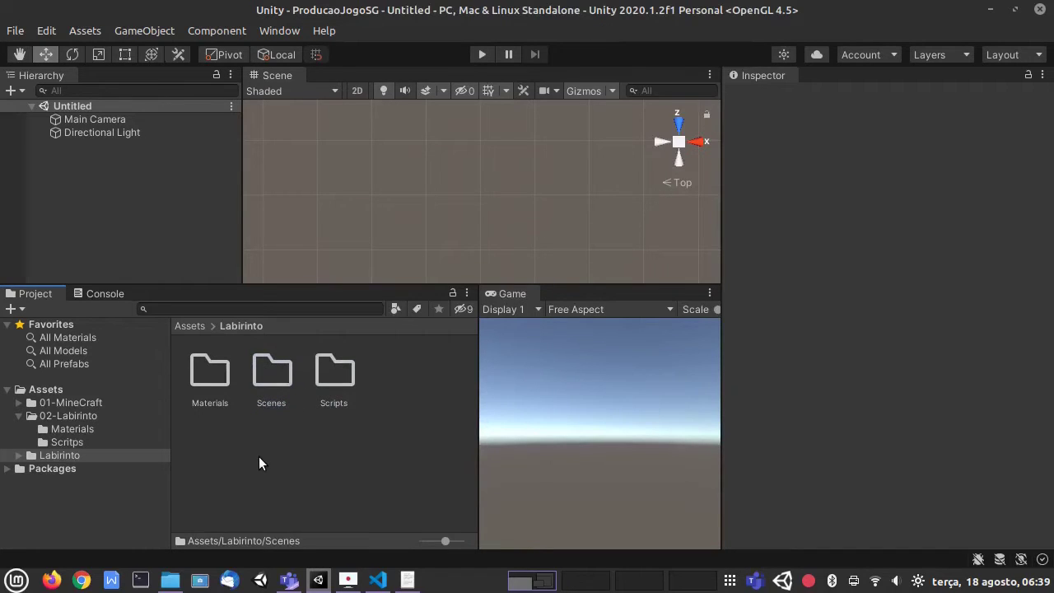
Move the lab maze texture from the 02-Labirinto Materials folder into the Labirinto folder
left_click(209, 374)
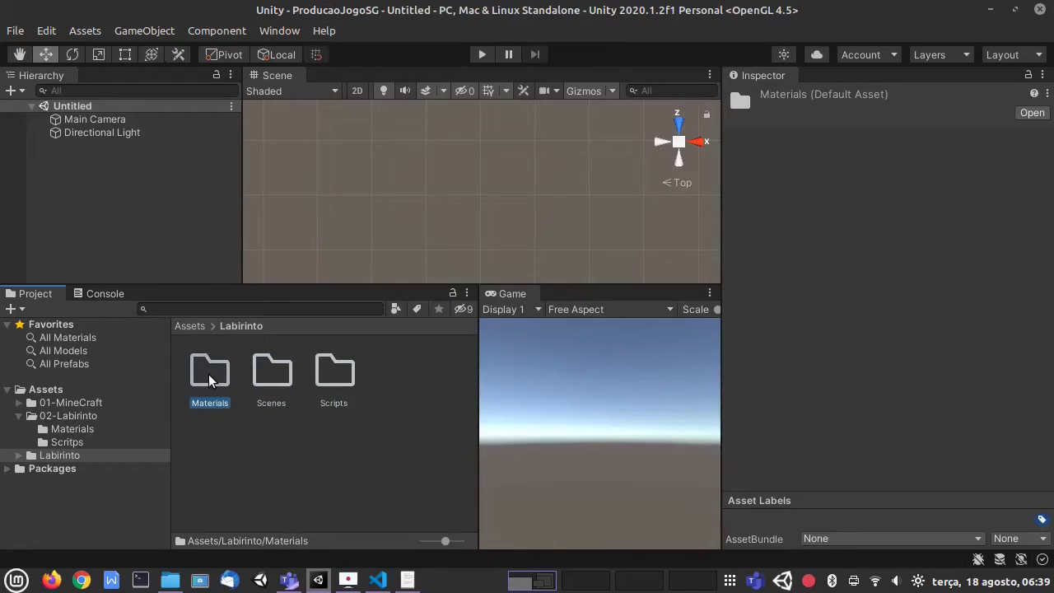
left_click(62, 417)
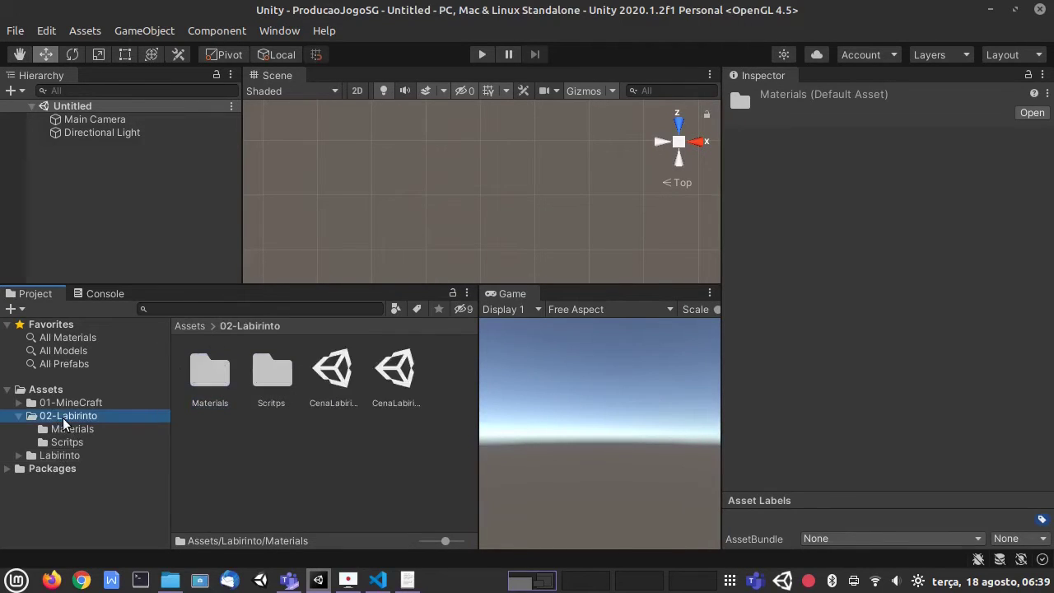
double_click(206, 374)
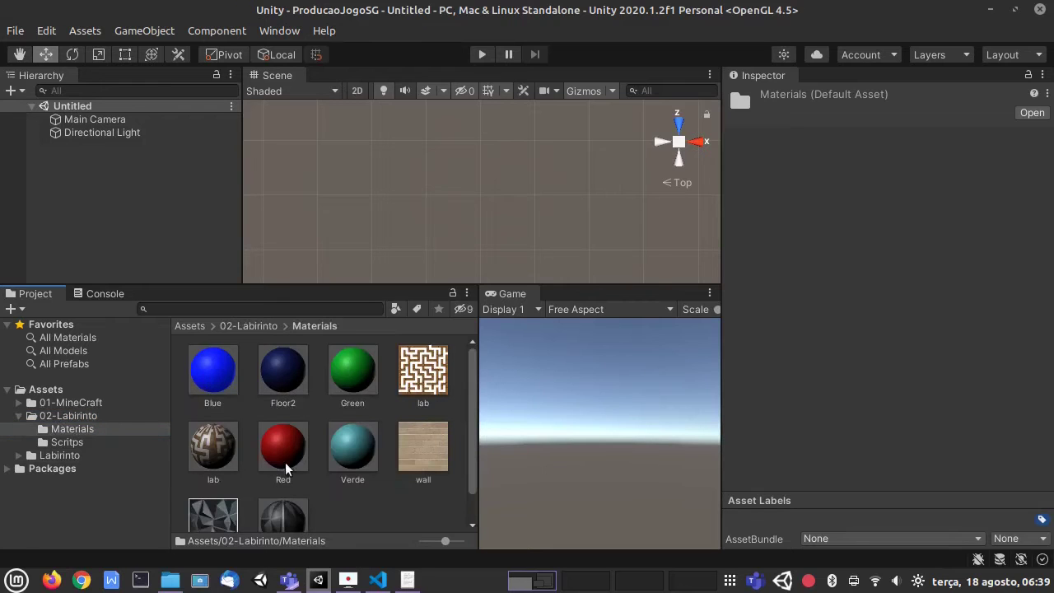
scroll(286, 462, "down", 1)
scroll(374, 493, "up", 1)
left_click(424, 389)
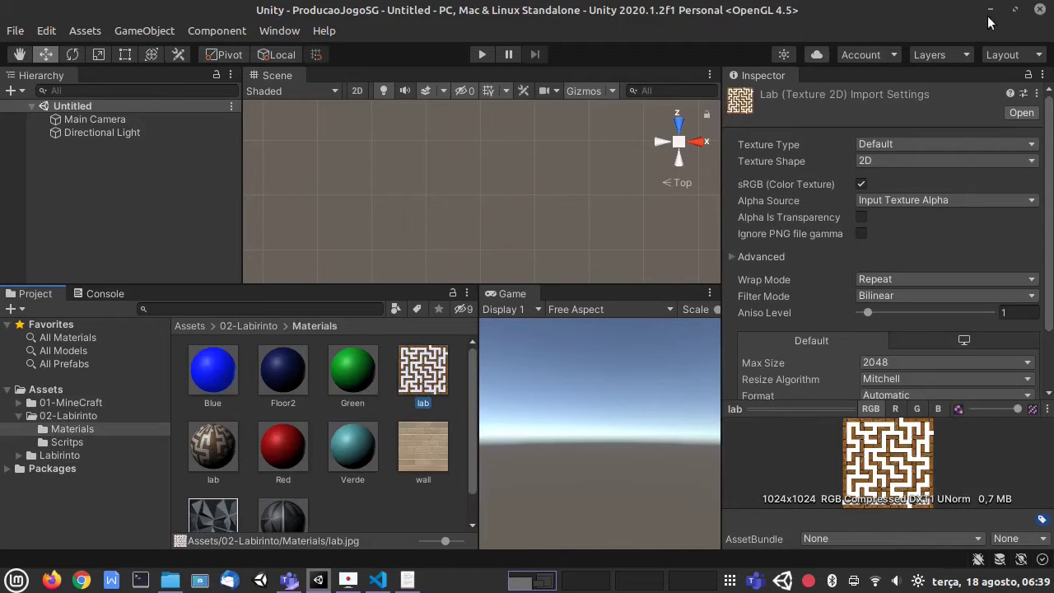
left_click(1015, 10)
left_click_drag(483, 66, 443, 64)
double_click(443, 64)
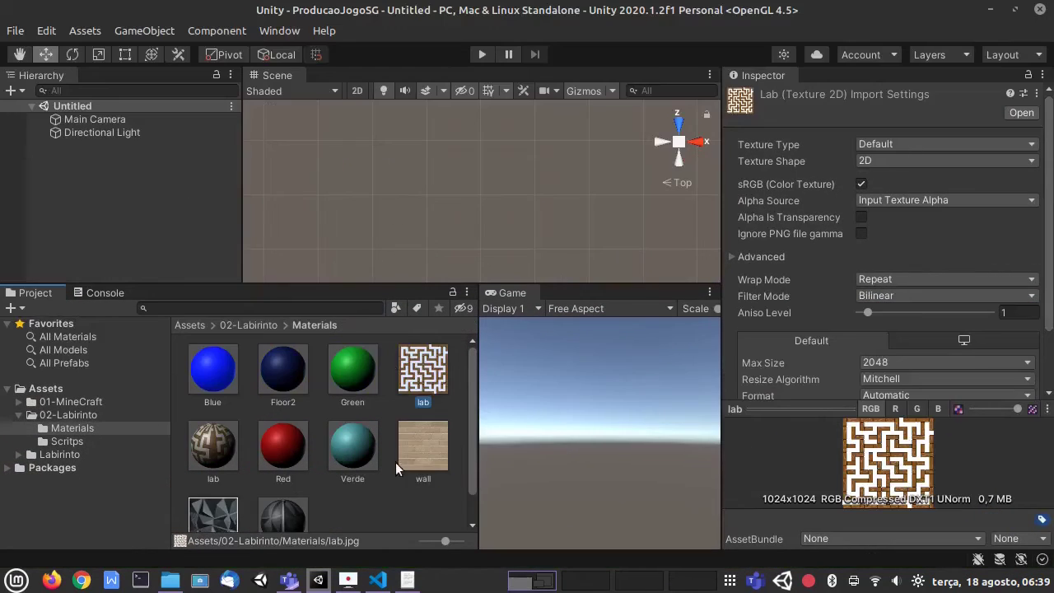
left_click_drag(423, 374, 24, 462)
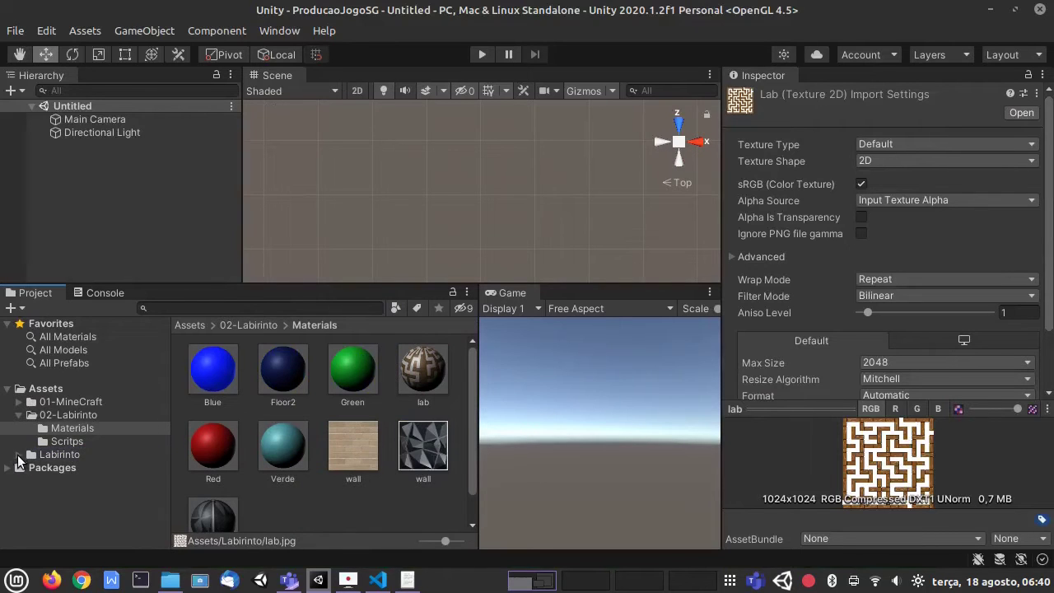
Preview the lab.jpg maze image in the Labirinto folder and move the texture into its Materials subfolder
left_click(19, 455)
left_click(61, 457)
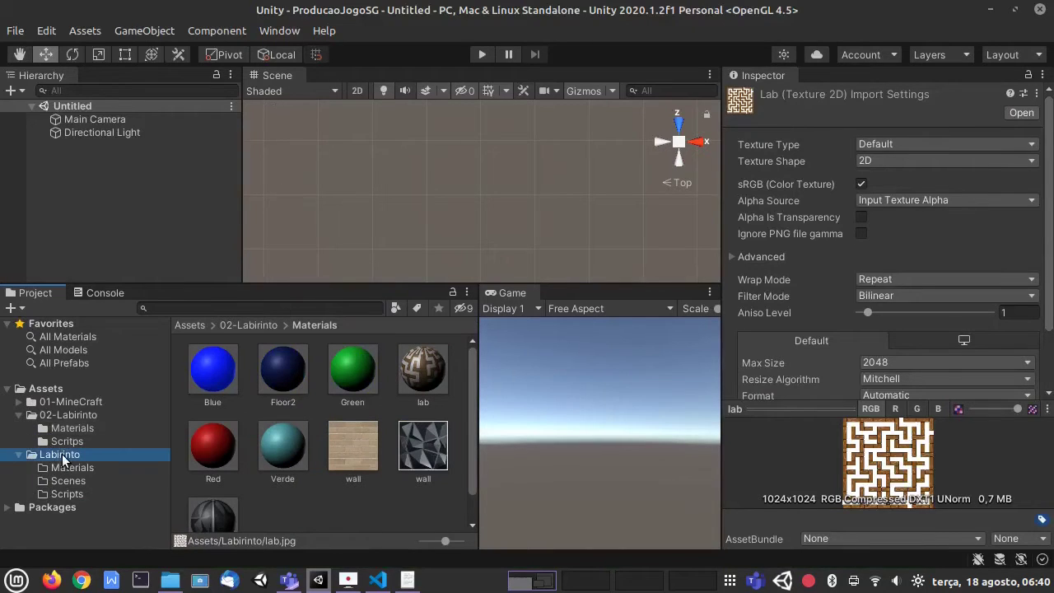
left_click(394, 371)
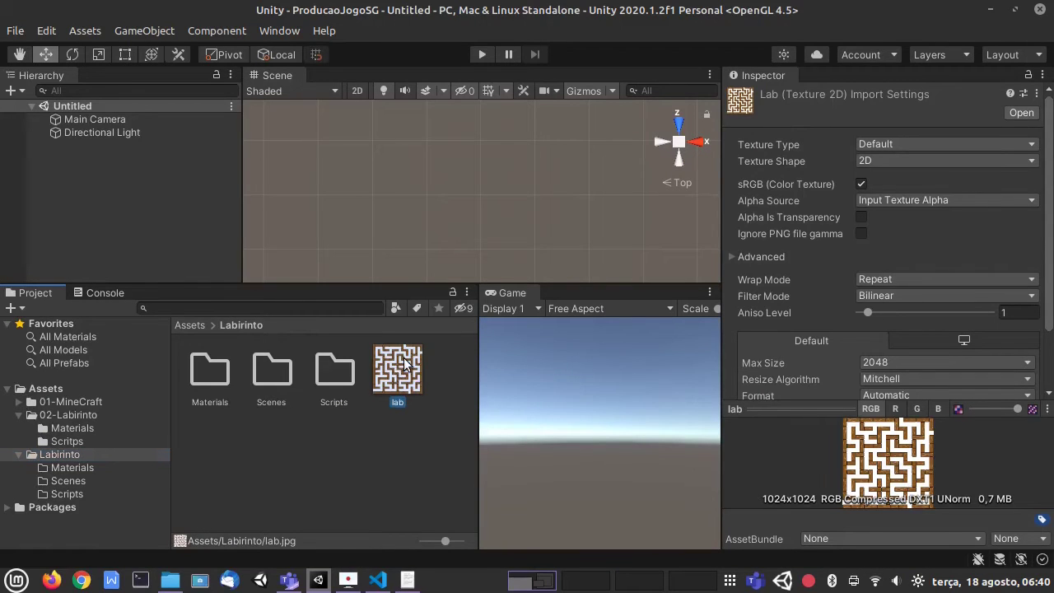
double_click(403, 357)
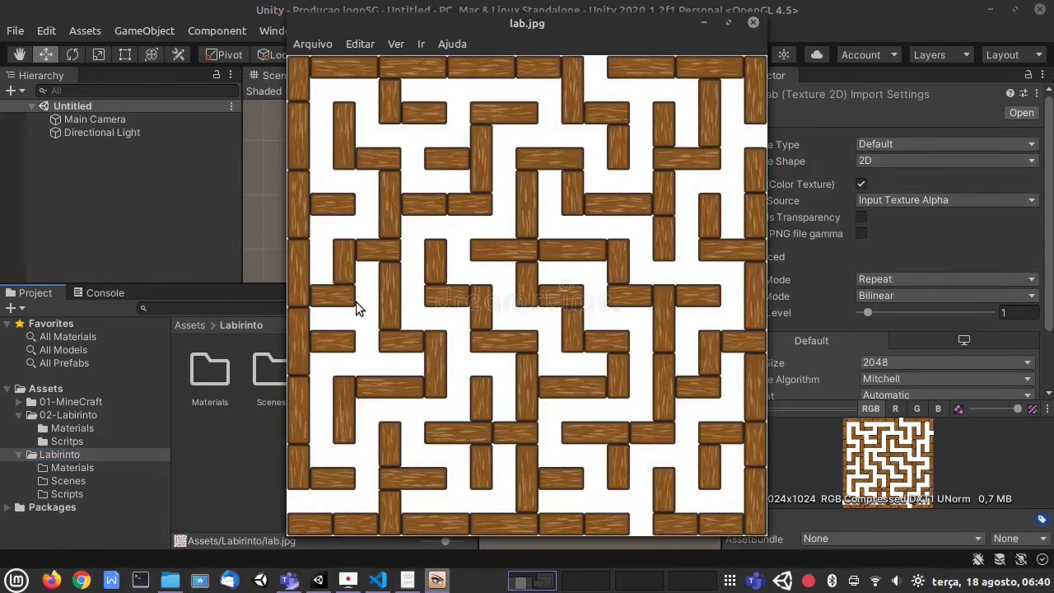
left_click(753, 24)
left_click_drag(389, 364, 214, 385)
Add a 3D Quad object to the scene
left_click(90, 37)
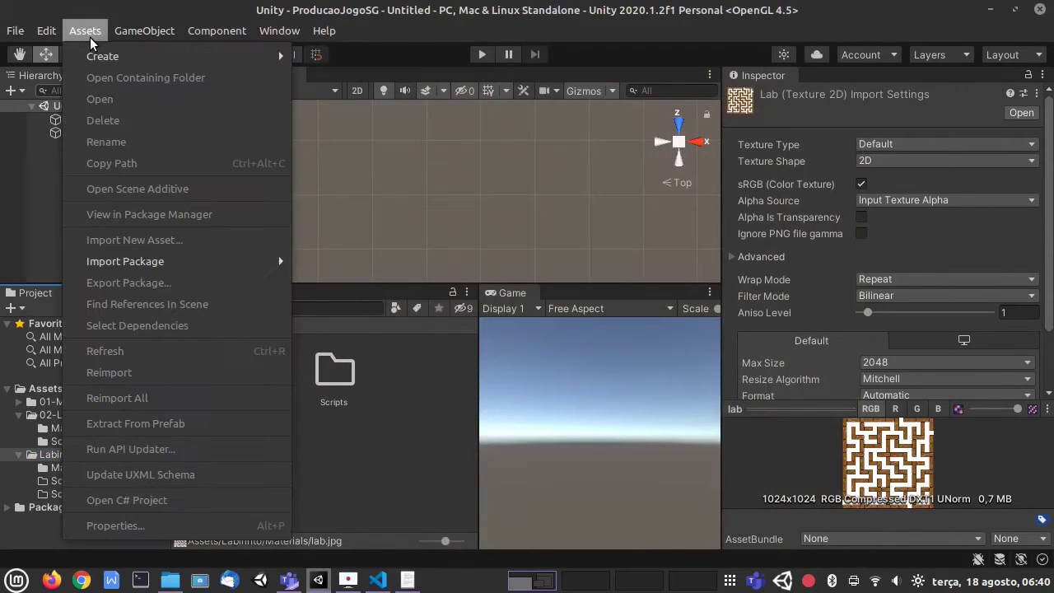
mouse_move(125, 31)
left_click(144, 31)
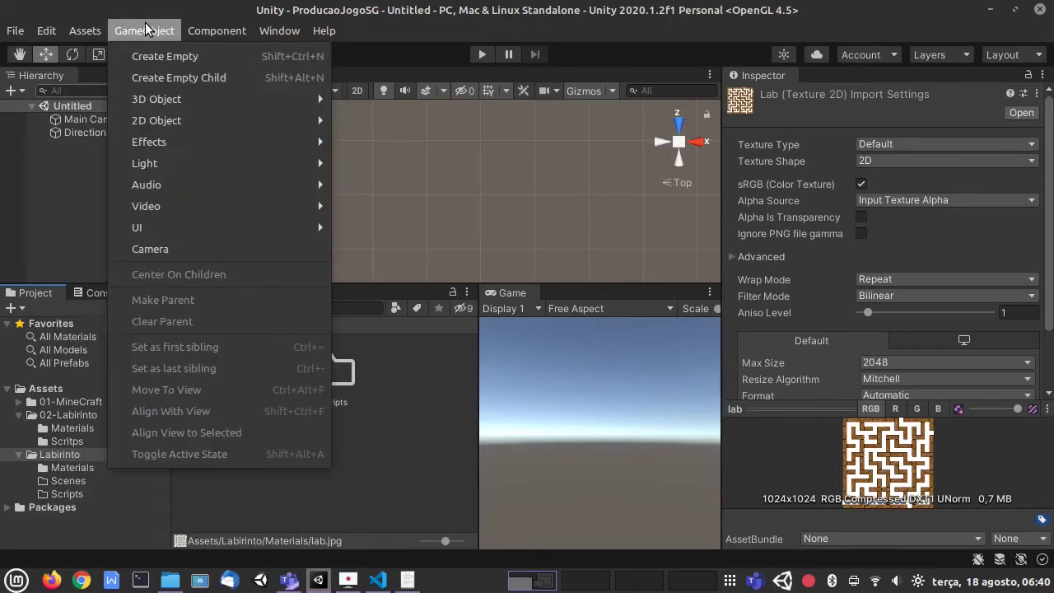
mouse_move(239, 99)
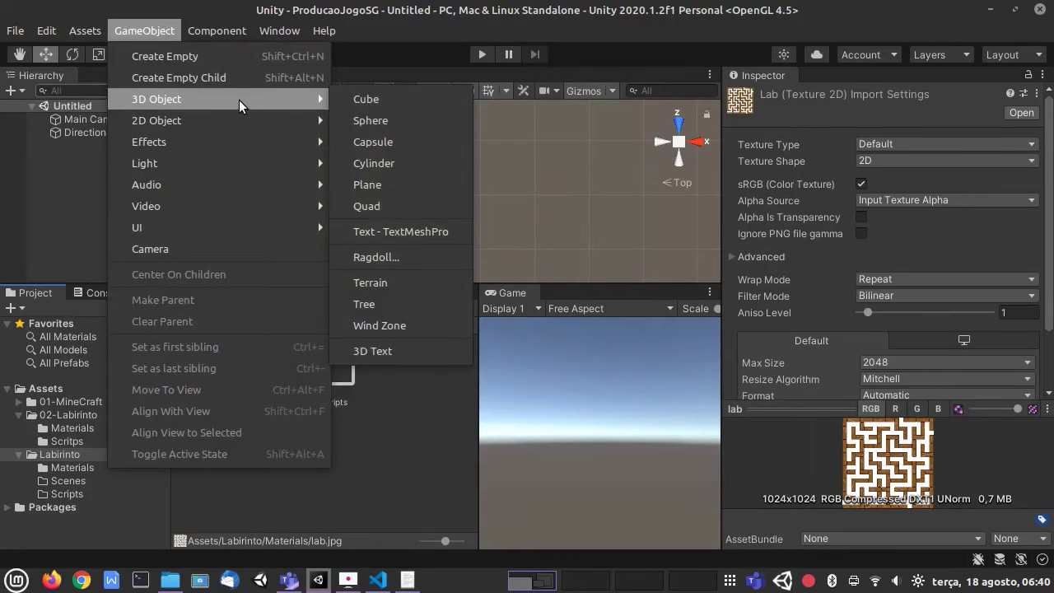
left_click(417, 205)
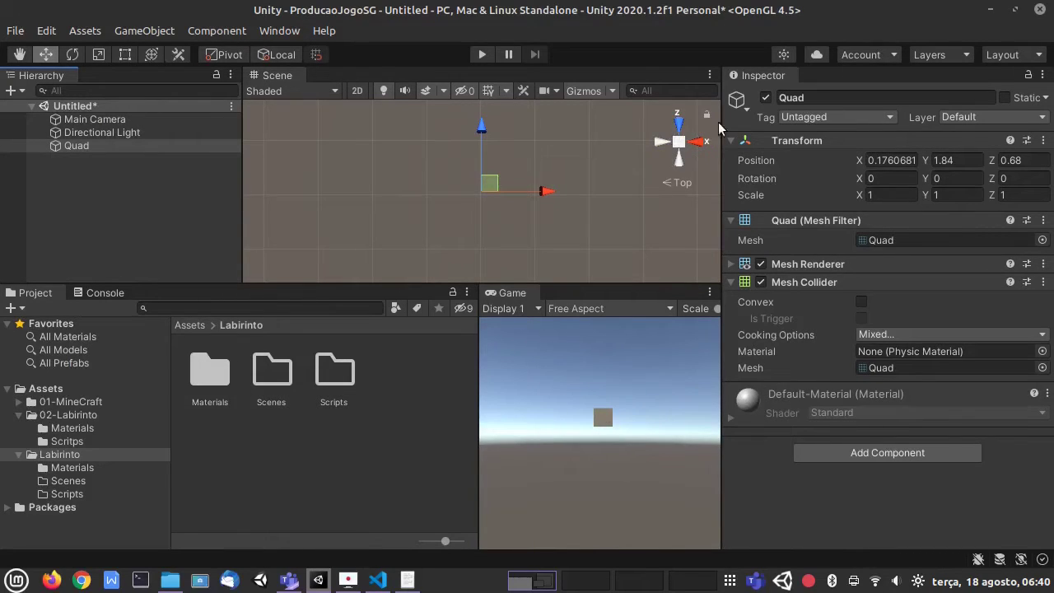
Lay the Quad flat for viewing from above by setting its X rotation to 90
left_click(697, 141)
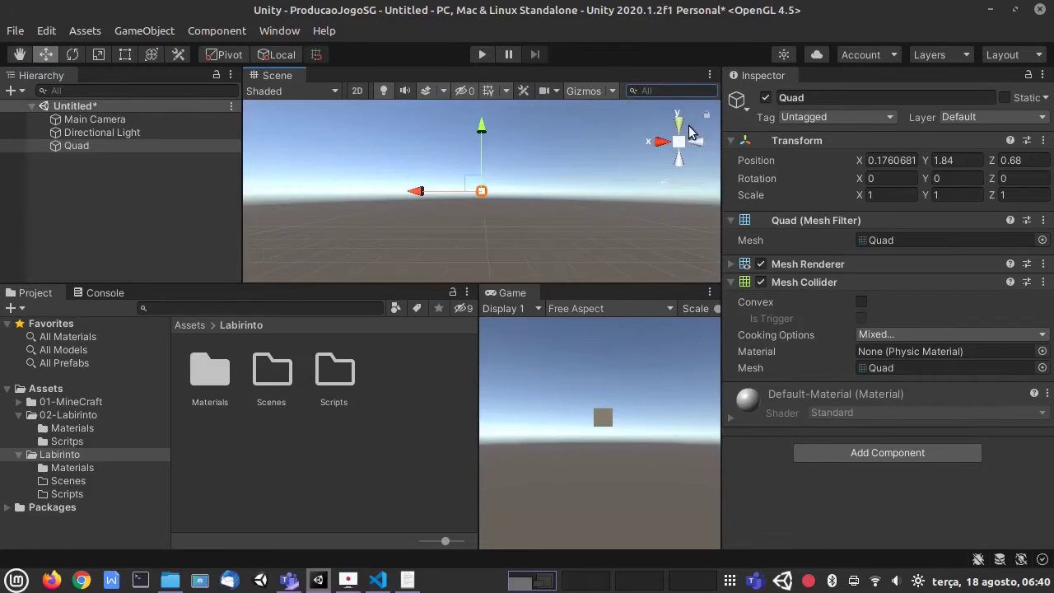
left_click(697, 142)
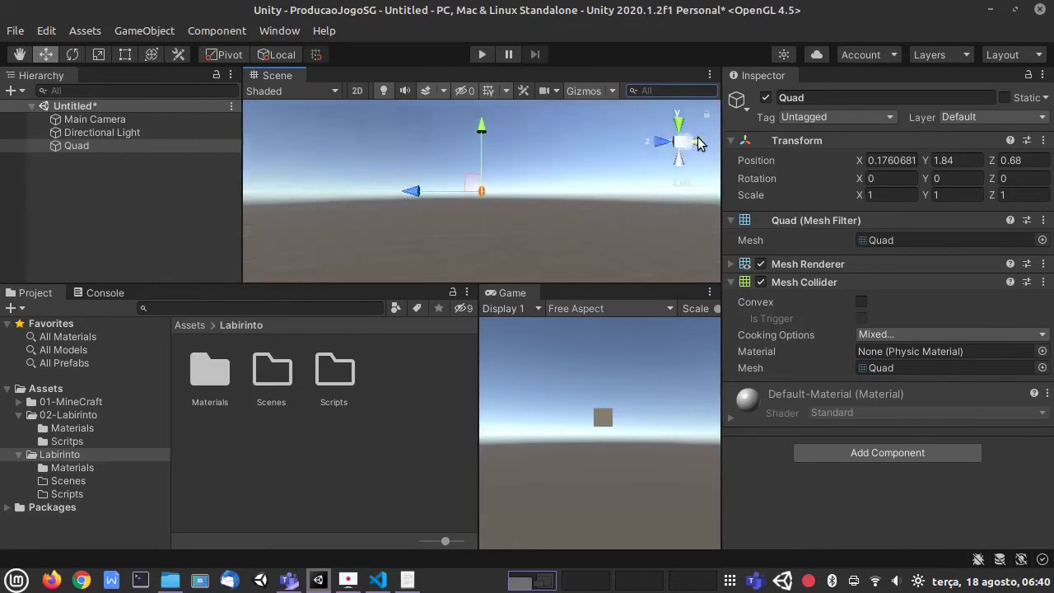
left_click(531, 224)
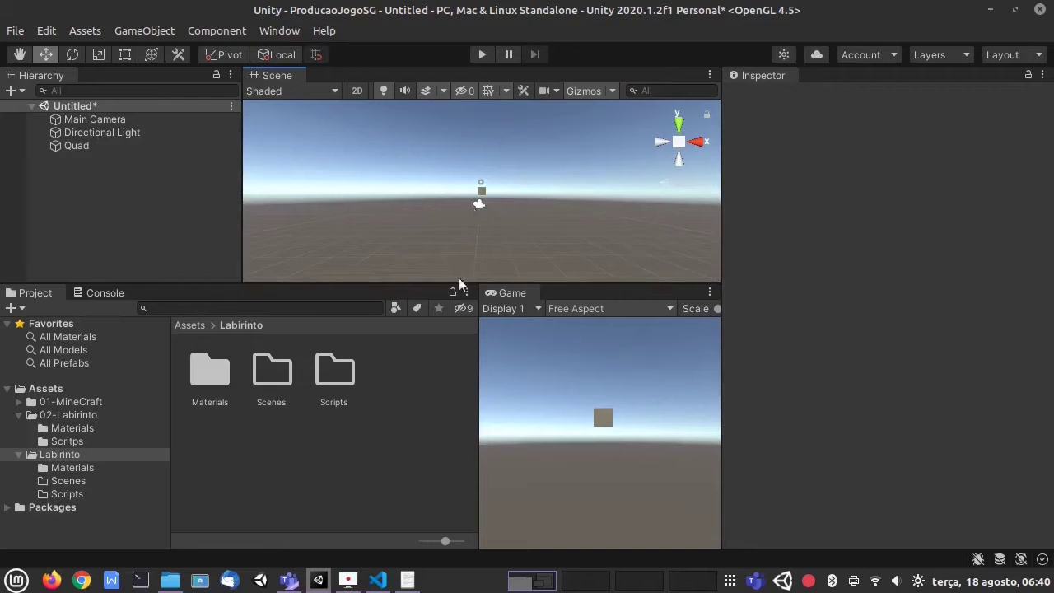
left_click(82, 146)
double_click(82, 145)
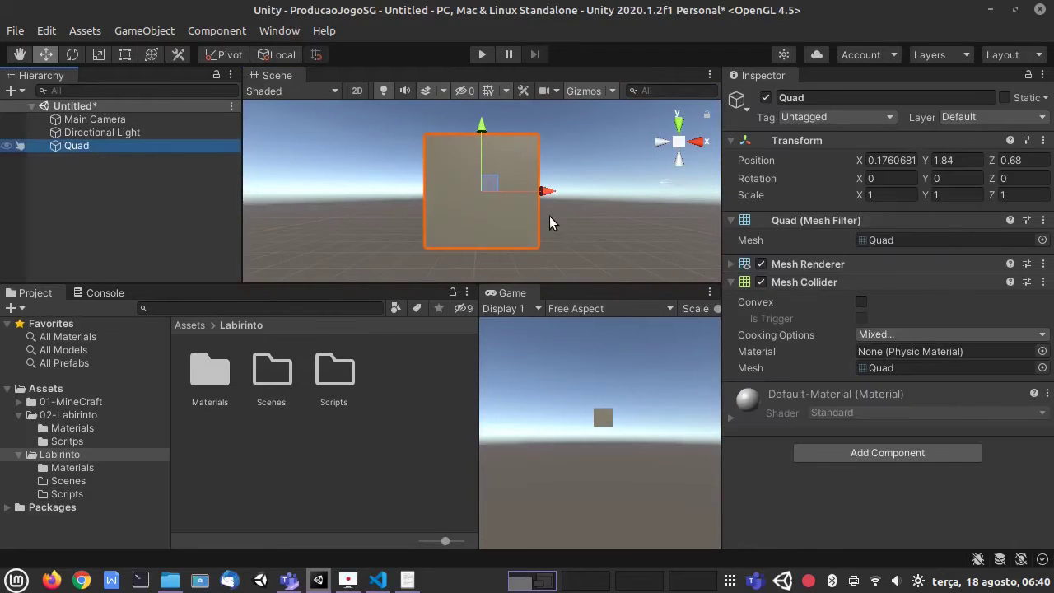
scroll(575, 210, "down", 5)
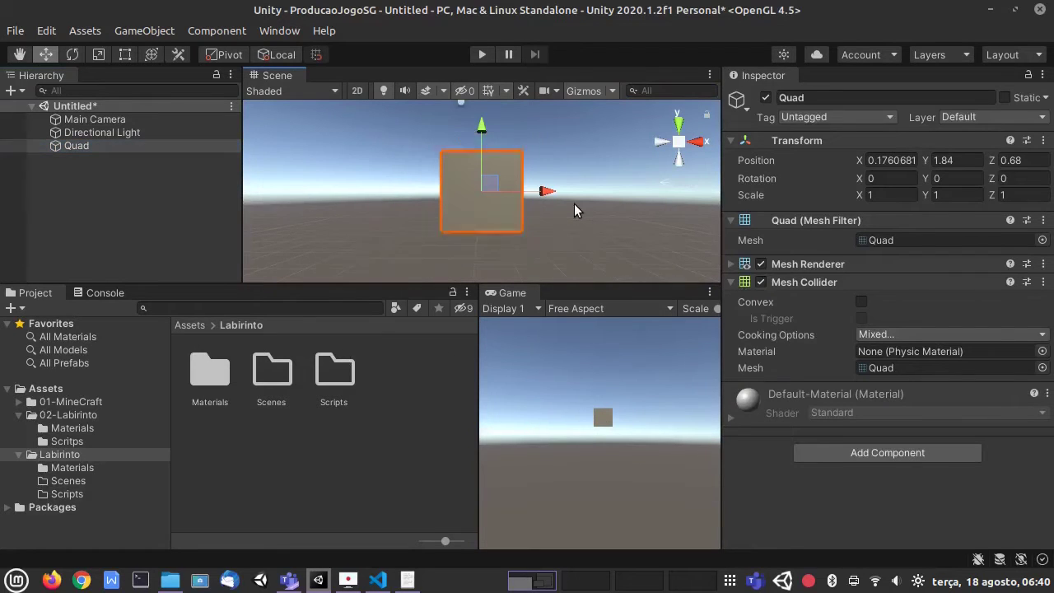
left_click(680, 125)
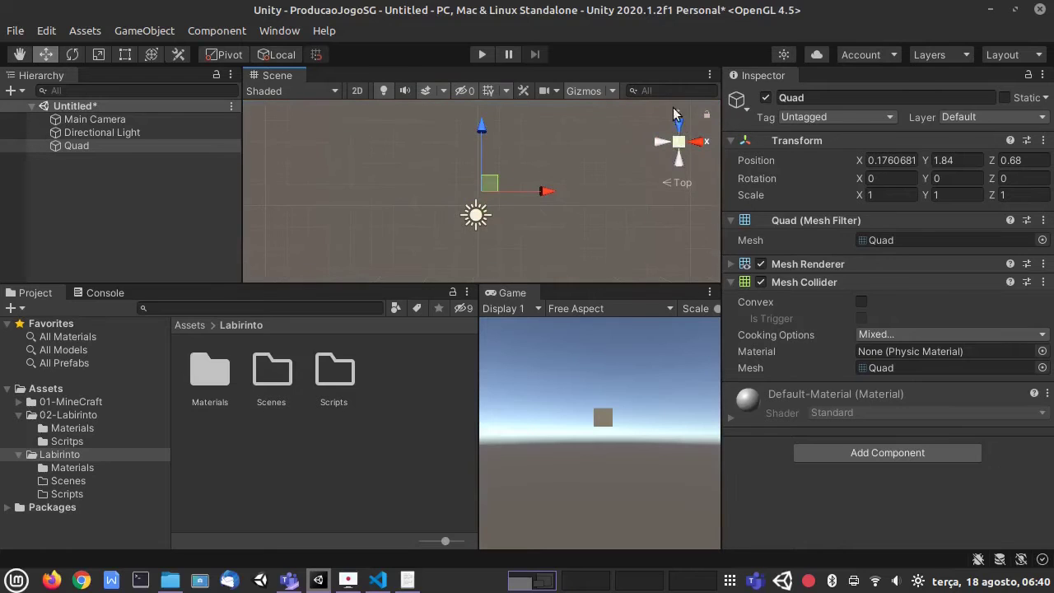
left_click(888, 177)
type("90")
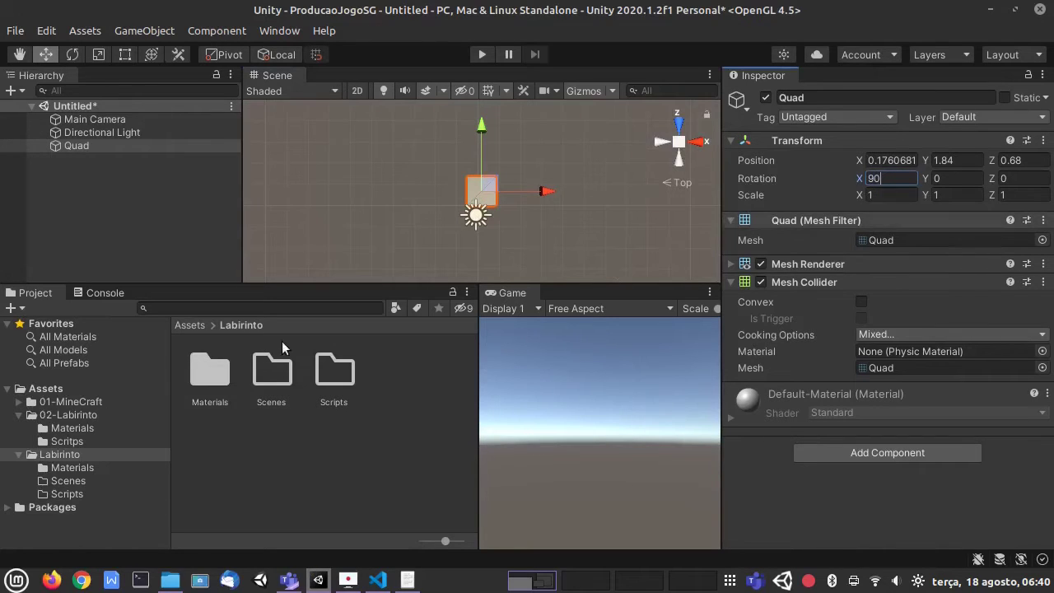
Apply the lab maze texture from Labirinto's Materials folder to the Quad in the scene
double_click(212, 378)
left_click_drag(207, 367, 482, 190)
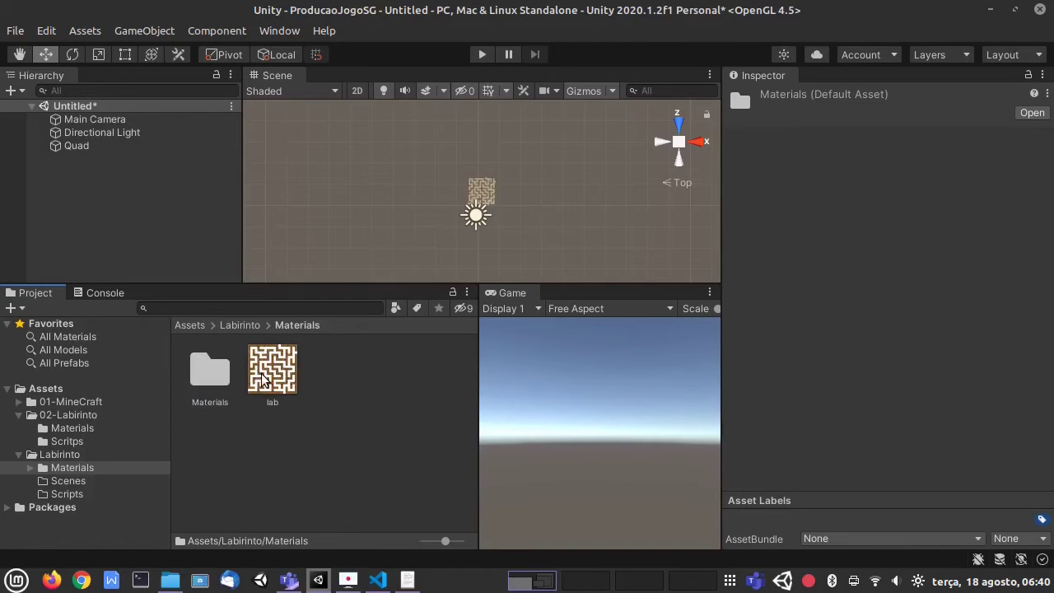
left_click(219, 377)
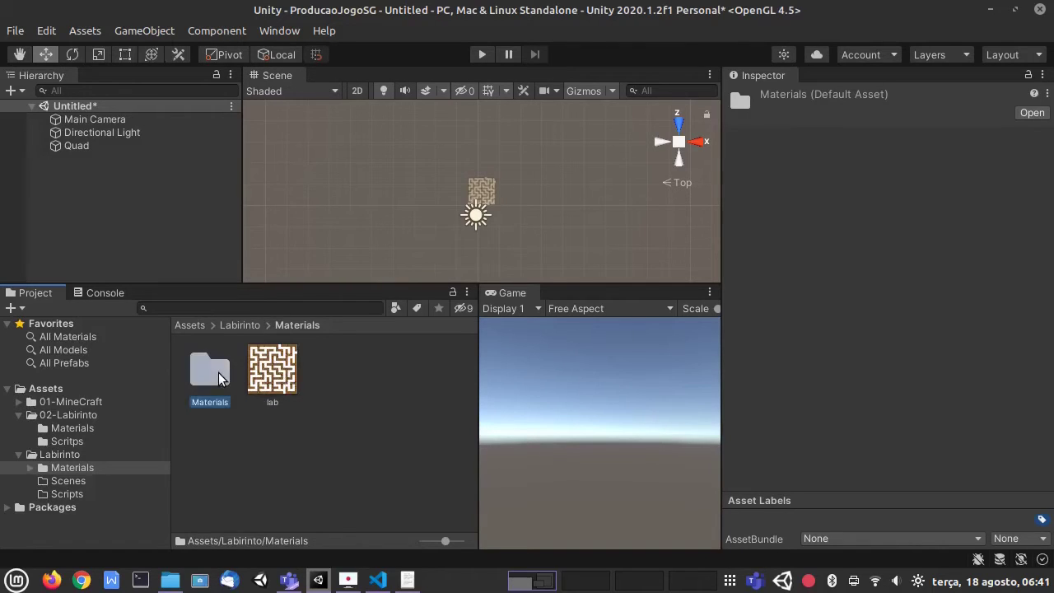
Delete the nested Materials folder inside Labirinto's Materials folder
key("Delete")
key("Return")
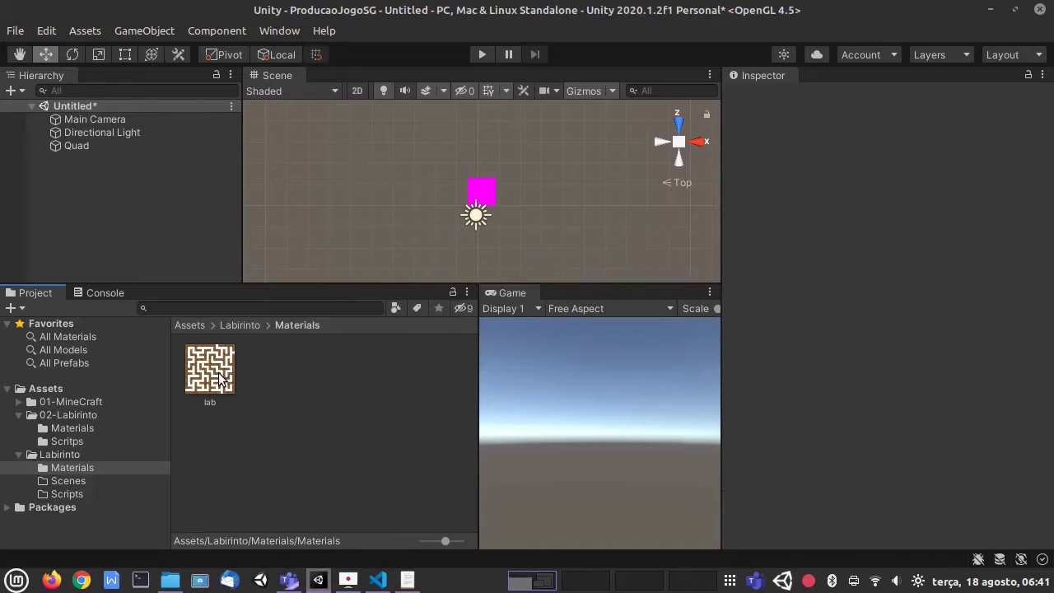
right_click(286, 373)
left_click(227, 377)
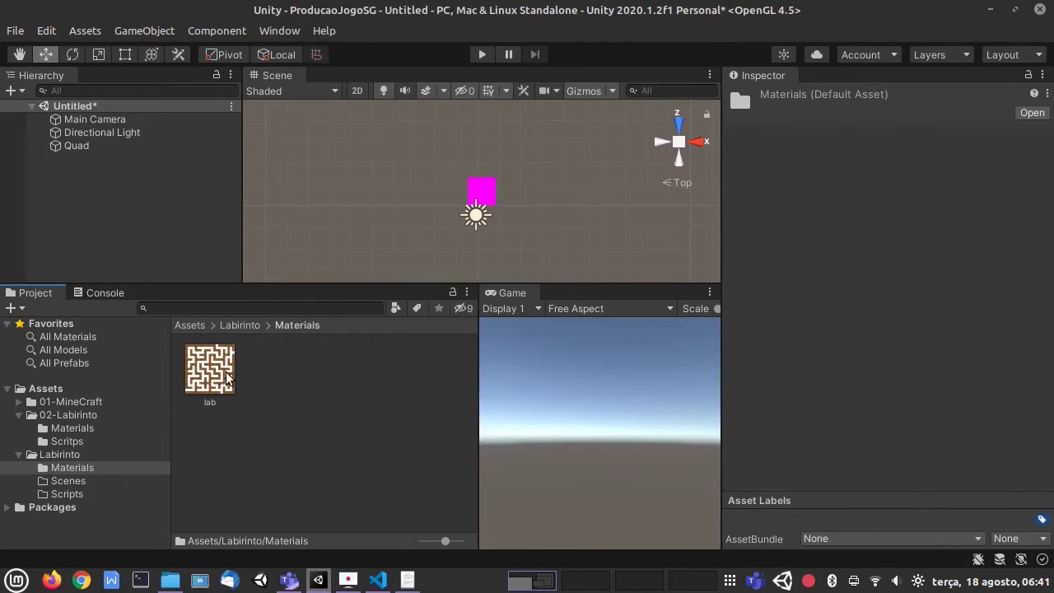
Create a new material named Labirnto in Labirinto's Materials folder
right_click(226, 377)
mouse_move(412, 14)
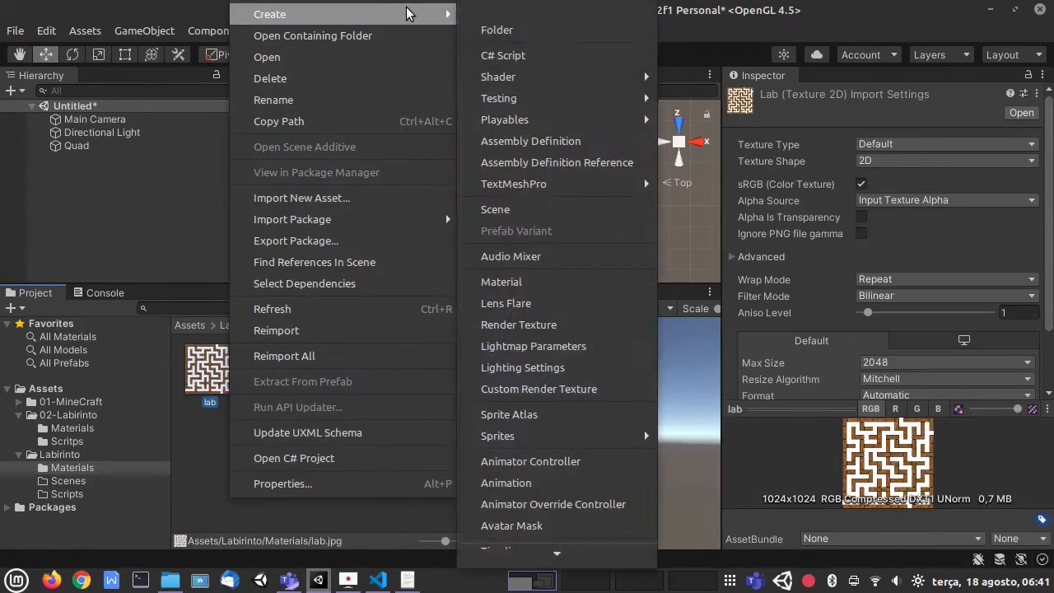
left_click(506, 284)
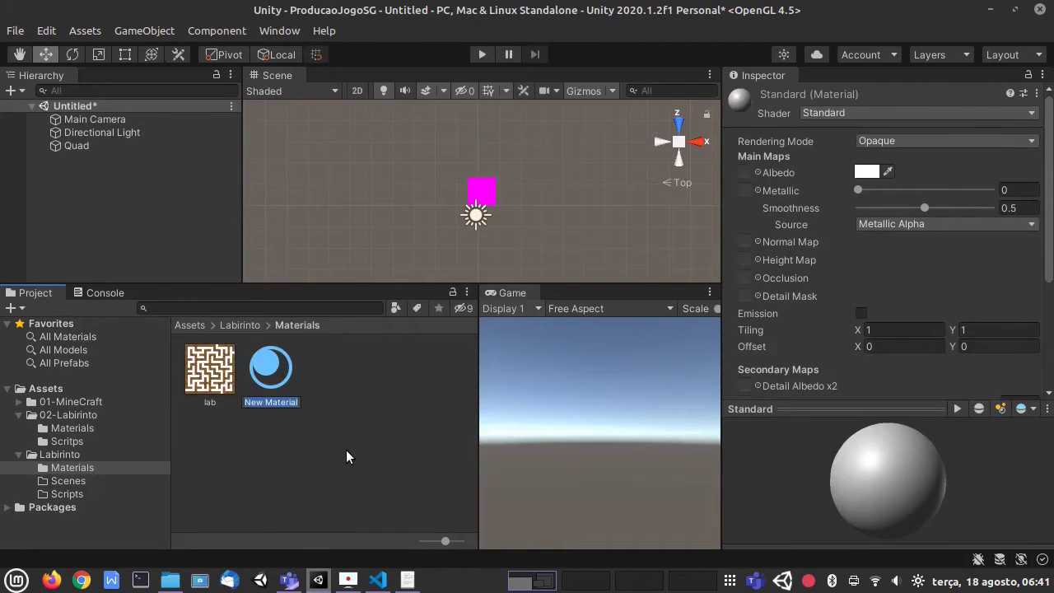
type("Labirnto")
key("Return")
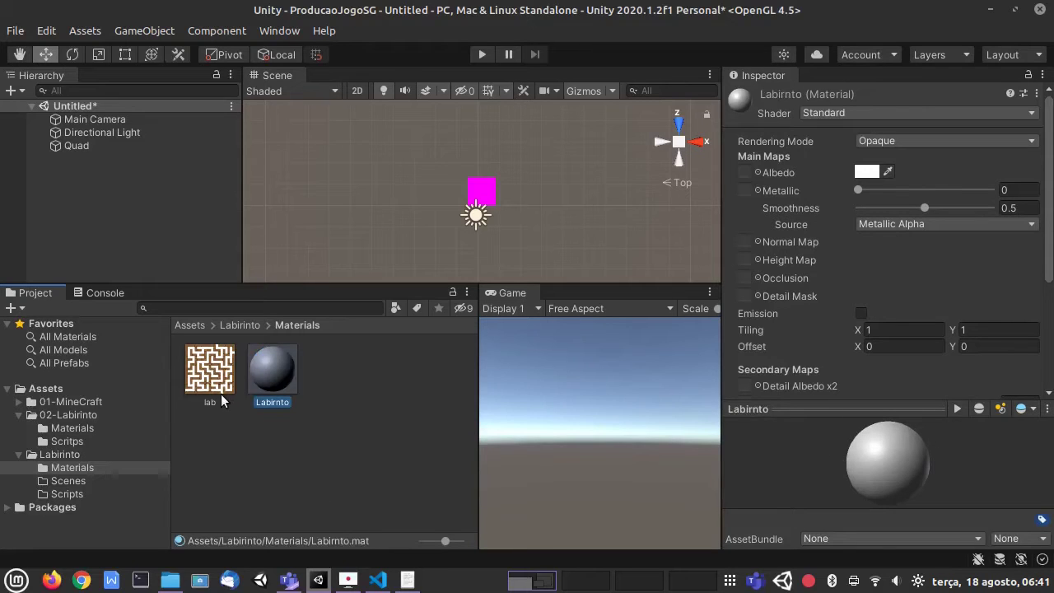
Assign the lab texture to the Labirnto material's Albedo map and apply the material to the Quad
left_click(221, 377)
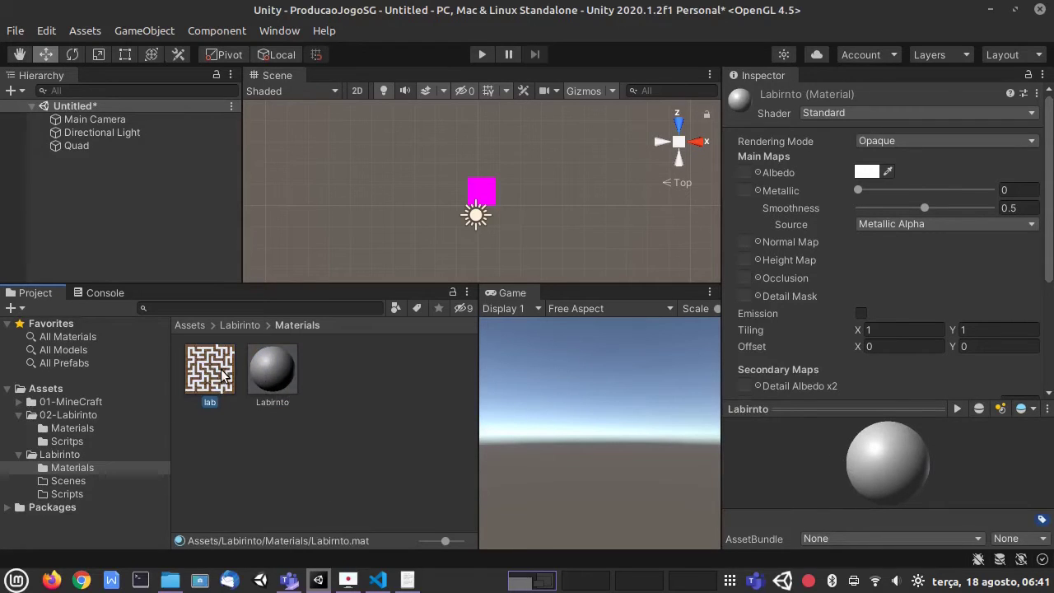
left_click_drag(221, 377, 745, 173)
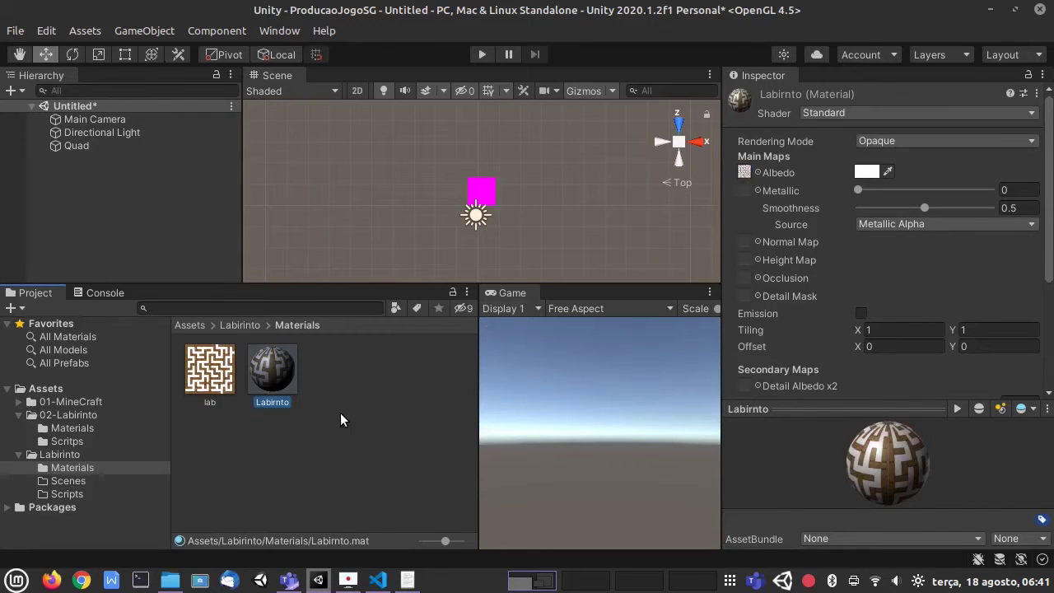
left_click_drag(274, 382, 478, 199)
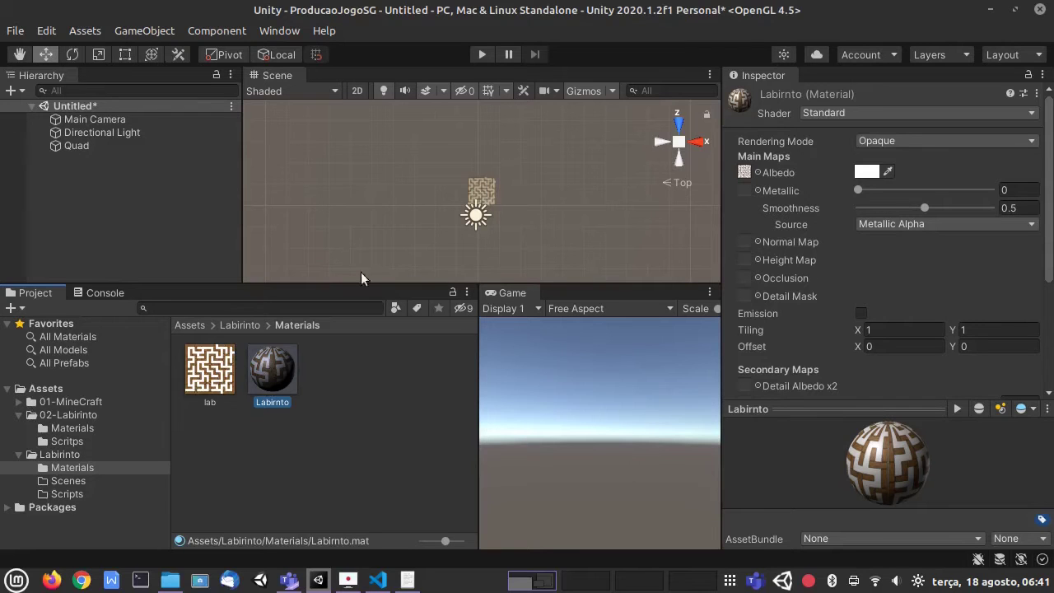
Enlarge the Quad by setting its X and Y scale to 20
left_click(80, 146)
left_click(889, 194)
type("20")
key("Tab")
type("20")
key("Return")
scroll(574, 231, "down", 3)
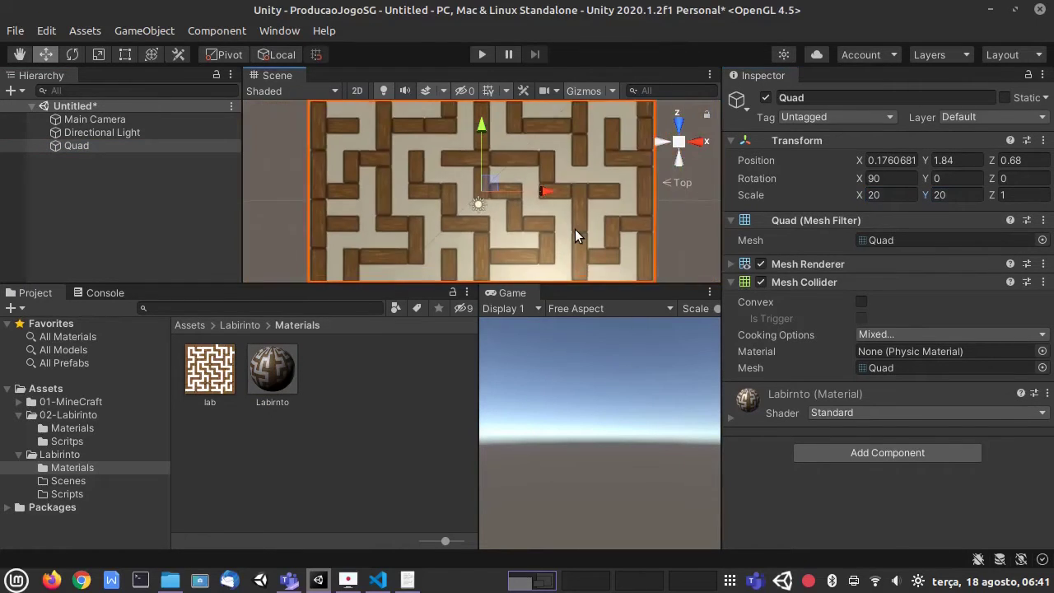
scroll(575, 231, "down", 4)
scroll(574, 229, "up", 2)
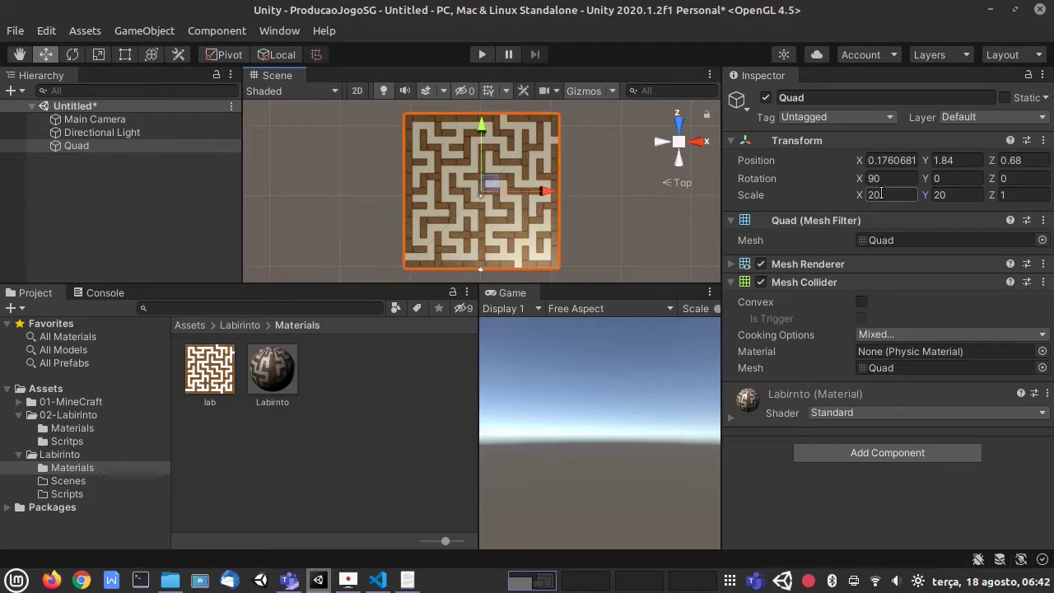
left_click(968, 193)
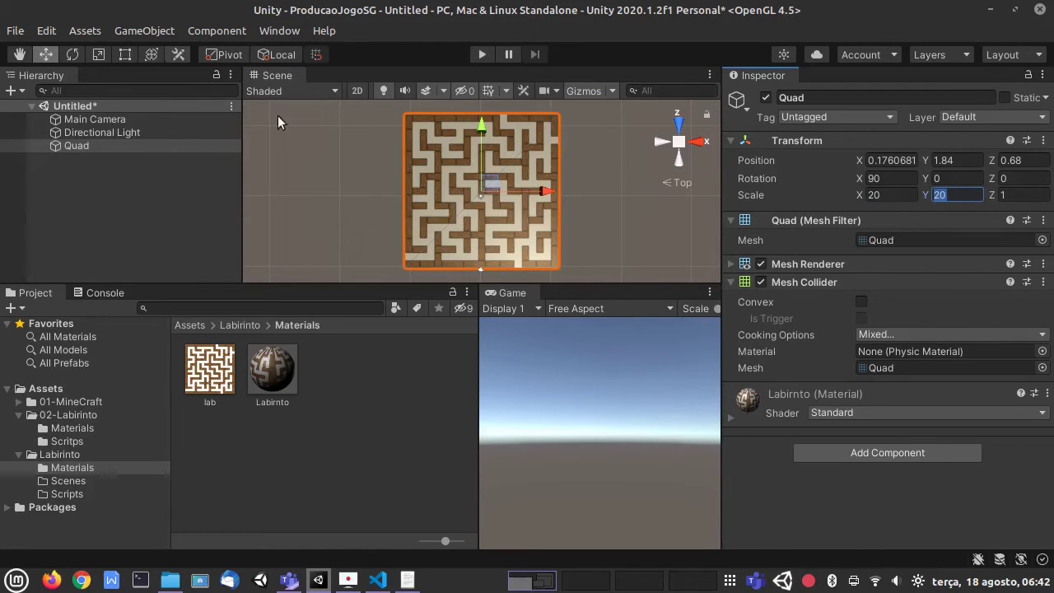
Add a 3D Cube object to the scene over the maze
left_click(129, 31)
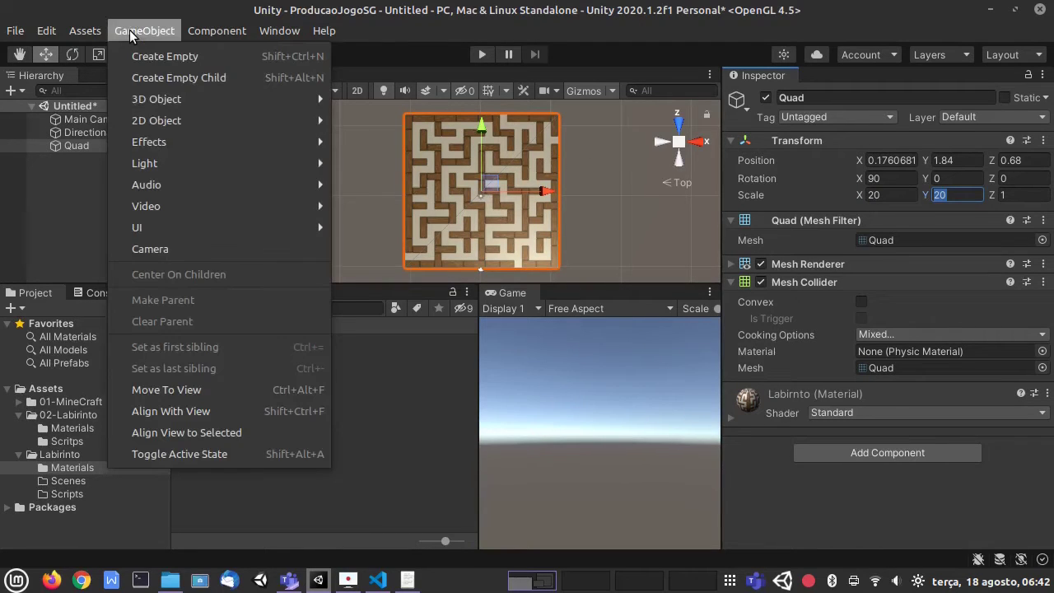
mouse_move(214, 101)
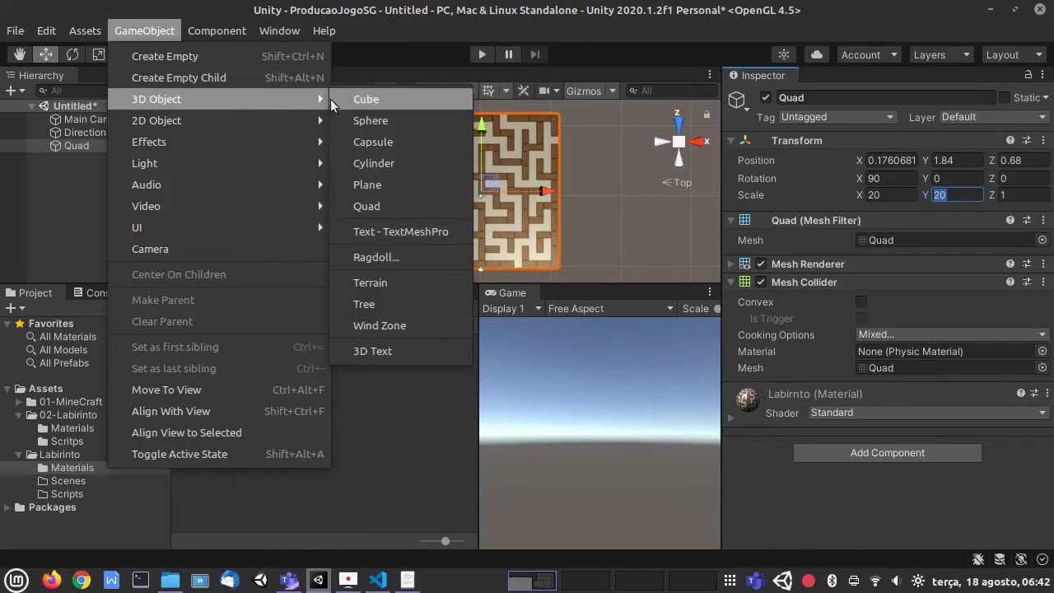
left_click(362, 99)
scroll(484, 223, "up", 3)
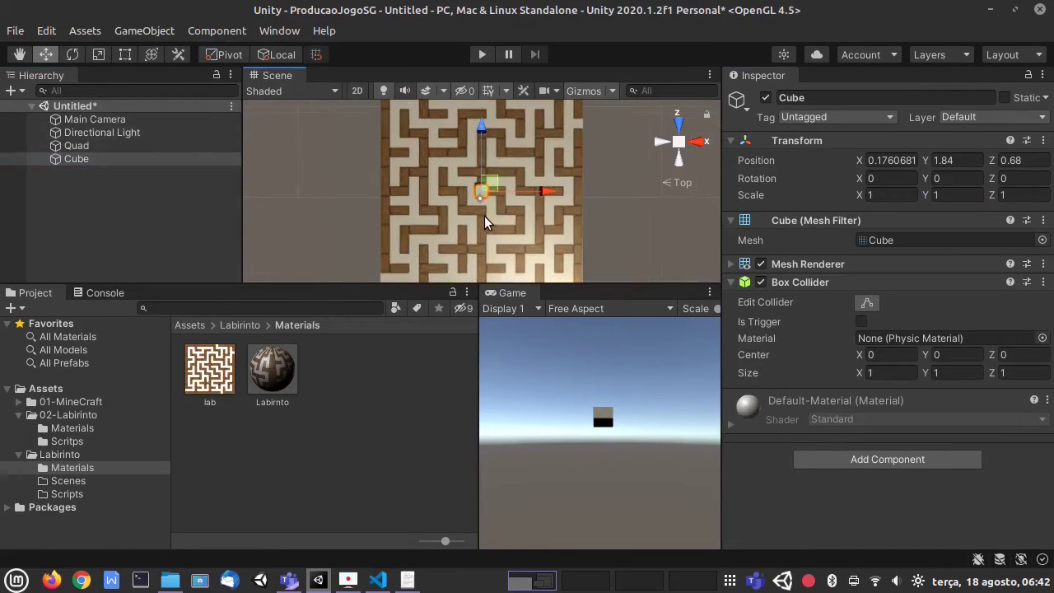
scroll(484, 222, "up", 5)
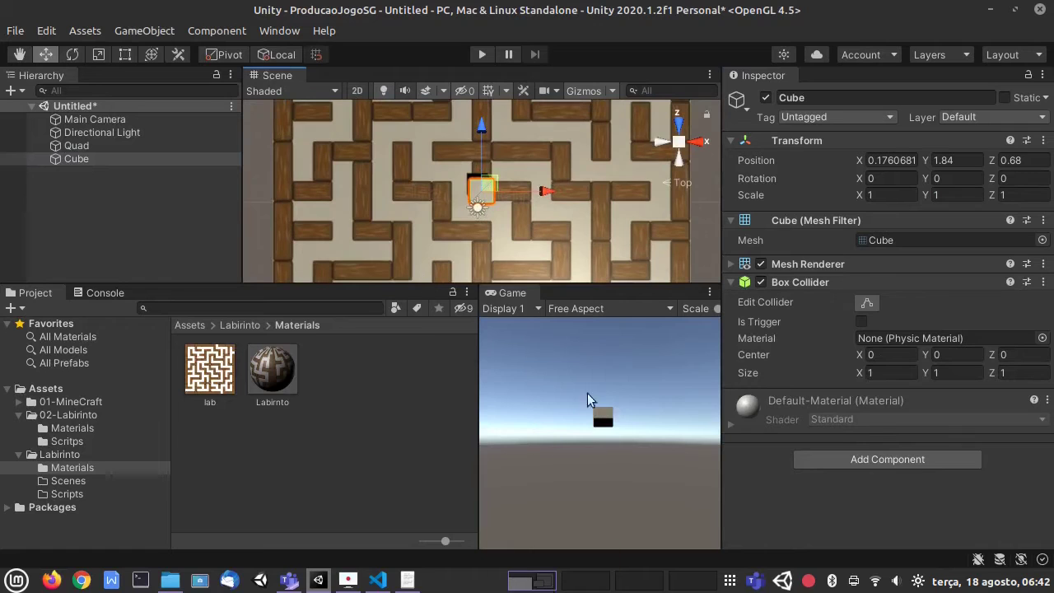
scroll(515, 276, "up", 4)
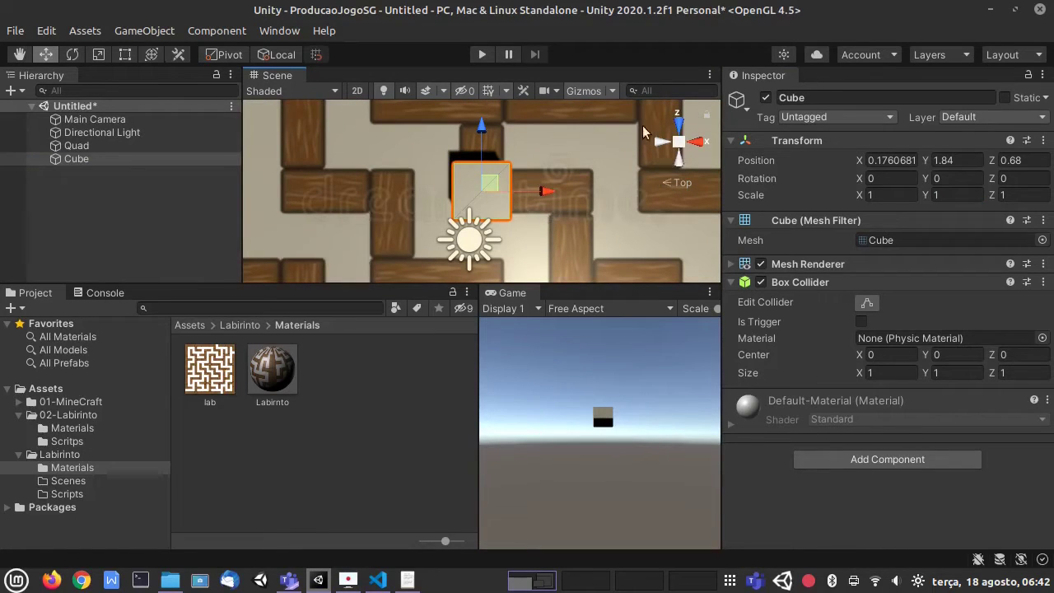
Compare the Cube's size with the maze walls from above in perspective and isometric projection
middle_click_drag(489, 203, 496, 203)
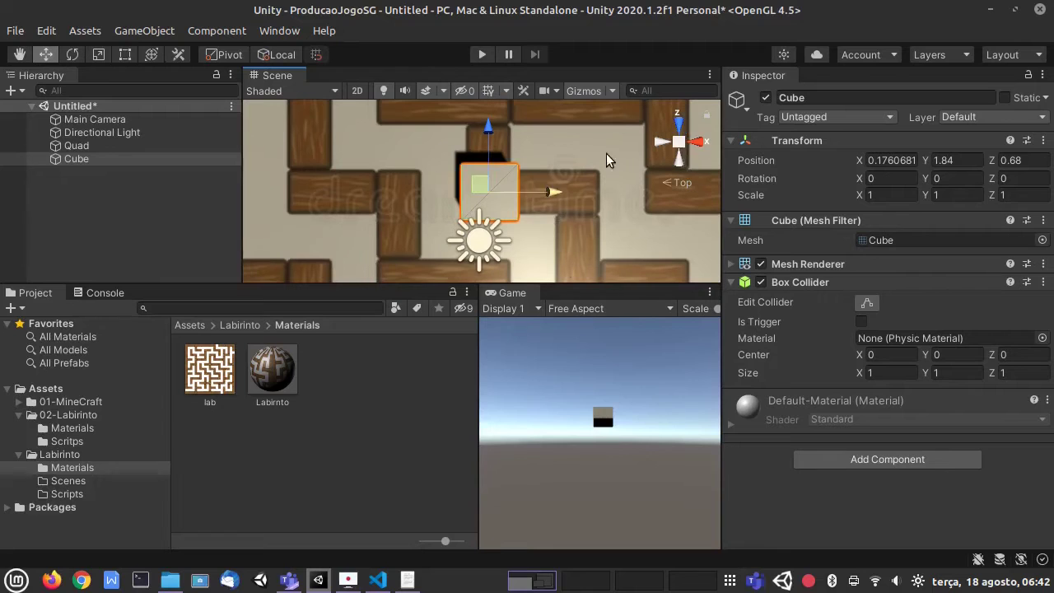
left_click(677, 143)
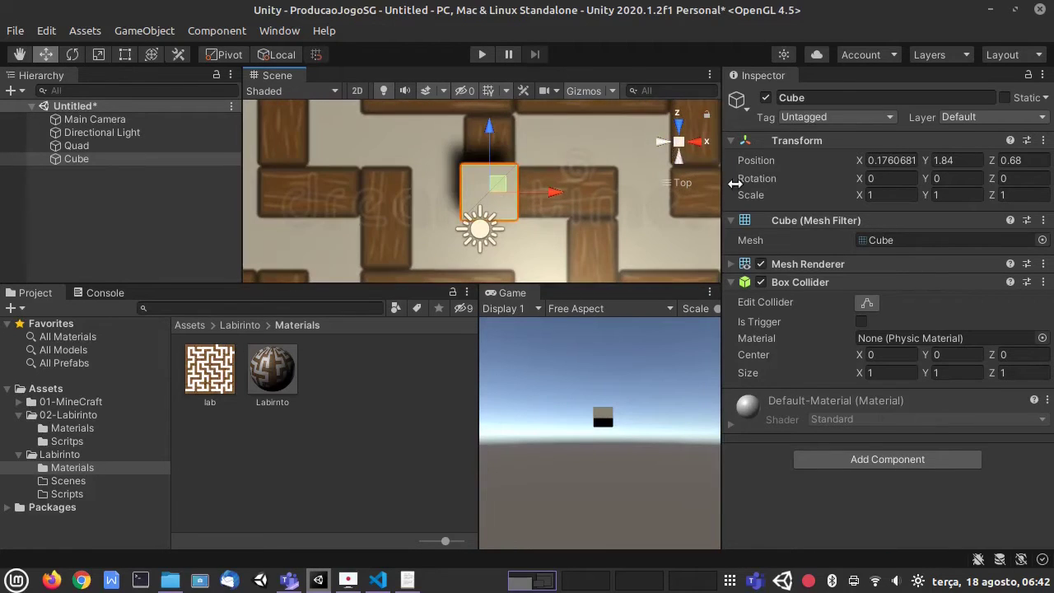
left_click(678, 144)
left_click(678, 143)
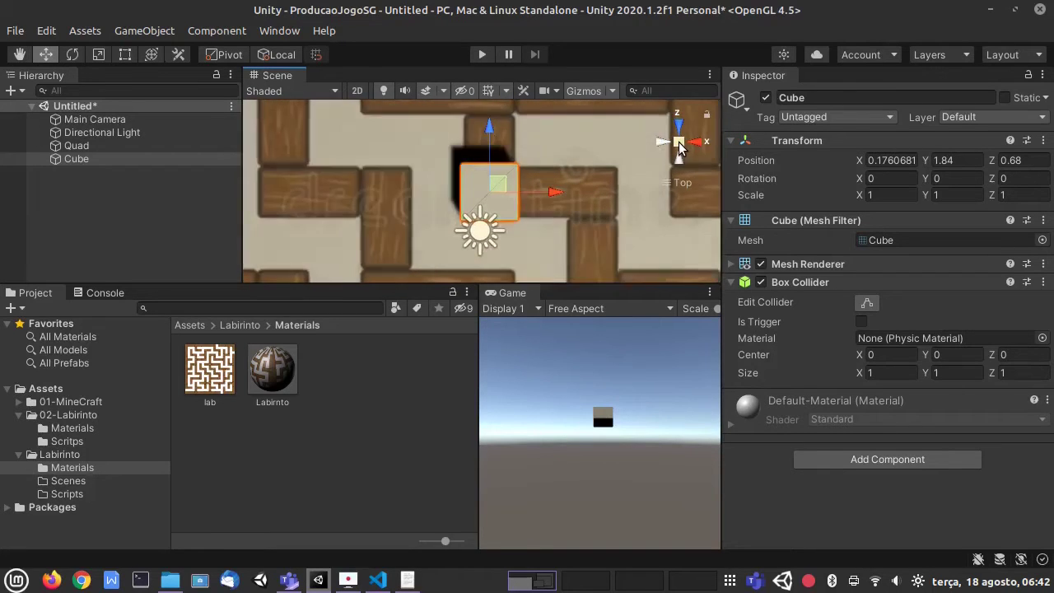
left_click(678, 145)
left_click(678, 145)
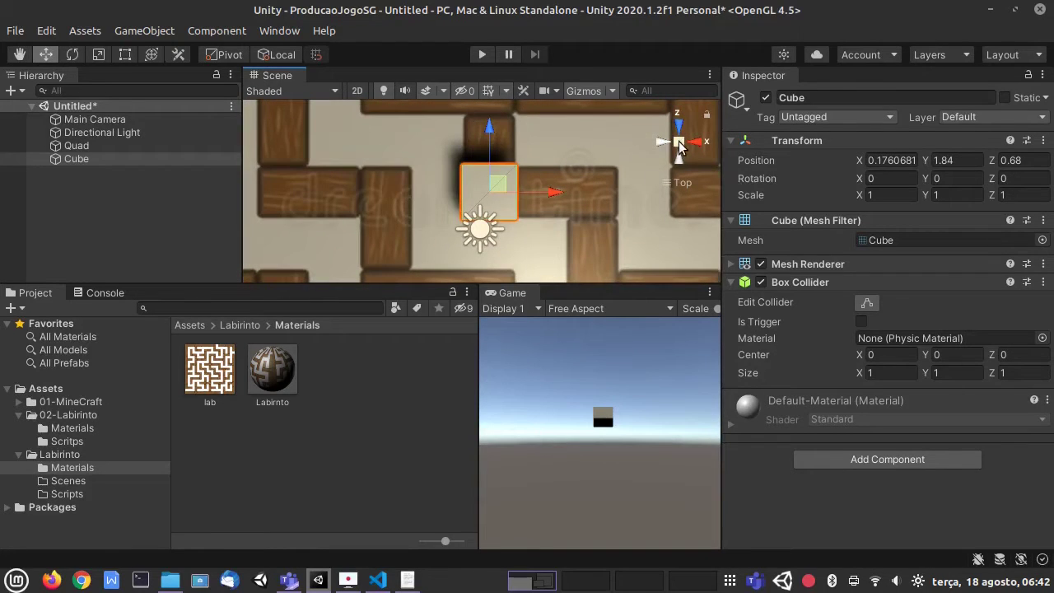
scroll(505, 234, "down", 2)
scroll(504, 234, "down", 5)
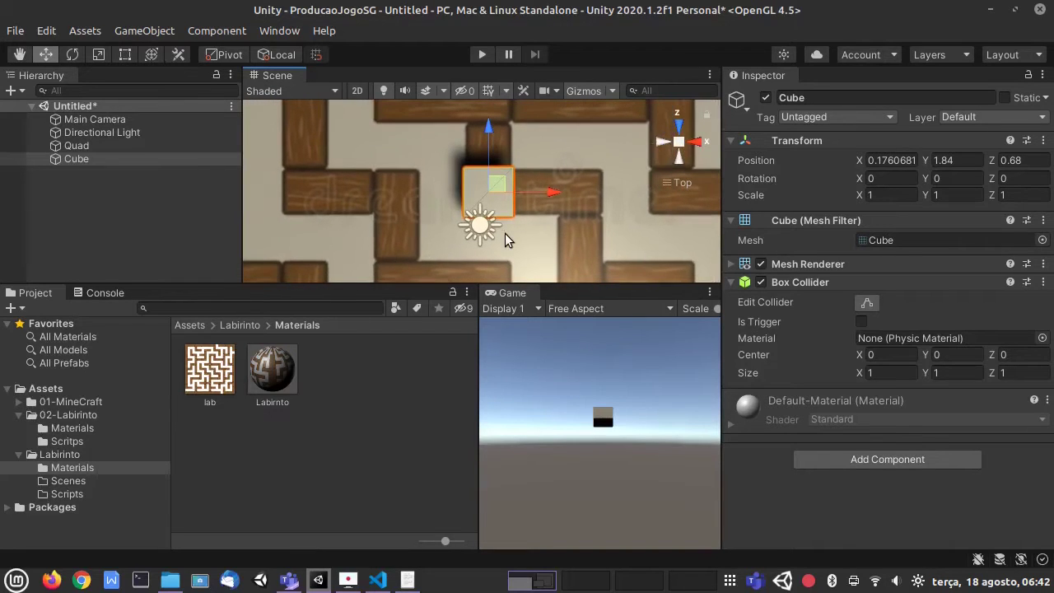
scroll(504, 233, "down", 6)
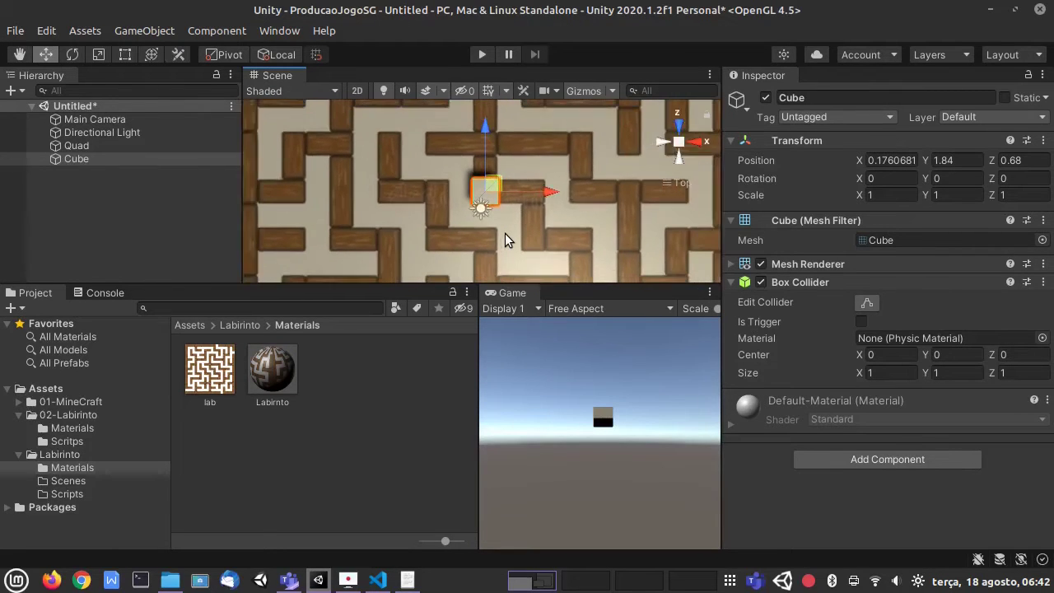
scroll(505, 233, "up", 6)
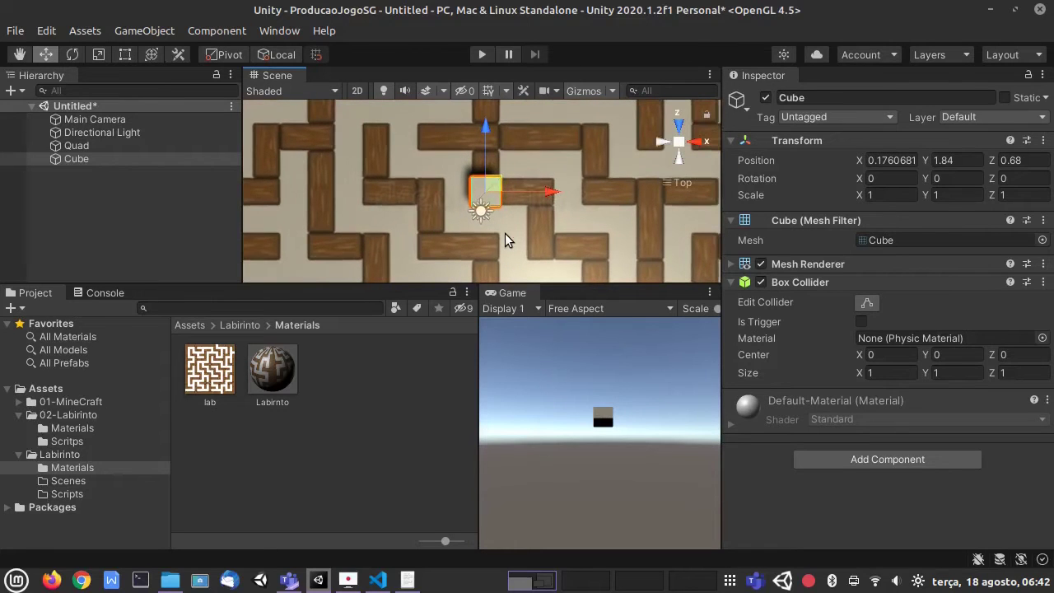
scroll(504, 233, "up", 2)
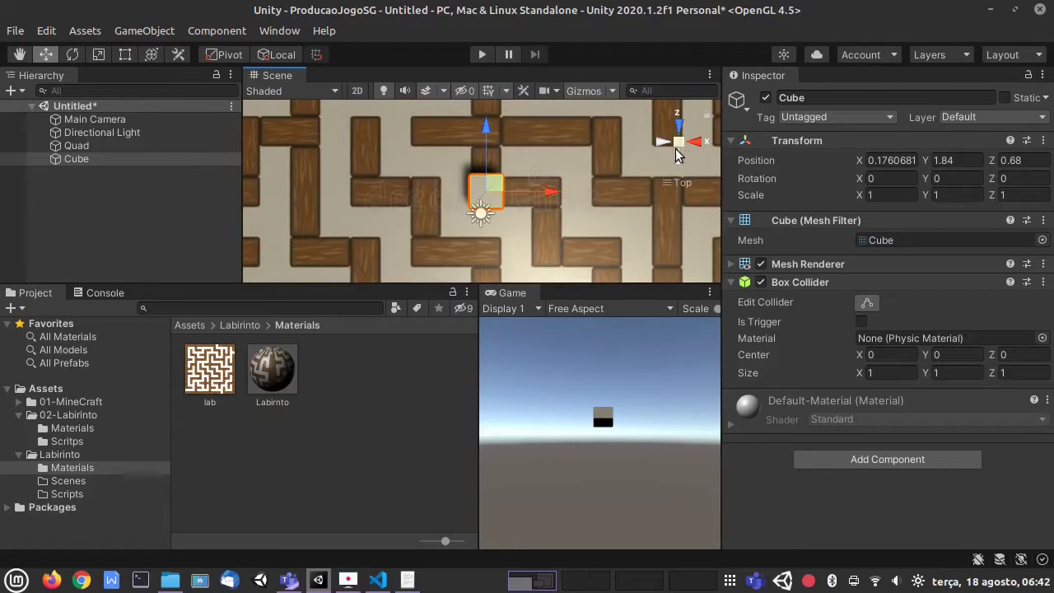
scroll(502, 214, "up", 3)
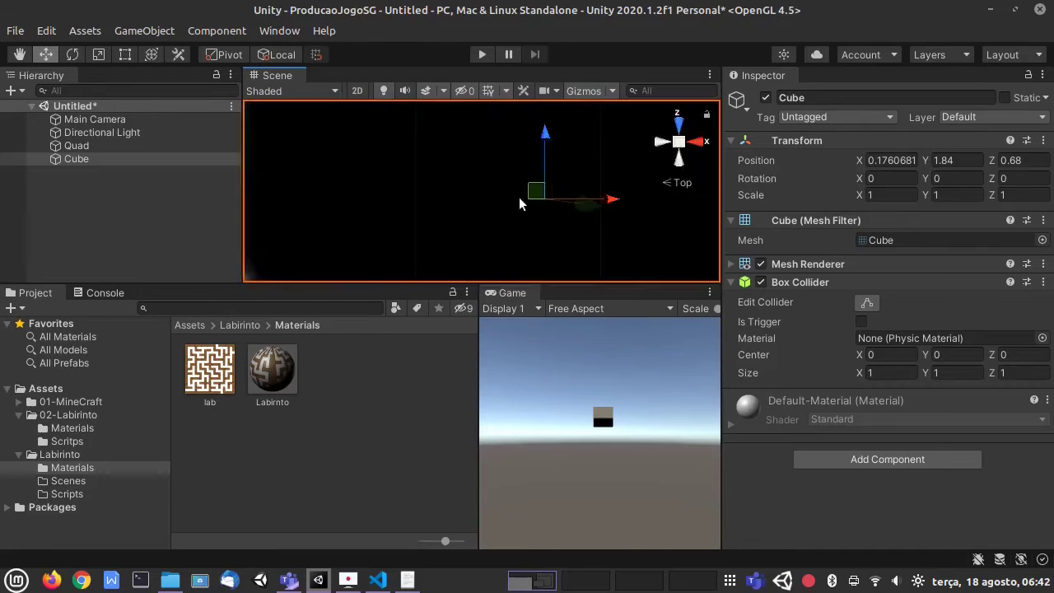
scroll(519, 203, "down", 2)
scroll(518, 204, "down", 1)
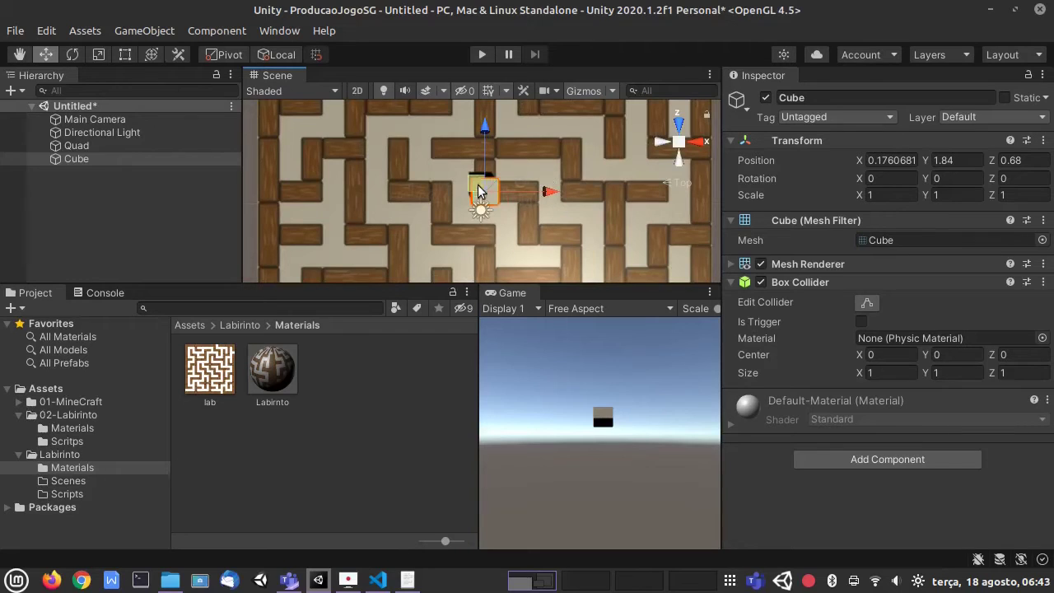
Nudge the Cube along Z to 0.7 and set the scene to an isometric top view
middle_click_drag(374, 127, 463, 174)
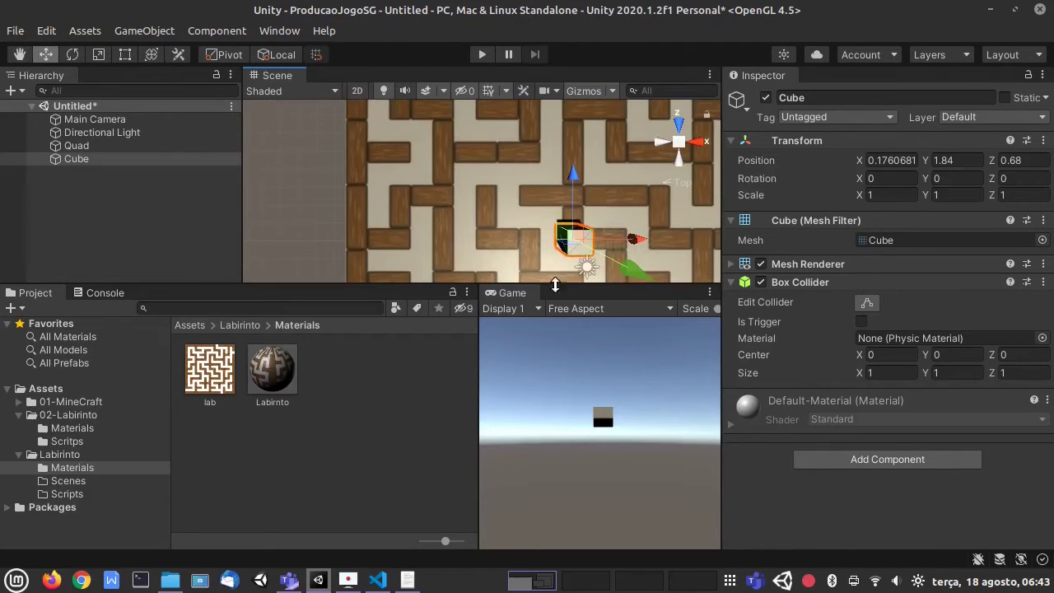
scroll(567, 240, "up", 1)
middle_click_drag(569, 241, 559, 219)
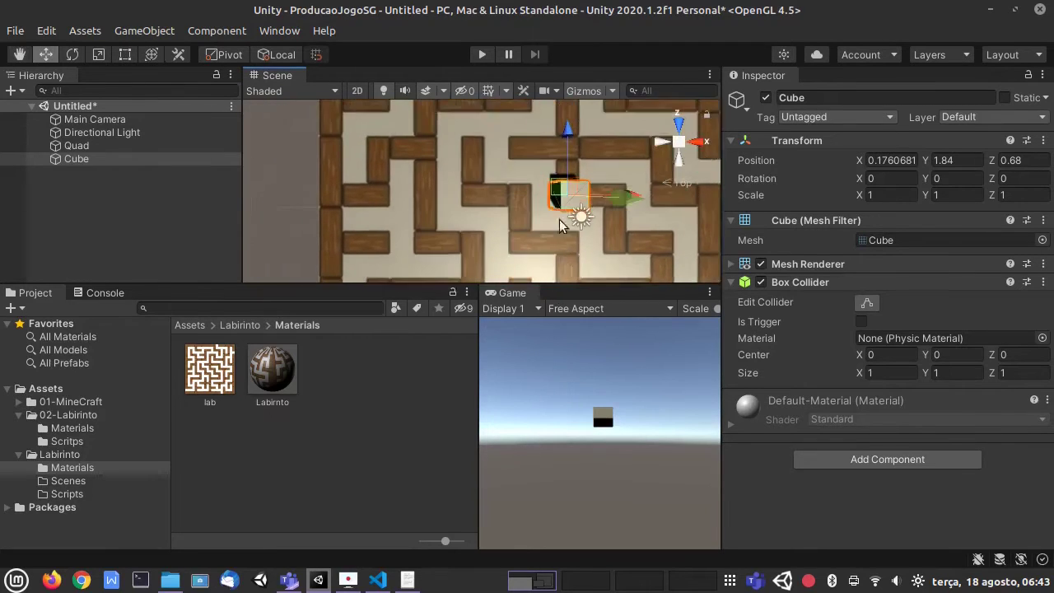
scroll(609, 233, "up", 5)
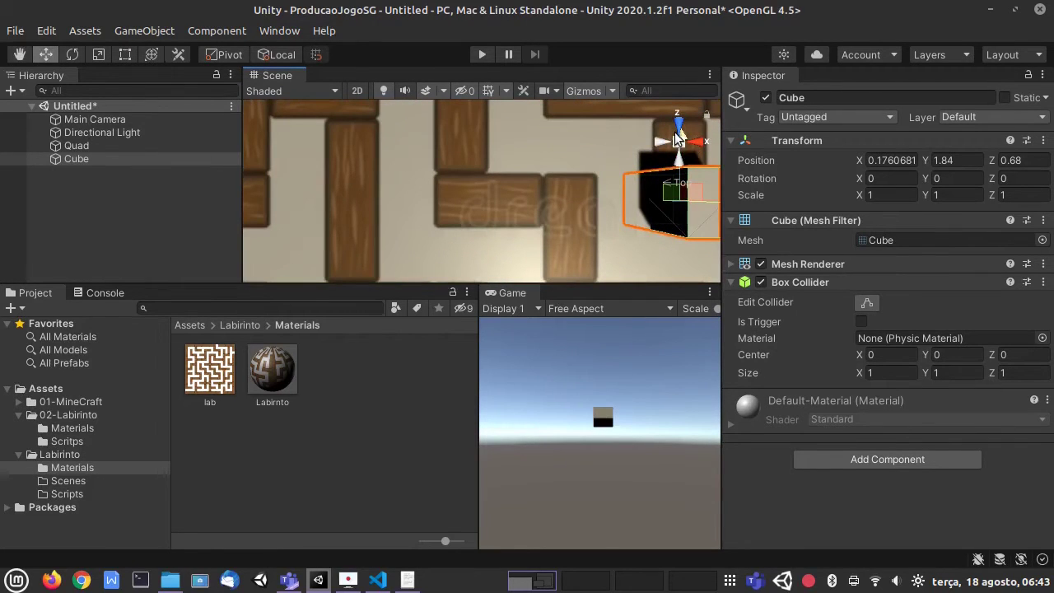
left_click_drag(679, 141, 682, 141)
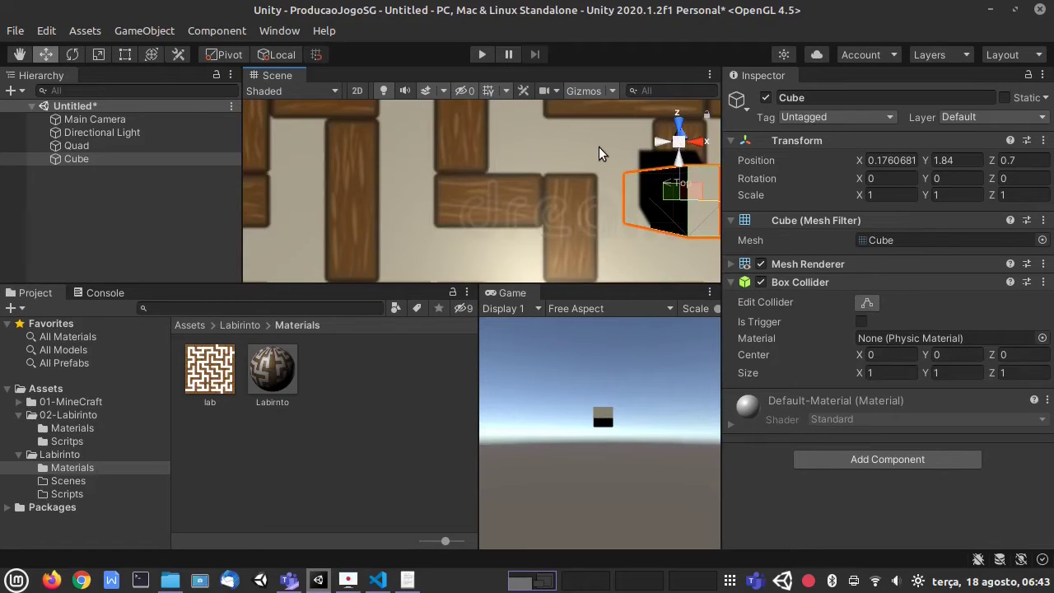
middle_click_drag(400, 223, 316, 212)
left_click(678, 141)
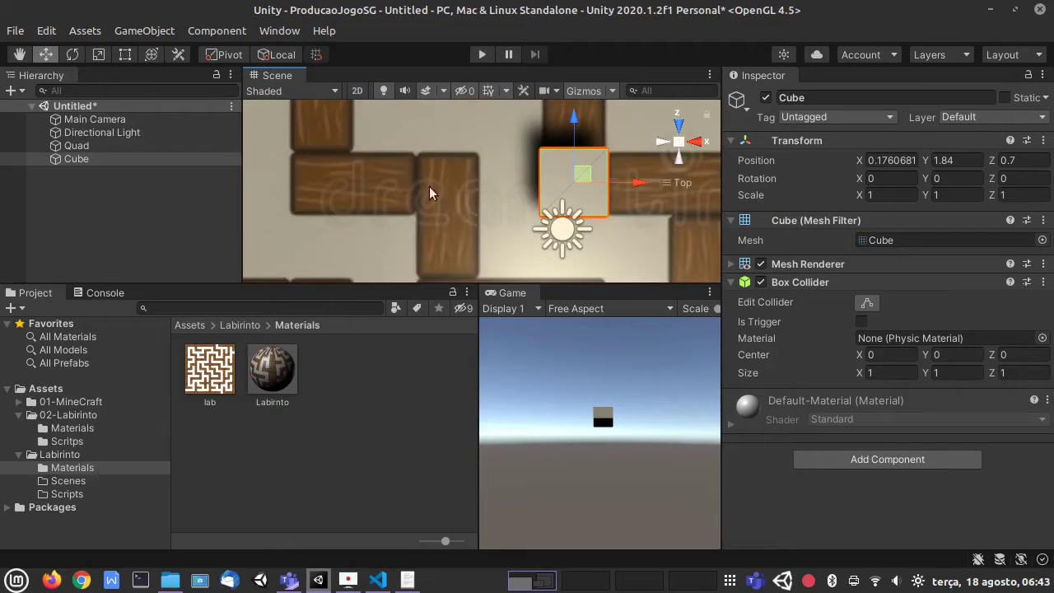
Return to the Labirinto asset folder and rename the Cube object in the scene as Bloco
left_click(238, 326)
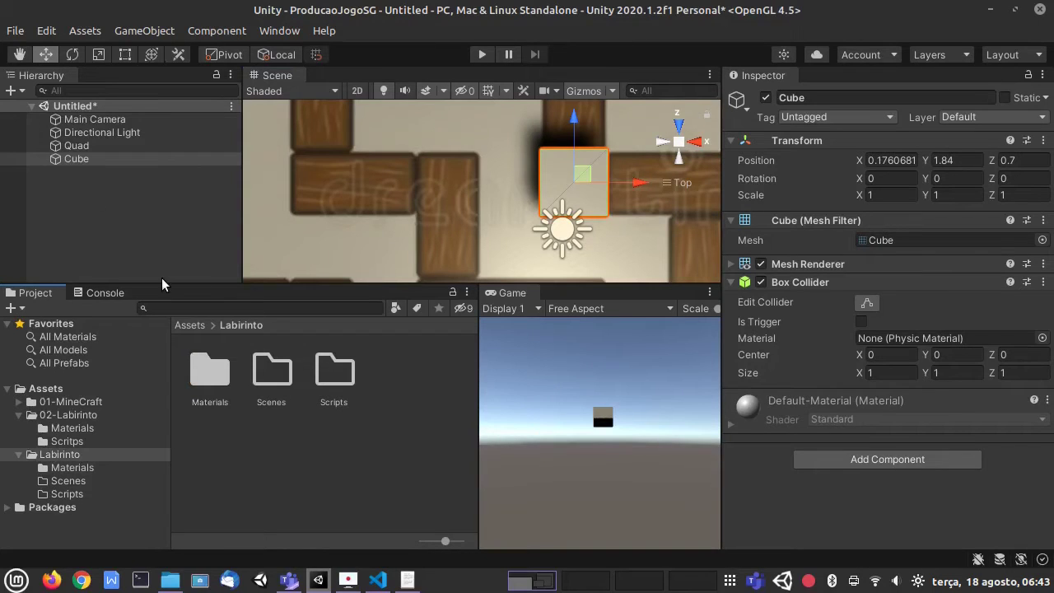
left_click(76, 161)
key("XF86AudioLowerVolume")
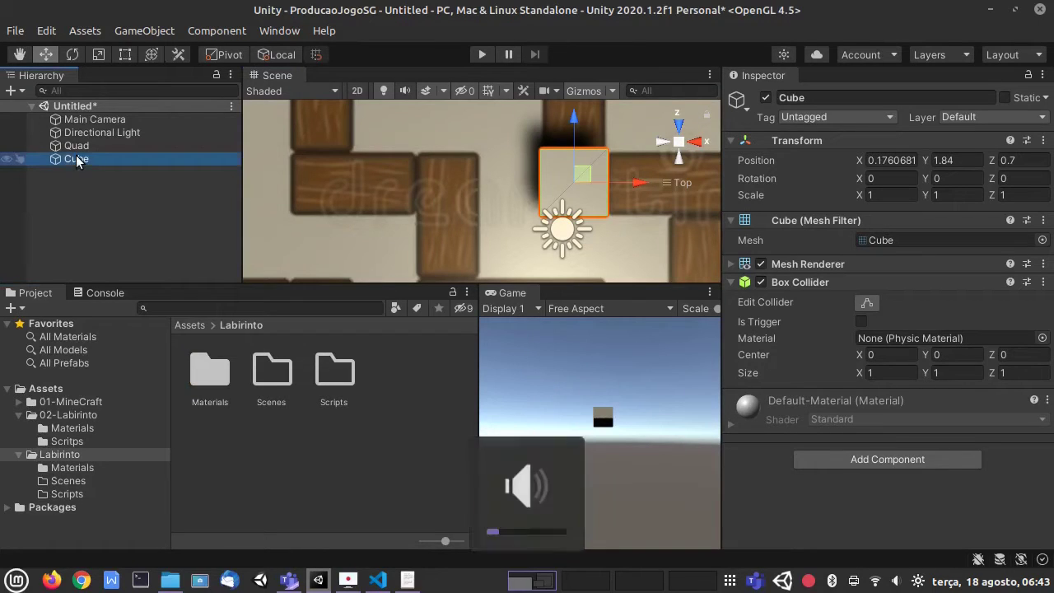
left_click(77, 160)
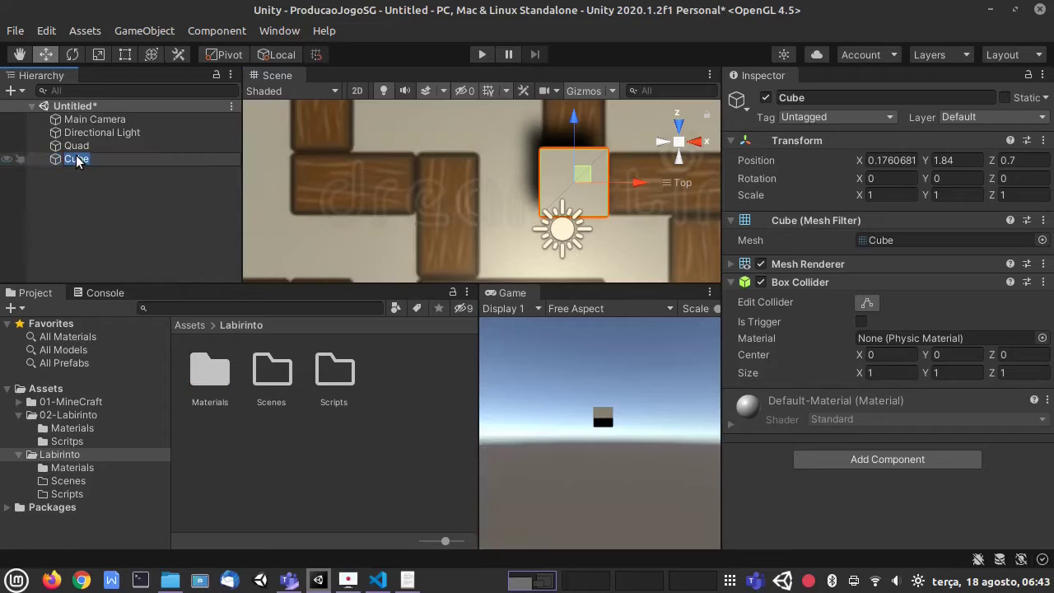
left_click(76, 160)
type("Bloco")
key("Return")
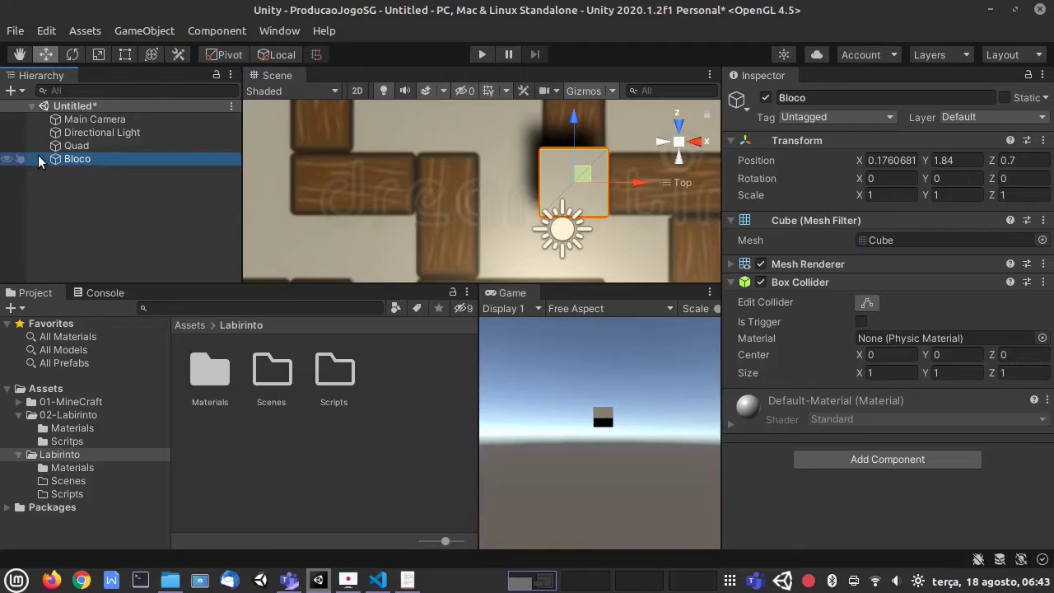
Create a new material in the Labirinto Materials folder, keeping its default name
double_click(220, 385)
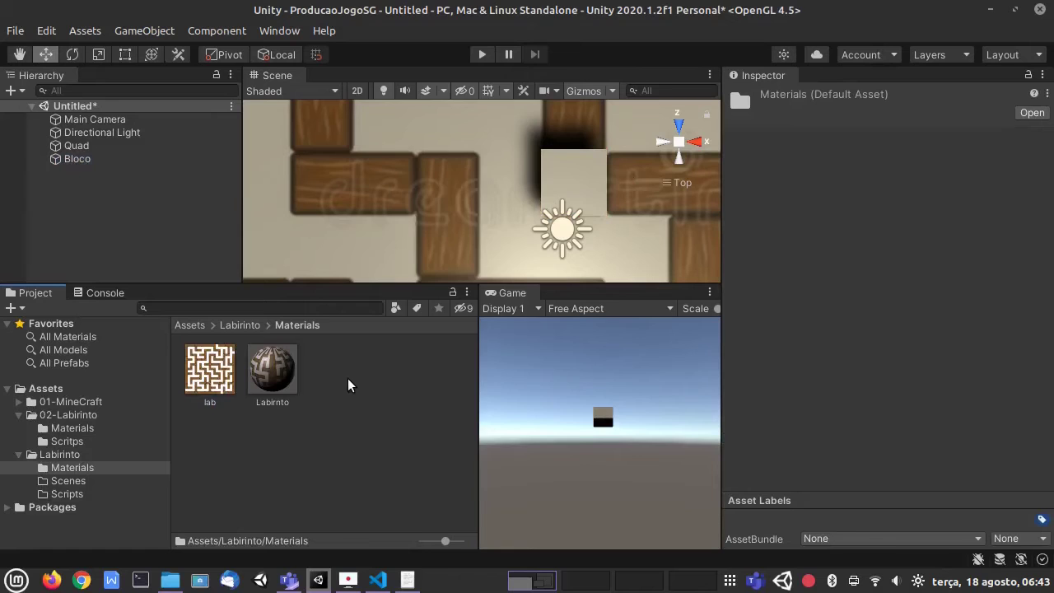
right_click(347, 384)
mouse_move(548, 16)
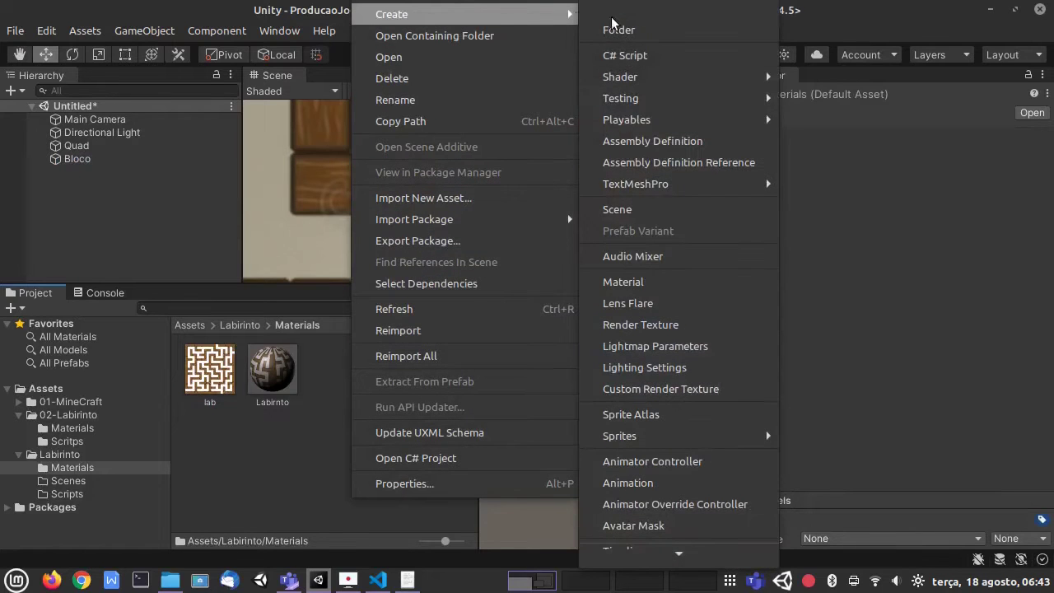
left_click(667, 280)
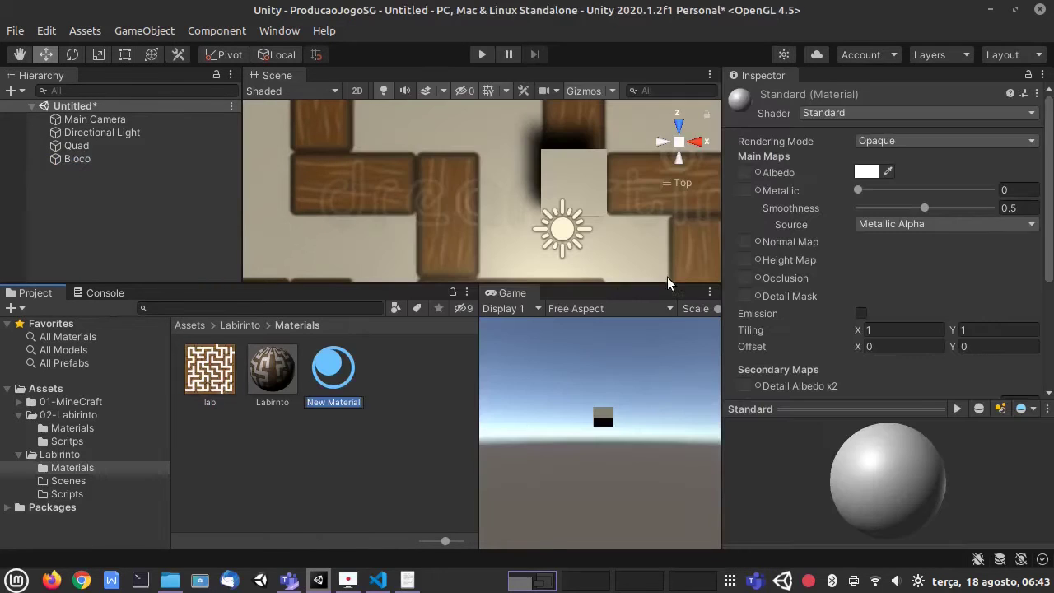
Try to set the new material's albedo to the brown colour 8C614F
left_click(862, 170)
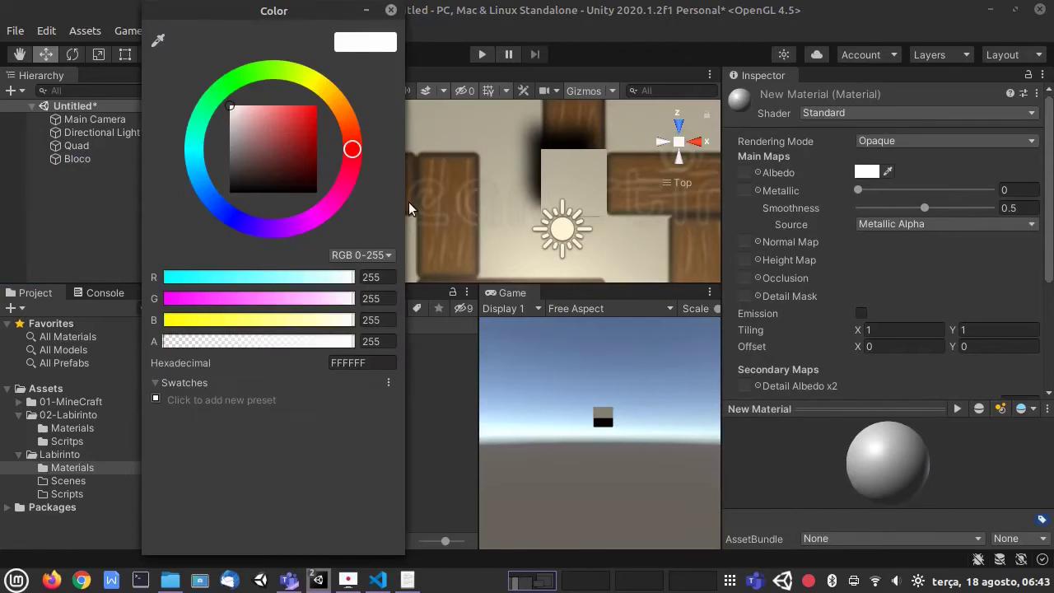
mouse_move(268, 148)
left_mouse_down()
mouse_move(241, 169)
mouse_move(316, 160)
left_mouse_up()
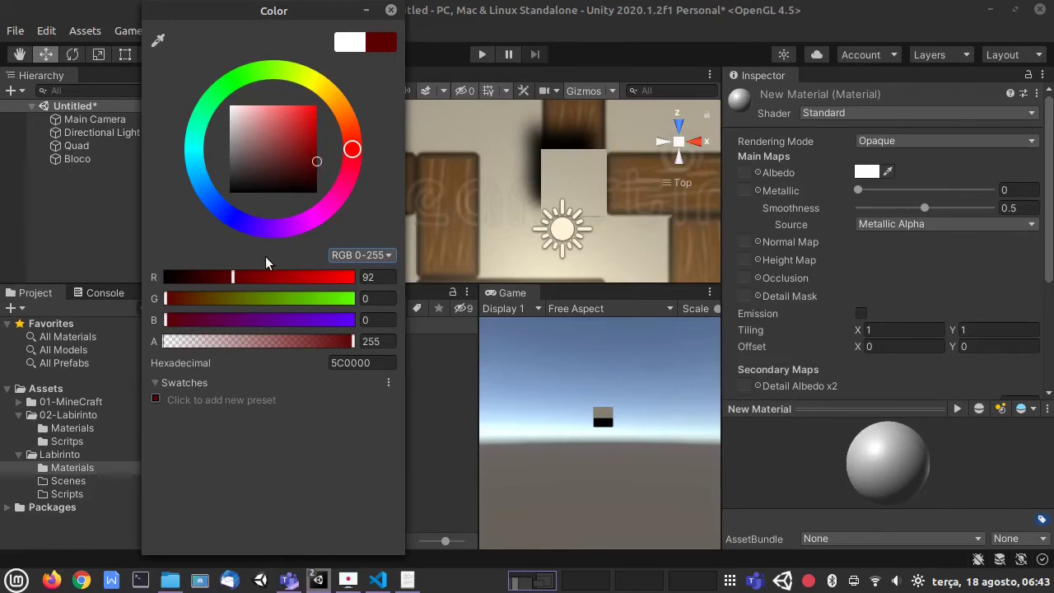
left_click_drag(260, 281, 282, 277)
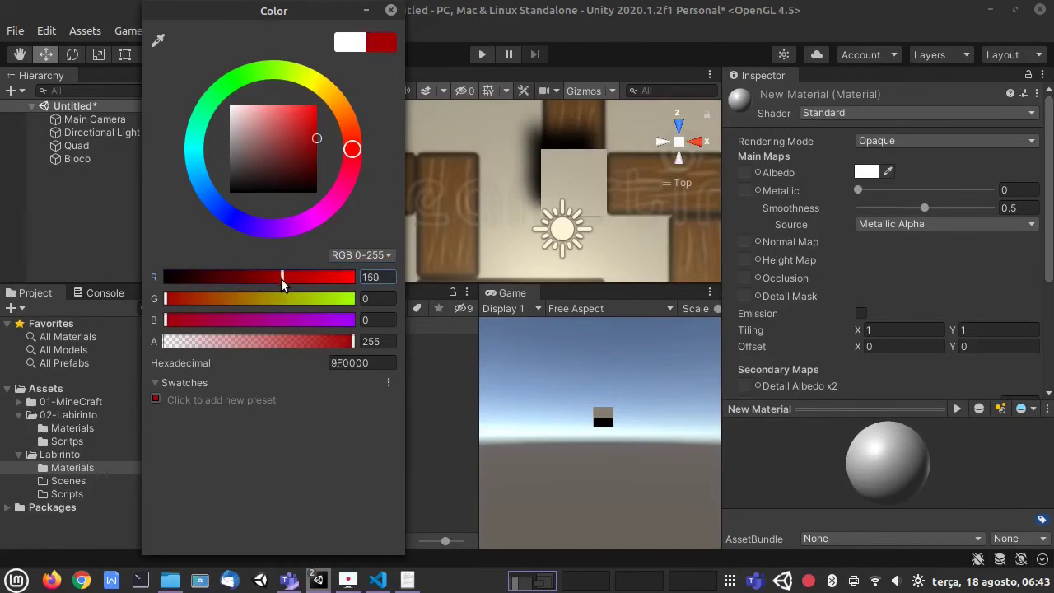
mouse_move(316, 142)
left_mouse_down()
mouse_move(286, 150)
mouse_move(289, 158)
mouse_move(274, 149)
left_mouse_up()
mouse_move(244, 319)
left_mouse_down()
mouse_move(223, 321)
mouse_move(235, 302)
left_mouse_up()
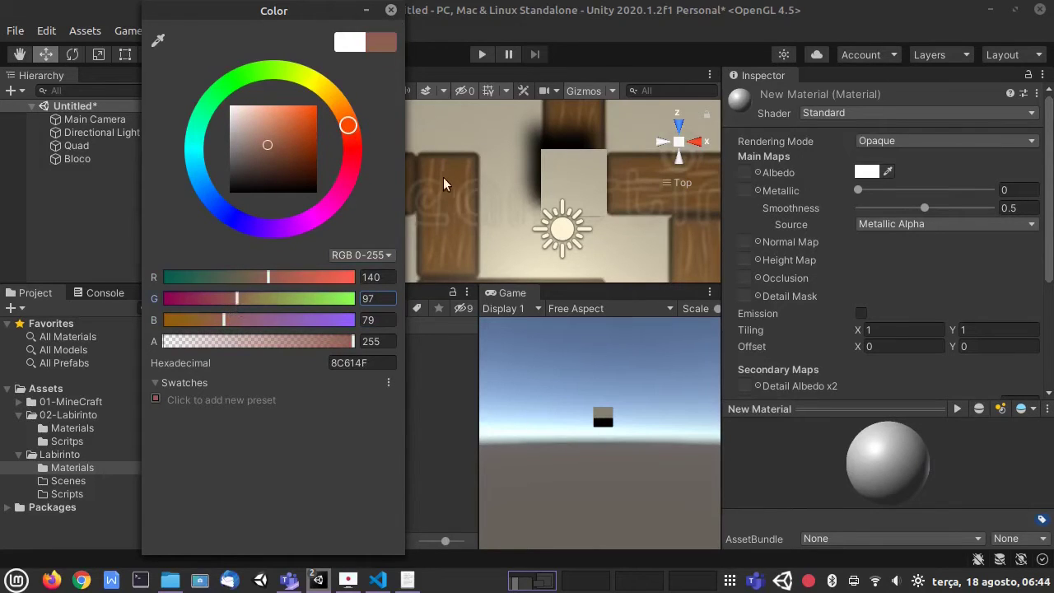
left_click(391, 9)
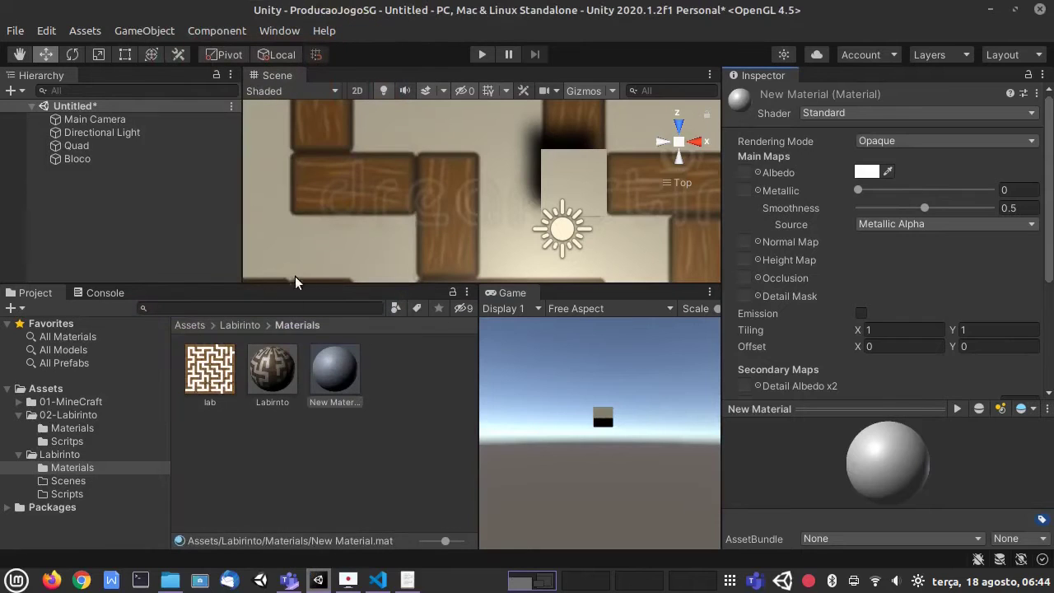
Set the new material's albedo to the reddish-brown colour A34437
left_click(866, 170)
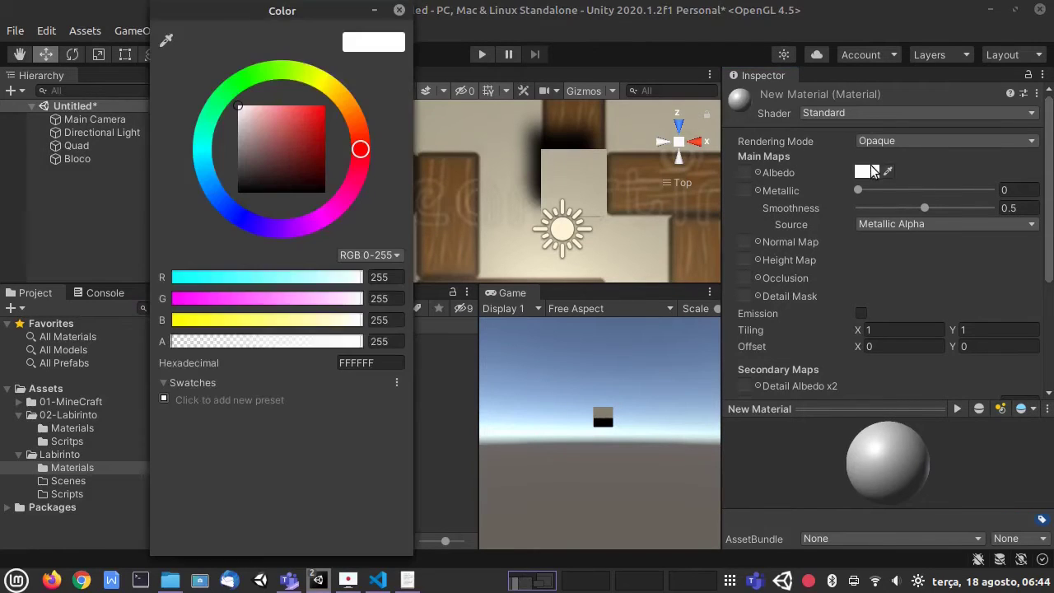
left_click_drag(277, 154, 292, 164)
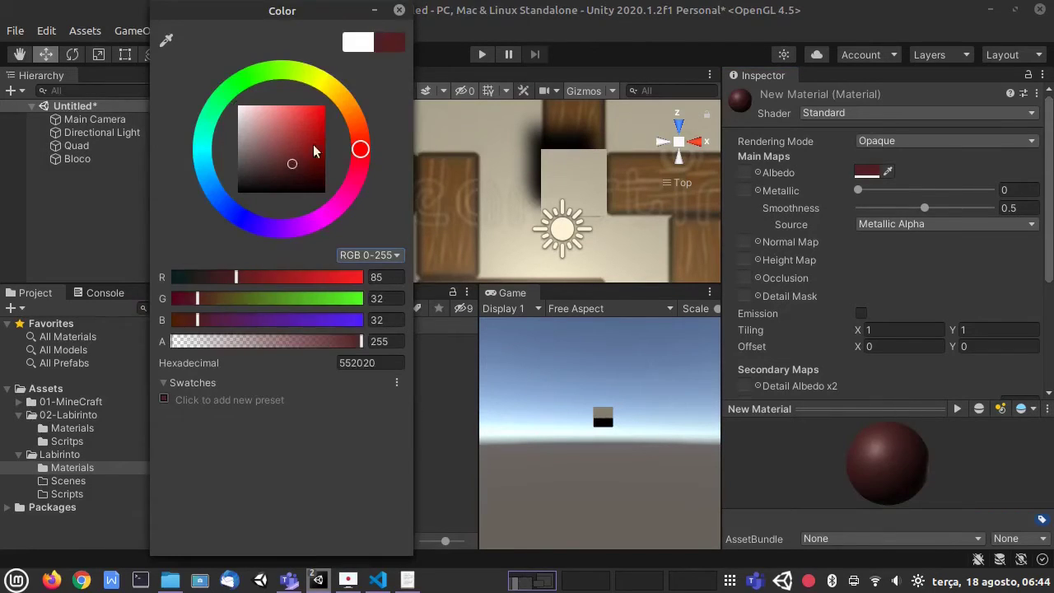
left_click(361, 128)
left_click_drag(265, 277, 292, 280)
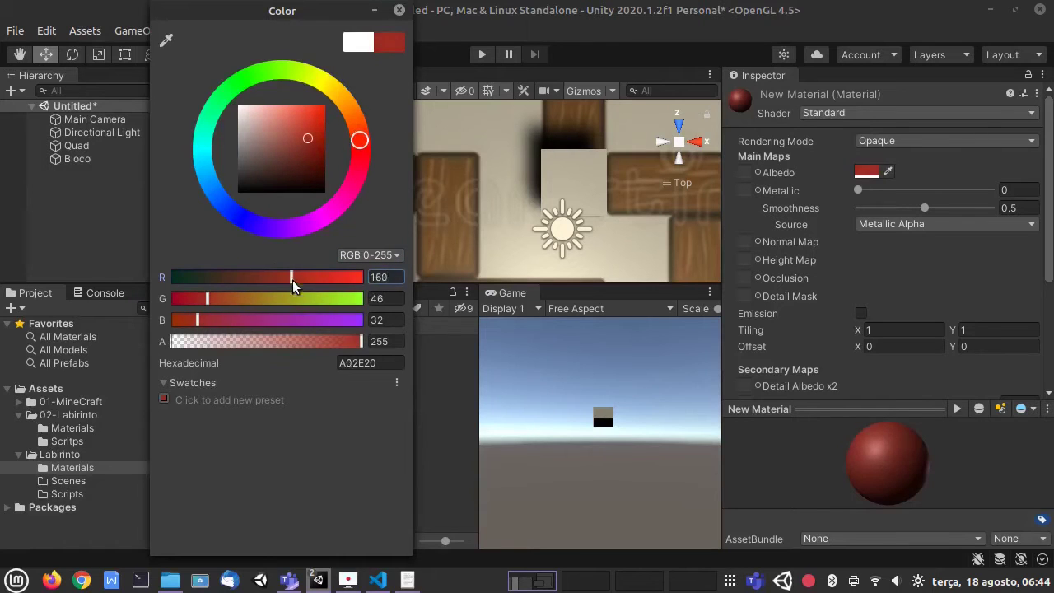
left_click_drag(242, 319, 222, 298)
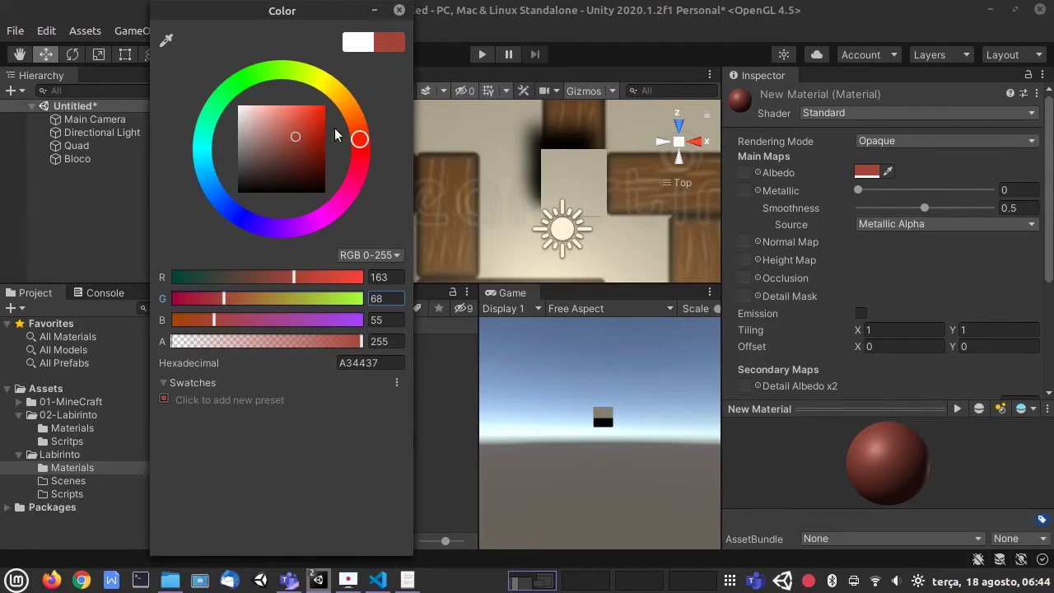
left_click(399, 11)
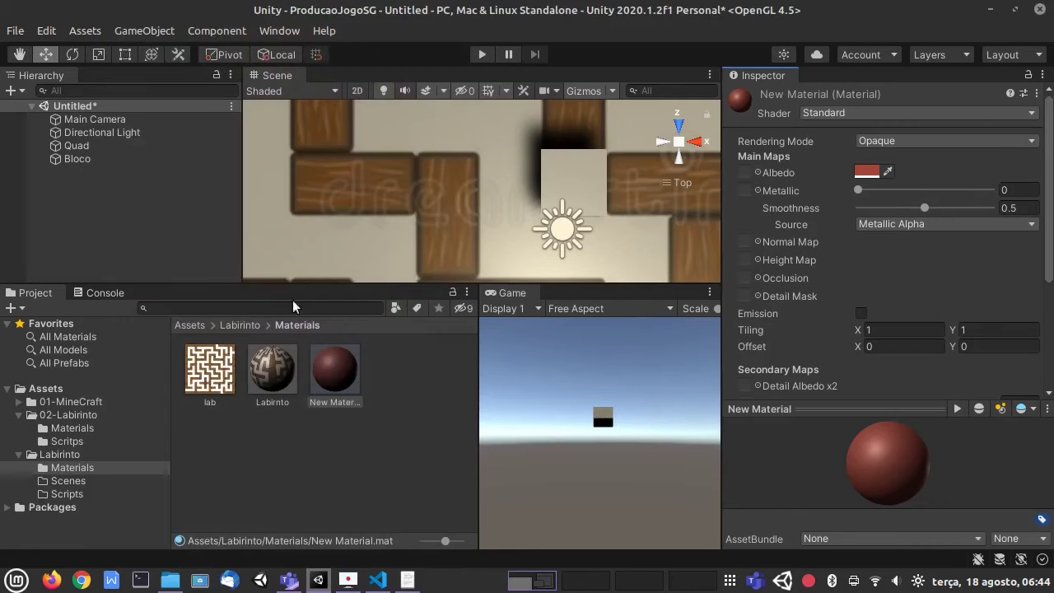
Apply the reddish-brown material to the Bloco cube and duplicate the cube in the scene
left_click_drag(320, 357, 571, 186)
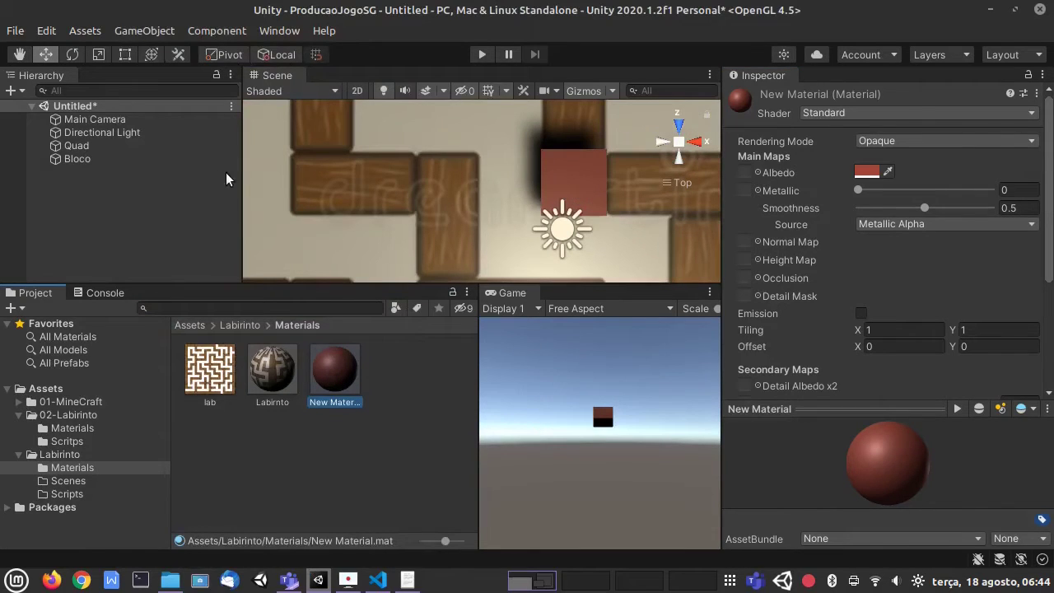
left_click(78, 158)
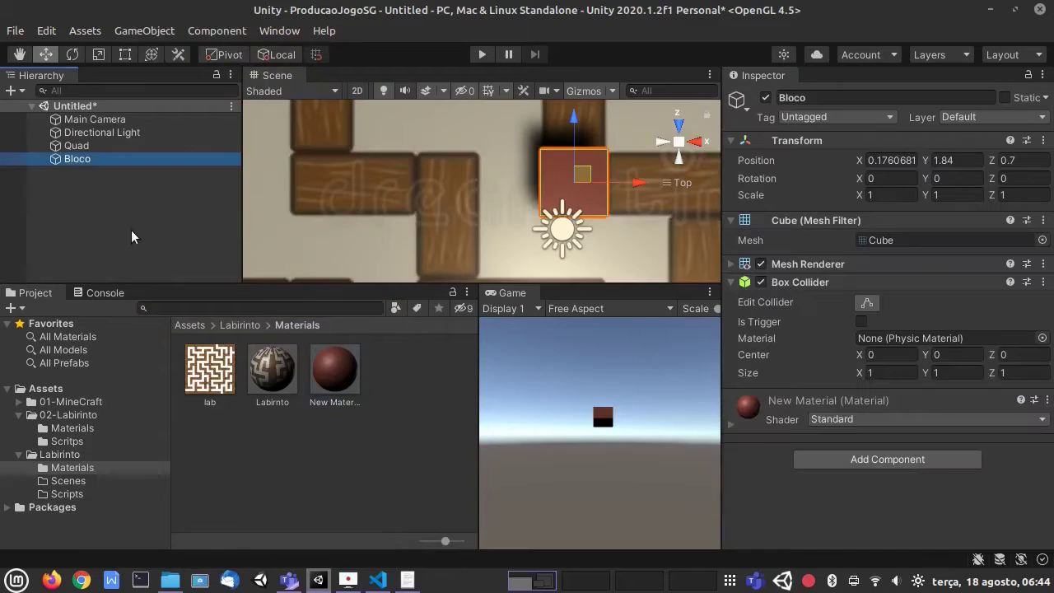
left_click(240, 326)
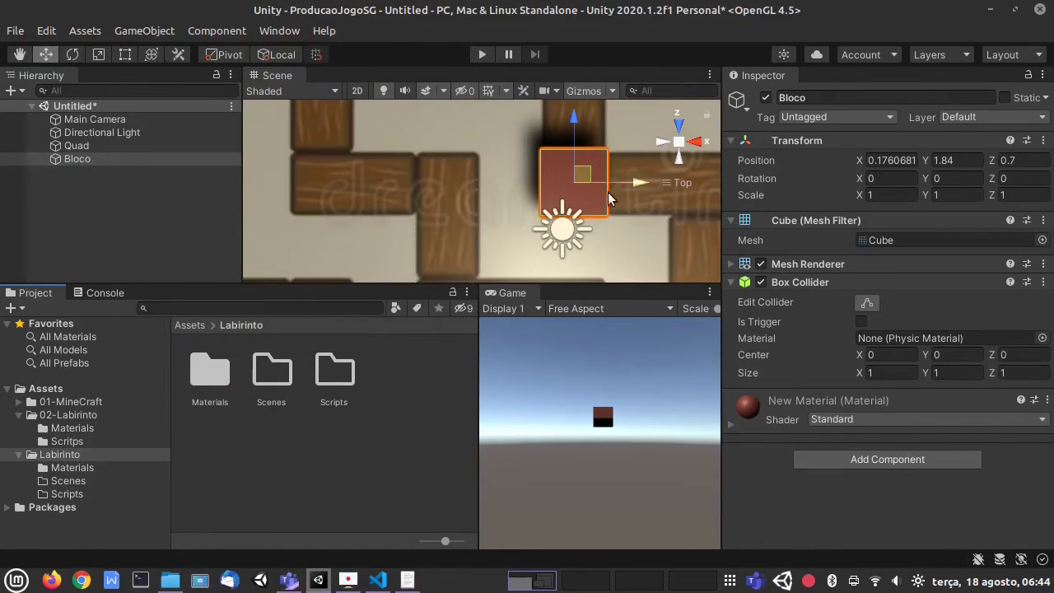
left_click(73, 159)
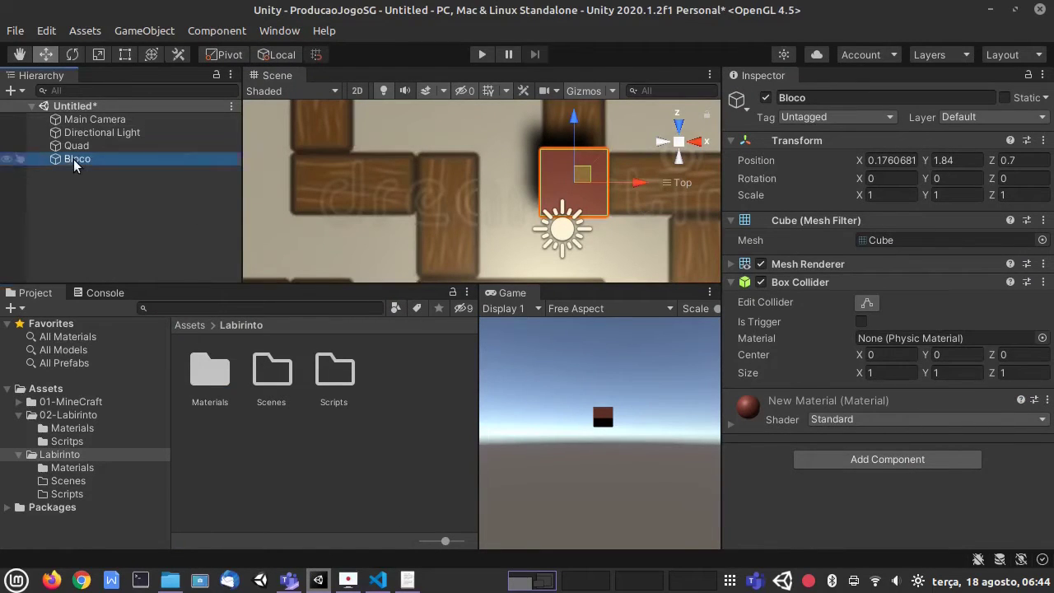
key("ctrl+d")
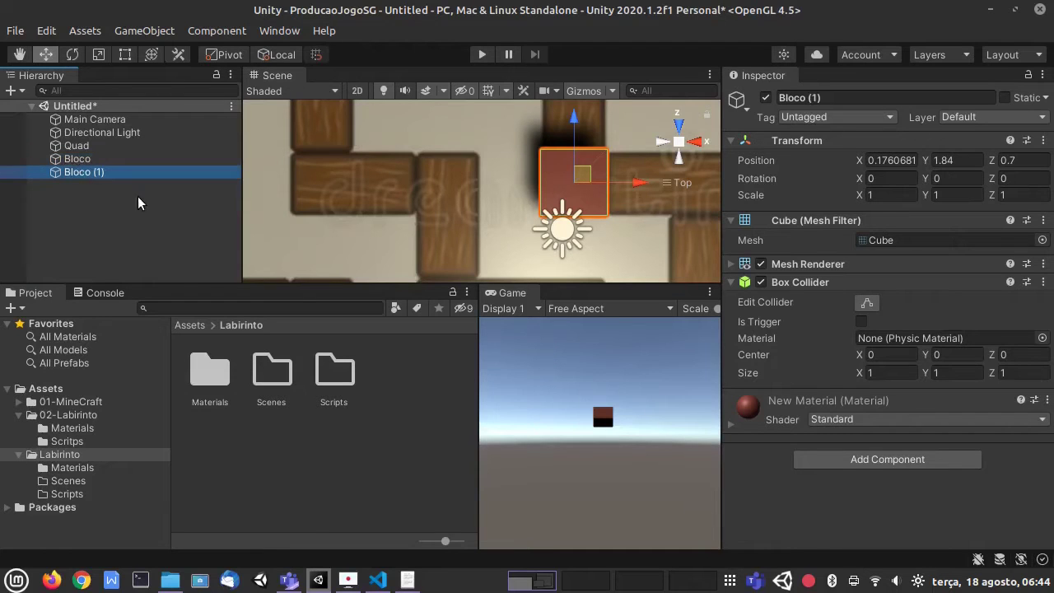
Create a second material named Vermelho in the Labirinto Materials folder
left_click(394, 379)
double_click(208, 364)
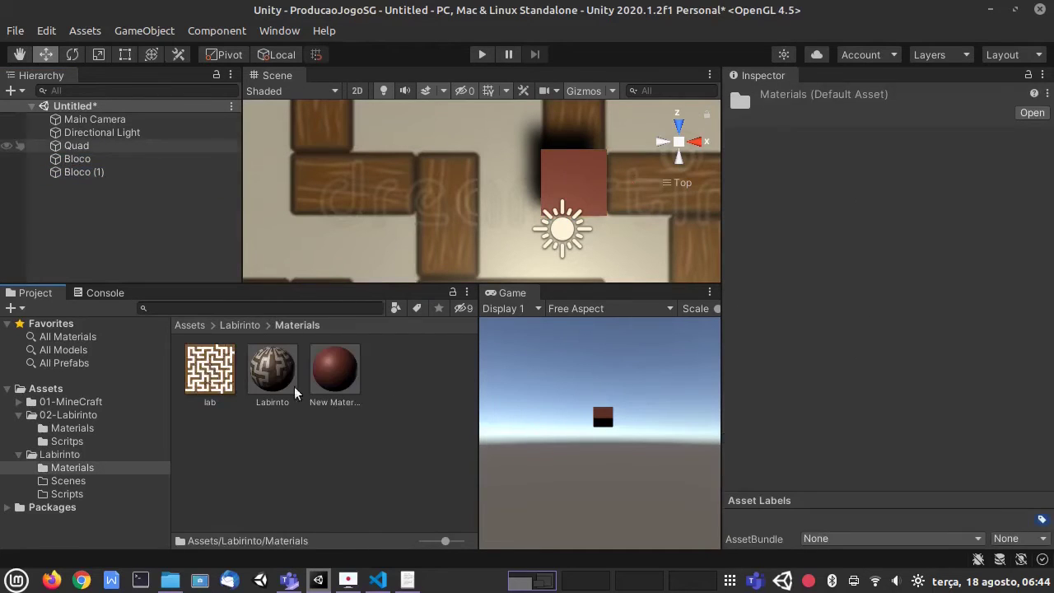
right_click(316, 449)
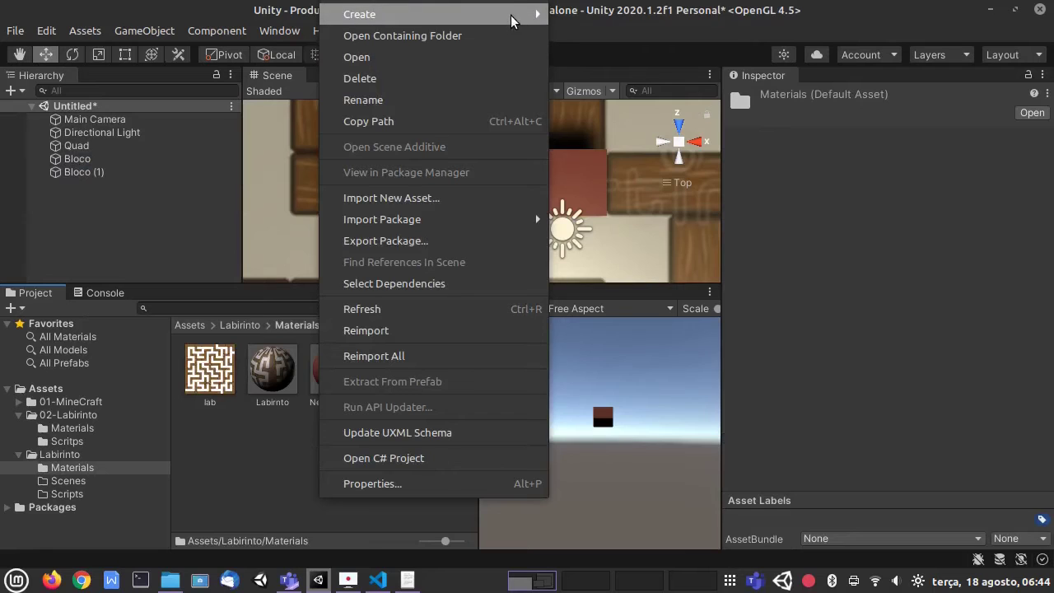
mouse_move(512, 15)
left_click(606, 280)
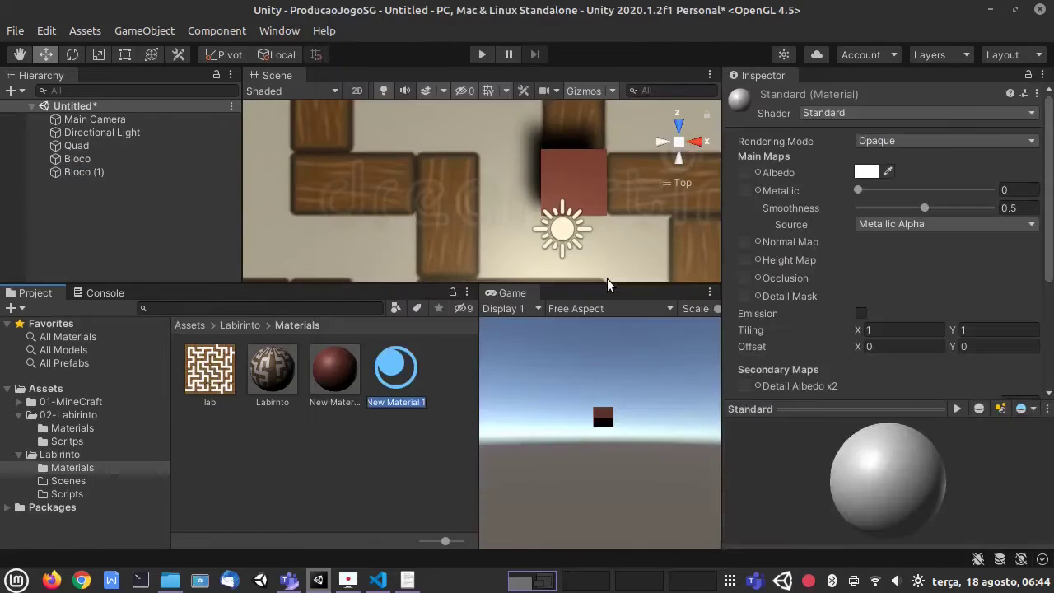
type("Vermelho")
key("Return")
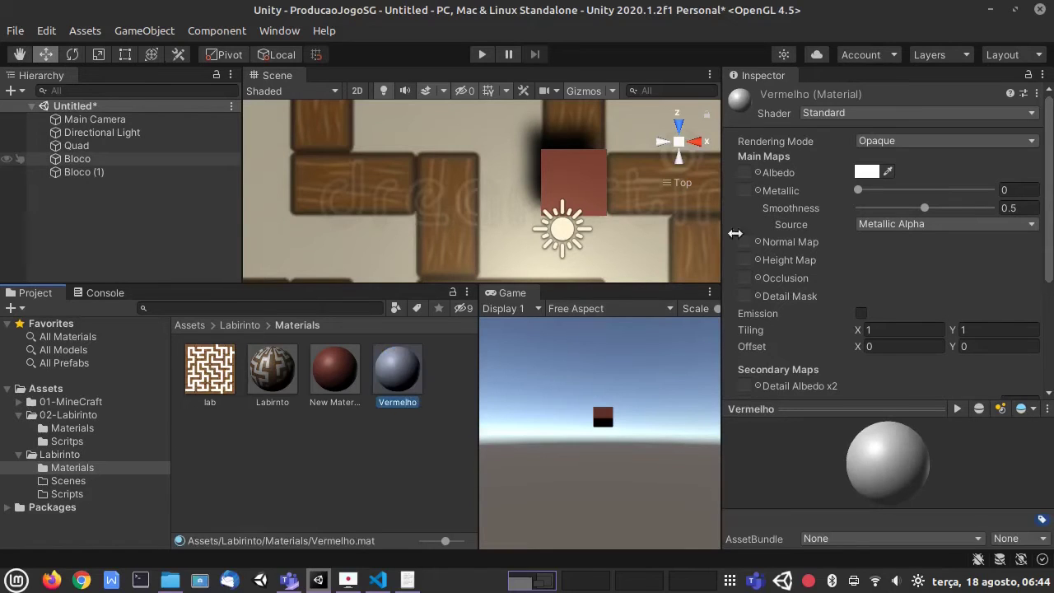
Rename the reddish-brown New Material as Marrom
left_click(320, 366)
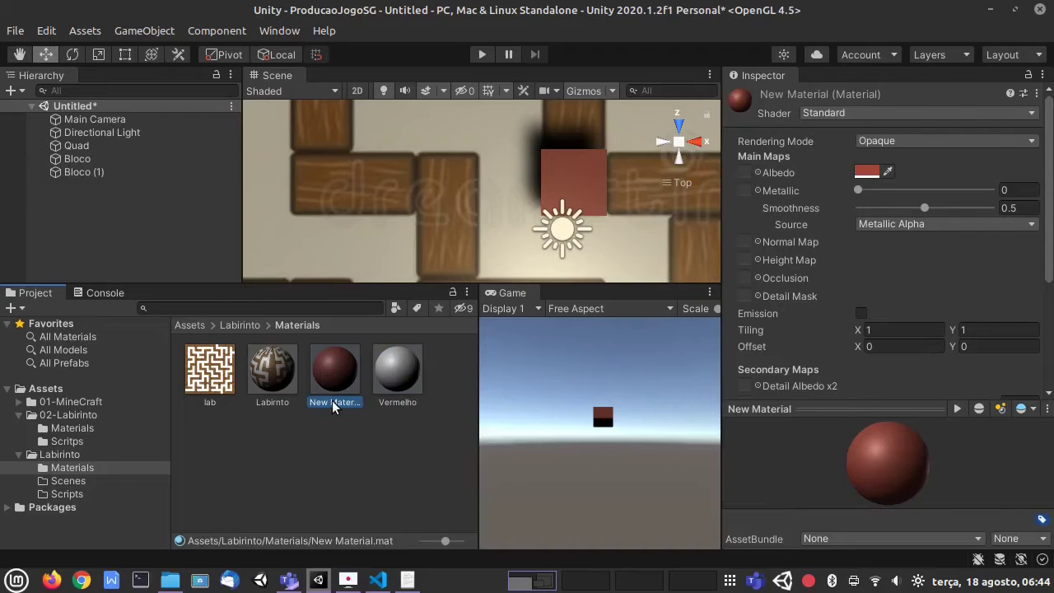
left_click(332, 400)
type("Marrom")
key("Return")
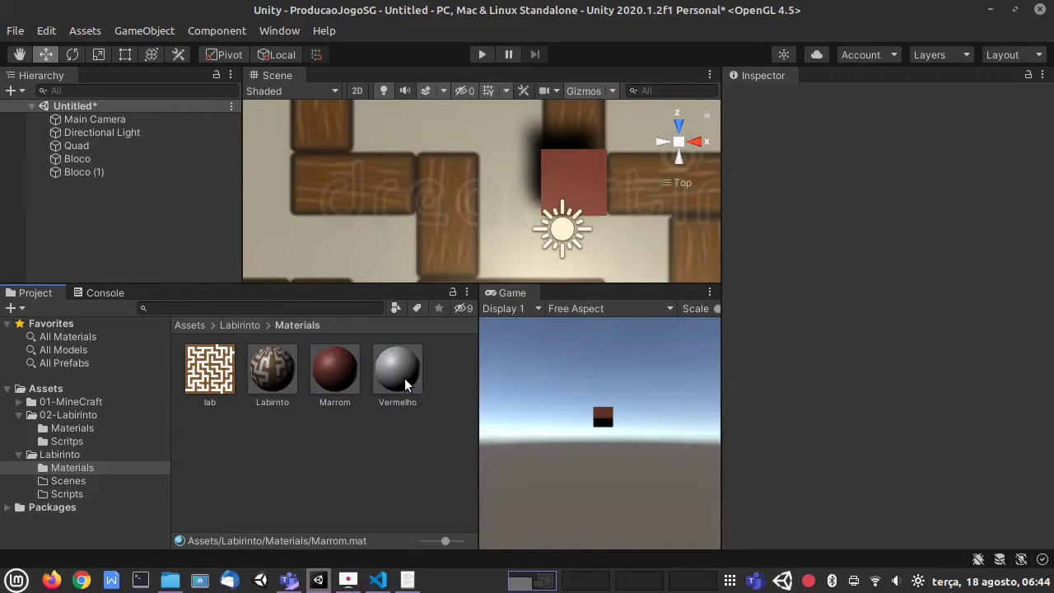
Set the Vermelho material's albedo to pure red, FF0000
left_click(405, 377)
left_click(865, 171)
left_click_drag(262, 142, 360, 68)
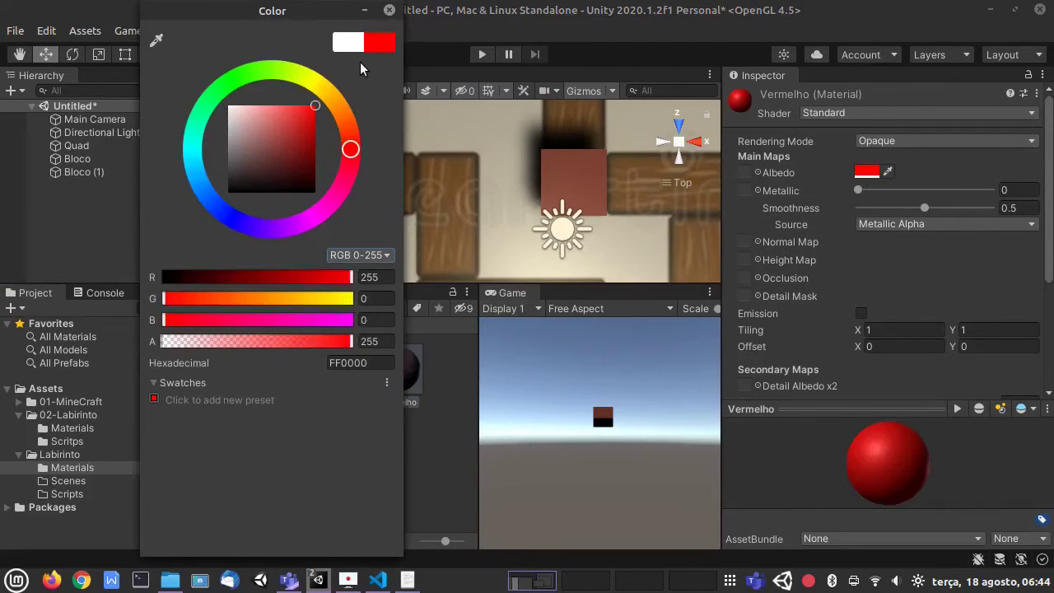
left_click(389, 10)
Apply the Vermelho material to the original Bloco and move the cube along X to 1.19, beside its copy
left_click(78, 158)
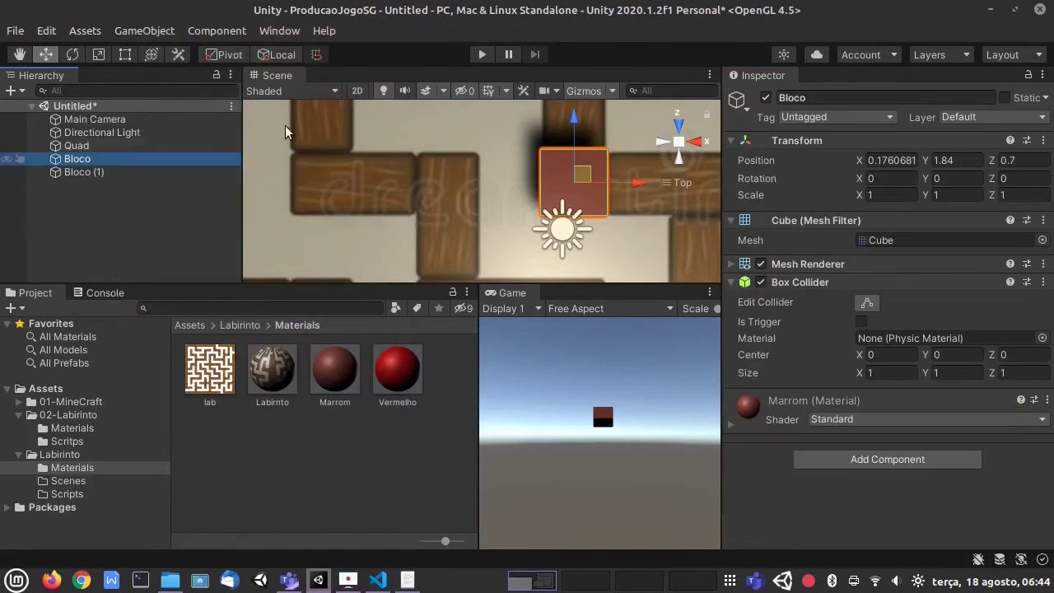
left_click_drag(638, 180, 569, 183)
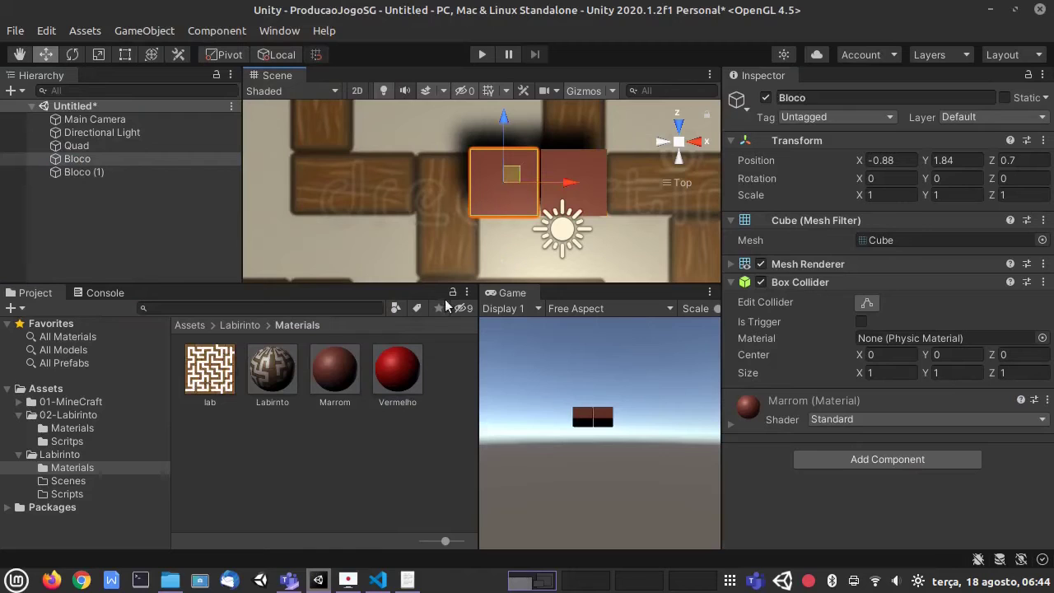
left_click_drag(409, 374, 497, 198)
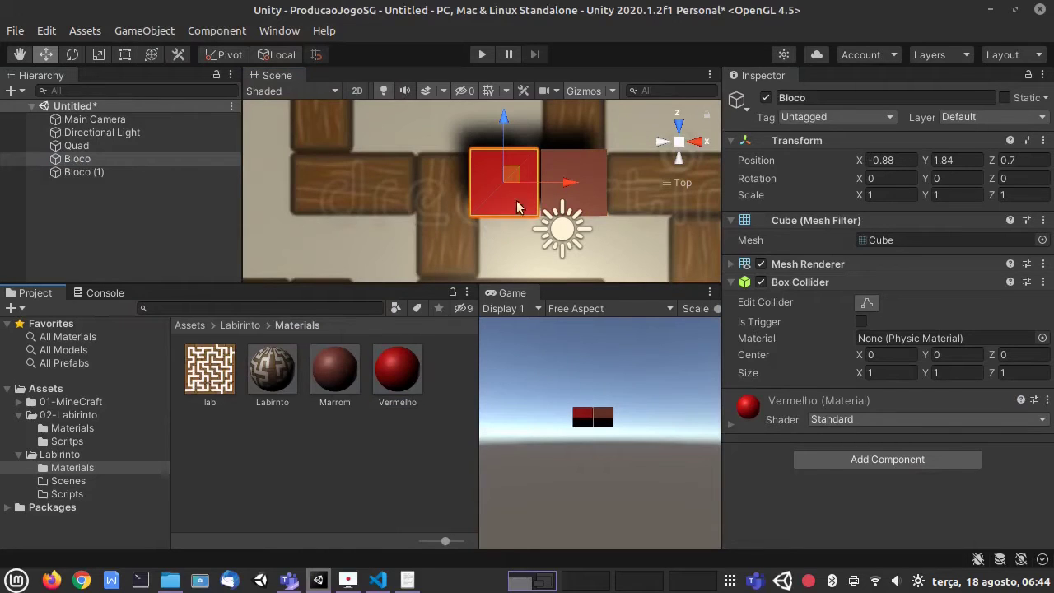
left_click_drag(570, 182, 704, 180)
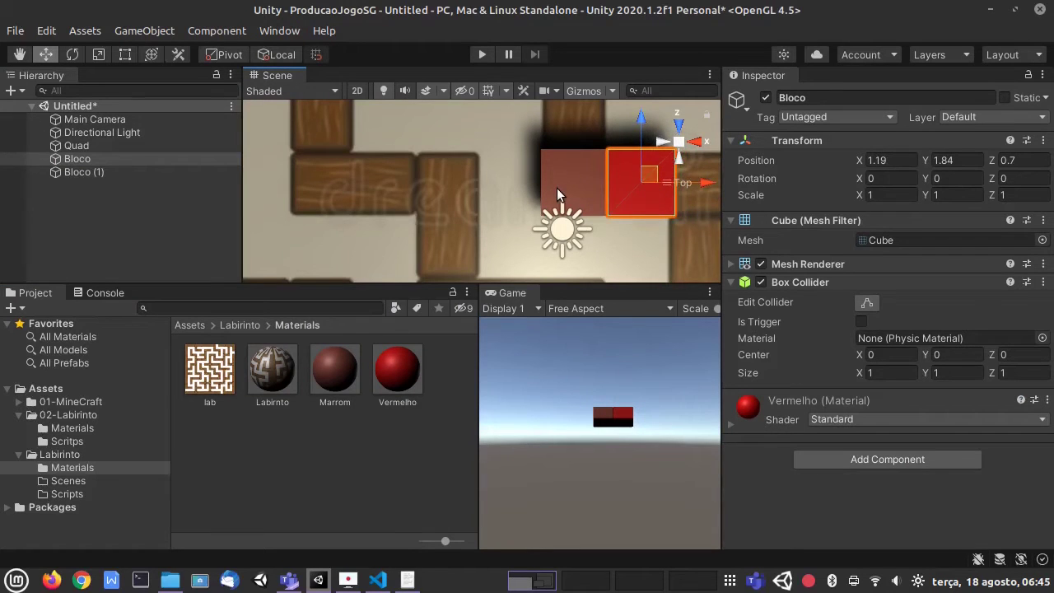
Delete the red Bloco from the scene and select the remaining brown Bloco (1)
scroll(556, 187, "down", 4)
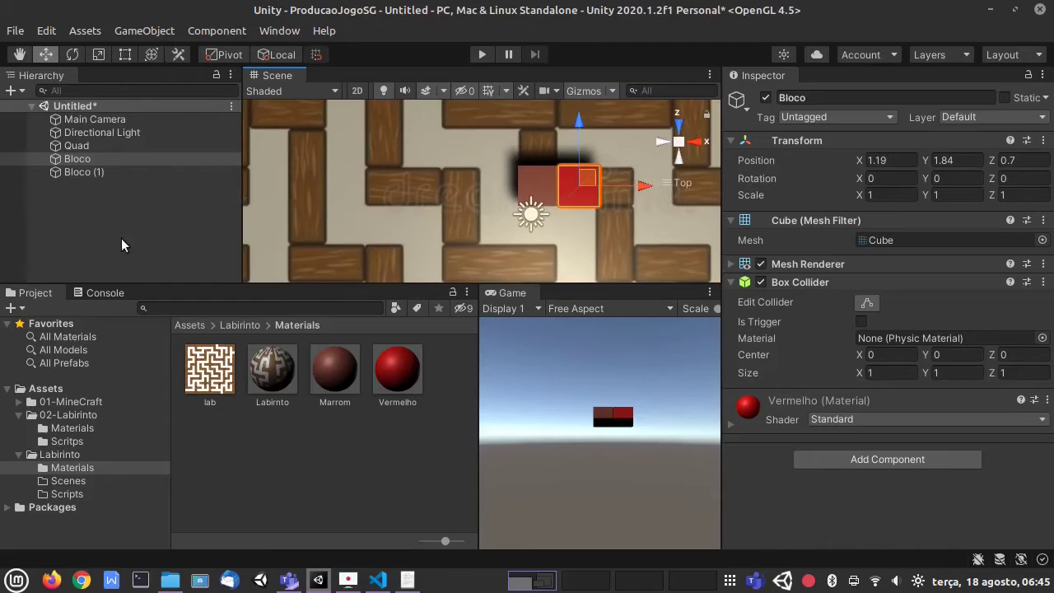
left_click(87, 171)
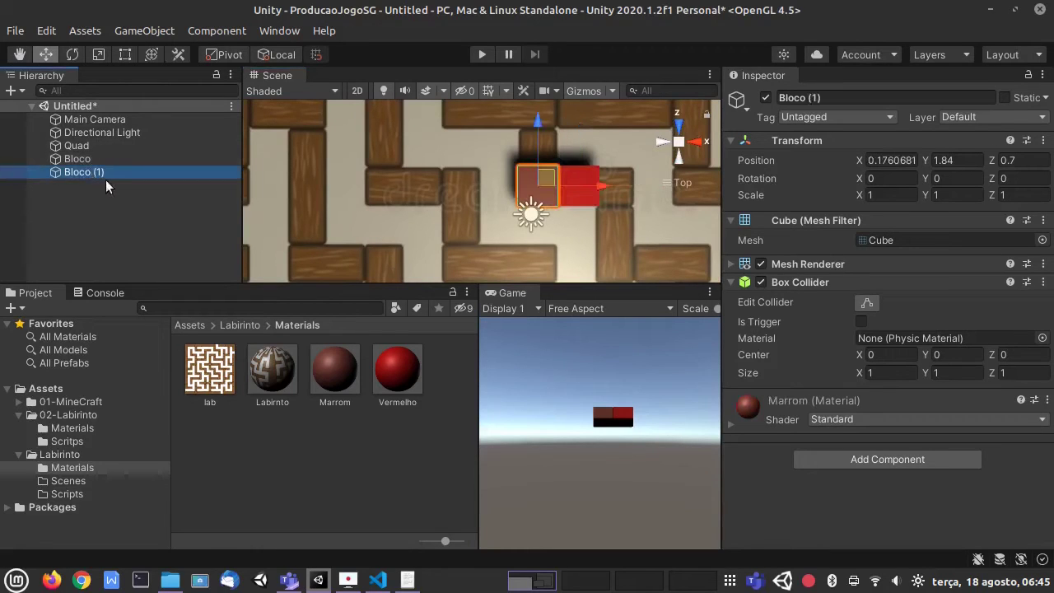
left_click(74, 161)
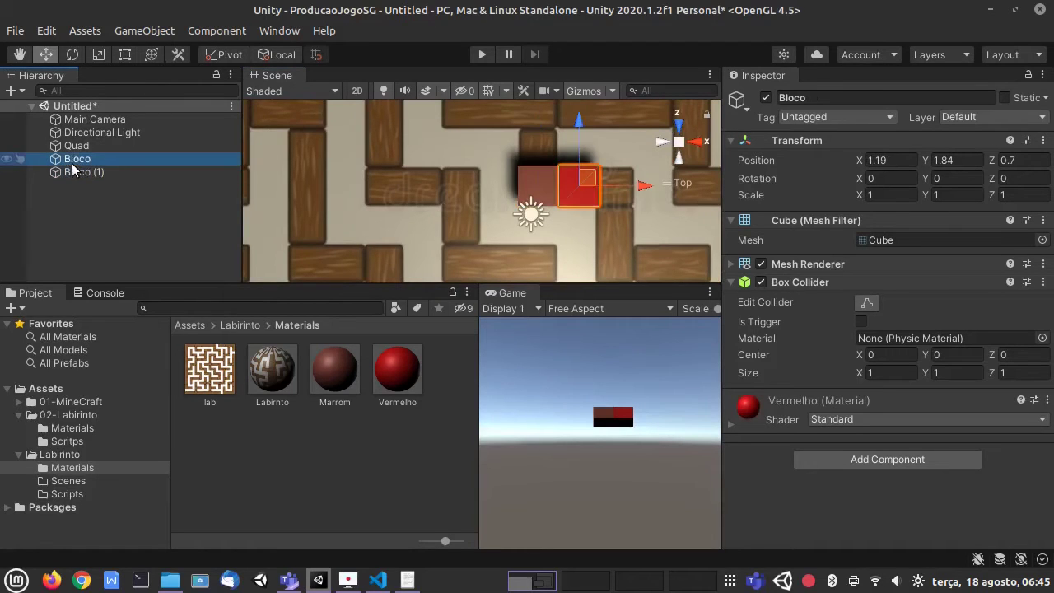
key("Delete")
left_click(69, 158)
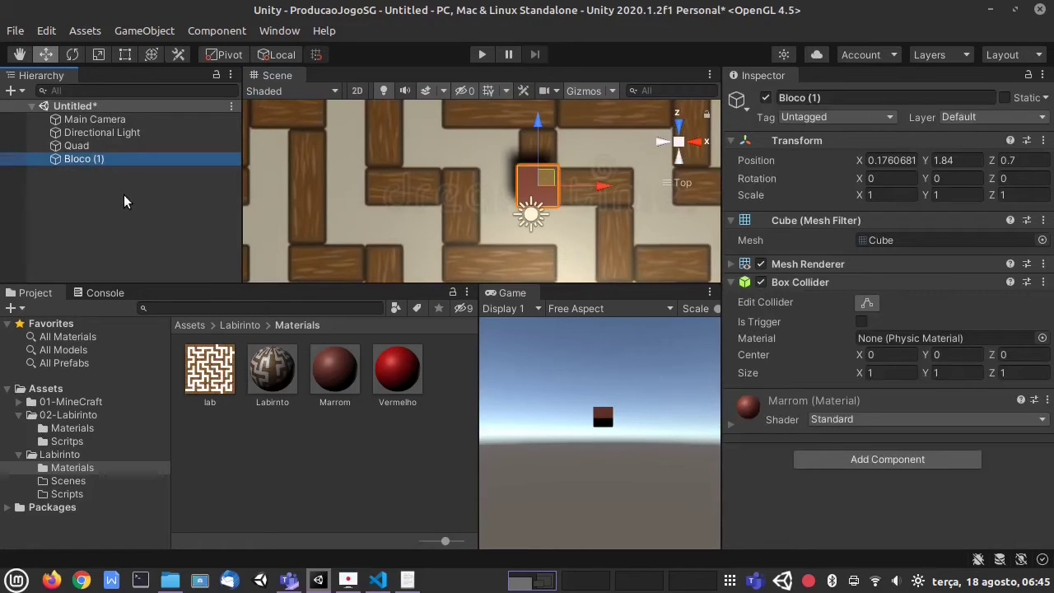
Create a folder named Prefab inside Labirinto and store the scene's Bloco (1) in it as a prefab
left_click(240, 324)
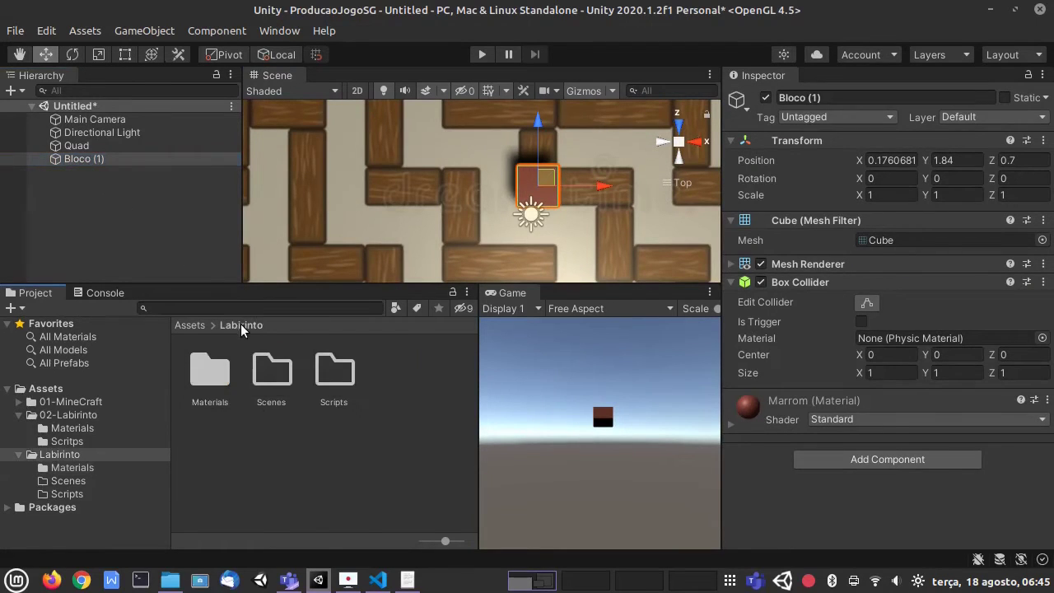
left_click(292, 445)
right_click(297, 446)
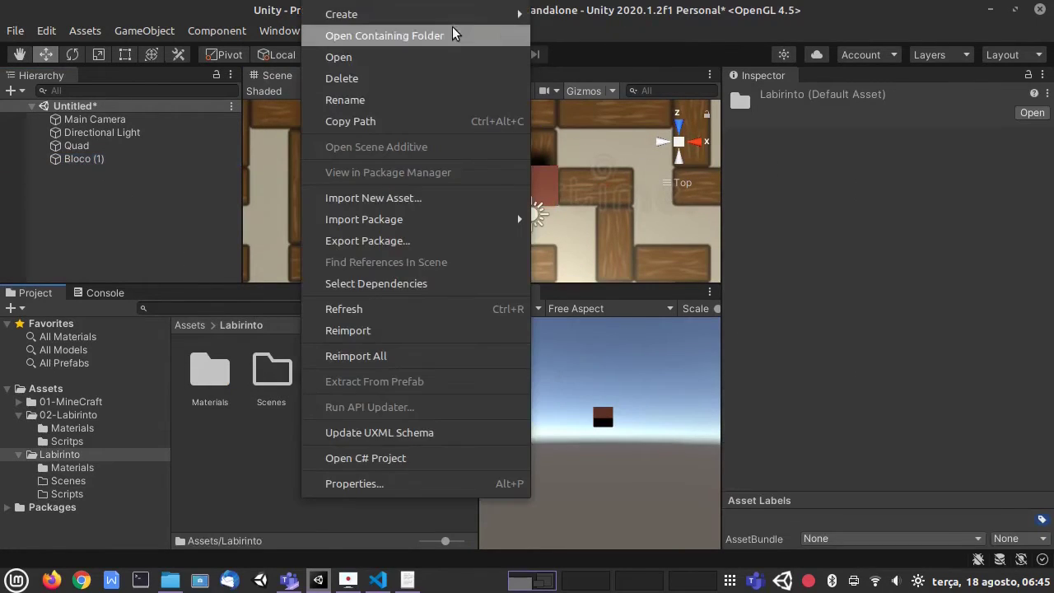
mouse_move(496, 14)
left_click(586, 30)
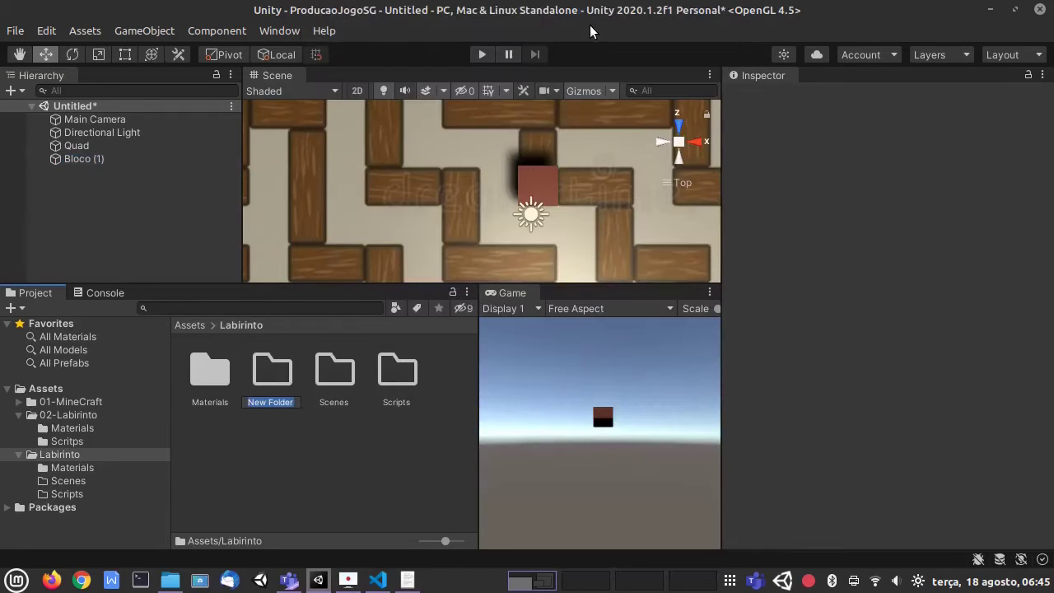
type("Prefab")
key("Return")
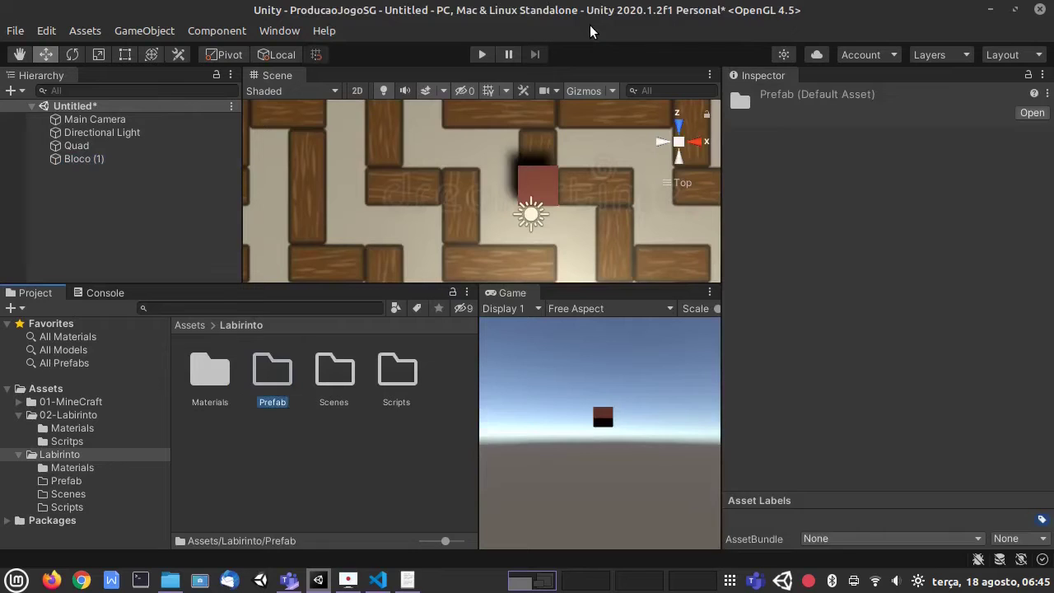
left_click_drag(72, 159, 271, 371)
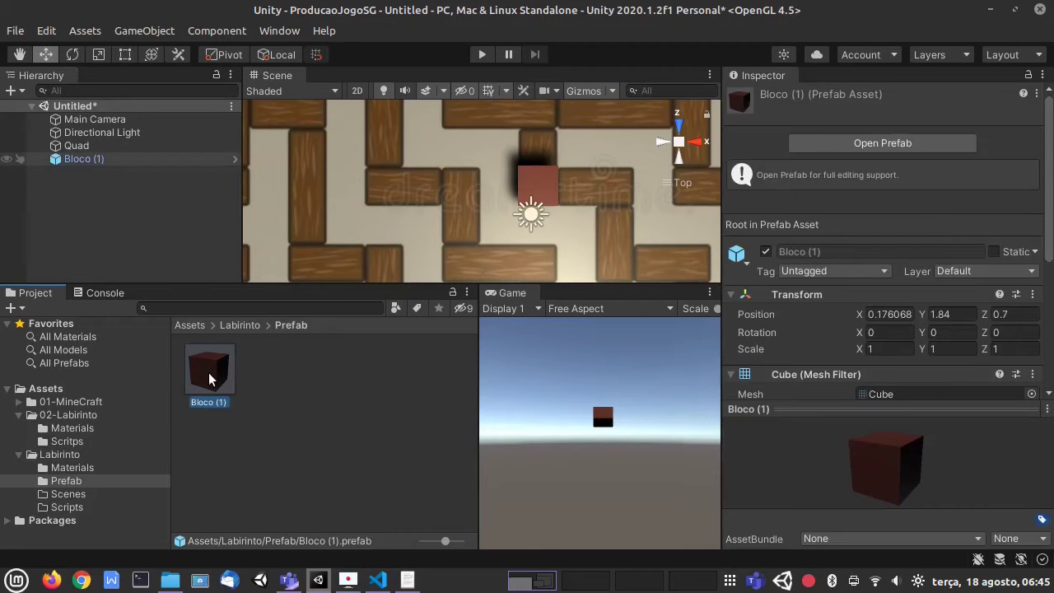
Duplicate the Bloco (1) instance and move the copy along X to 1.24, beside the original
left_click(55, 162)
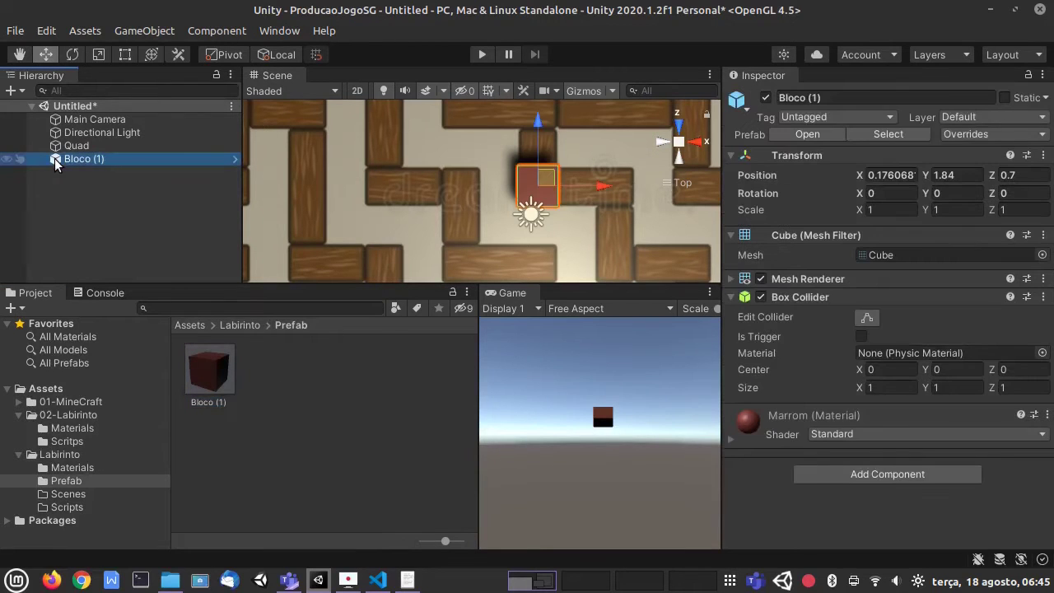
key("ctrl+d")
left_click_drag(605, 186, 643, 185)
left_click(400, 355)
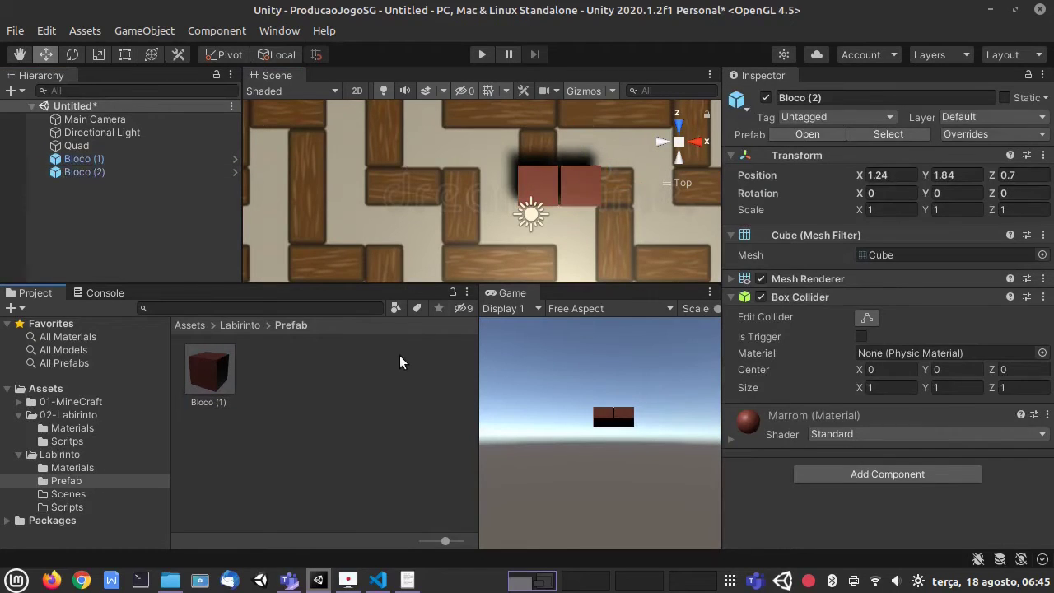
Change the albedo of the Bloco (1) prefab's Marrom material to lime green, CBFF13
left_click(218, 369)
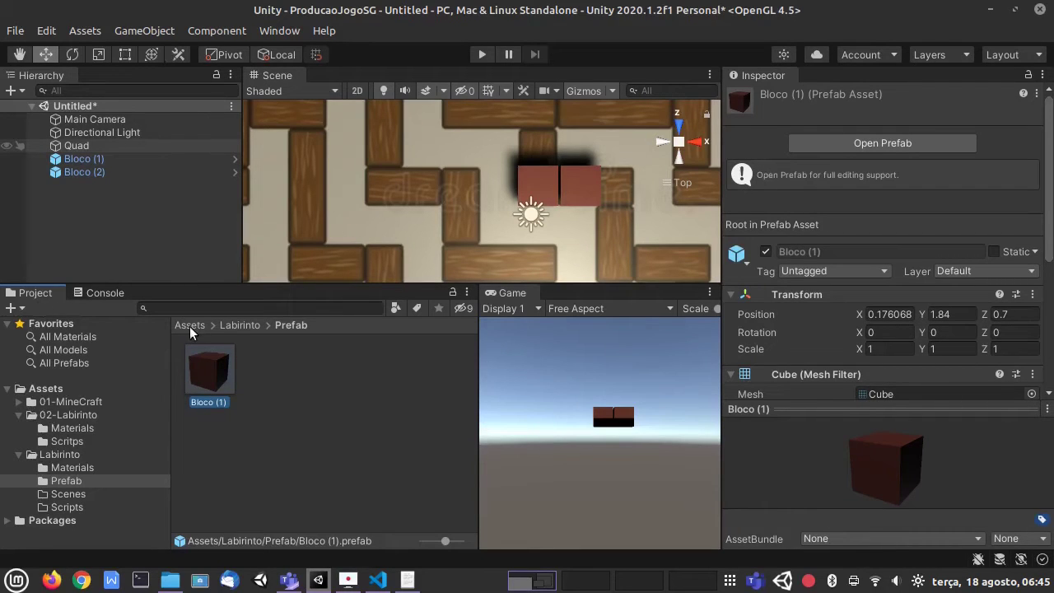
scroll(728, 375, "down", 3)
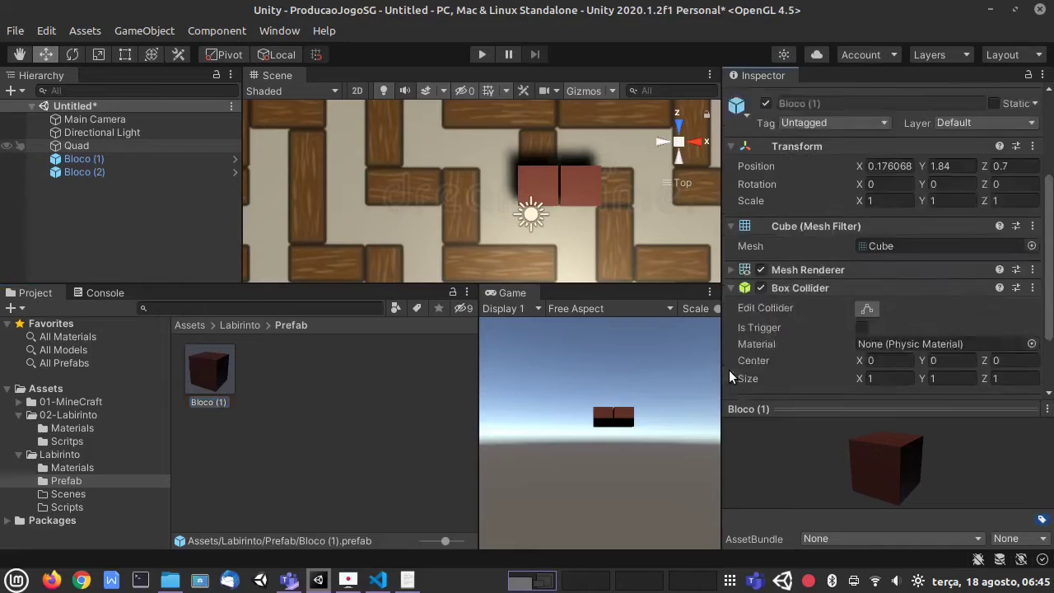
scroll(728, 370, "down", 2)
left_click(731, 350)
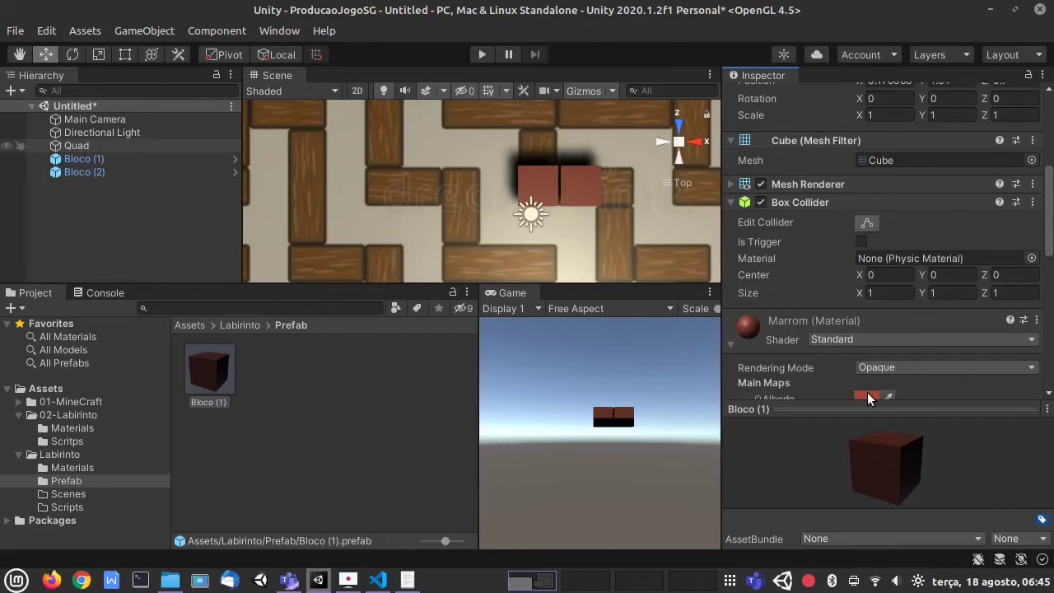
scroll(866, 391, "down", 3)
left_click(863, 276)
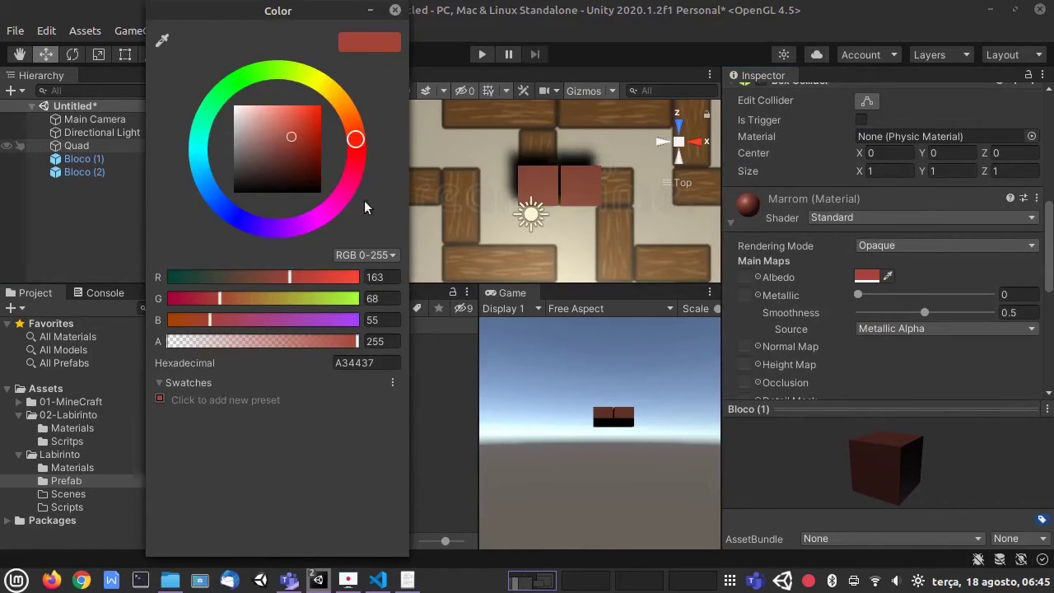
left_click_drag(346, 104, 314, 83)
left_click_drag(306, 78, 315, 103)
left_click(392, 10)
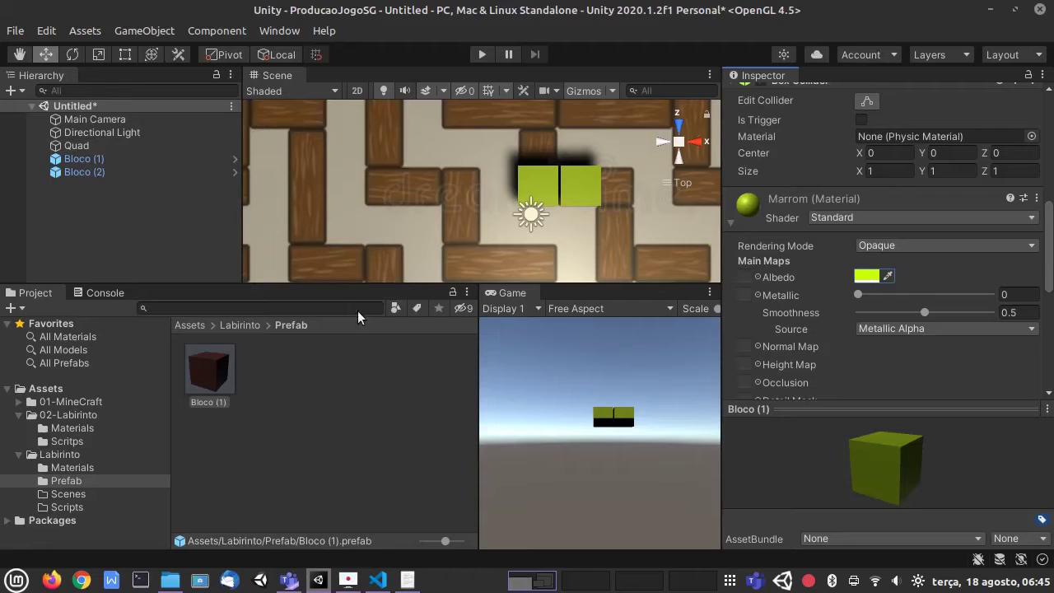
Delete the Bloco (2) copy from the scene and select the remaining Bloco (1)
left_click(567, 196)
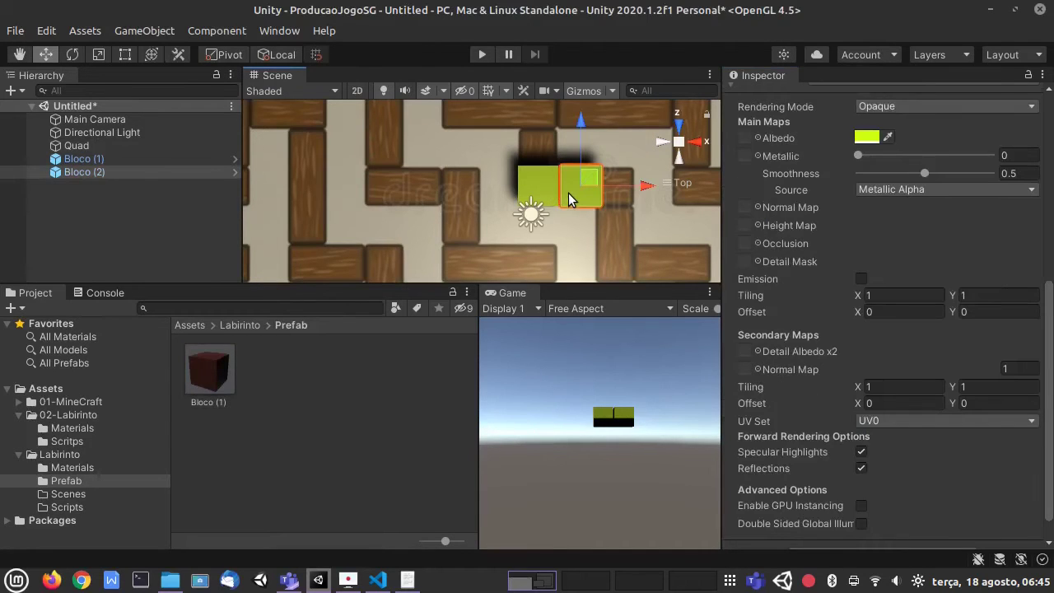
key("Delete")
left_click(81, 158)
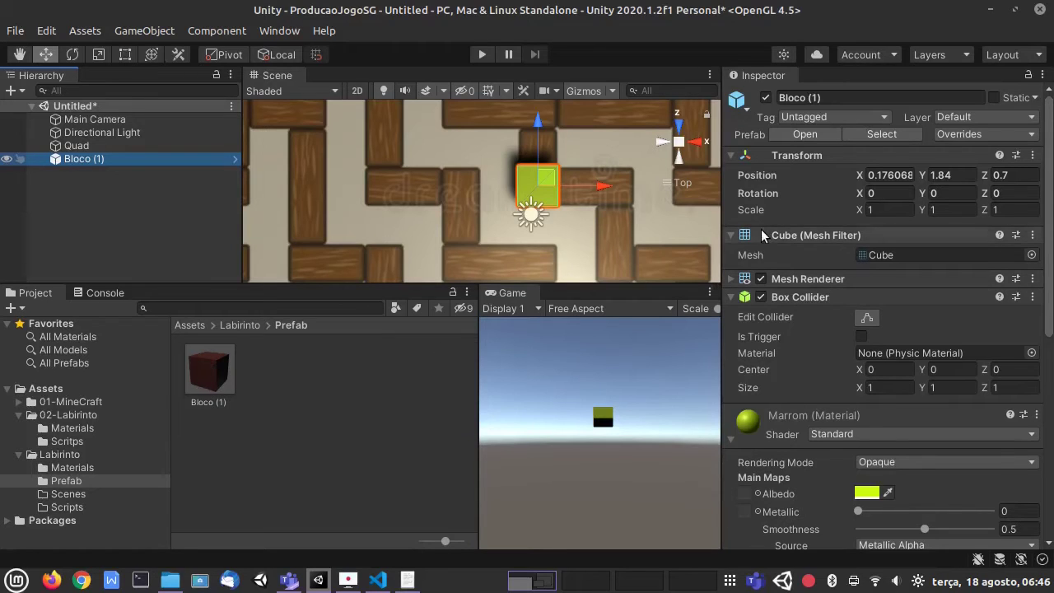
Check the prefab overrides of the Bloco (1) instance in the scene
left_click(978, 133)
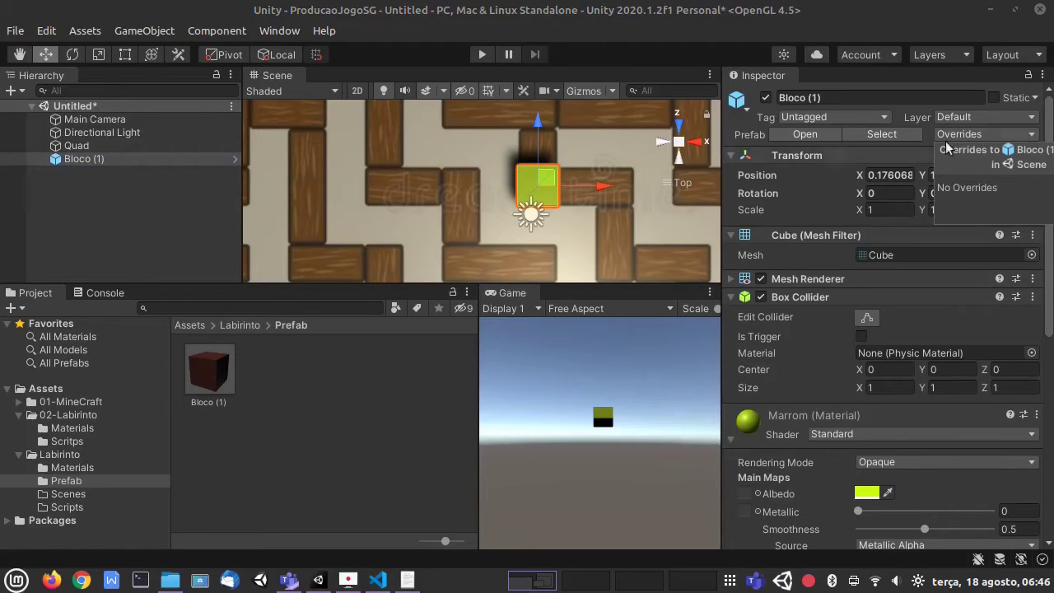
left_click(100, 157)
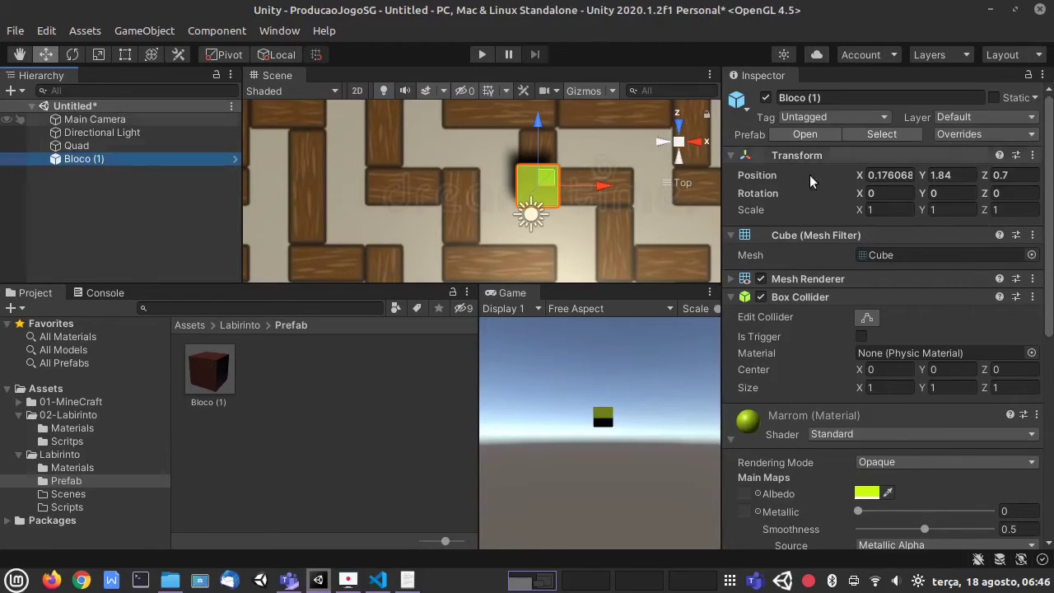
left_click(975, 129)
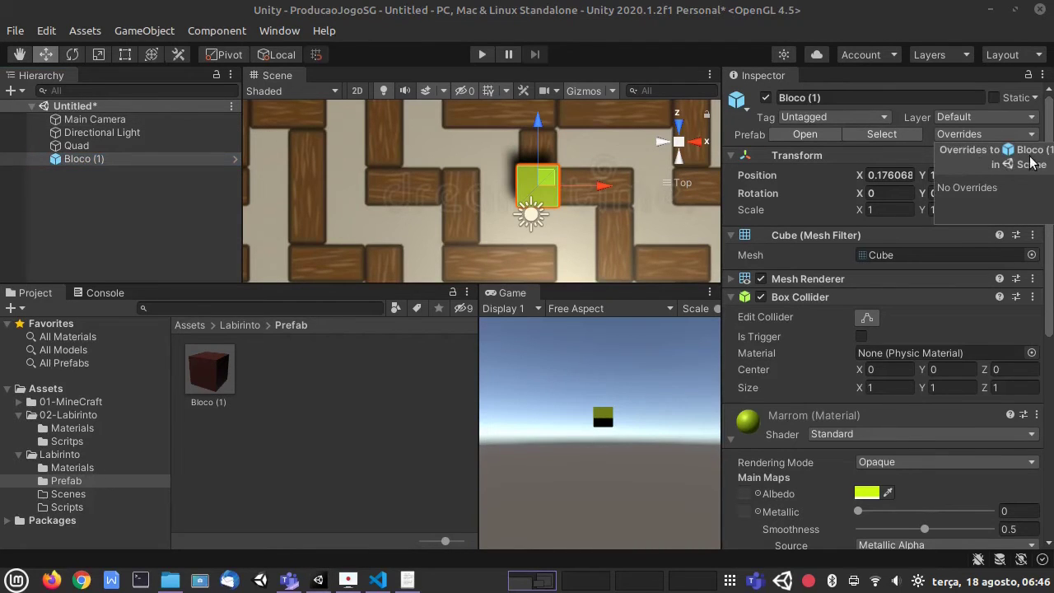
left_click(954, 134)
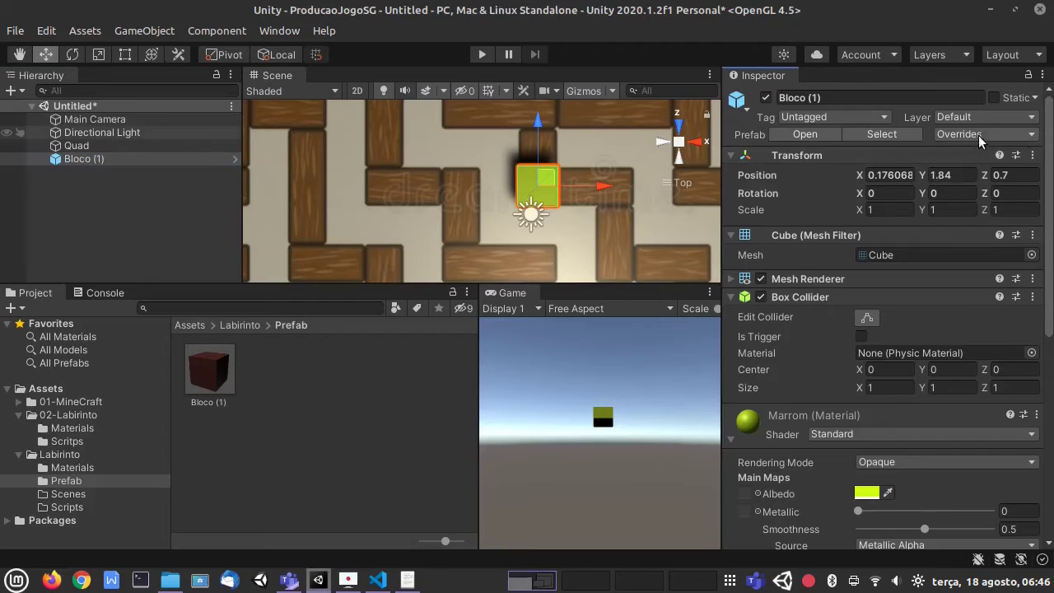
left_click(1033, 136)
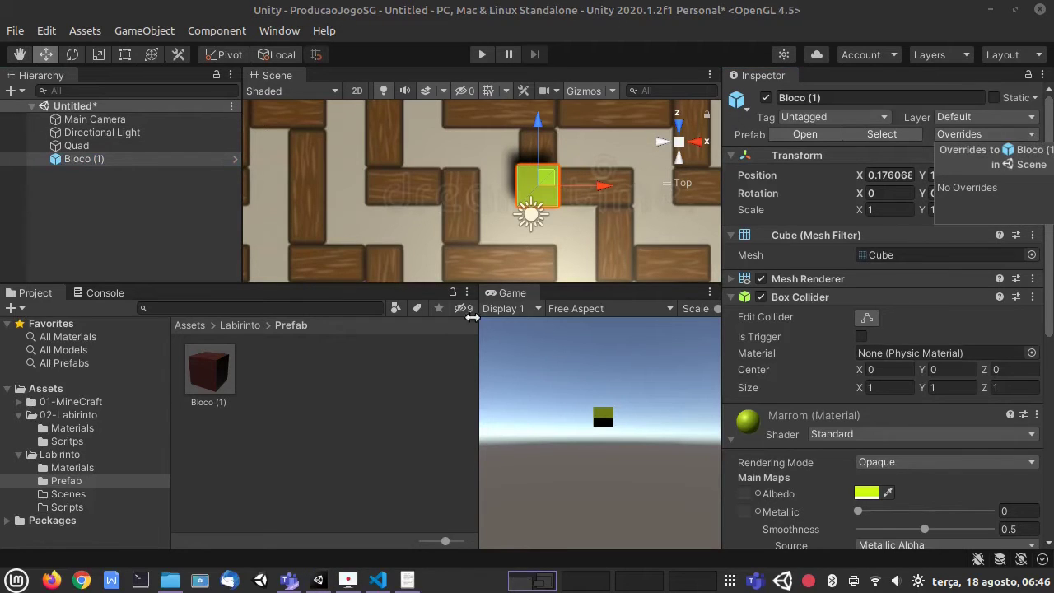
Replace Bloco (1) in the scene with a fresh instance of the prefab and inspect its overrides
left_click(209, 372)
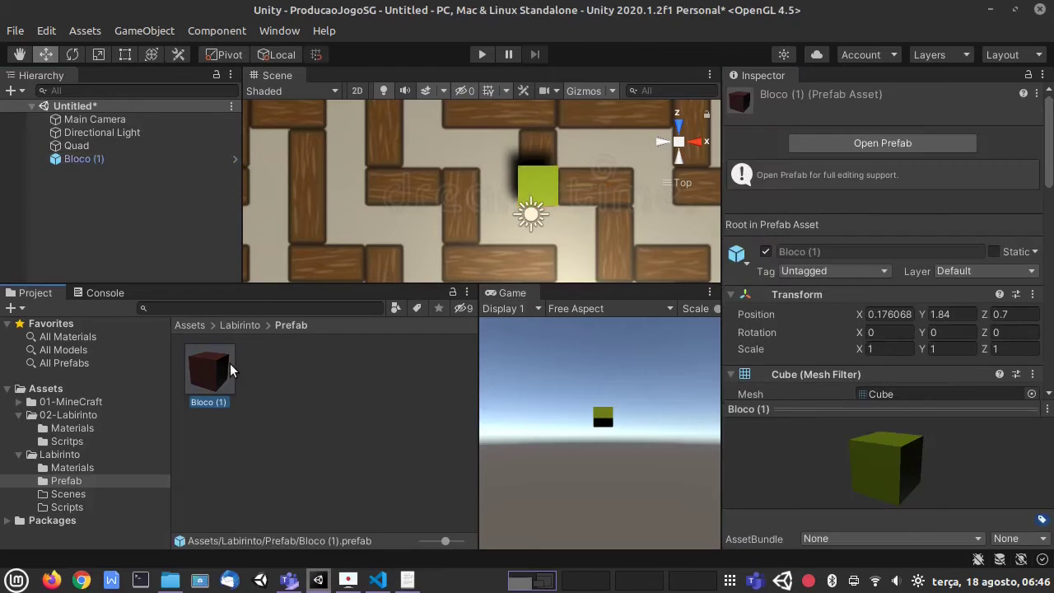
left_click(54, 158)
key("Delete")
left_click_drag(225, 359, 99, 188)
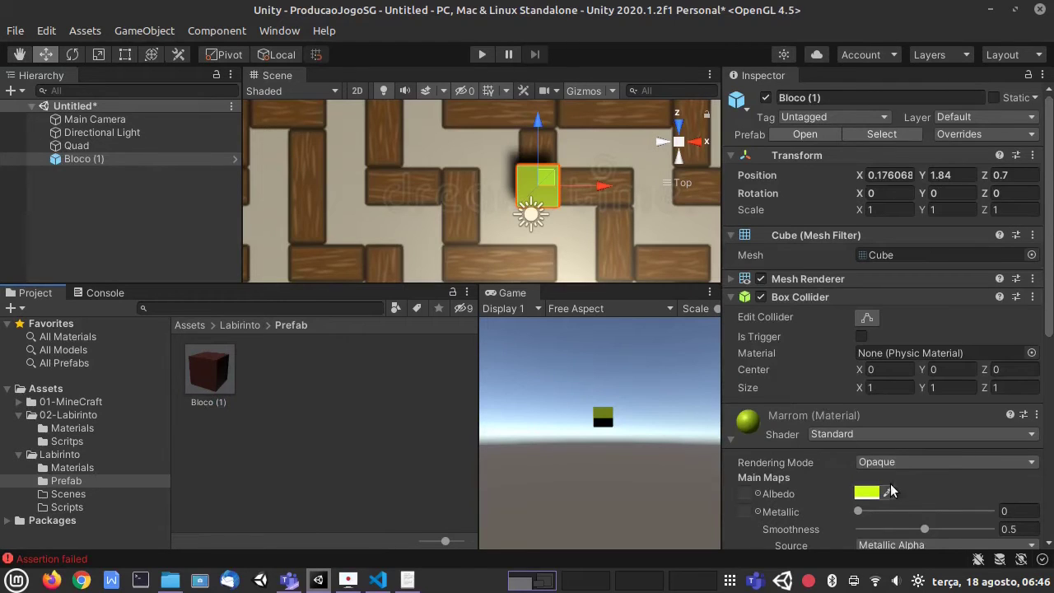
left_click(1010, 133)
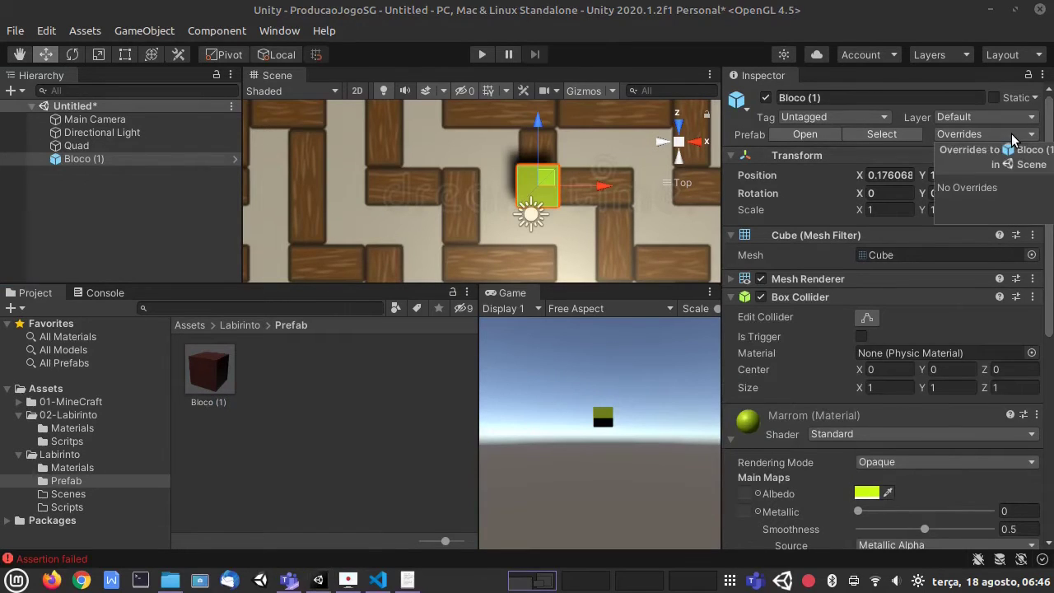
Recolour the Marrom material's albedo to a dark orange with red at 216 and blue at 0
left_click(865, 494)
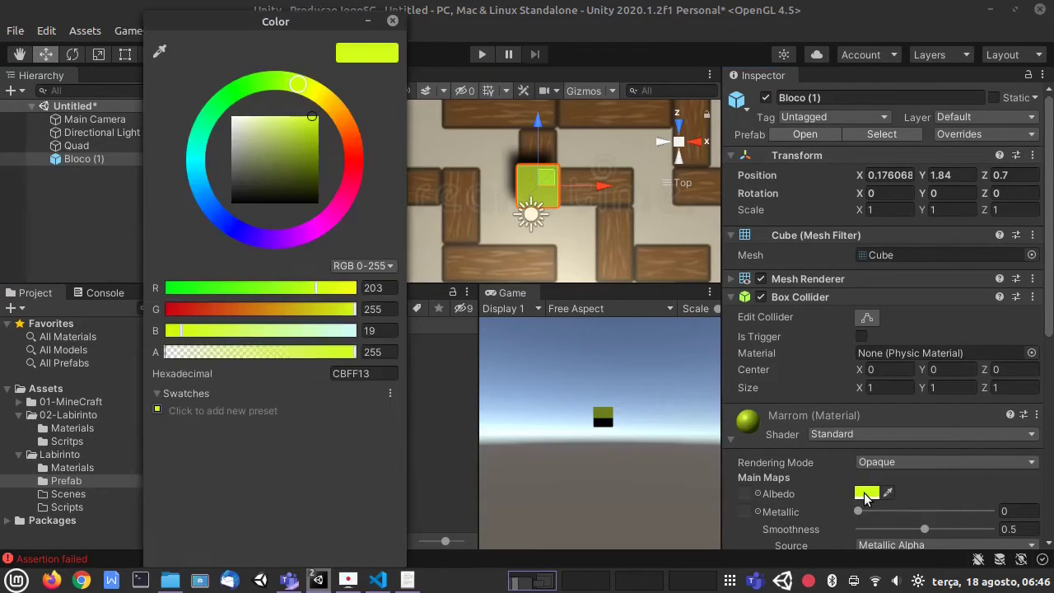
left_click(336, 120)
mouse_move(306, 135)
left_mouse_down()
mouse_move(328, 122)
mouse_move(326, 142)
mouse_move(334, 122)
left_mouse_up()
left_click_drag(275, 288, 326, 287)
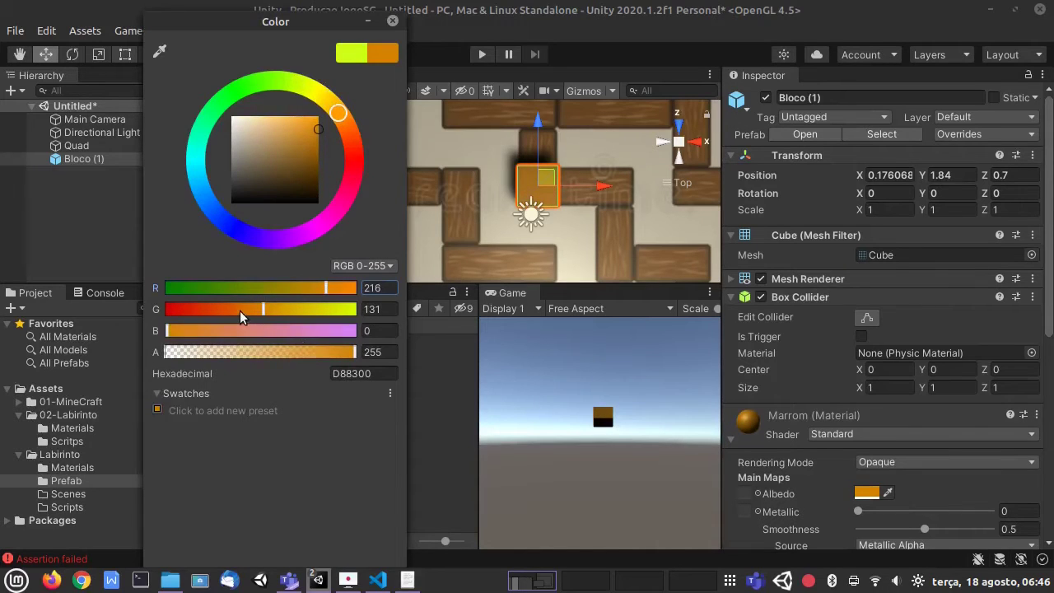
left_click(393, 21)
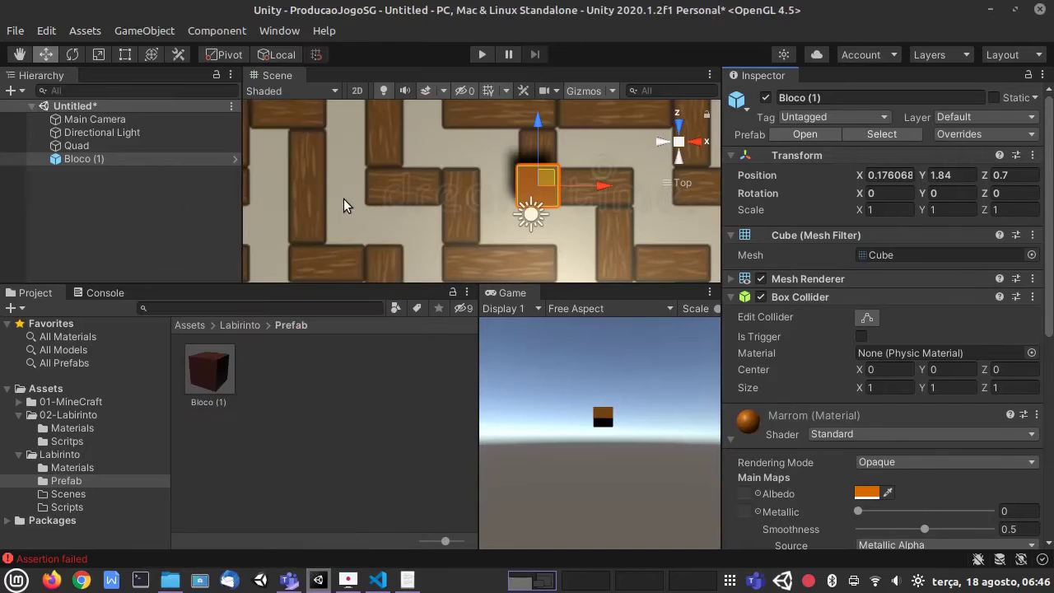
Try duplicating the orange Bloco (1) and shifting the copy along X, and delete that copy
left_click(78, 162)
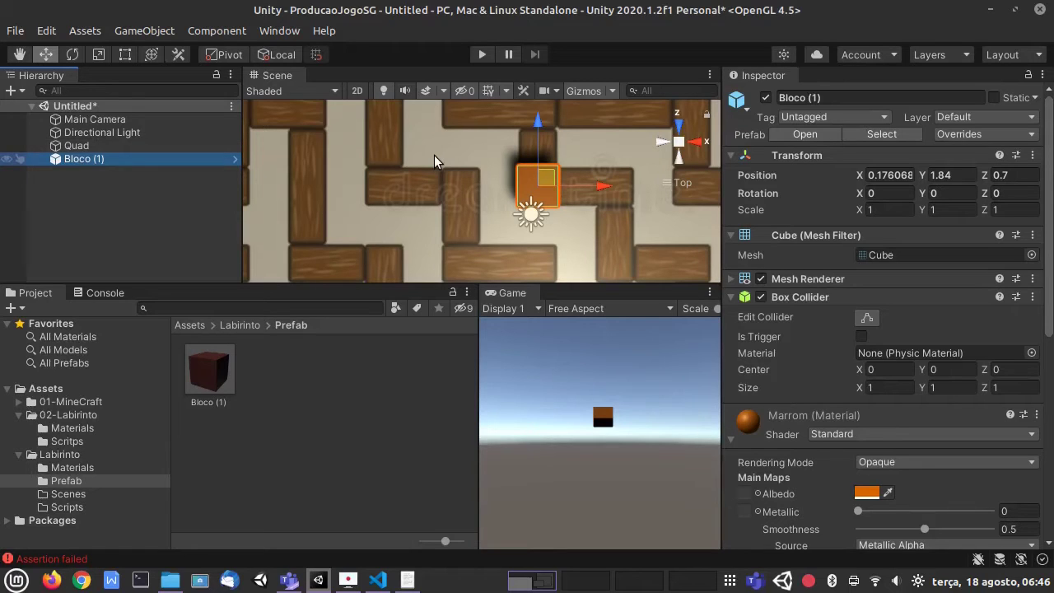
key("ctrl+d")
left_click_drag(606, 184, 648, 192)
key("Delete")
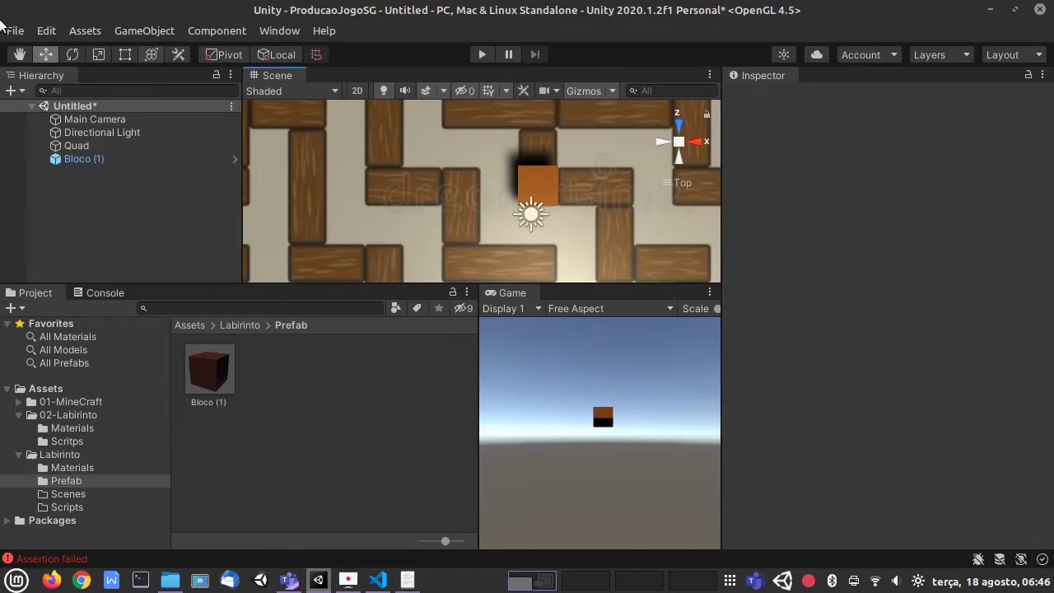
Look through the Project Settings categories from Audio to Physics 2D for snapping options
left_click(39, 31)
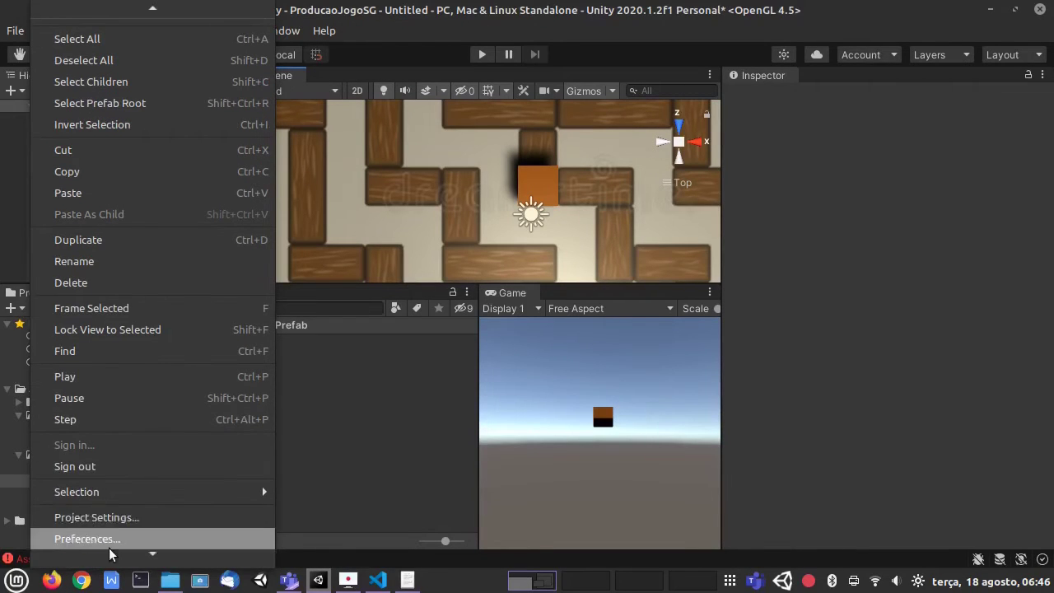
left_click(158, 497)
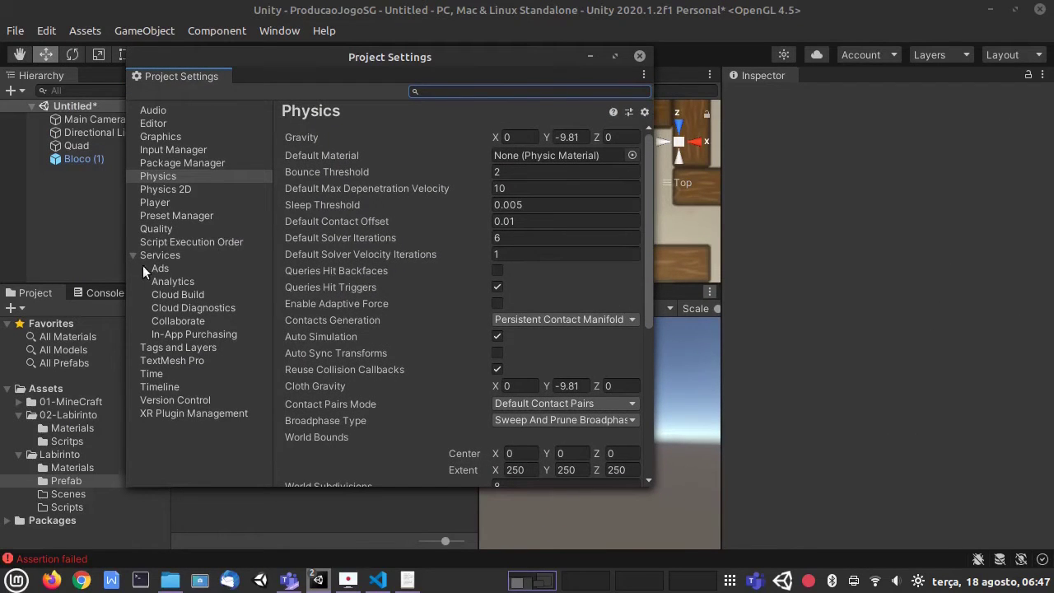
left_click(132, 255)
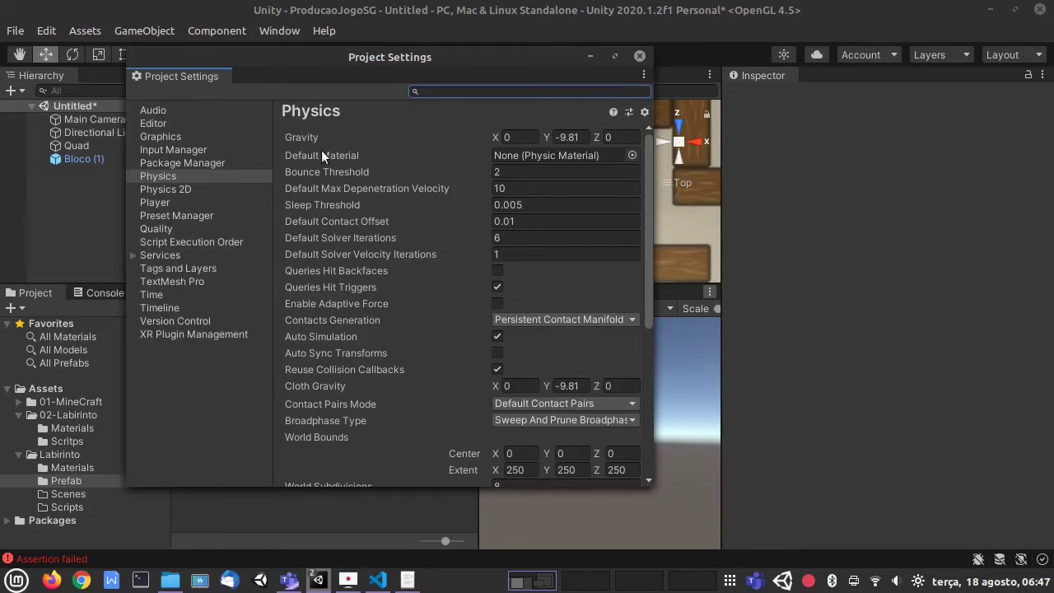
left_click(168, 113)
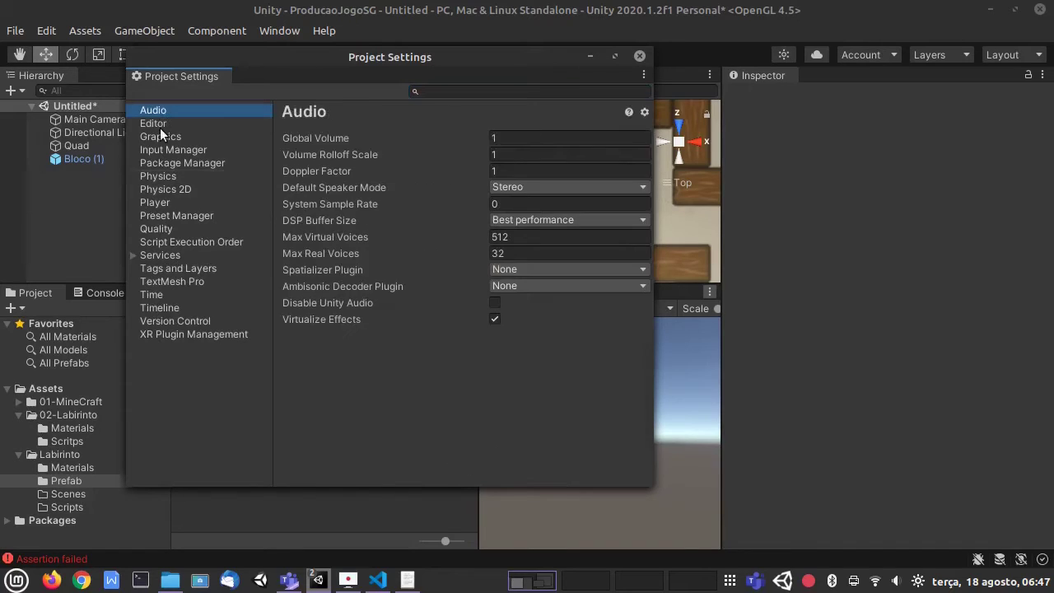
left_click(160, 126)
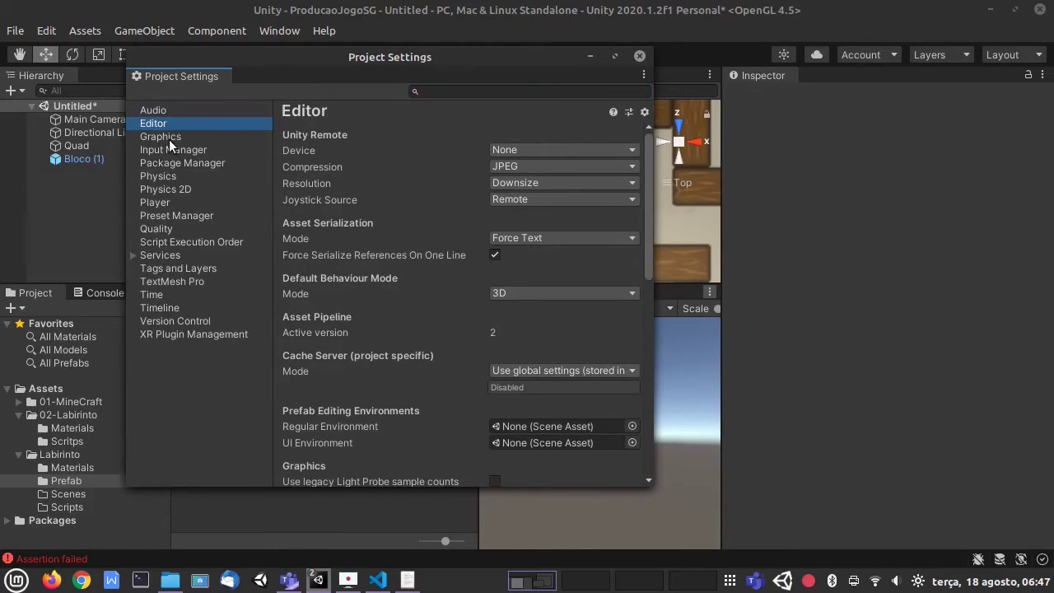
left_click(169, 138)
left_click(166, 161)
left_click(160, 189)
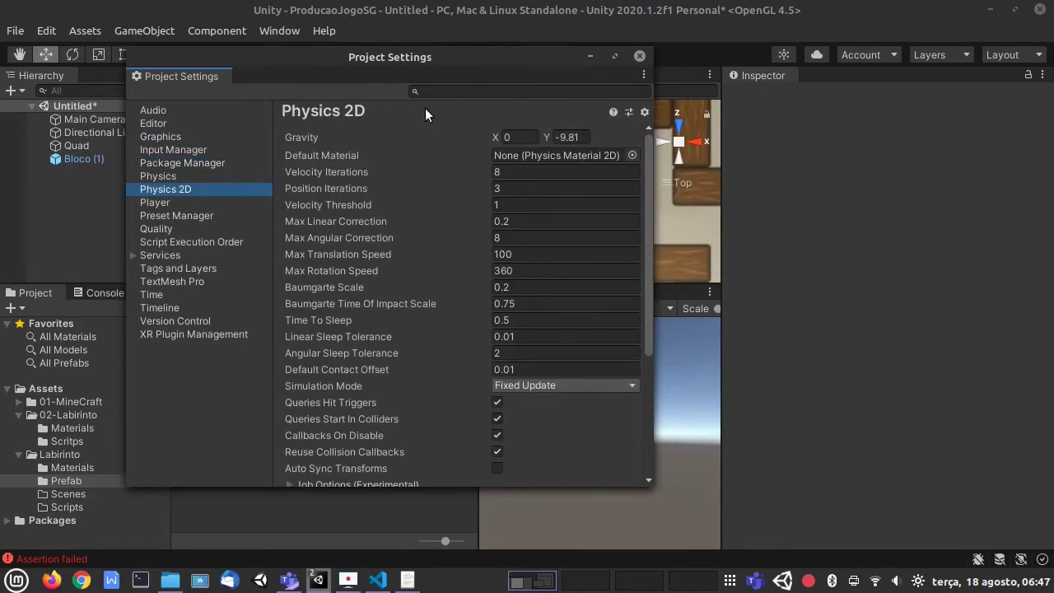
left_click(639, 56)
Check the editor Preferences, including the External Tools page, for snapping options
left_click(46, 30)
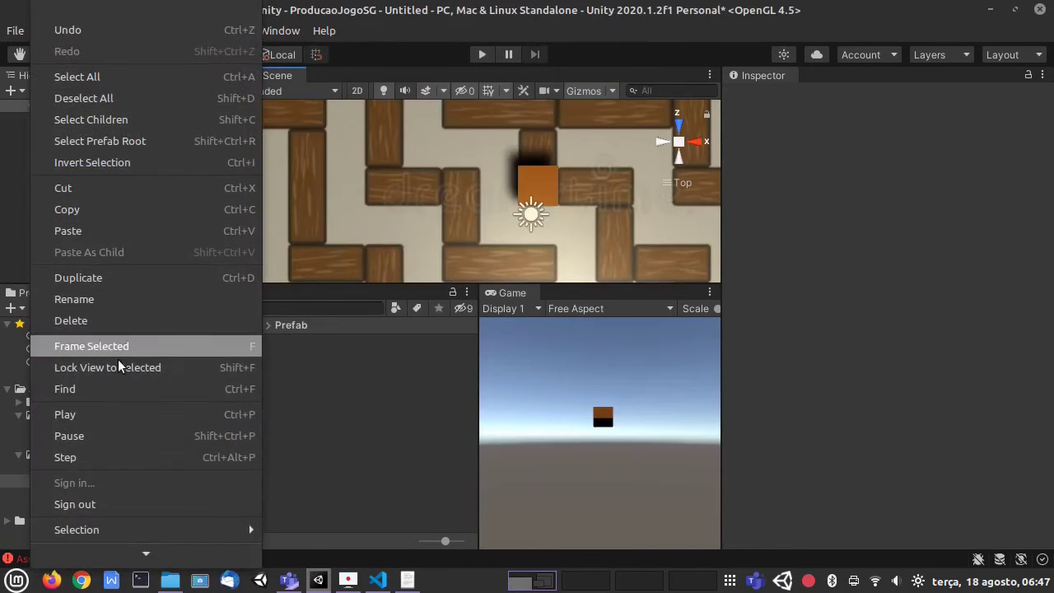
mouse_move(109, 558)
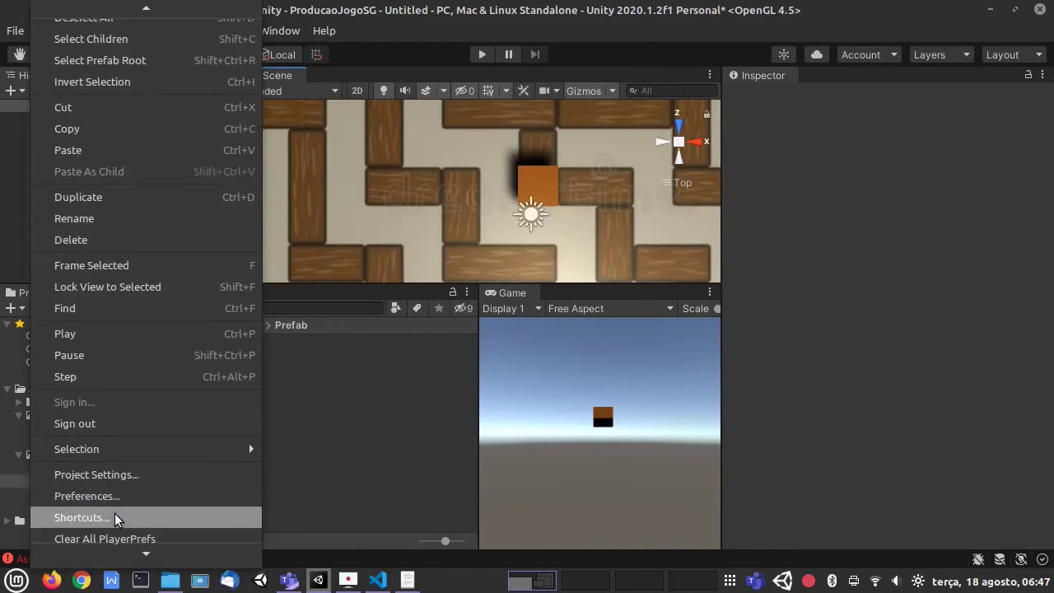
left_click(107, 497)
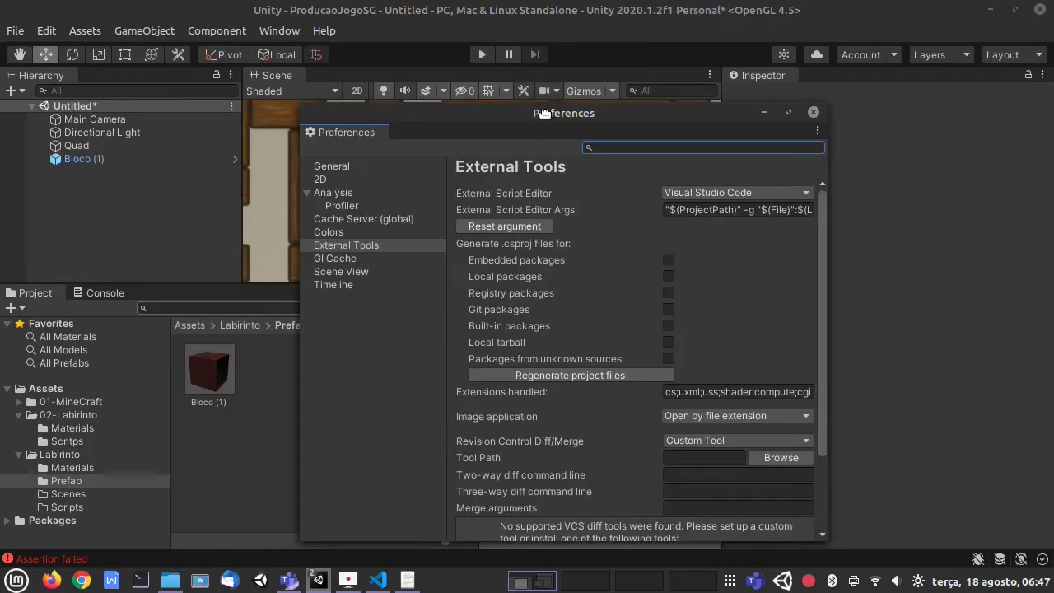
left_click_drag(544, 113, 360, 64)
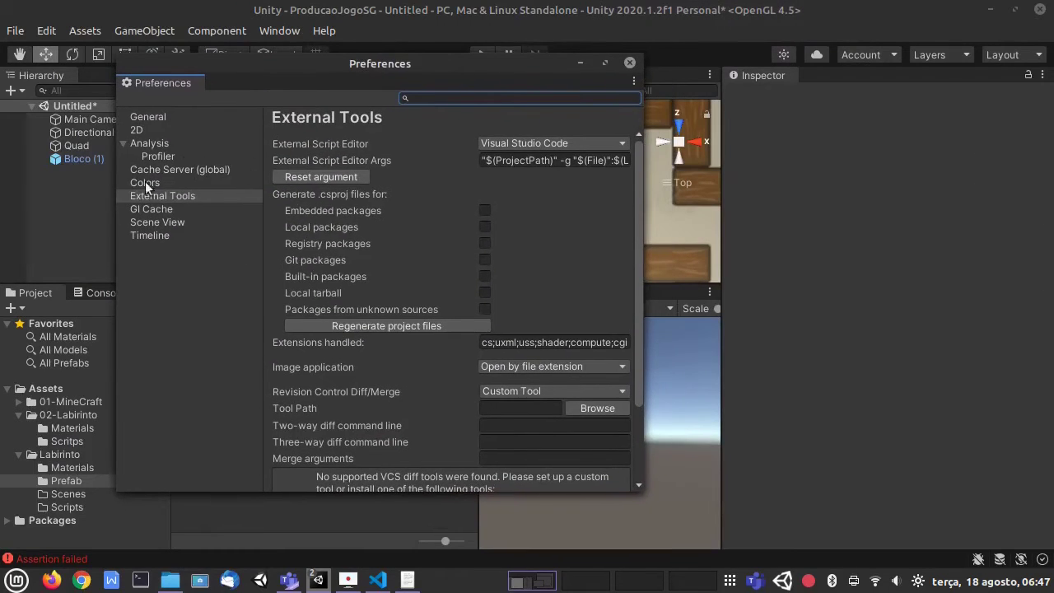
left_click(121, 144)
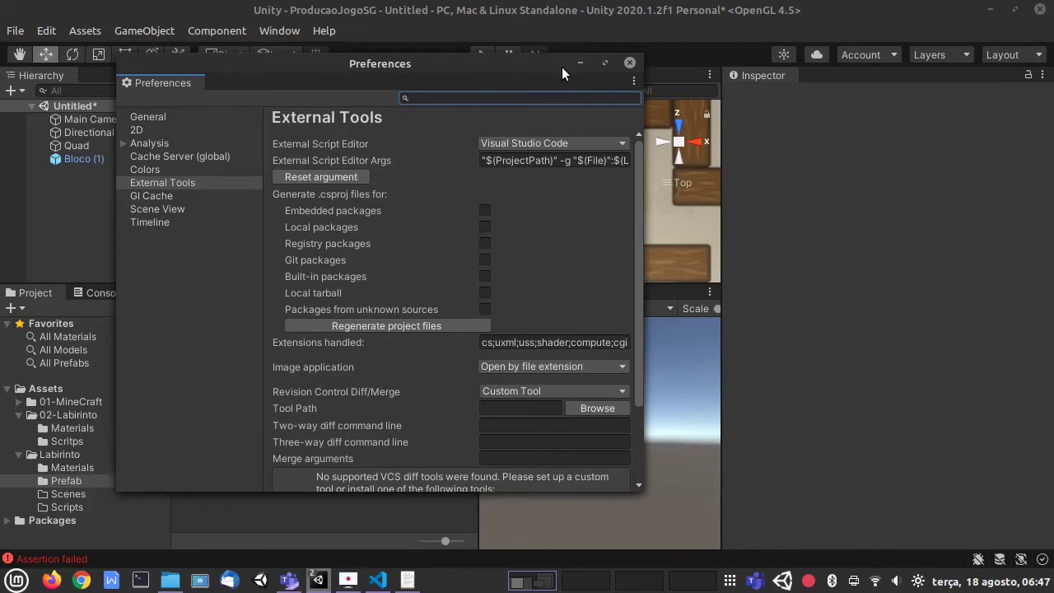
left_click(630, 63)
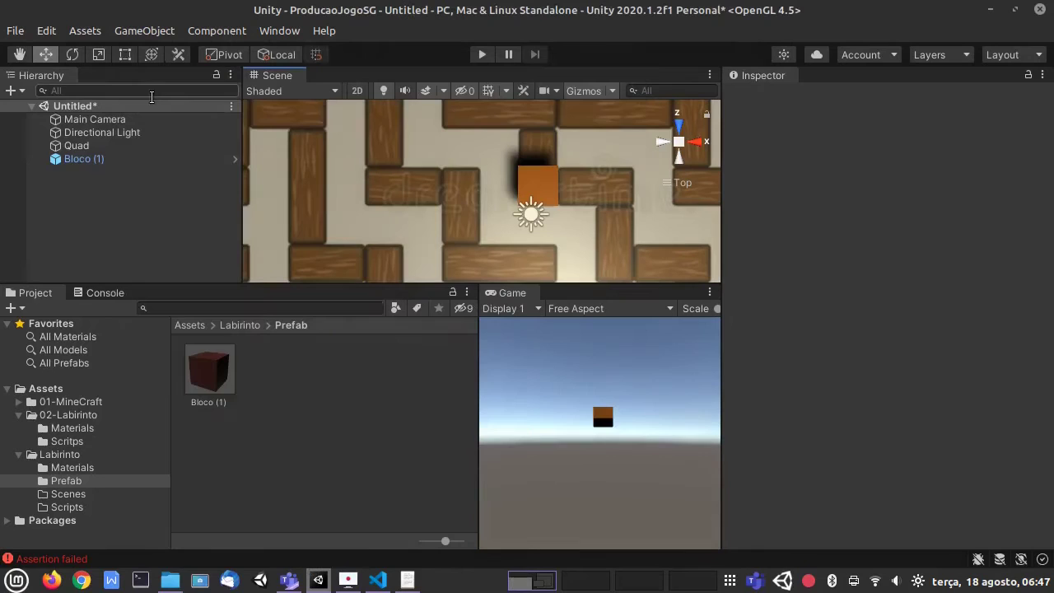
Inspect the world grid size and increment snap move values in the Grid and Snap settings
left_click(47, 34)
scroll(111, 350, "down", 3)
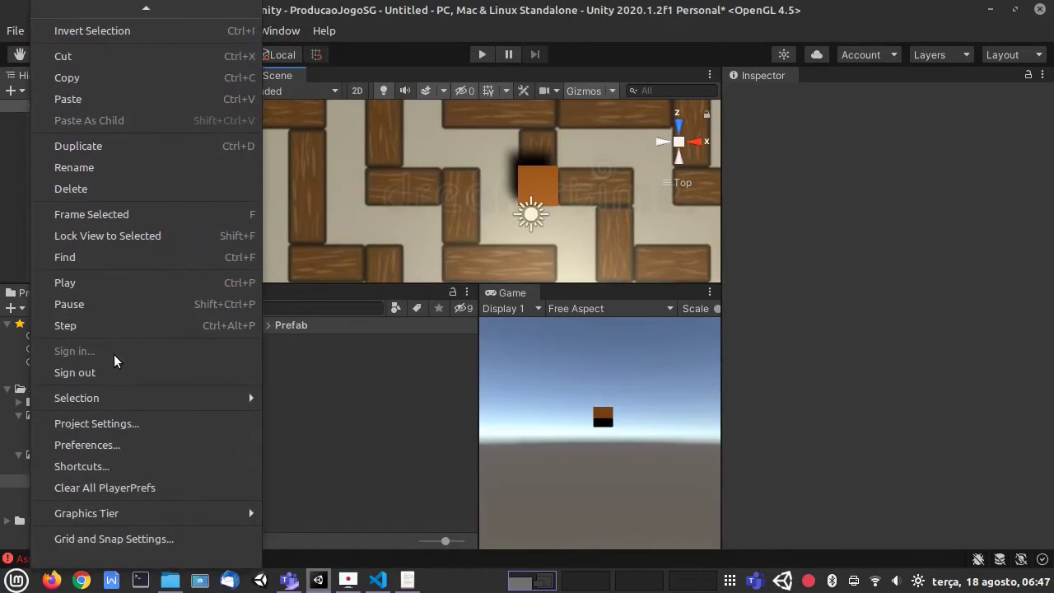
left_click(132, 540)
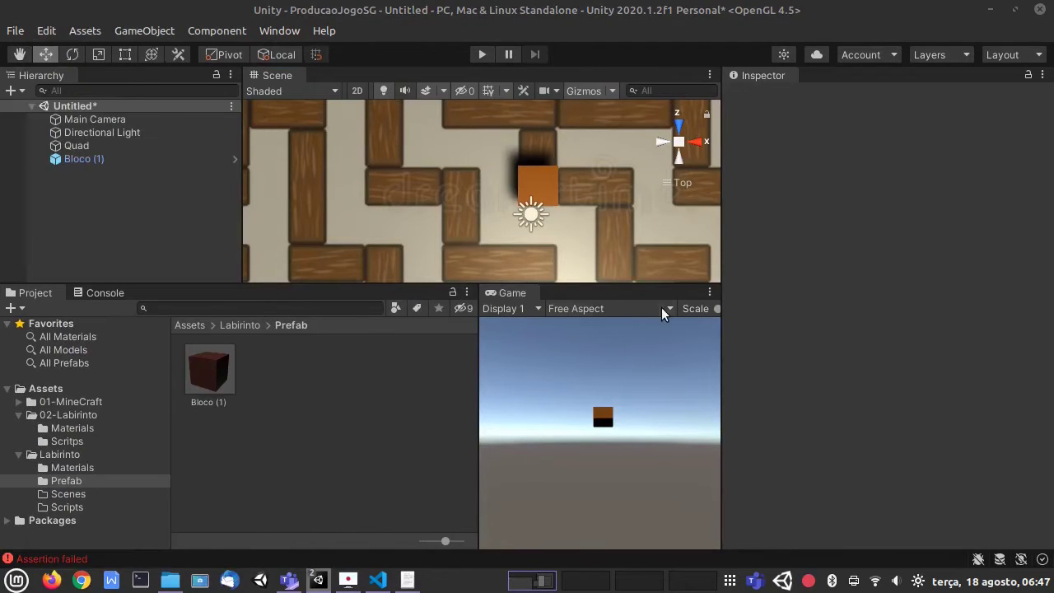
left_click_drag(1052, 59, 368, 60)
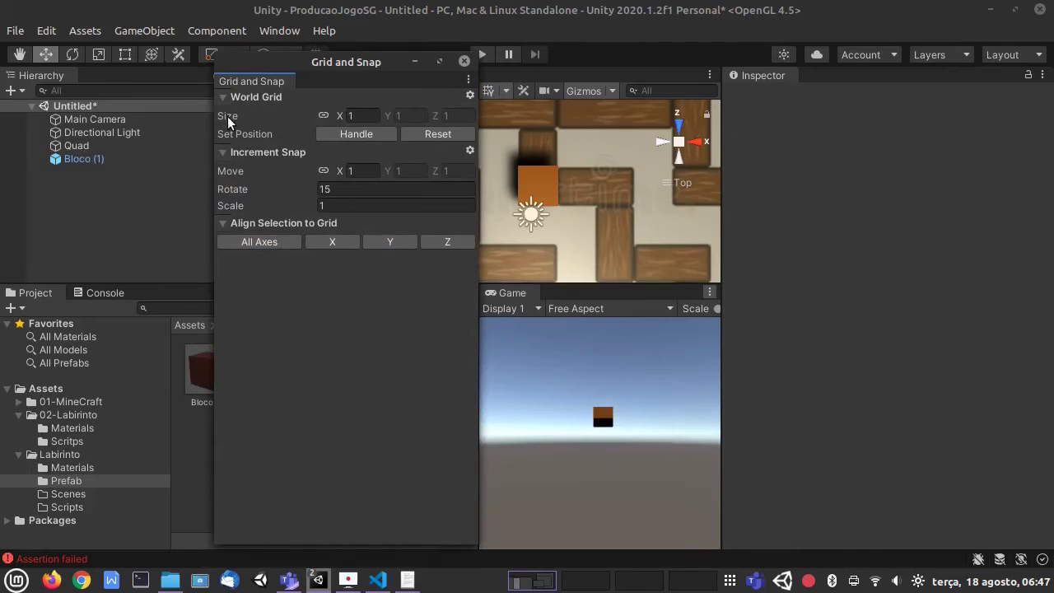
left_click(356, 115)
left_click(364, 168)
left_click(464, 60)
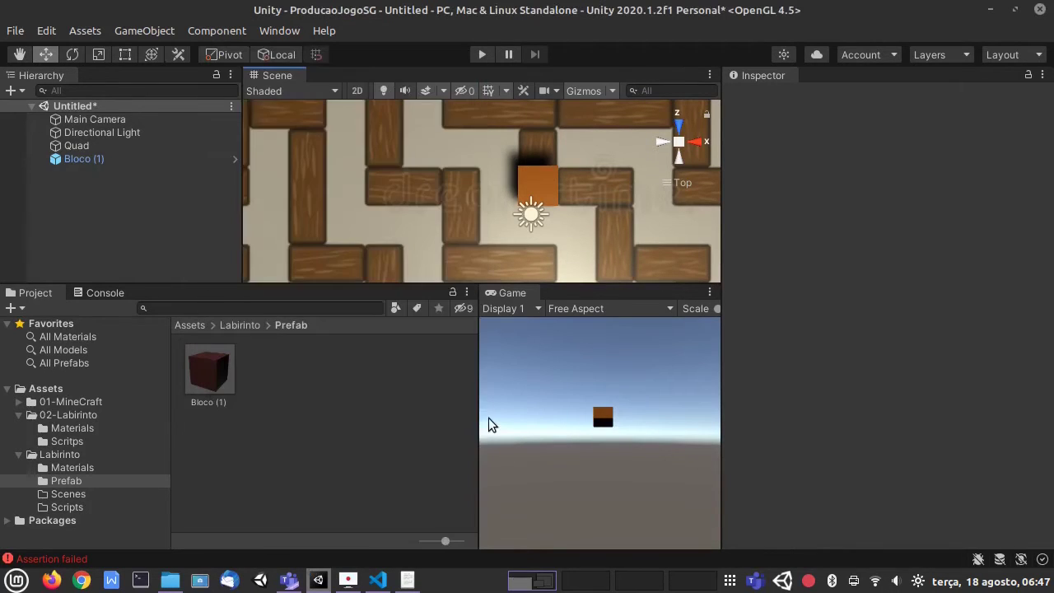
Duplicate Bloco (1) twice, snapping each copy one unit further along positive X to form a three-block wall
left_click(538, 181)
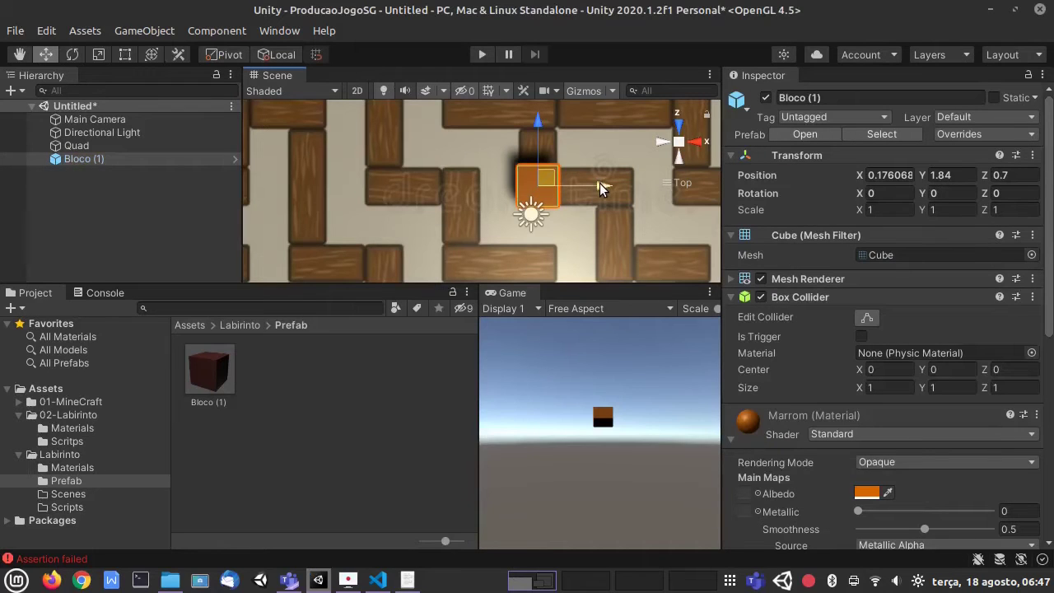
left_click(91, 161)
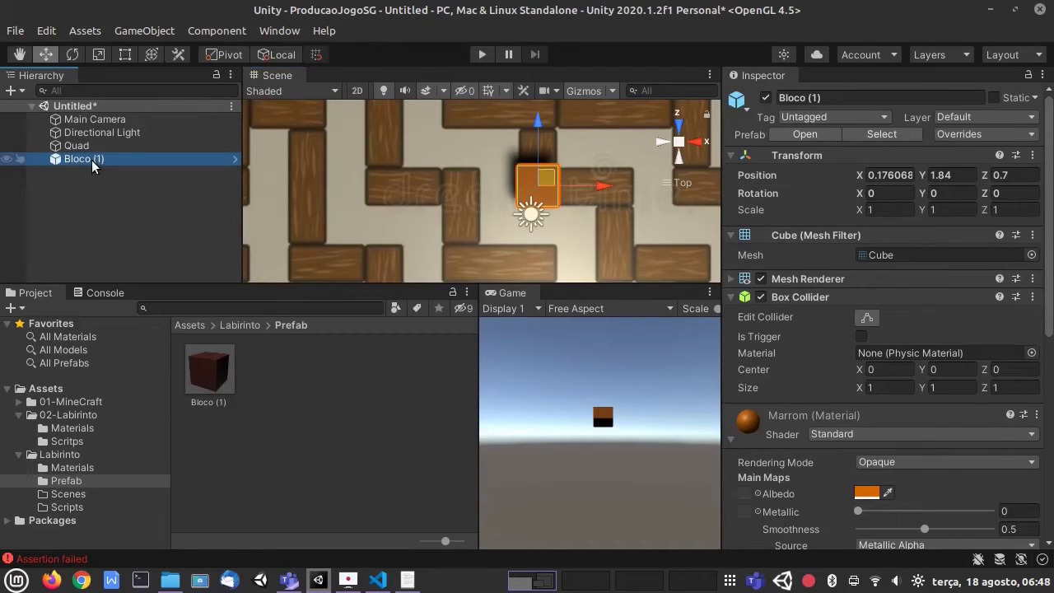
key("ctrl+d")
left_click_drag(600, 189, 633, 189)
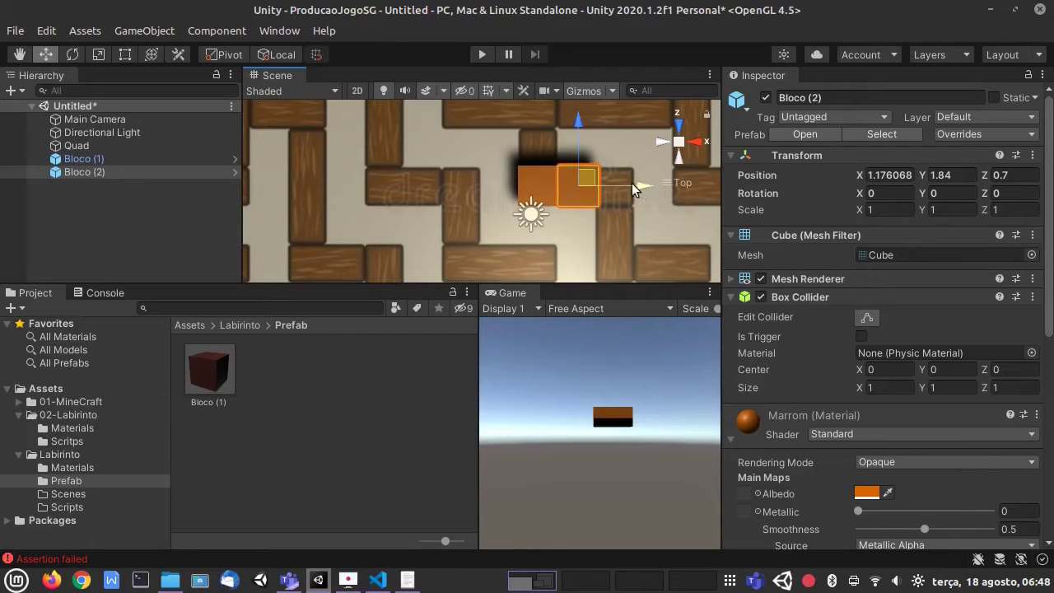
key("ctrl+d")
left_click_drag(635, 184, 668, 188, "ctrl")
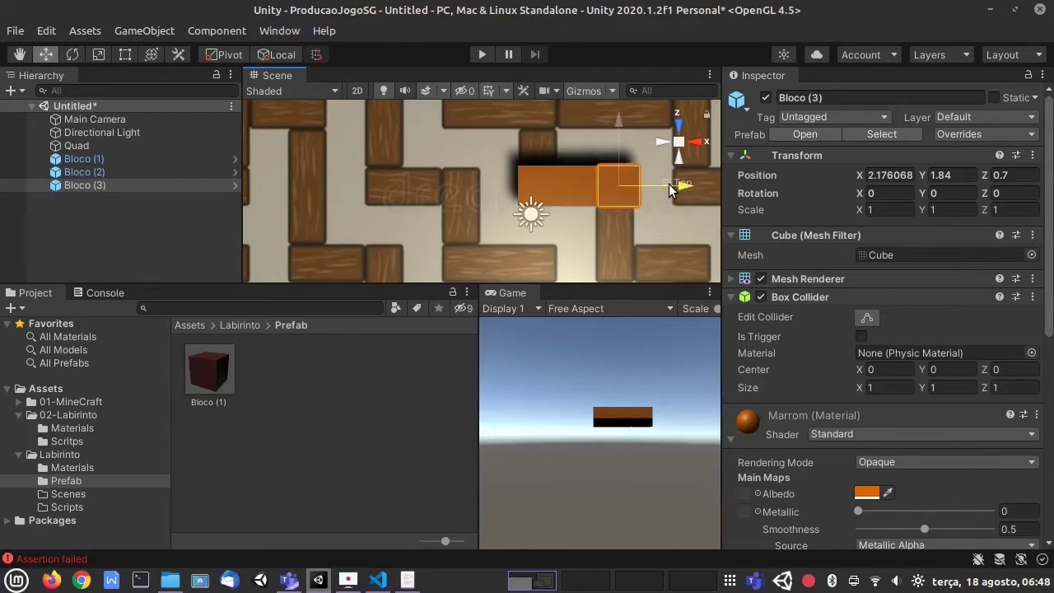
scroll(668, 188, "down", 2)
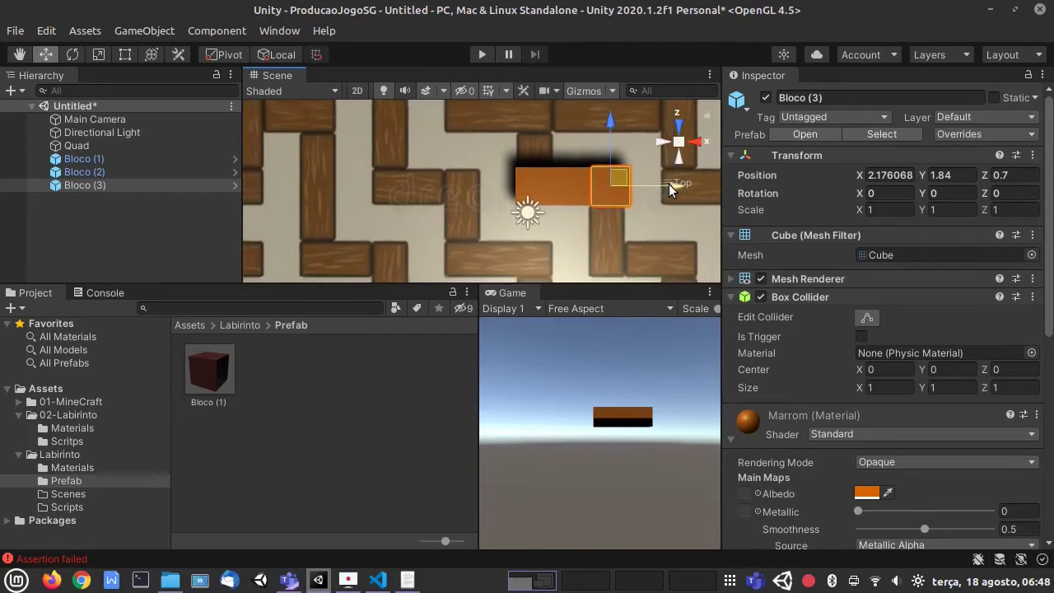
scroll(668, 183, "down", 3)
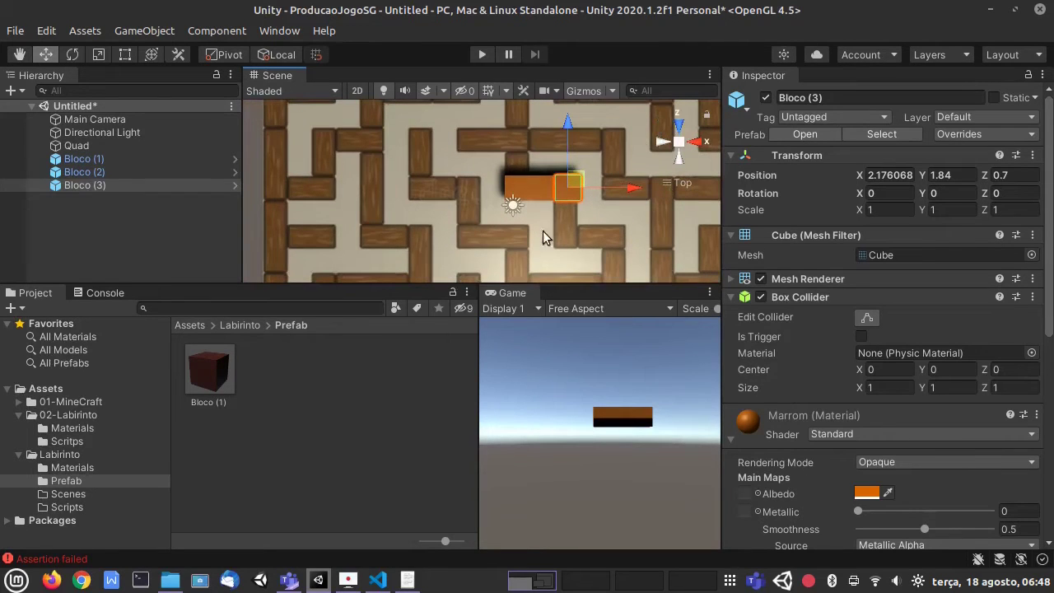
Extend the wall from Bloco (3) with four snapped duplicates: two along negative Z, then two along positive X
left_click(40, 30)
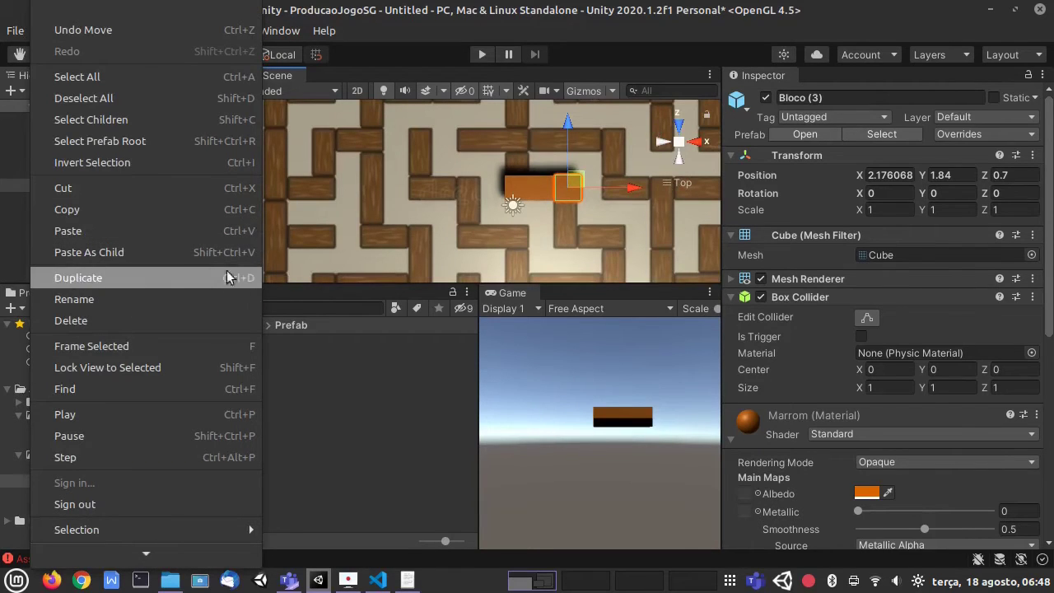
left_click(602, 64)
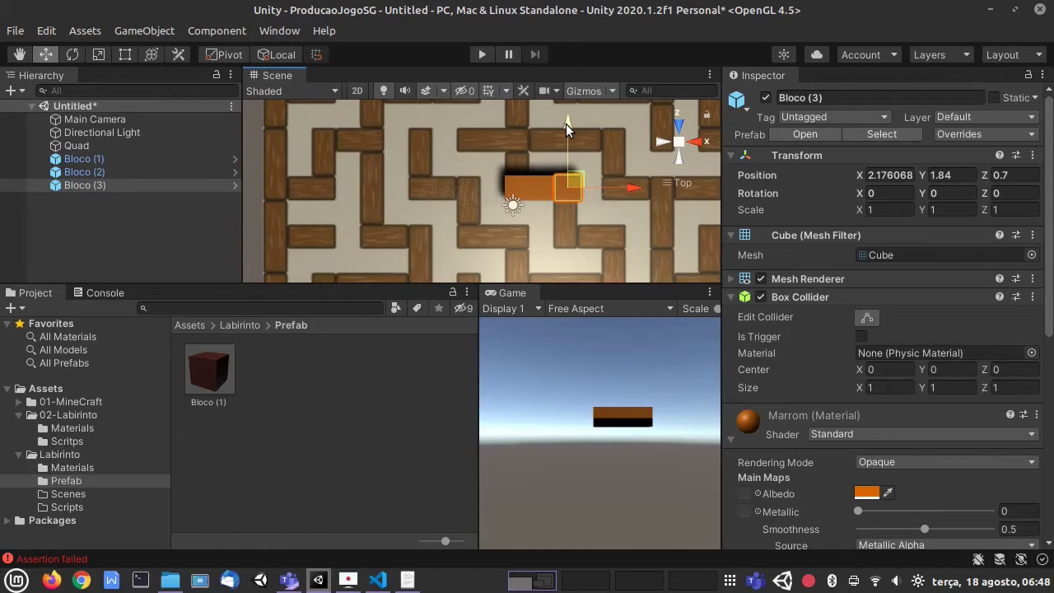
key("ctrl+d")
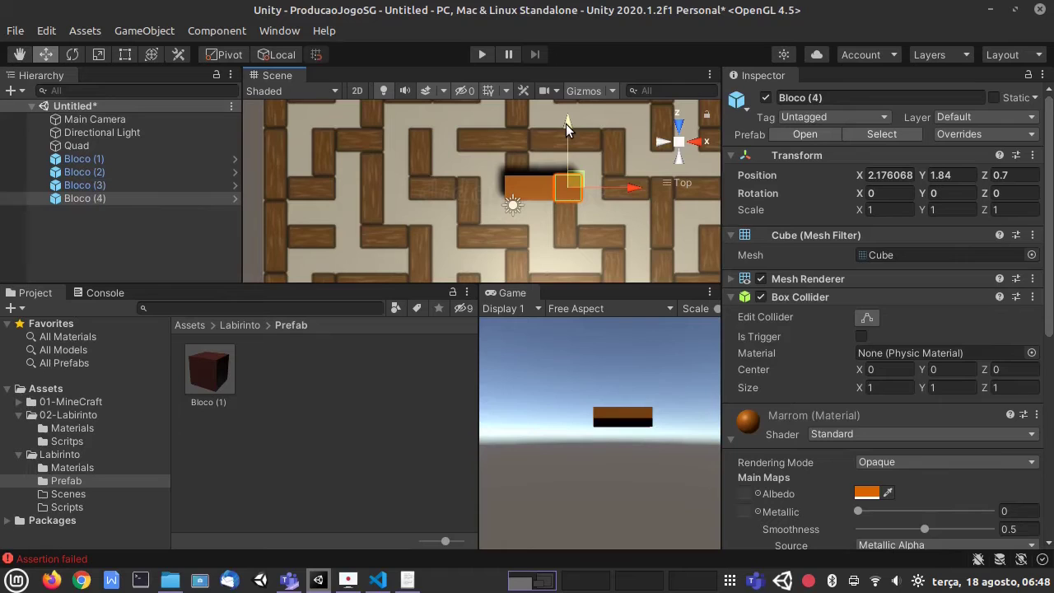
left_click_drag(566, 128, 564, 182)
key("ctrl+d")
key("ctrl+d")
left_click_drag(632, 239, 680, 241)
key("ctrl+d")
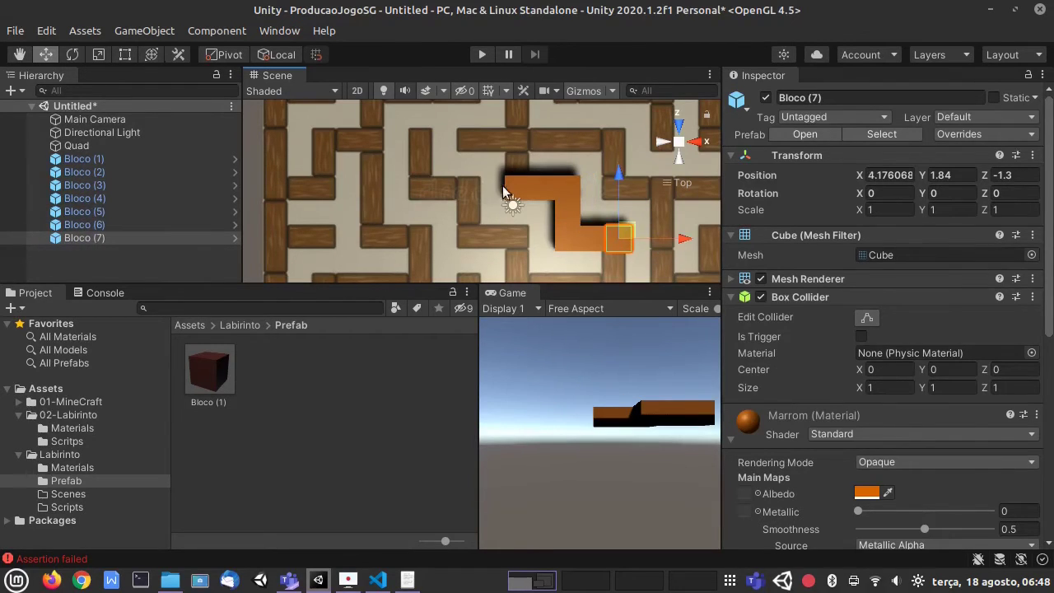
Duplicate Bloco (1) and snap the copy one unit along positive Z, to Z 1.7
left_click(506, 188)
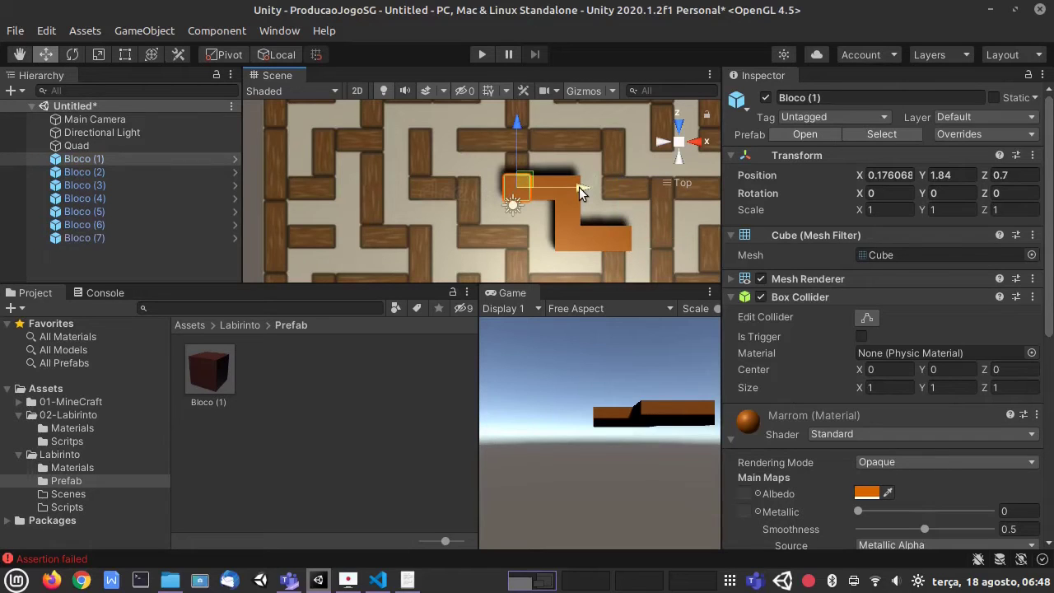
key("ctrl+d")
left_click_drag(517, 132, 523, 104)
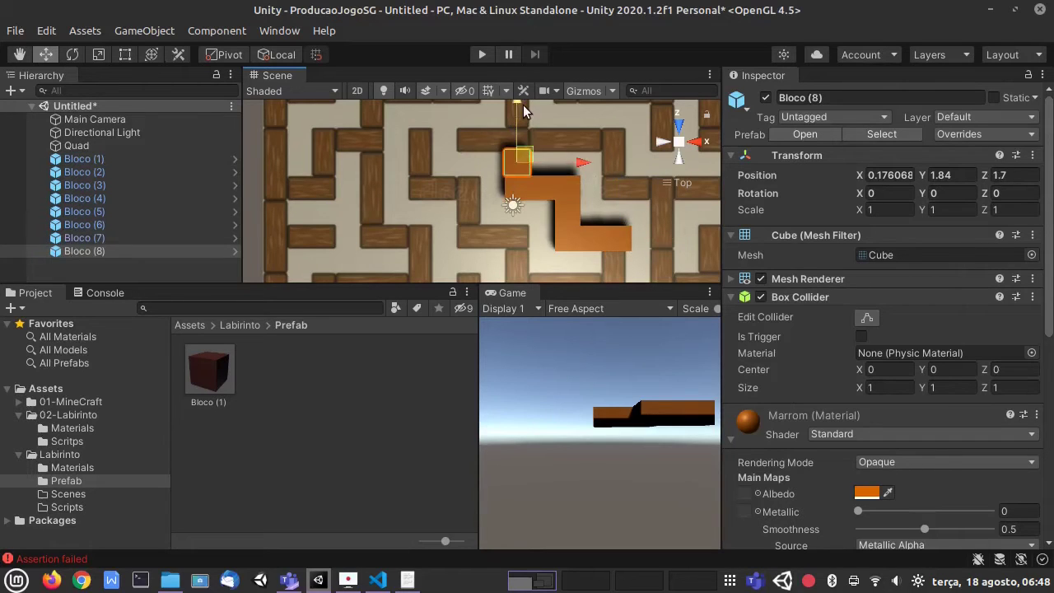
Duplicate Bloco (8) and place the copy two units along negative X and one along negative Z, extending it into a three-block wall along negative Z
key("ctrl+d")
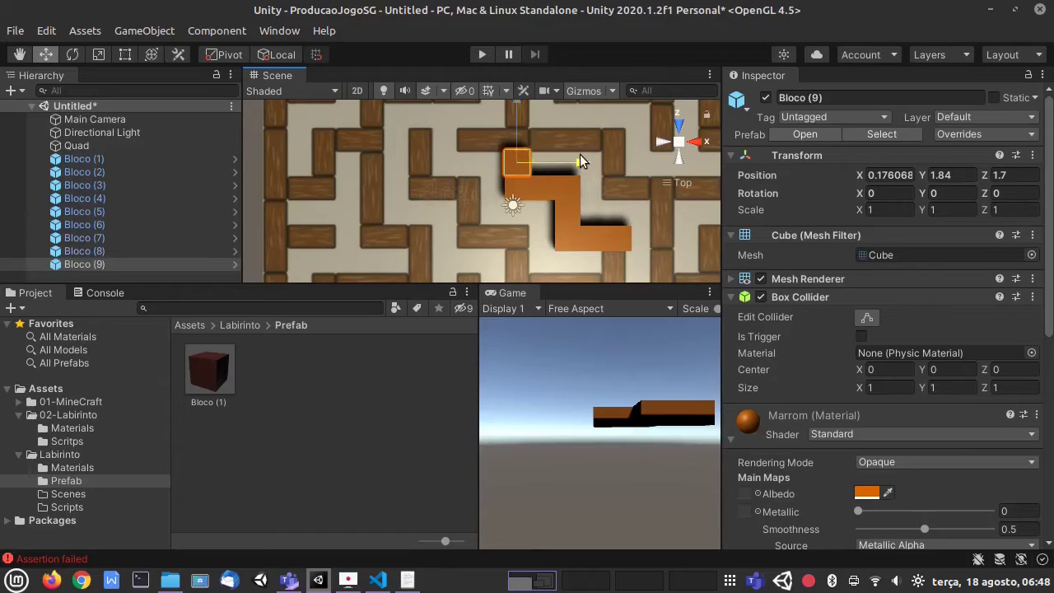
left_click_drag(579, 154, 528, 156)
left_click_drag(464, 118, 463, 182)
key("ctrl+d")
key("ctrl+d")
key("ctrl+d")
Continue the new wall with snapped duplicates: two blocks along positive X, then two along negative Z to Z -3.3
left_click_drag(521, 235, 572, 234)
key("ctrl+d")
key("ctrl+d")
left_click_drag(516, 171, 515, 197)
key("ctrl+d")
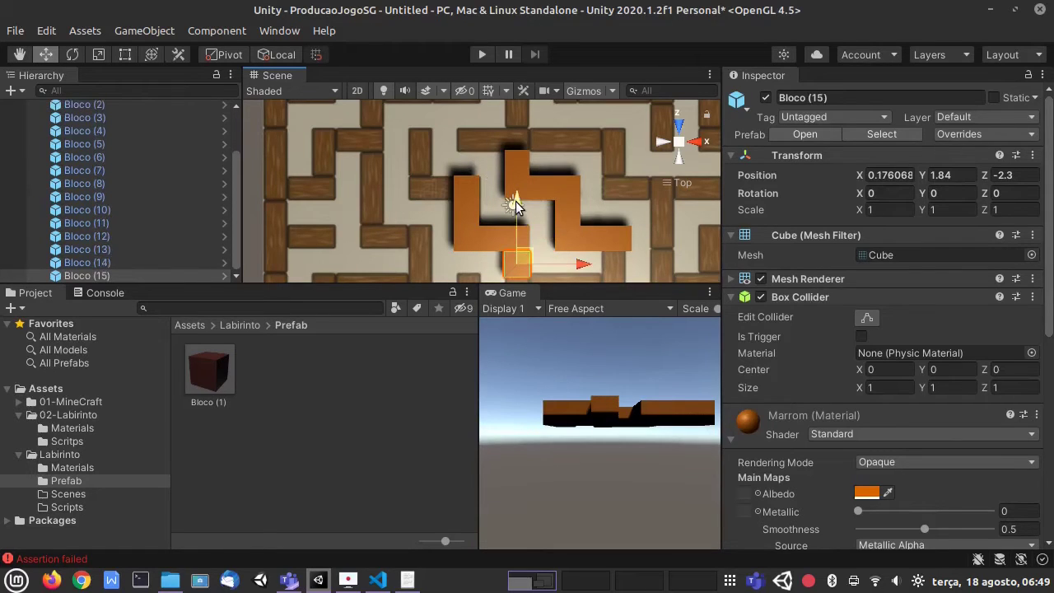
left_click_drag(512, 204, 512, 222)
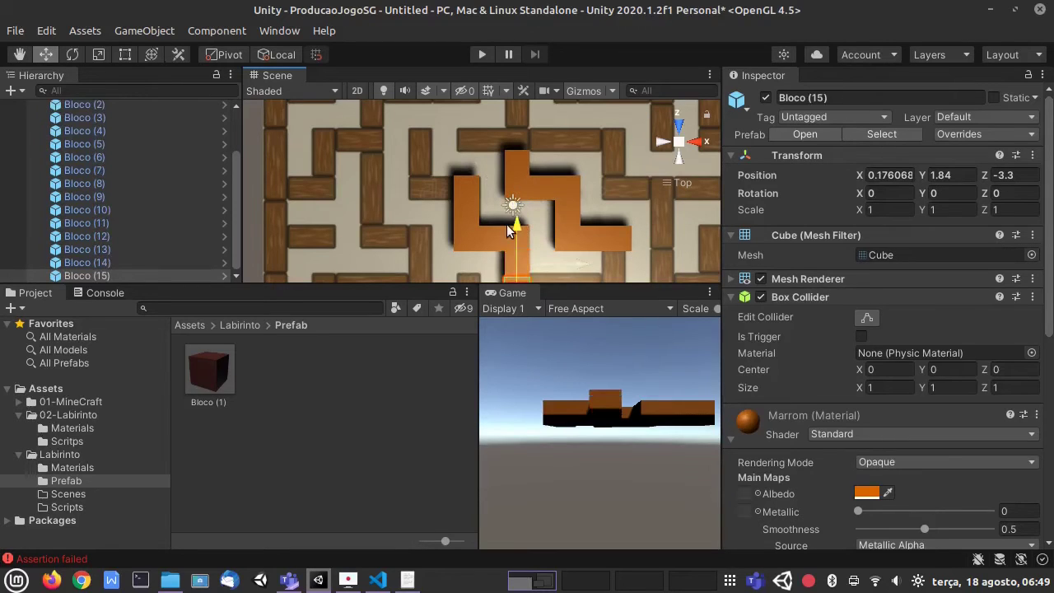
Create an empty GameObject in the scene and rename it Labirinto
scroll(167, 196, "up", 3)
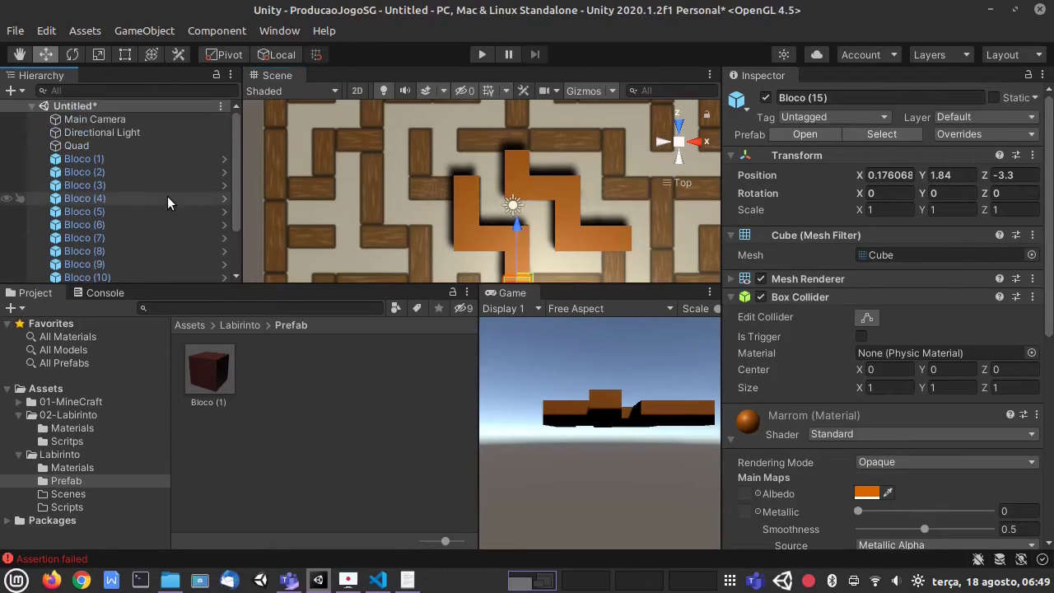
left_click(74, 159)
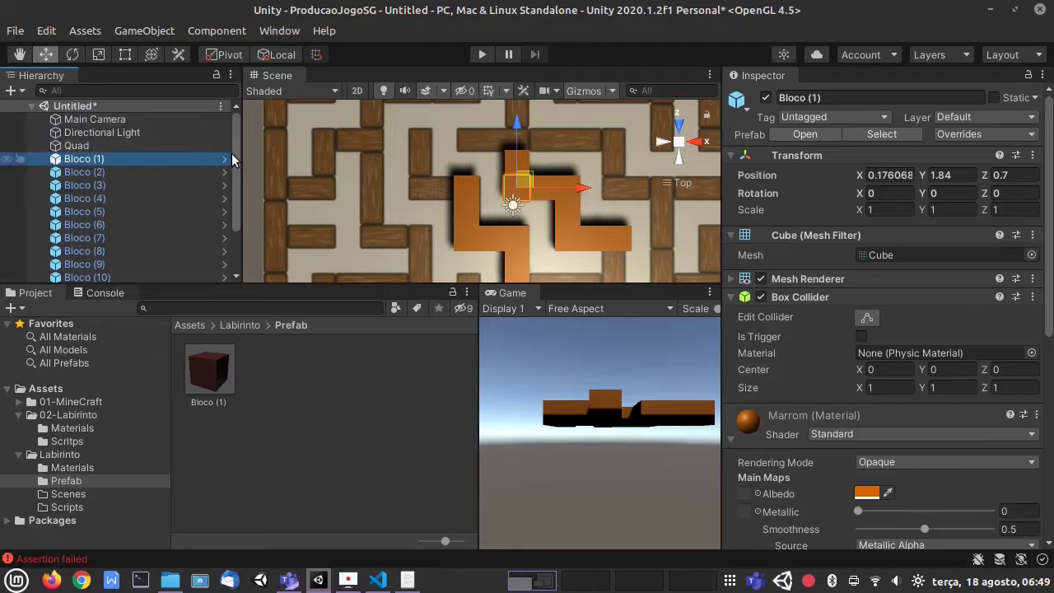
scroll(235, 219, "down", 4)
scroll(235, 223, "up", 4)
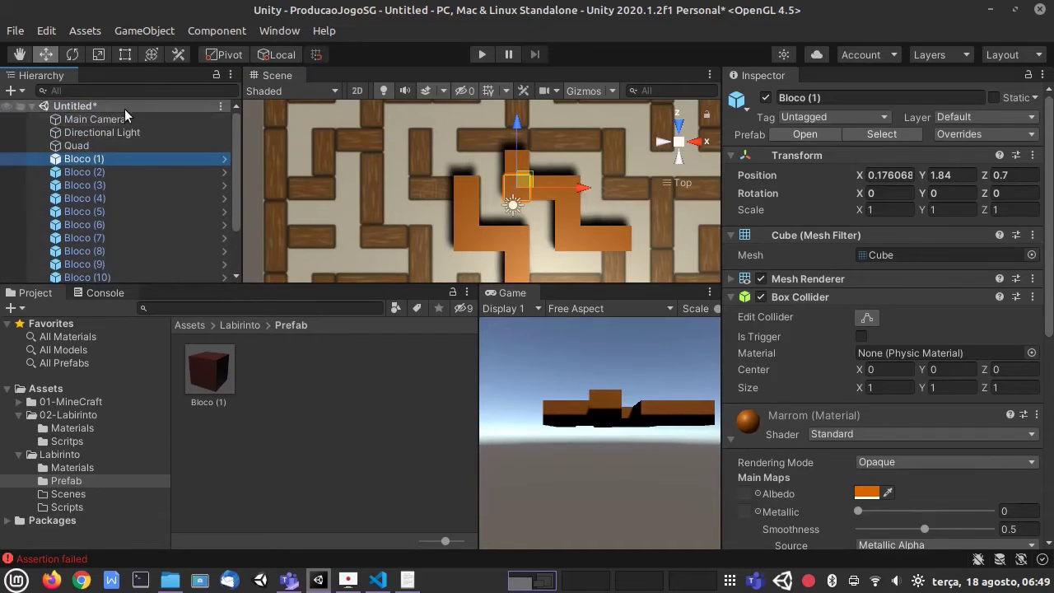
left_click(145, 30)
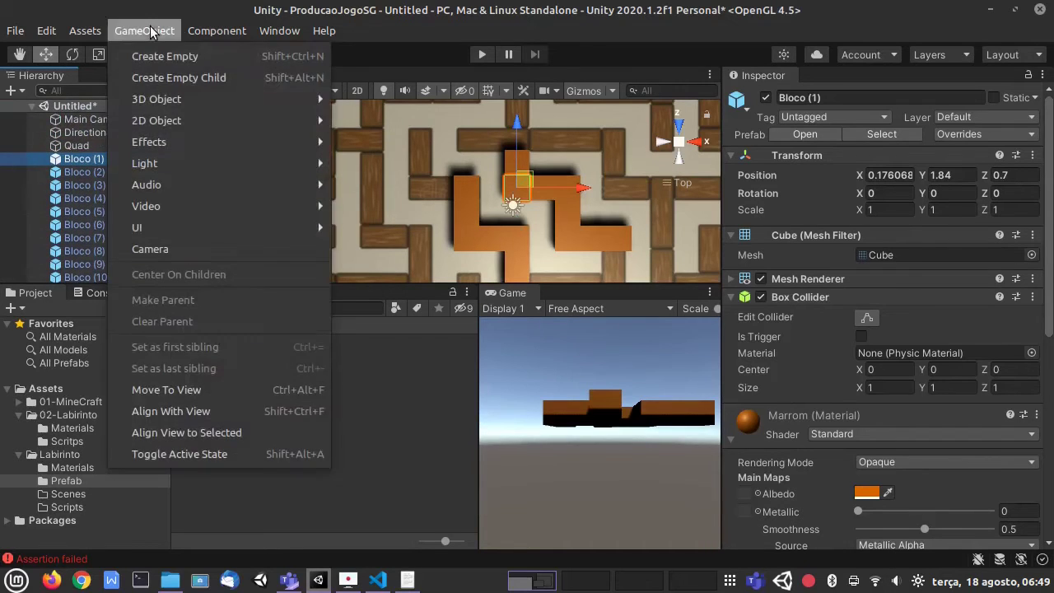
left_click(150, 56)
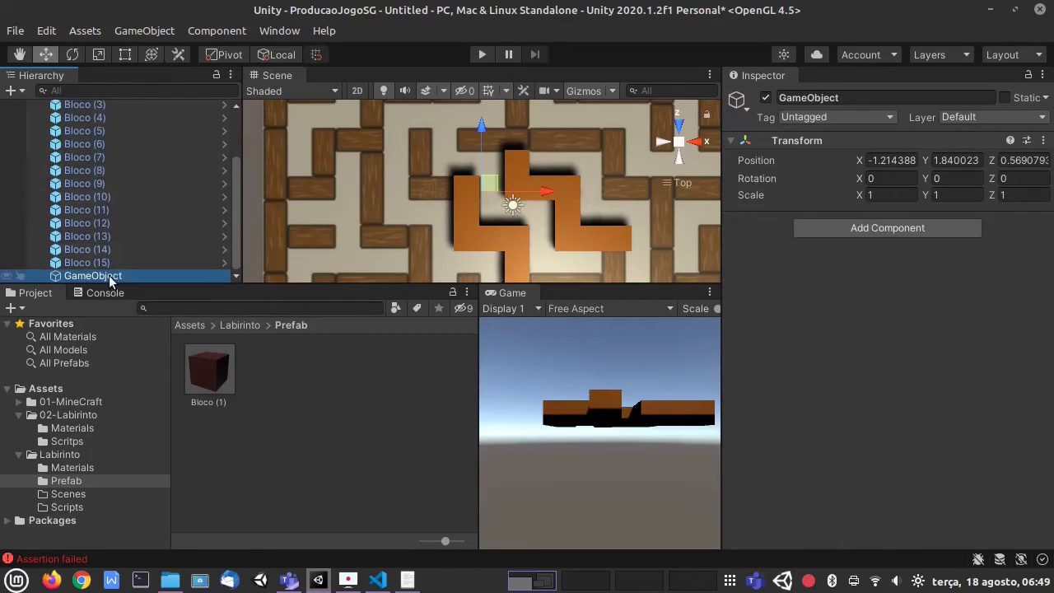
left_click(109, 278)
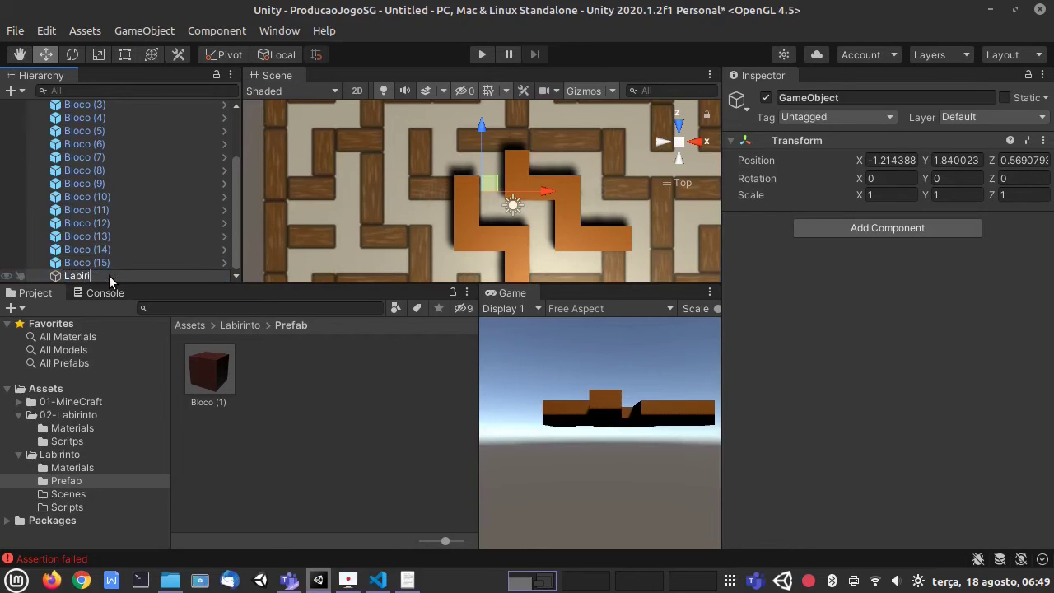
type("Labirinto")
key("Return")
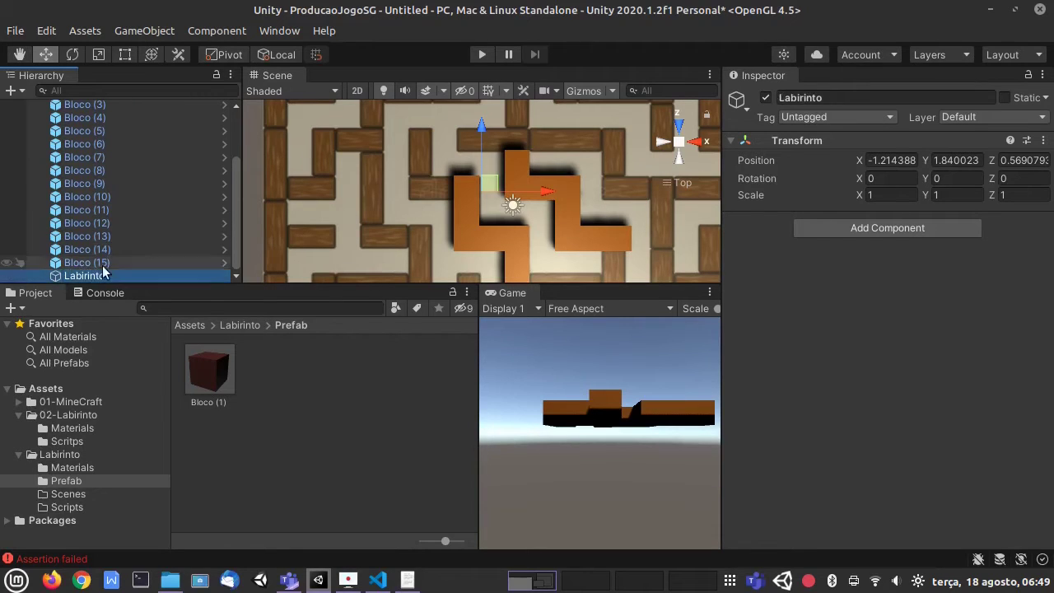
Parent Bloco (1) through Bloco (15) under the Labirinto object and collapse its hierarchy
left_click(104, 263)
scroll(106, 158, "up", 3)
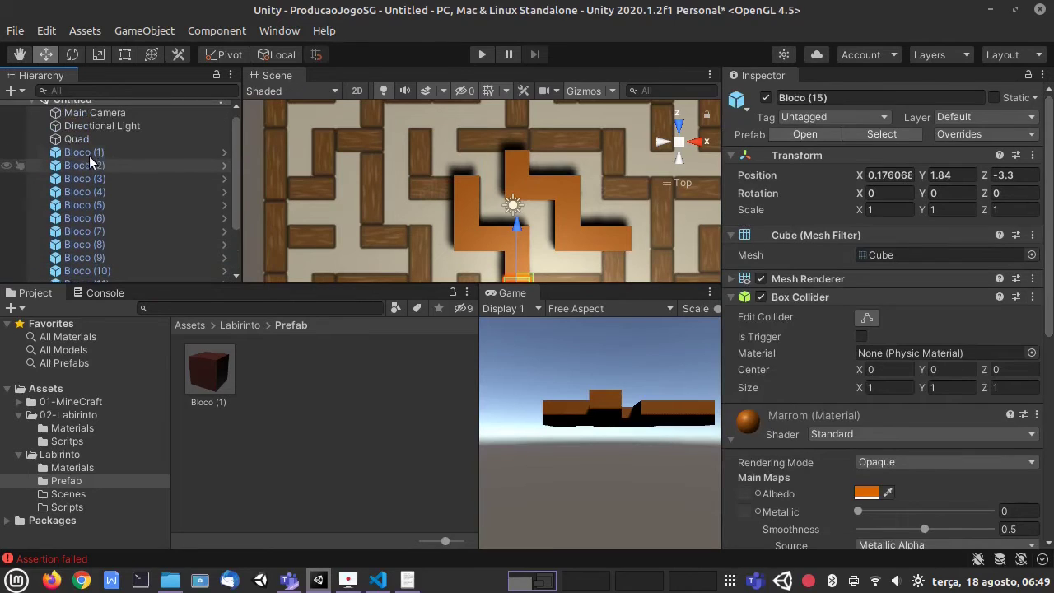
left_click(90, 155, "shift")
left_click_drag(90, 156, 78, 277)
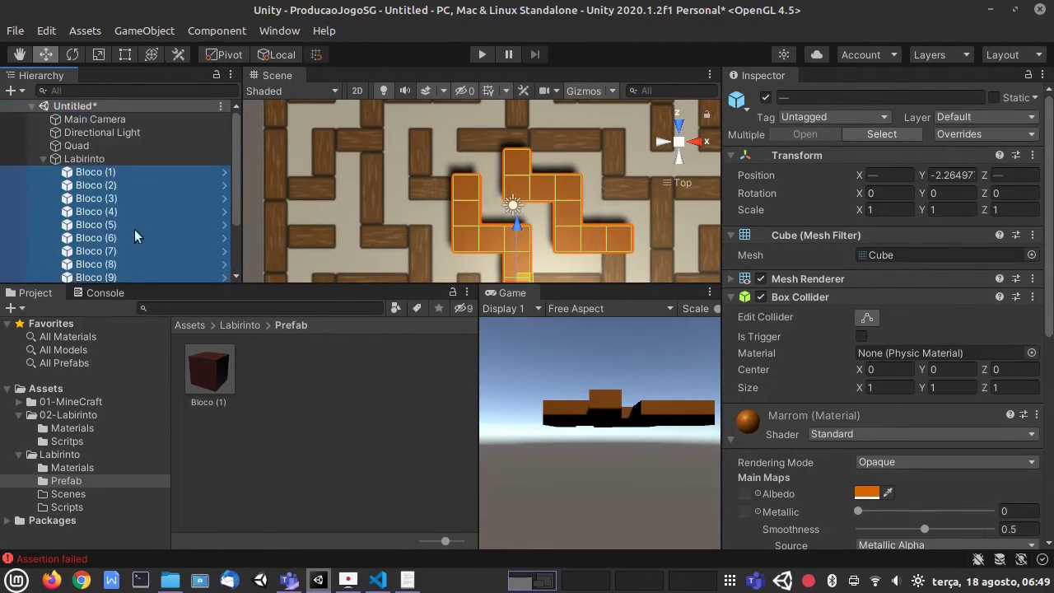
left_click(42, 159)
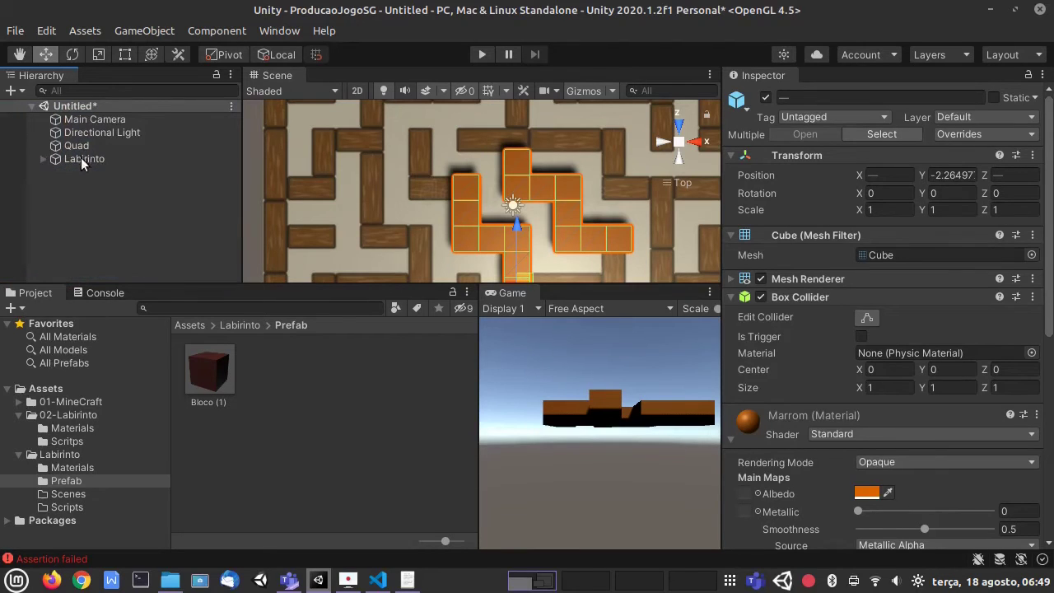
left_click(81, 157)
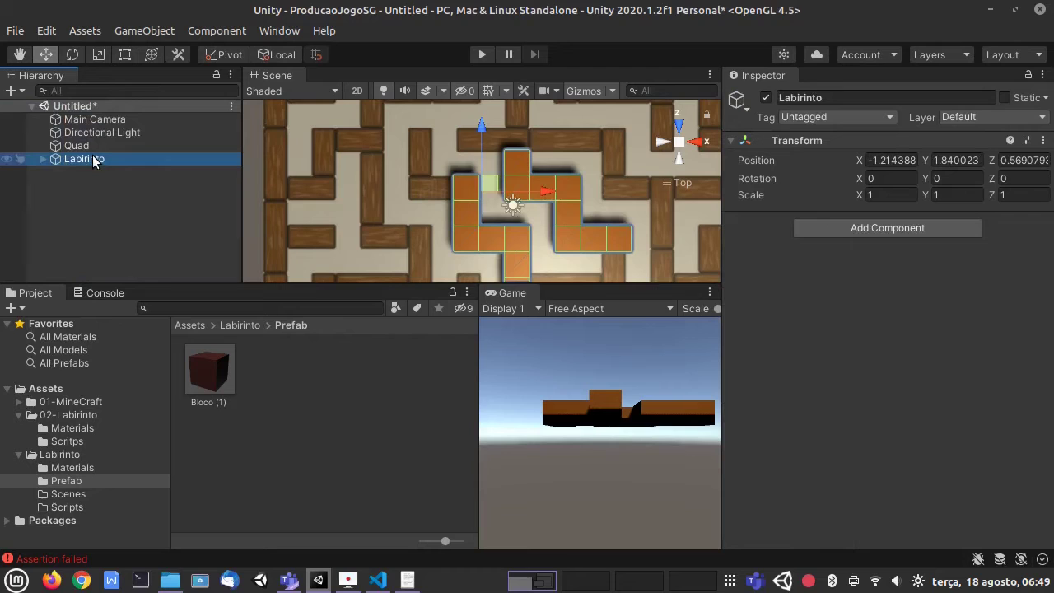
left_click(92, 204)
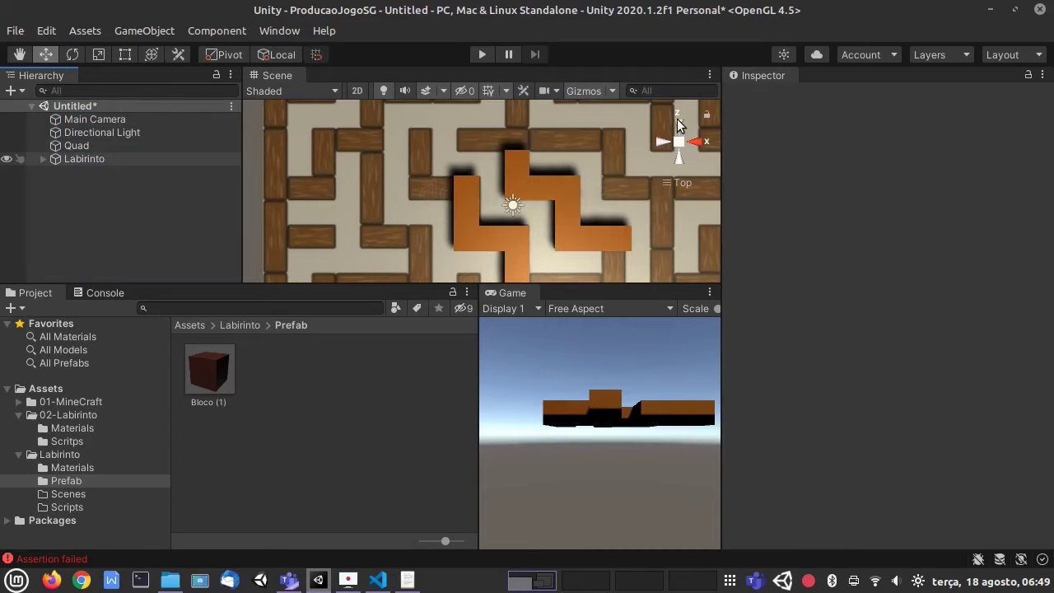
Examine in perspective and up close how the Labirinto wall blocks sit against the floor quad
left_click(369, 142)
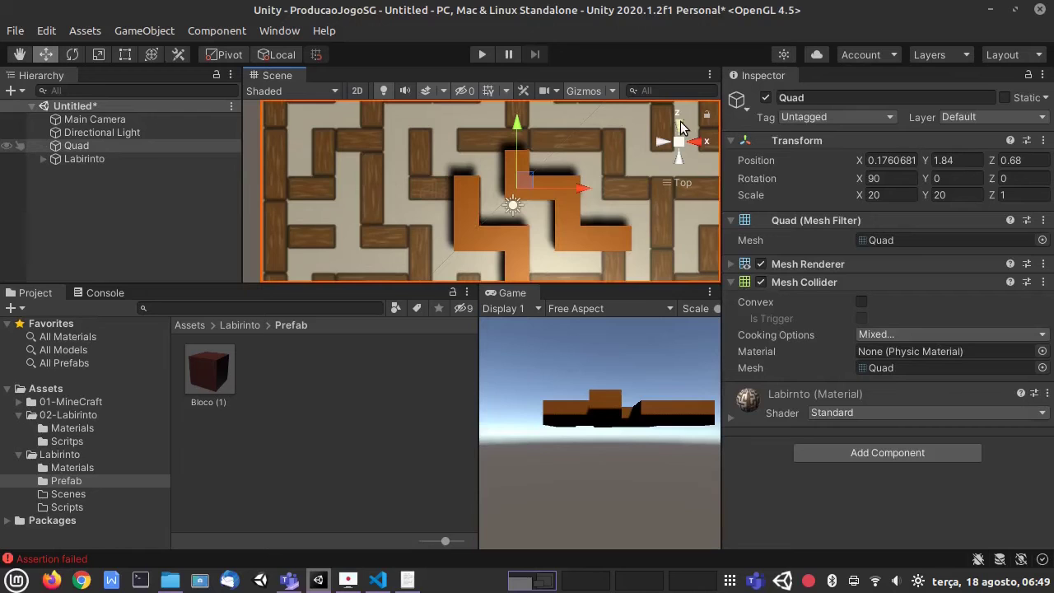
middle_click_drag(478, 202, 484, 153)
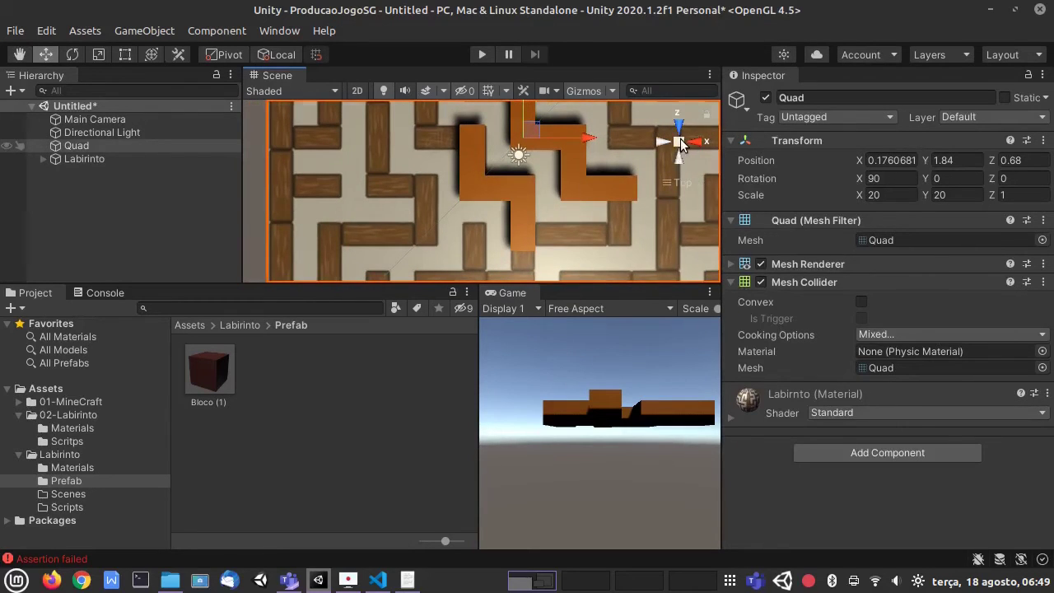
left_click(680, 144)
mouse_move(521, 159)
left_mouse_down("alt")
mouse_move(548, 110)
mouse_move(517, 139)
left_mouse_up("alt")
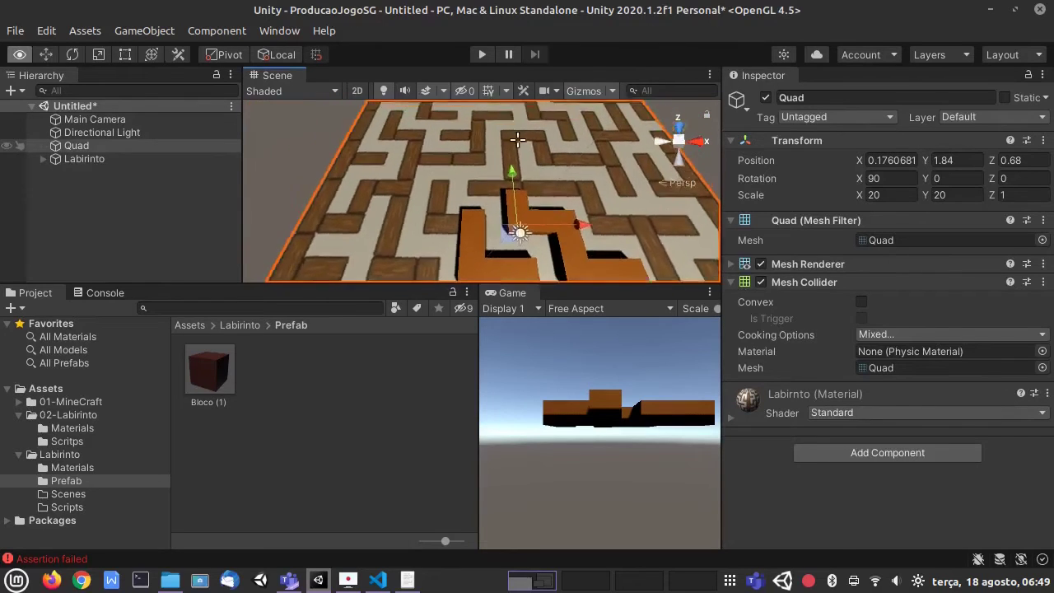
right_click_drag(517, 140, 479, 190)
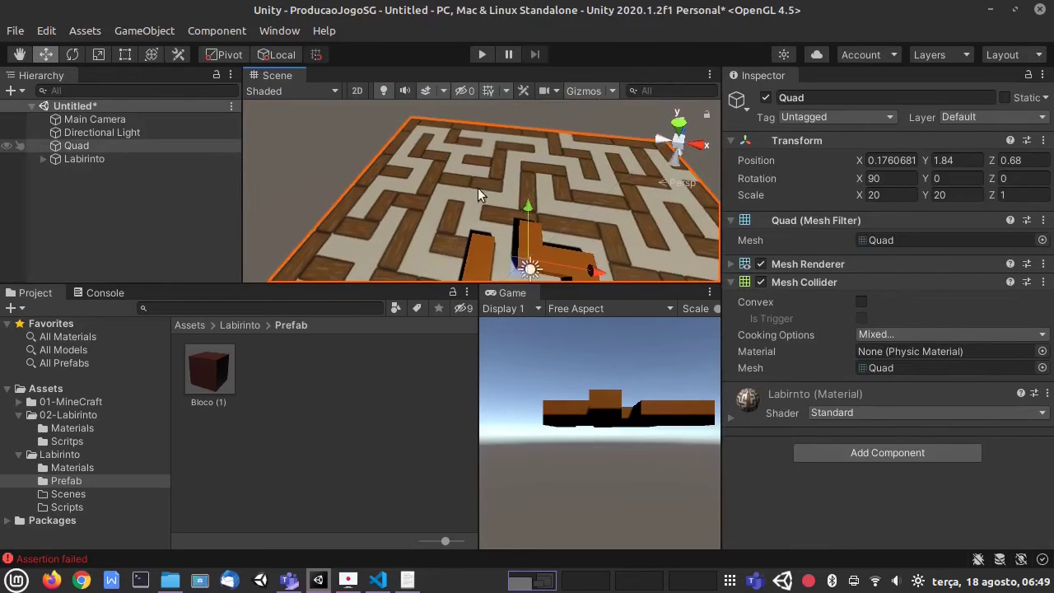
double_click(74, 158)
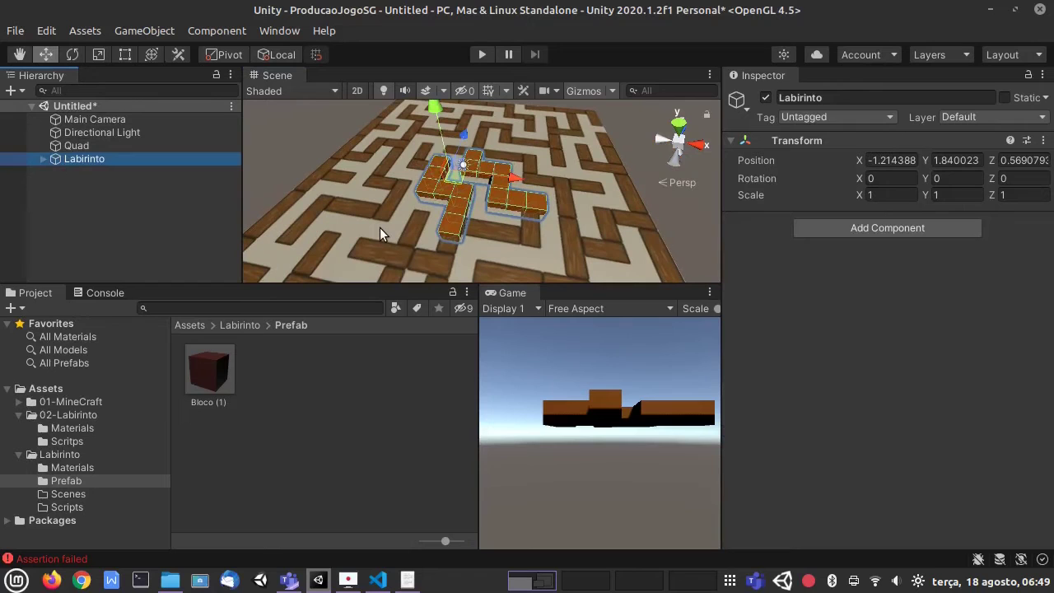
middle_click_drag(482, 223, 503, 198)
scroll(424, 150, "up", 5)
scroll(400, 226, "up", 5)
scroll(390, 178, "up", 3)
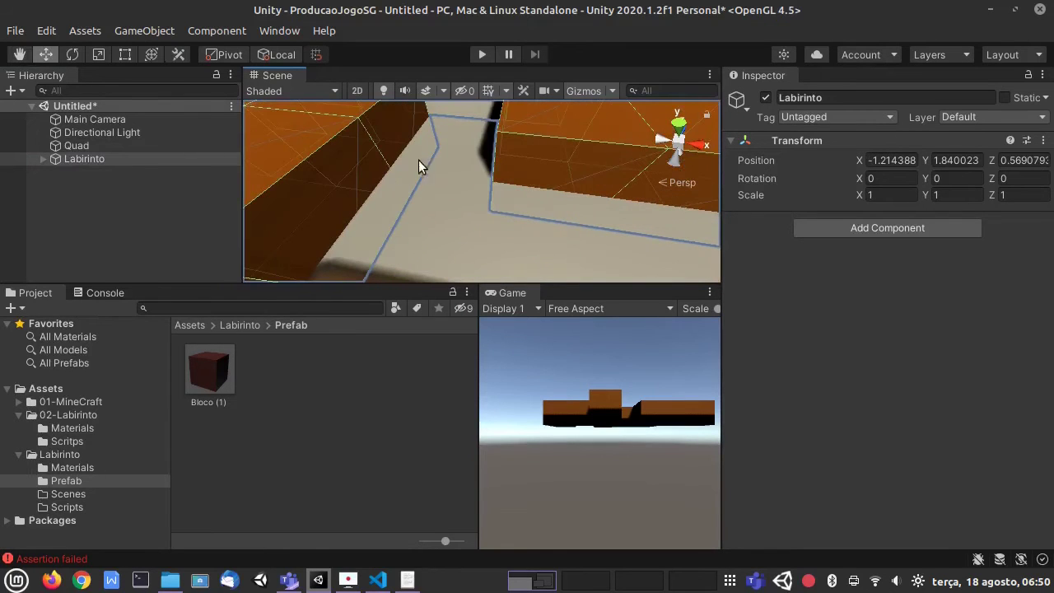
Set the Y position of both the Quad and the Labirinto object to 0
left_click(86, 146)
left_click(955, 160)
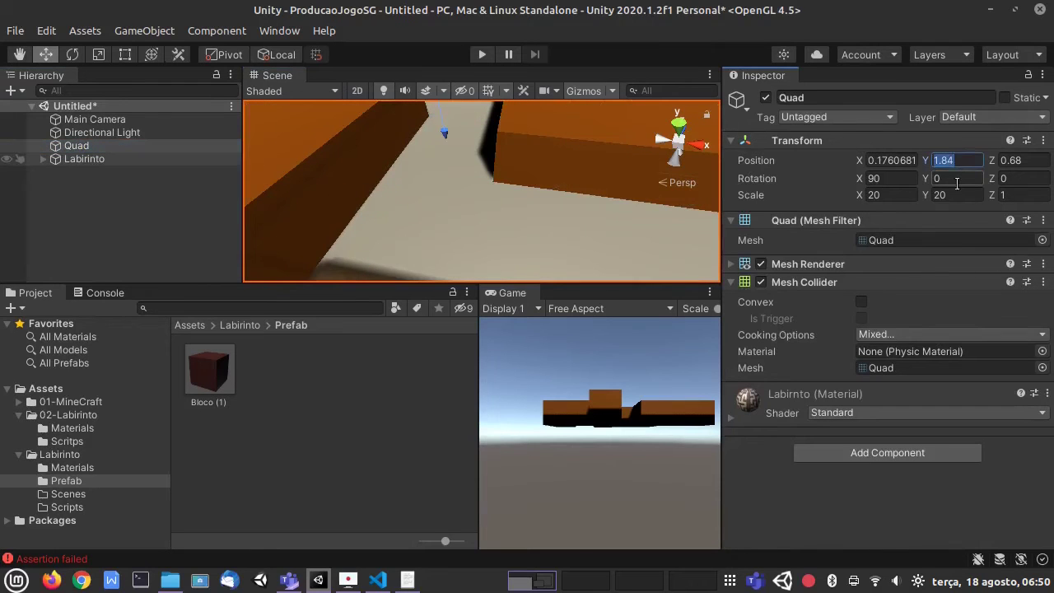
type("0")
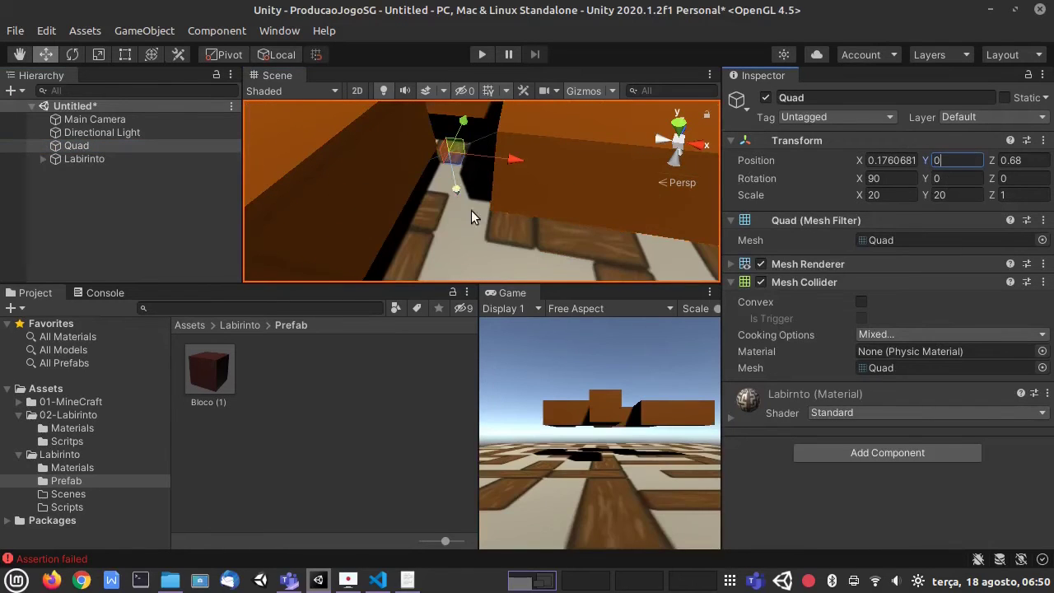
left_click(82, 159)
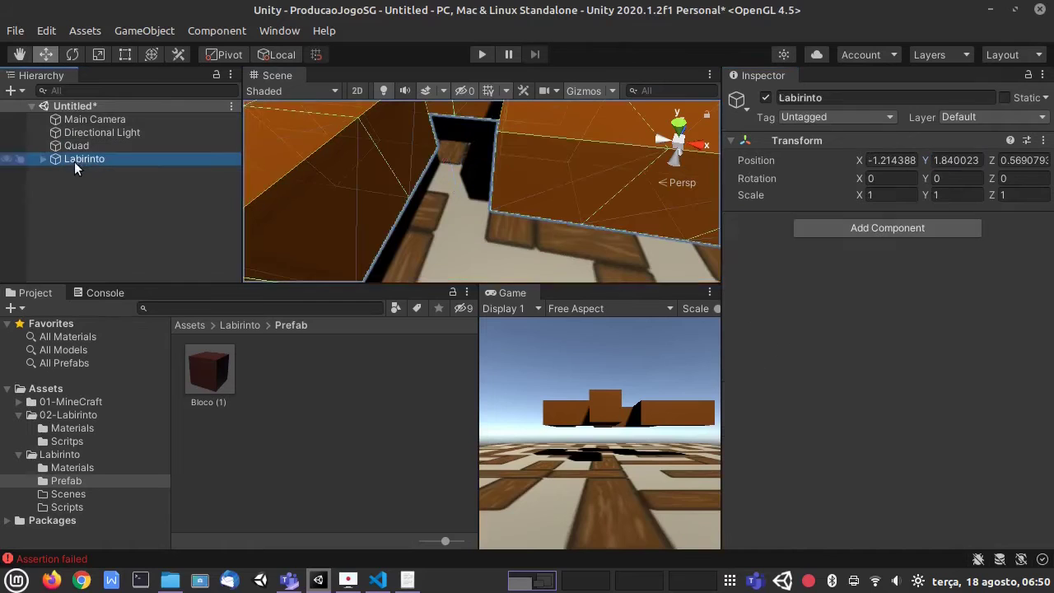
left_click(955, 161)
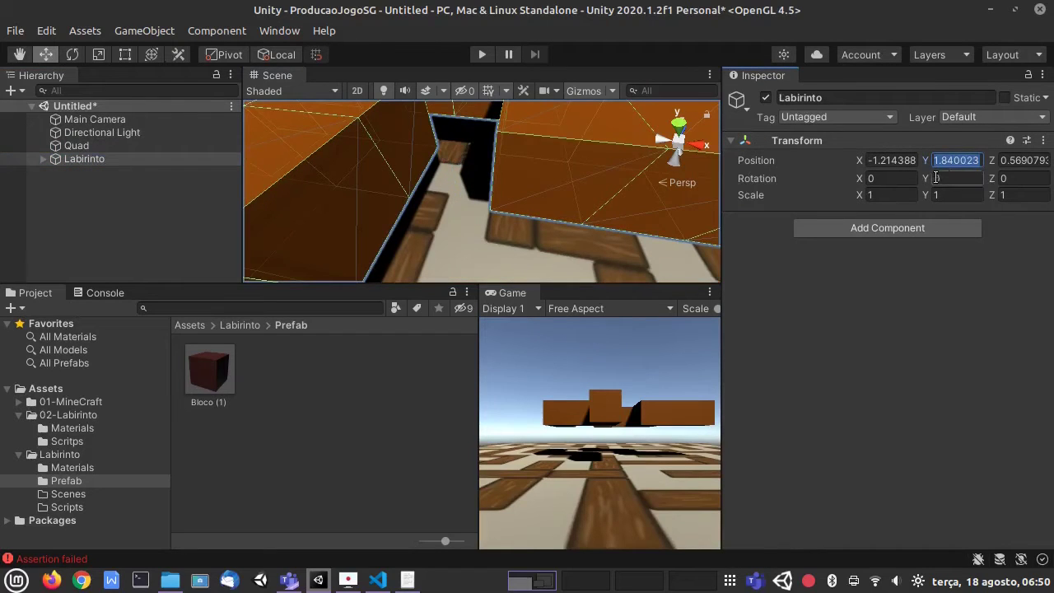
type("0")
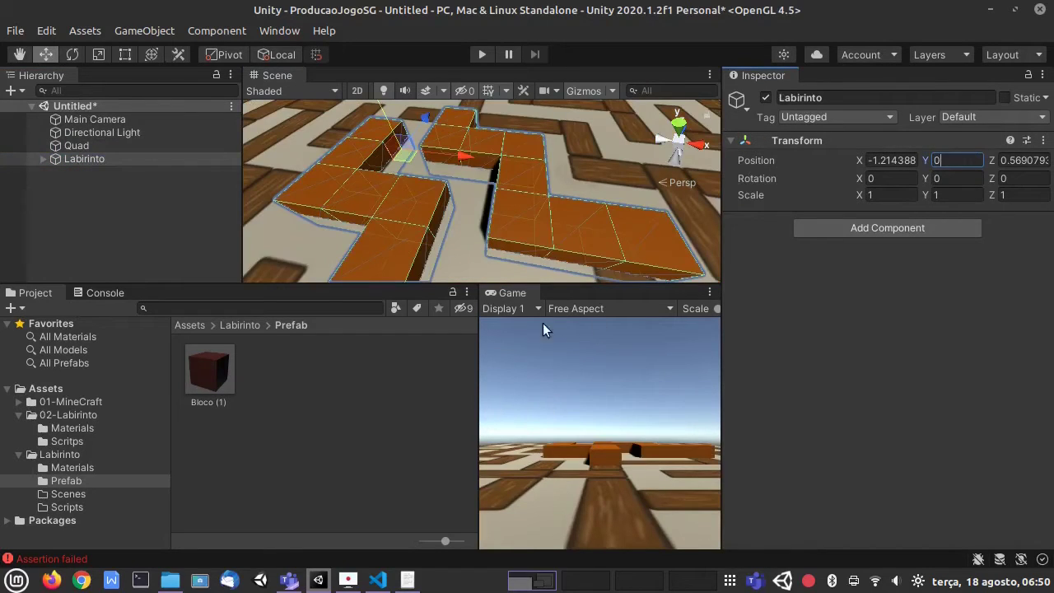
Rename the Quad to Terreno and set its Y position to -0.5
left_click(77, 145)
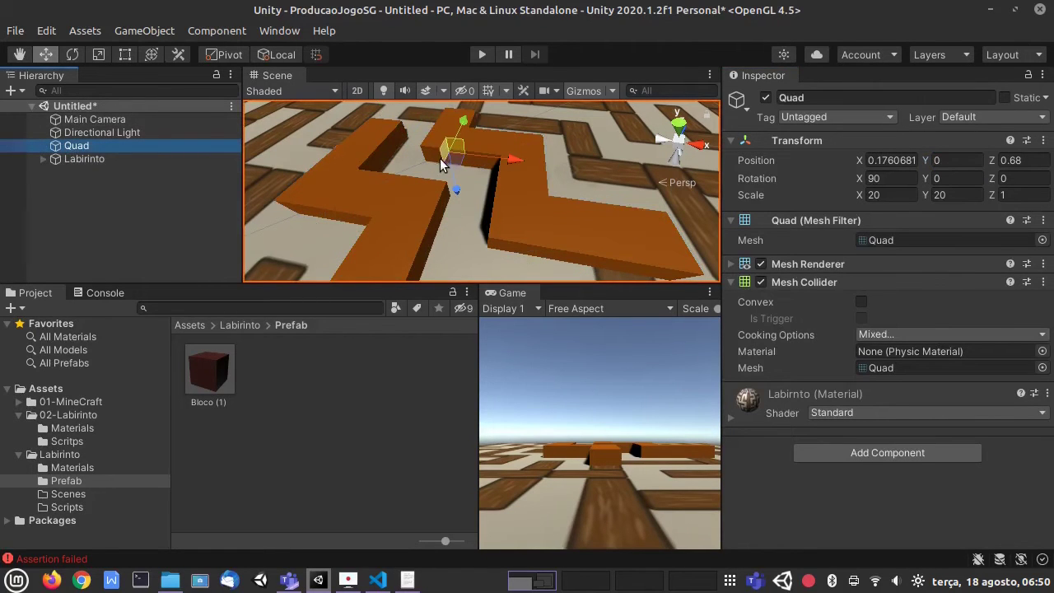
left_click(74, 148)
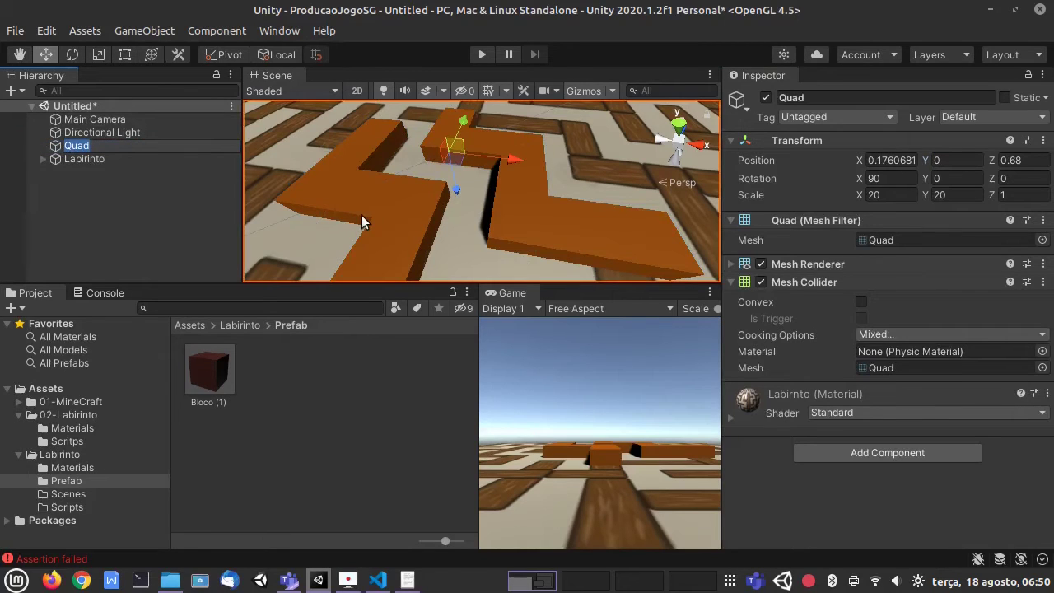
type("Terreno")
key("Return")
left_click(960, 160)
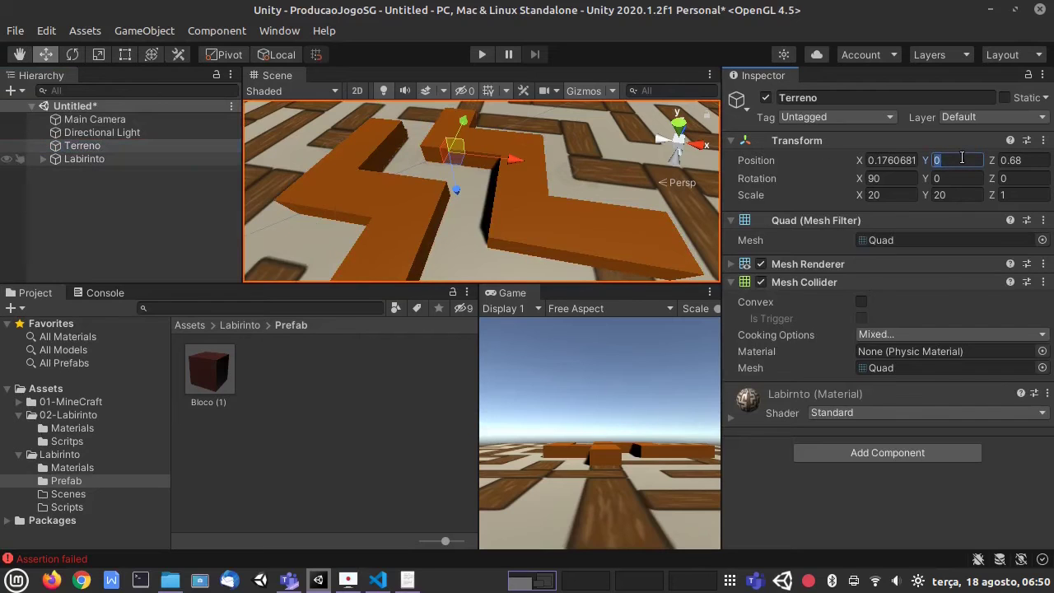
type("-0.5")
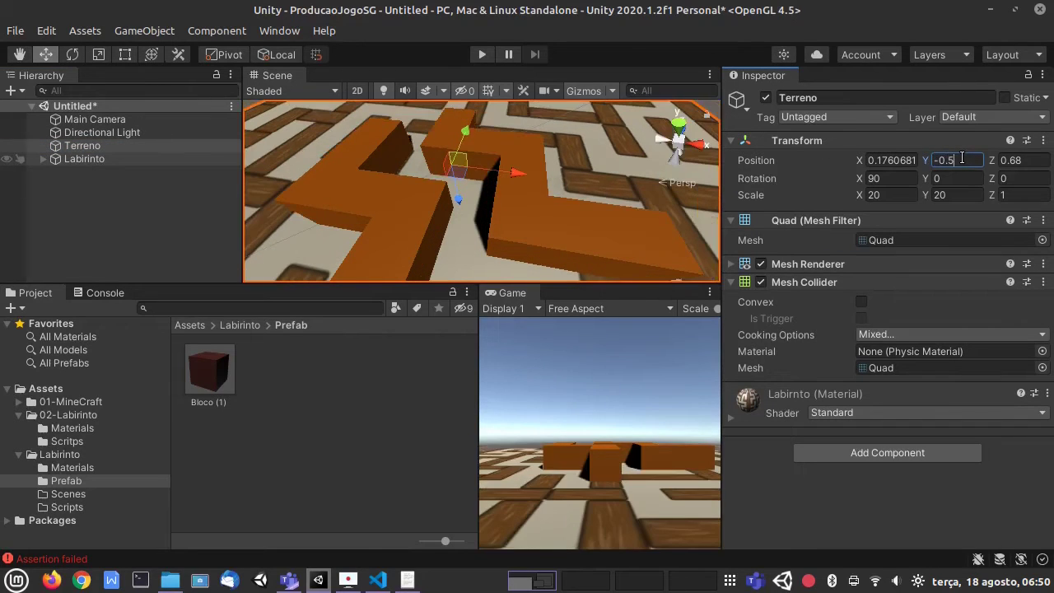
left_click(461, 168)
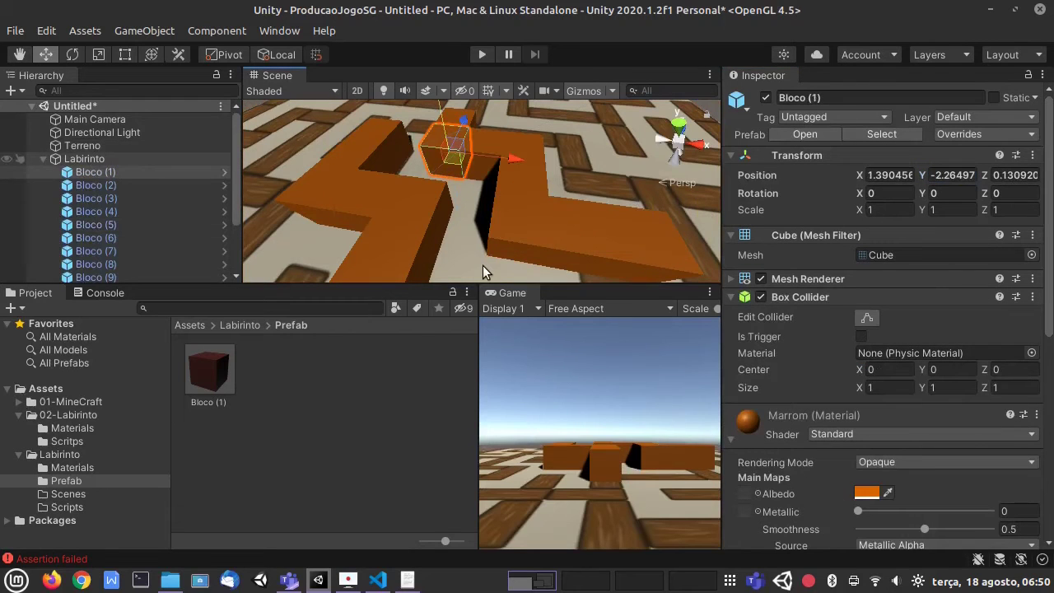
left_click(41, 158)
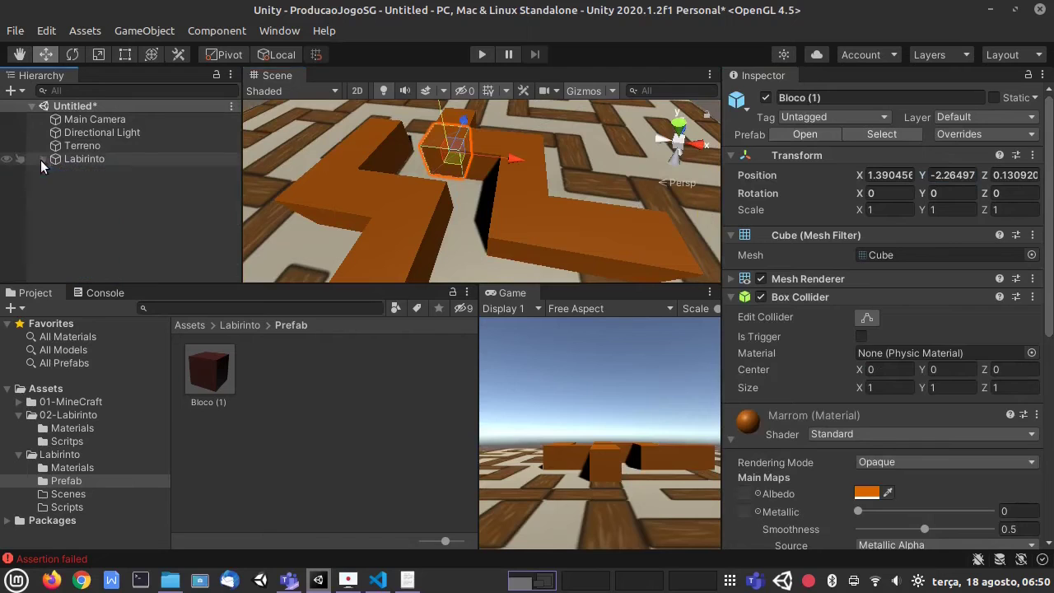
left_click(164, 209)
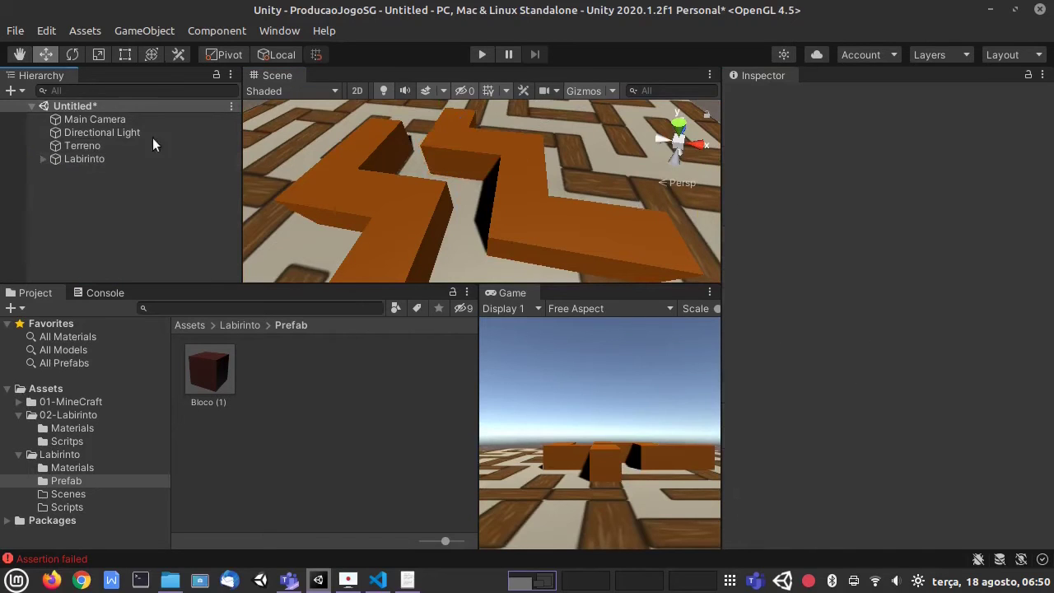
Add a 3D Sphere object to the scene
left_click(130, 32)
mouse_move(141, 99)
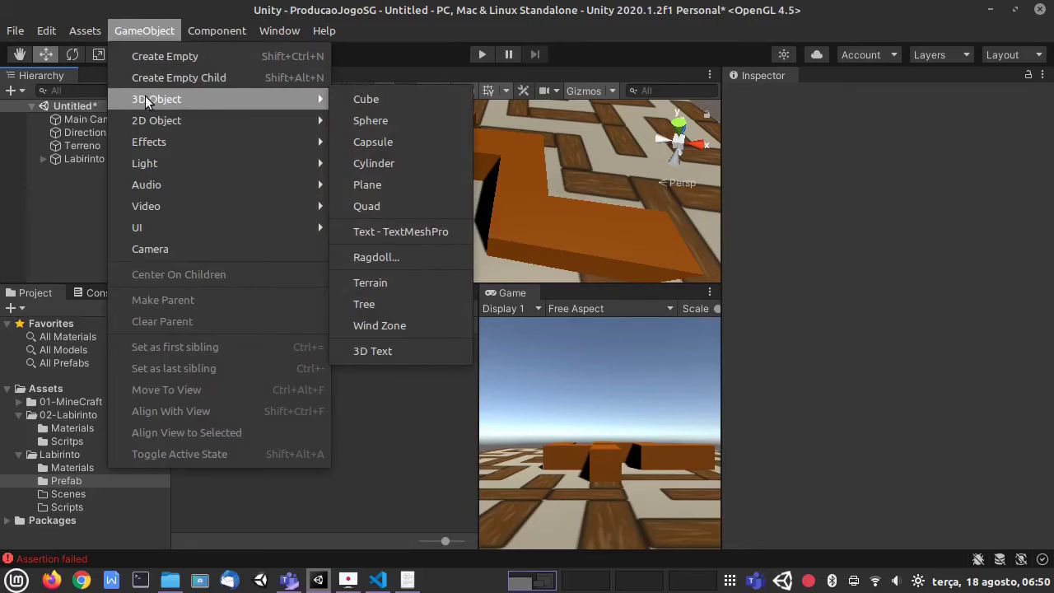
left_click(356, 120)
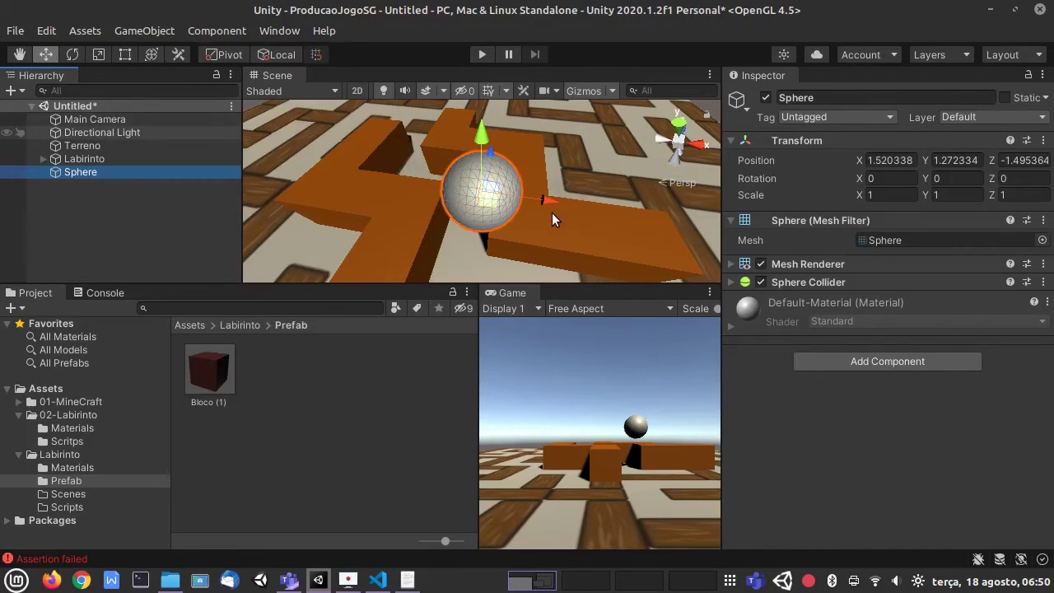
Set the sphere's X, Y and Z position to 0
left_click(675, 140)
left_click(696, 141)
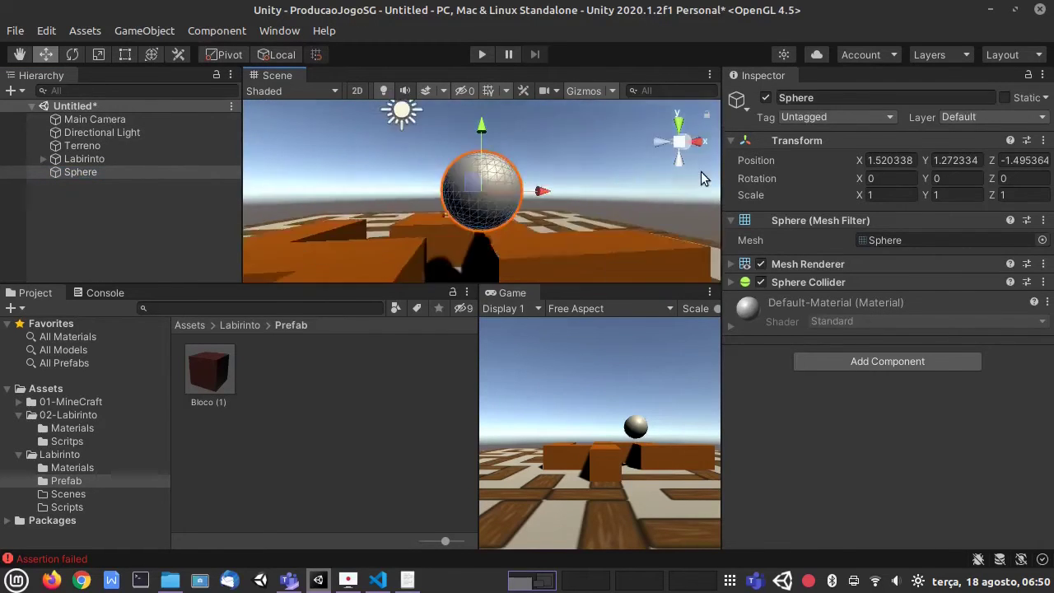
left_click(678, 121)
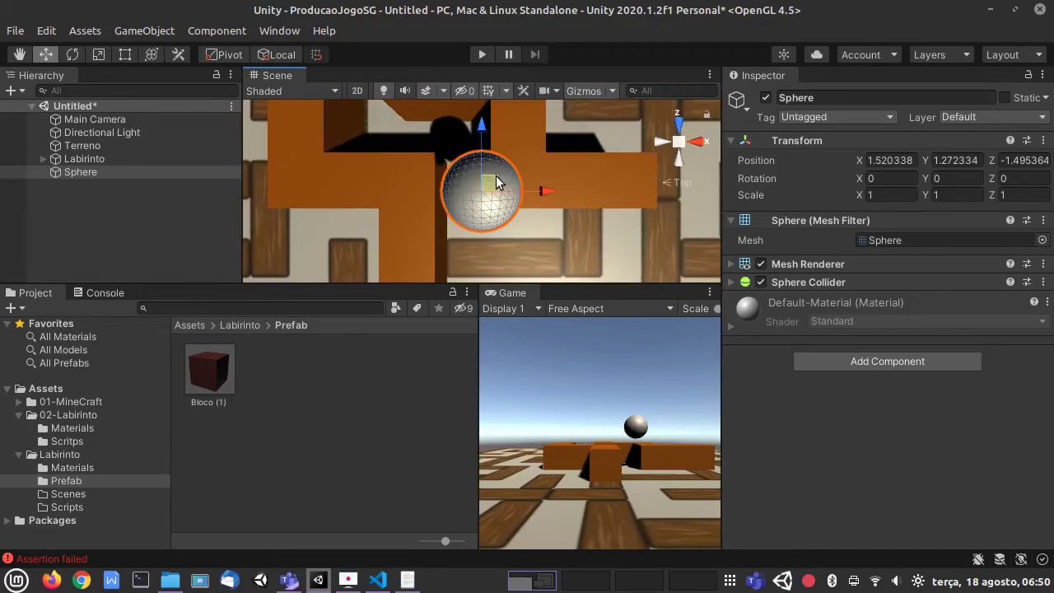
left_click(974, 161)
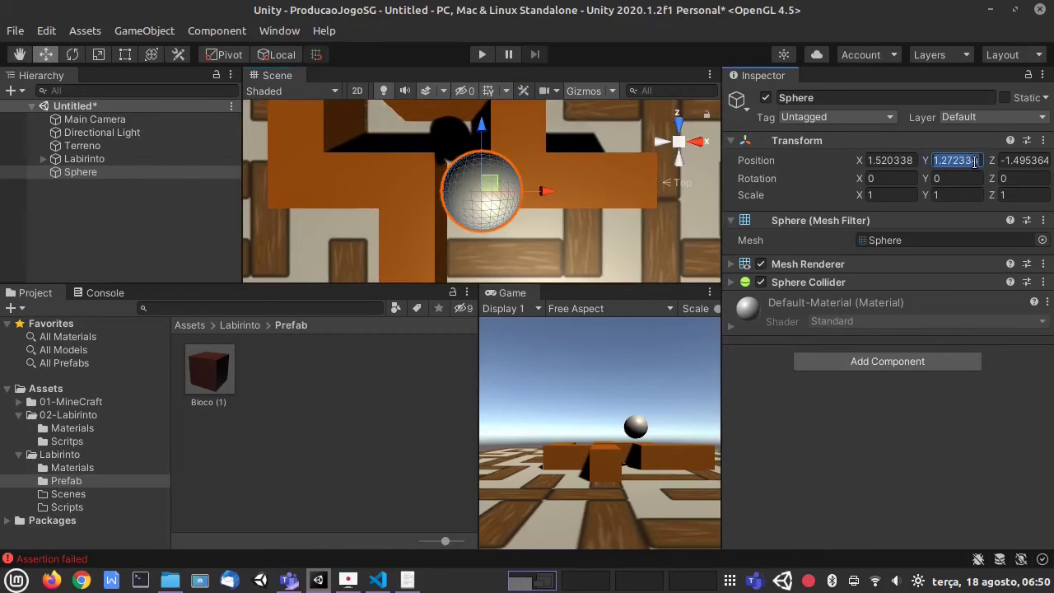
type("0")
left_click(893, 162)
type("0")
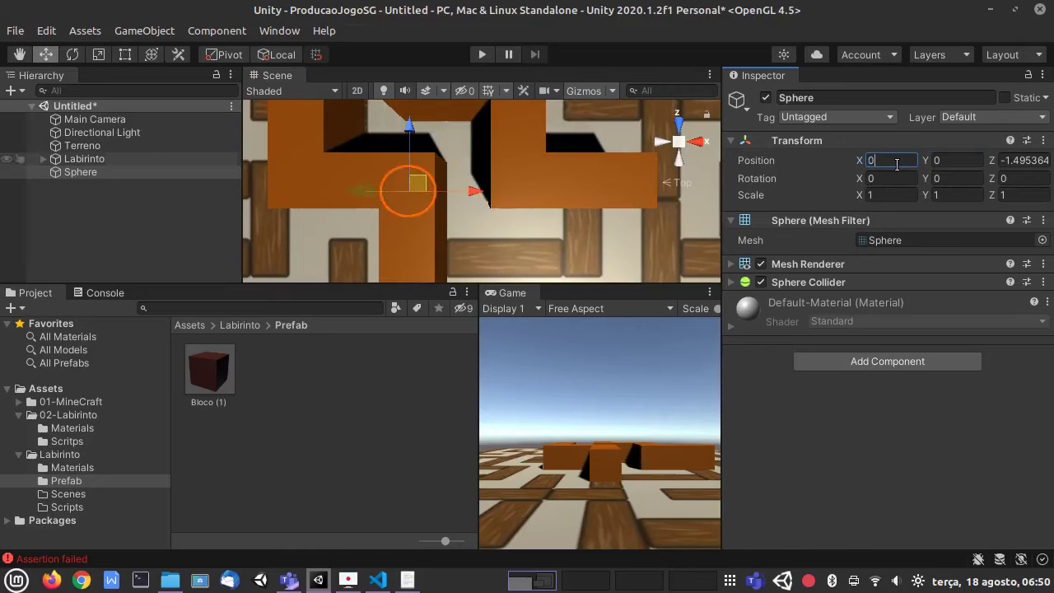
left_click(1028, 160)
type("0")
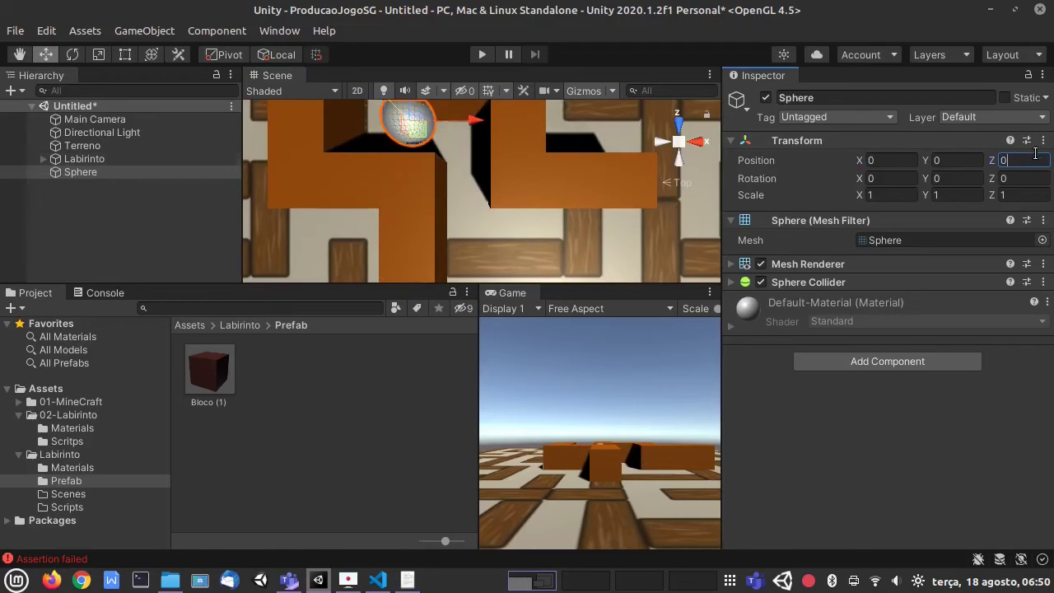
Set the sphere's scale to 0.8 on all three axes and move it along X to about -0.791
double_click(84, 173)
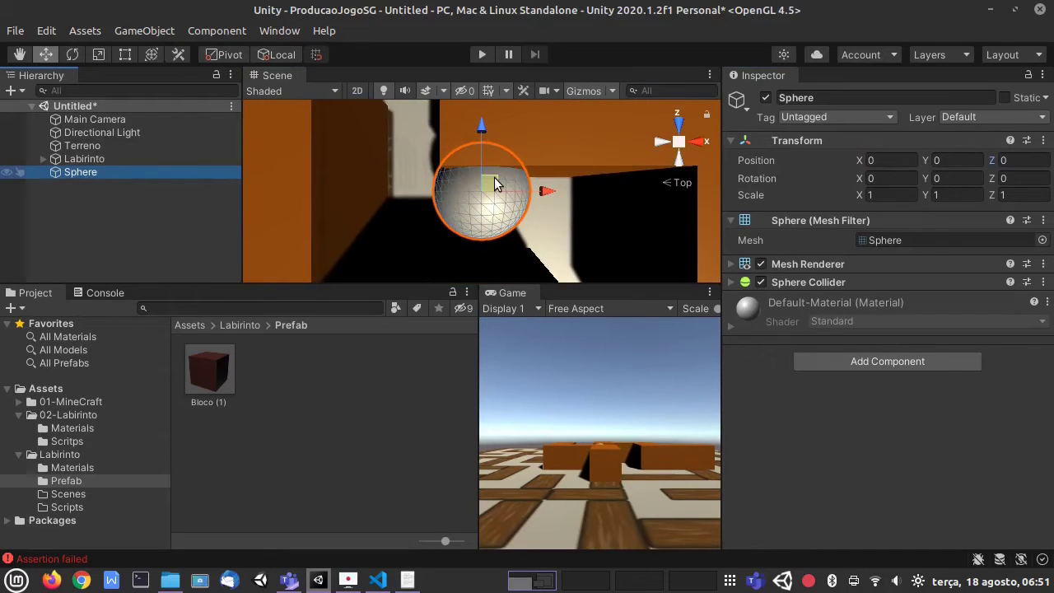
left_click(890, 196)
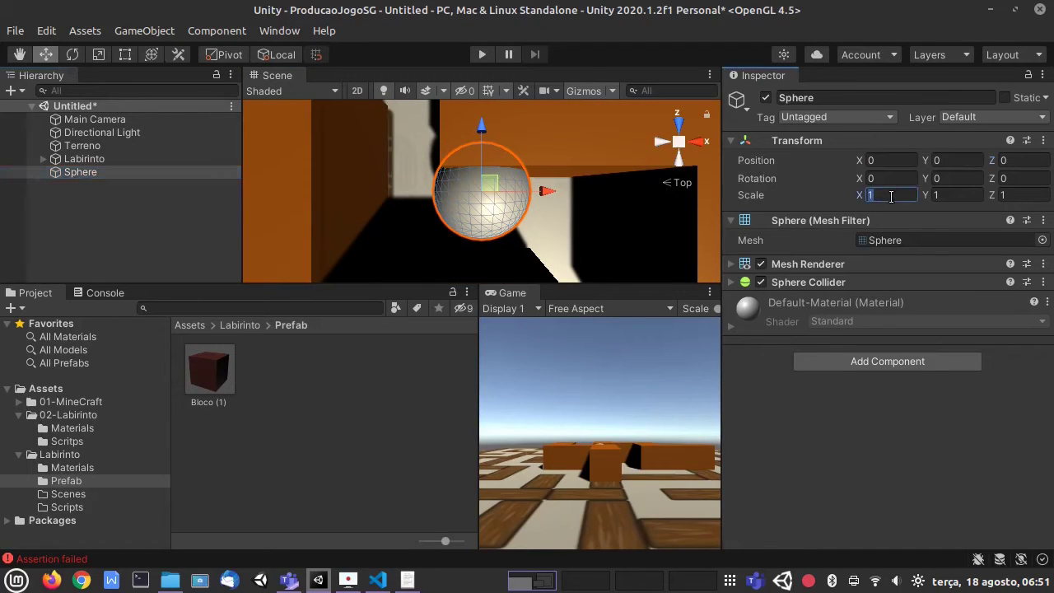
type("0.8")
left_click(974, 198)
type("0.")
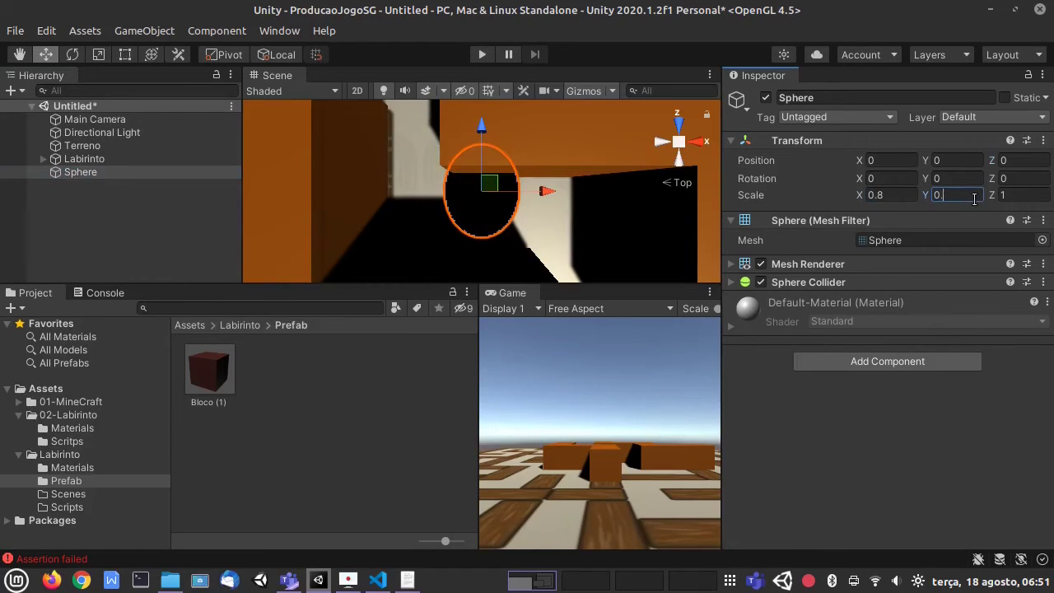
type("8")
left_click(1023, 194)
type("0.8")
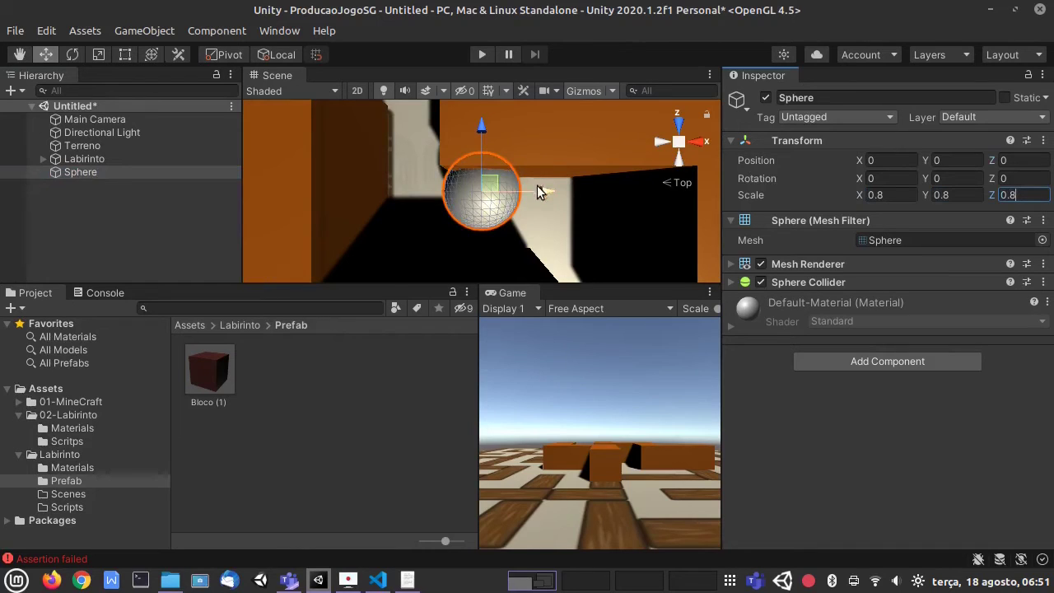
left_click_drag(539, 192, 461, 192)
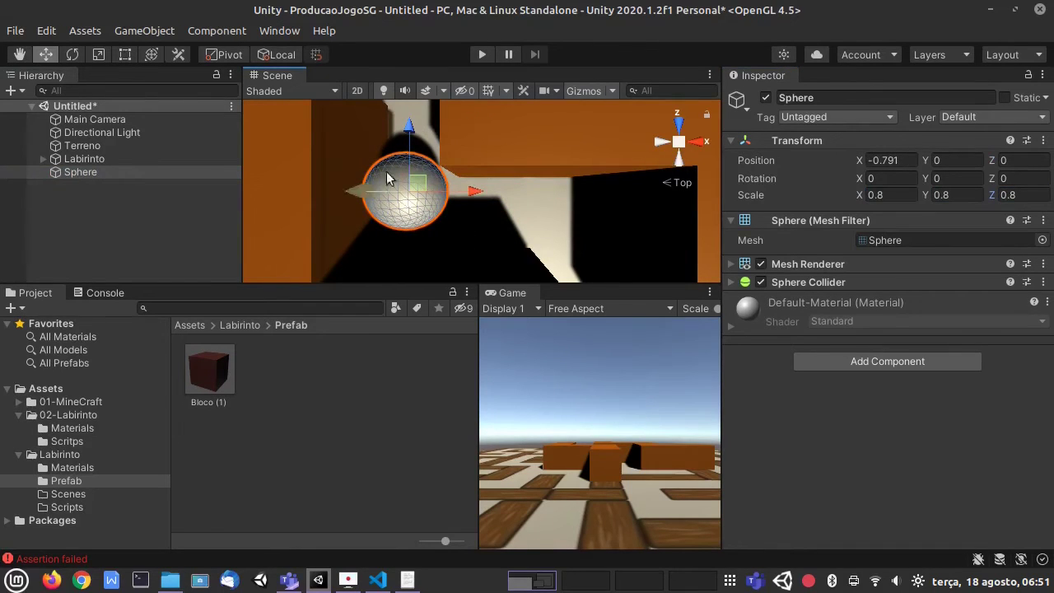
Apply the Vermelho material from the Labirinto Materials folder to the sphere
left_click(232, 325)
double_click(215, 372)
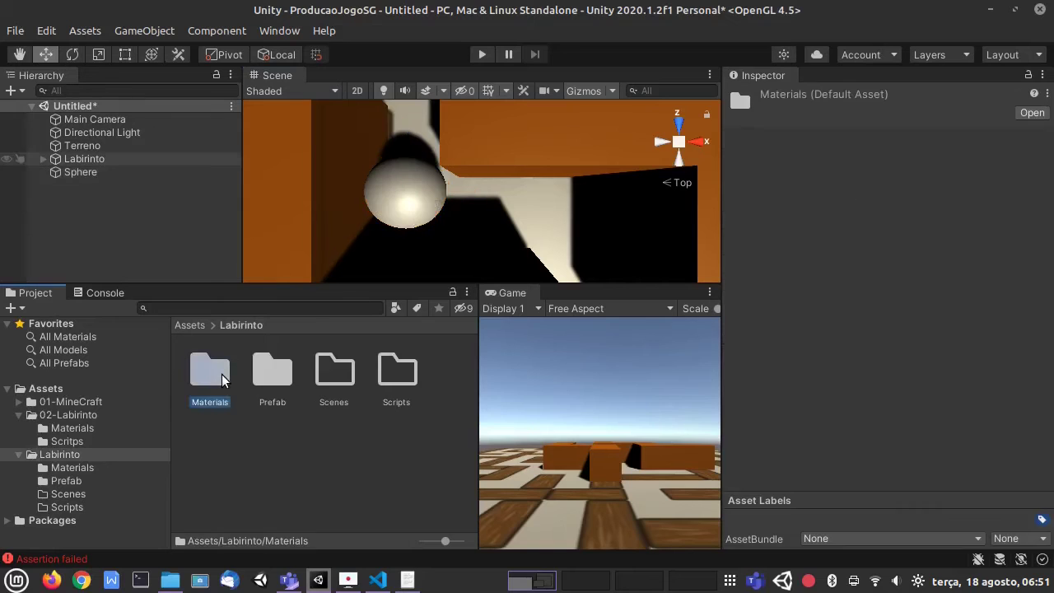
left_click(276, 452)
left_click_drag(396, 365, 407, 208)
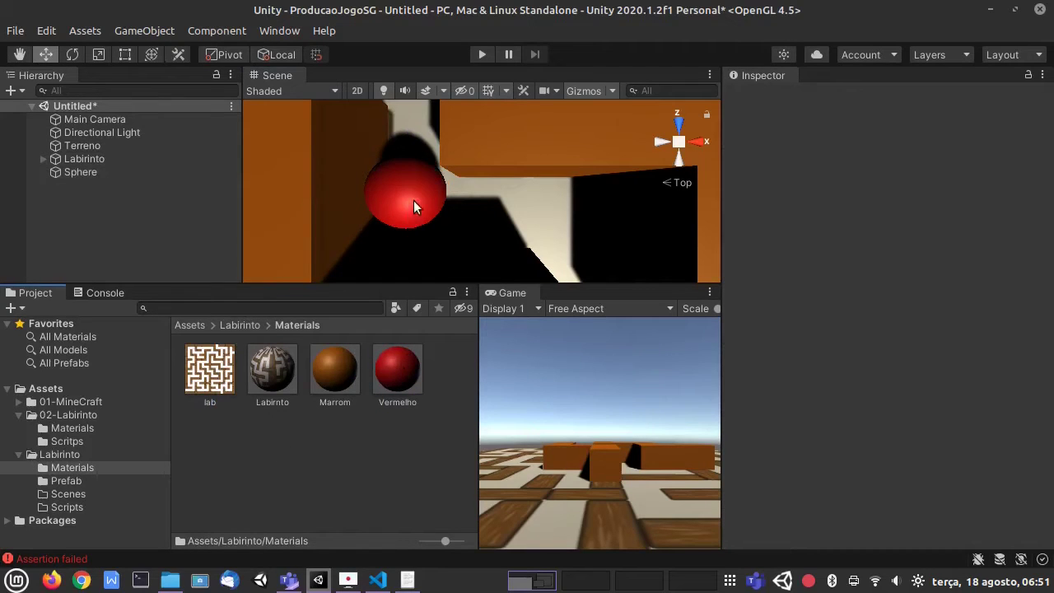
scroll(413, 200, "down", 6)
scroll(413, 200, "up", 4)
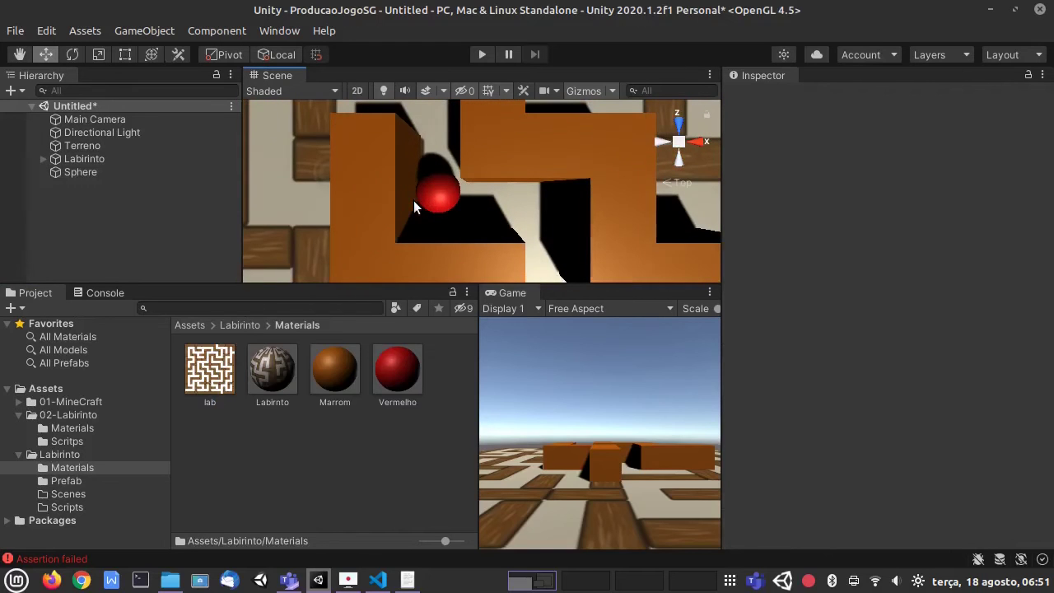
left_click(680, 141)
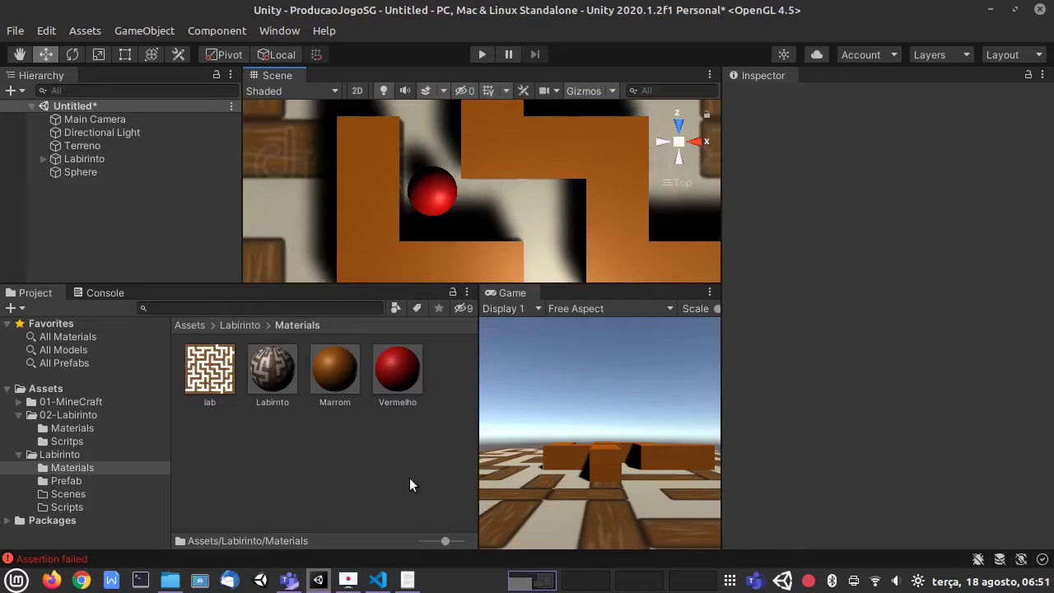
Create a C# script named PlayerLabirinto in the Scripts folder of Labirinto
left_click(238, 325)
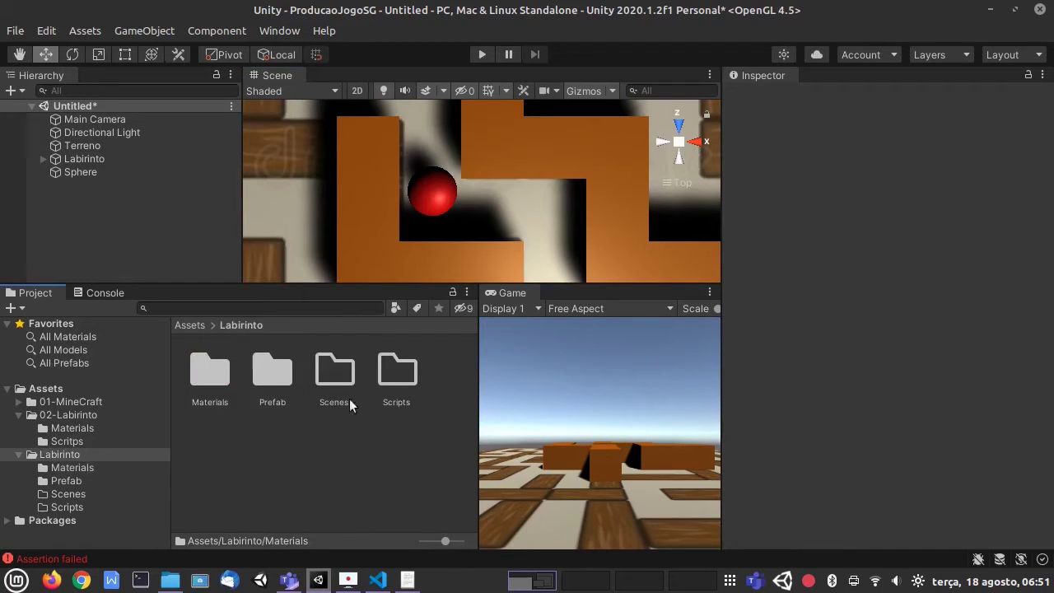
double_click(392, 378)
right_click(242, 371)
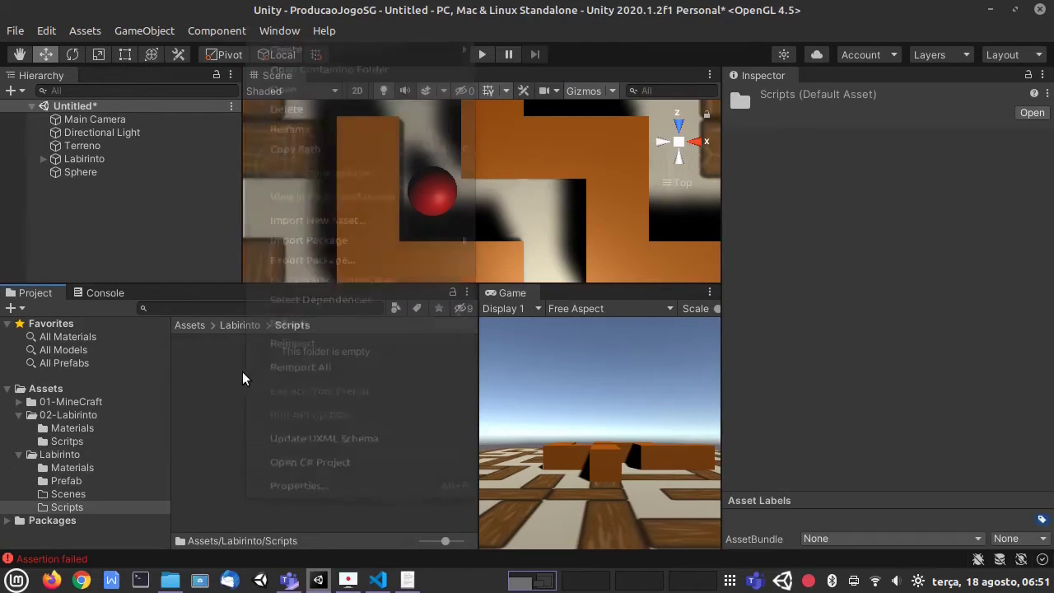
mouse_move(412, 14)
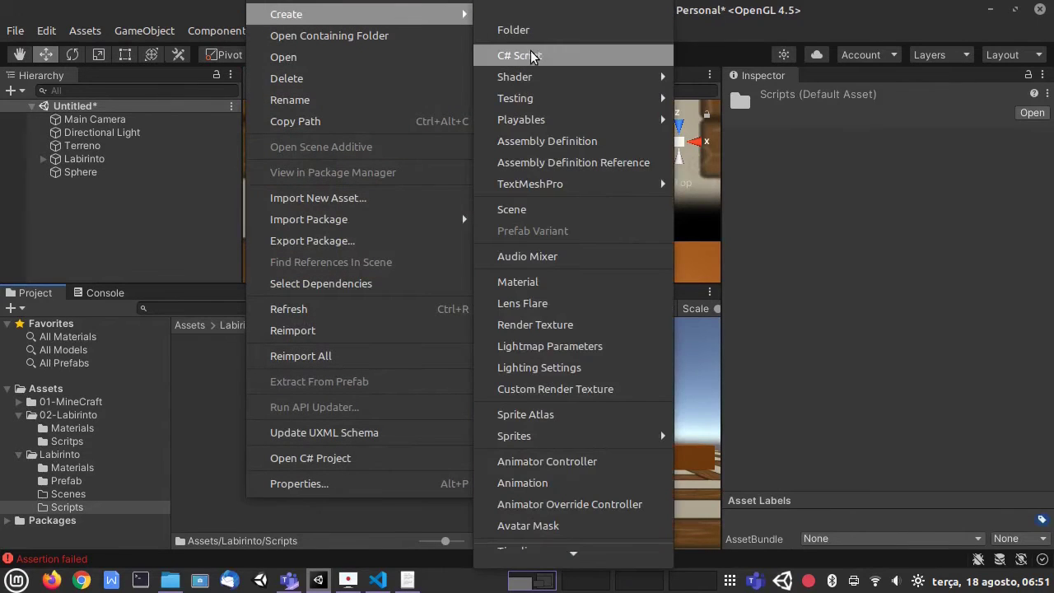
left_click(563, 55)
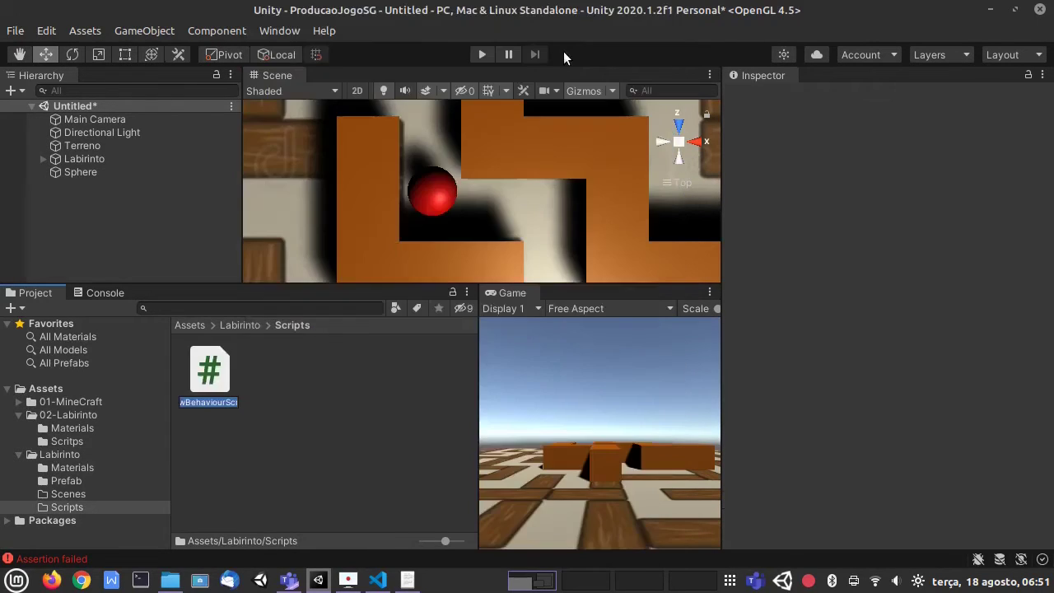
type("Player")
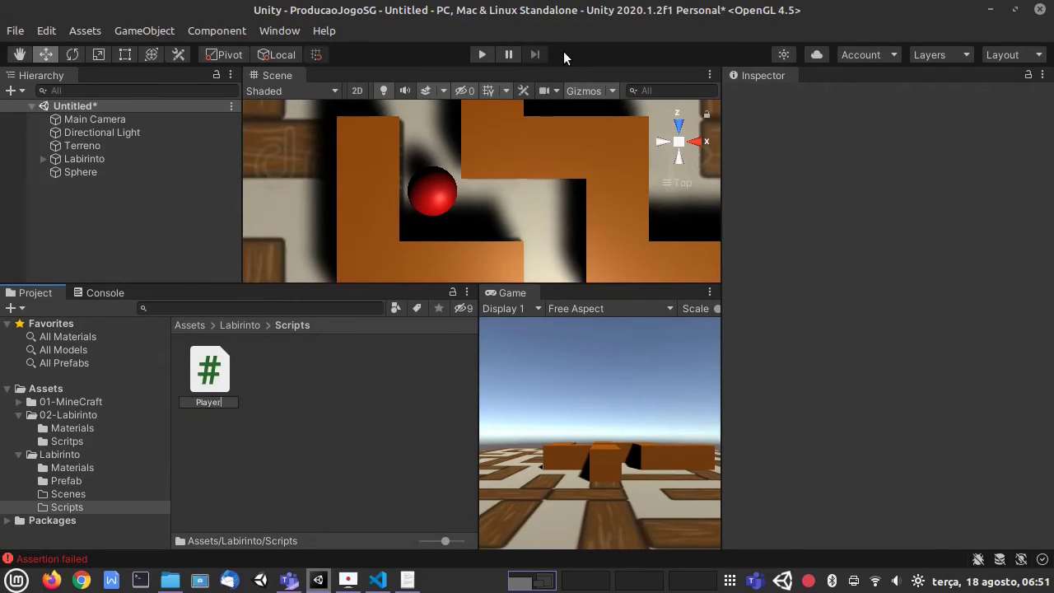
type("Labirinto")
key("Return")
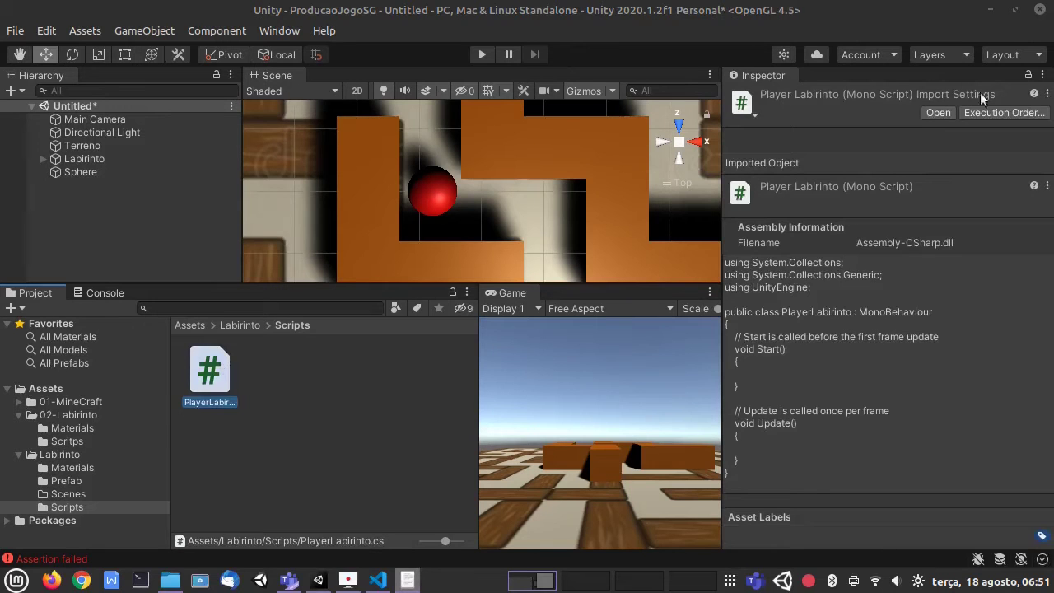
Open the PlayerLabirinto script in Visual Studio Code and hide the file explorer
left_click(377, 580)
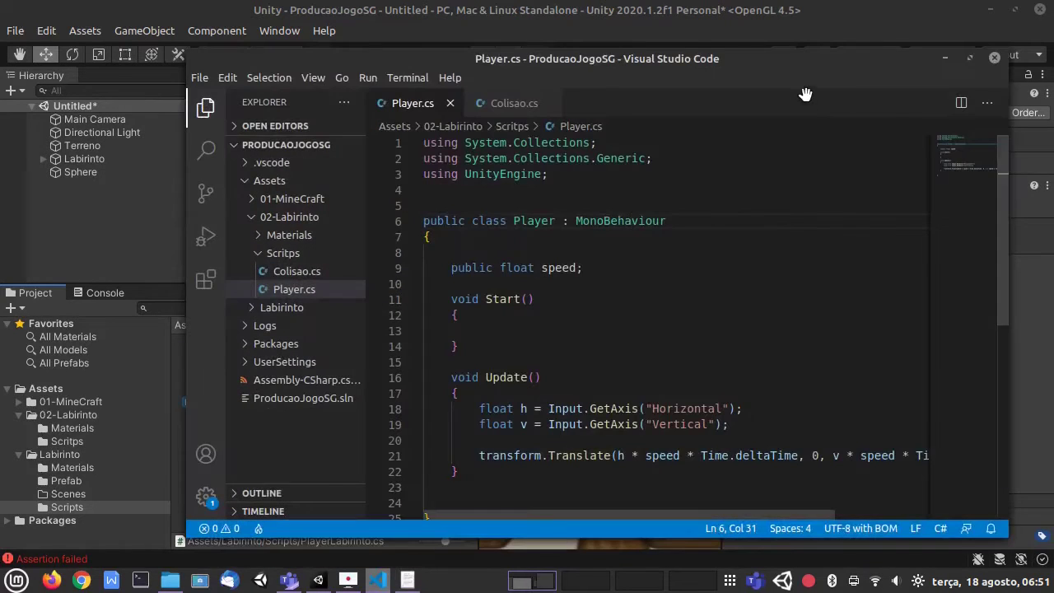
left_click(944, 59)
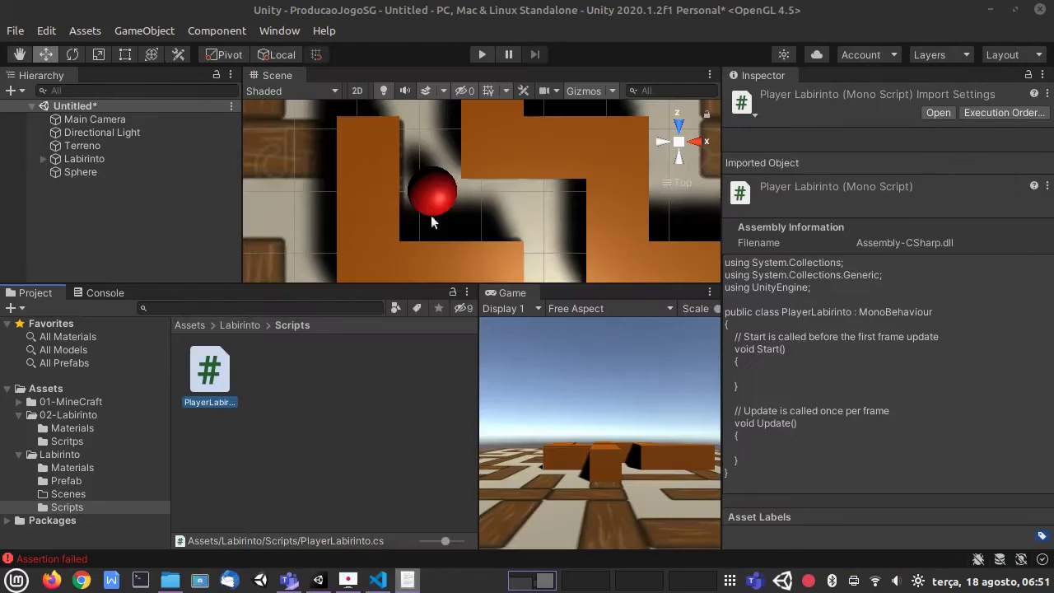
double_click(208, 375)
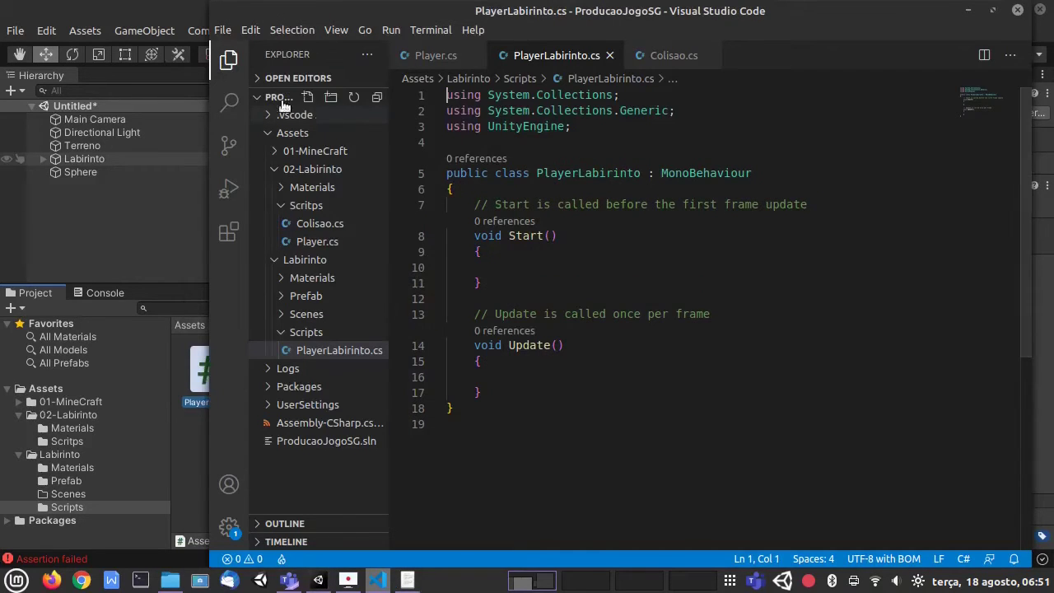
left_click(229, 60)
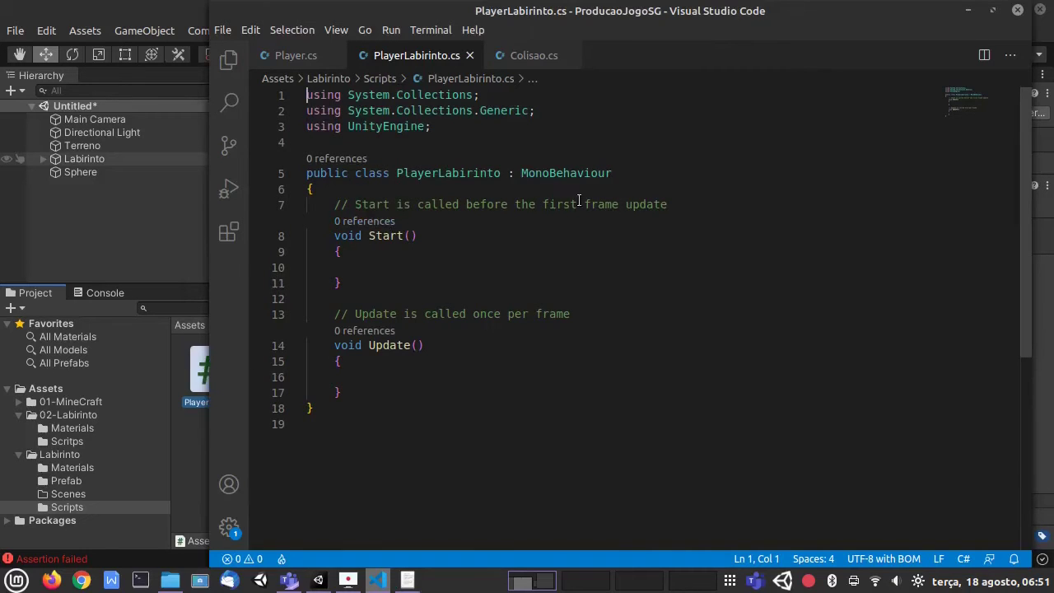
Remove the default comments above Start and Update, and declare public float speed; at the beginning of the class
left_click_drag(679, 209, 333, 206)
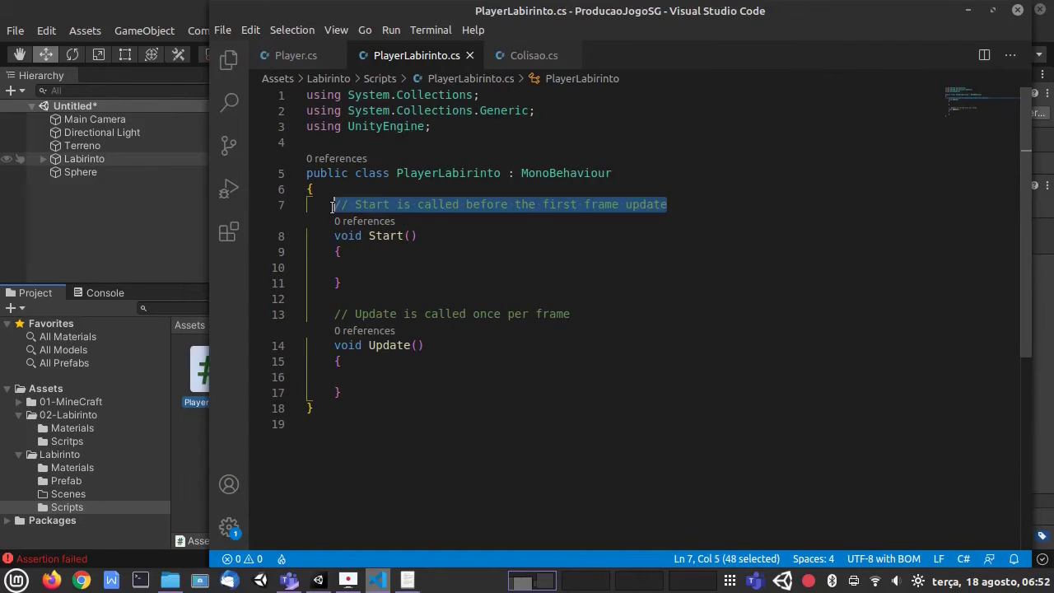
key("BackSpace")
left_click_drag(571, 319, 334, 312)
key("BackSpace")
left_click(356, 201)
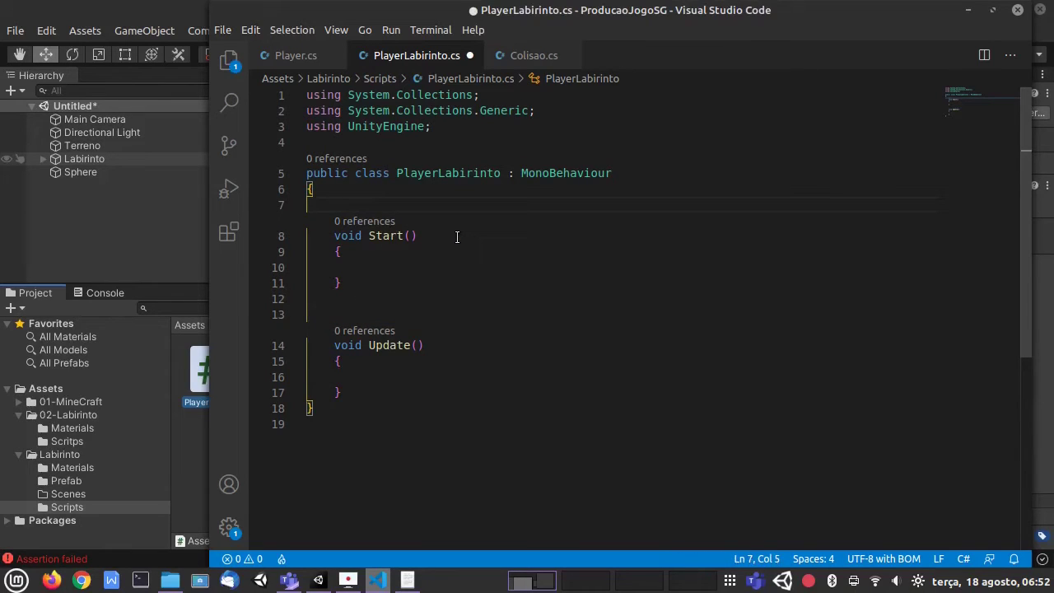
type("public float speed;")
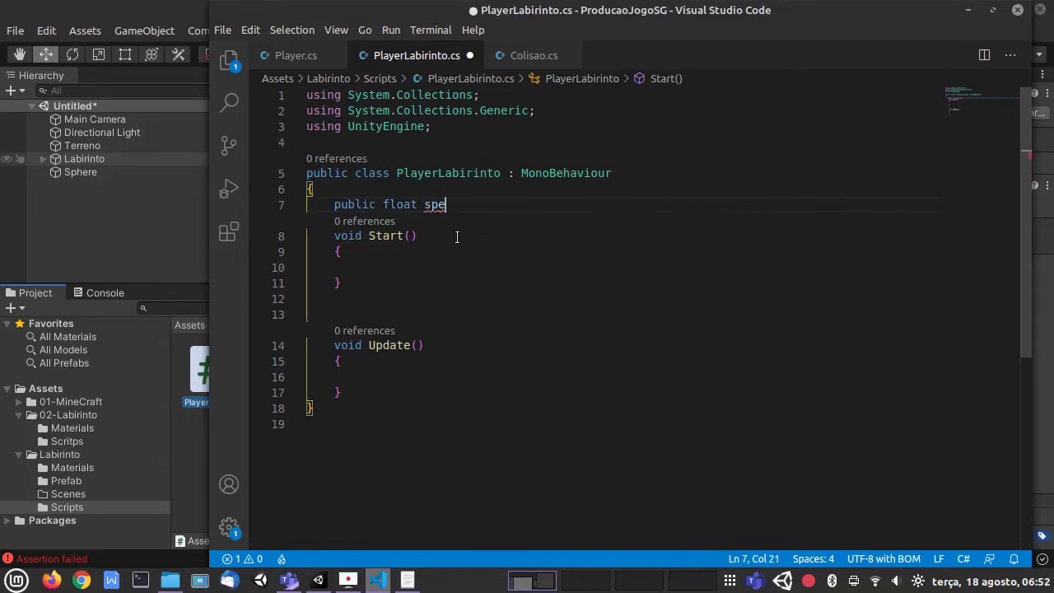
Put the opening braces of Update and Start on the same lines as their method declarations
key("Down")
key("Down")
key("Down")
key("Down")
key("Down")
key("Down")
key("Down")
key("Down")
key("Down")
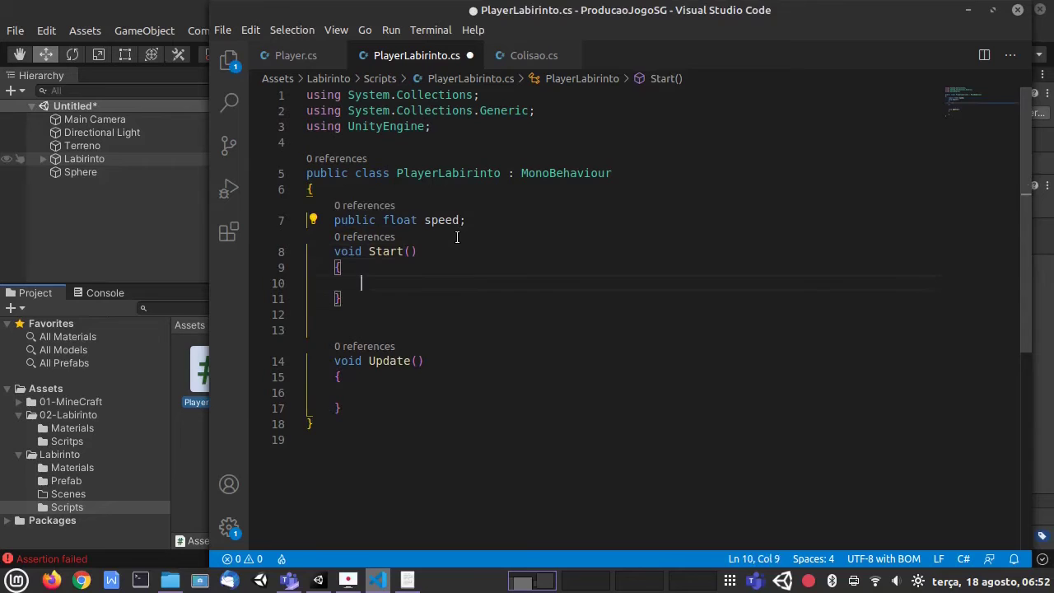
key("Up")
key("BackSpace")
key("BackSpace")
key("BackSpace")
key("Up")
key("Up")
key("Up")
key("Up")
key("Up")
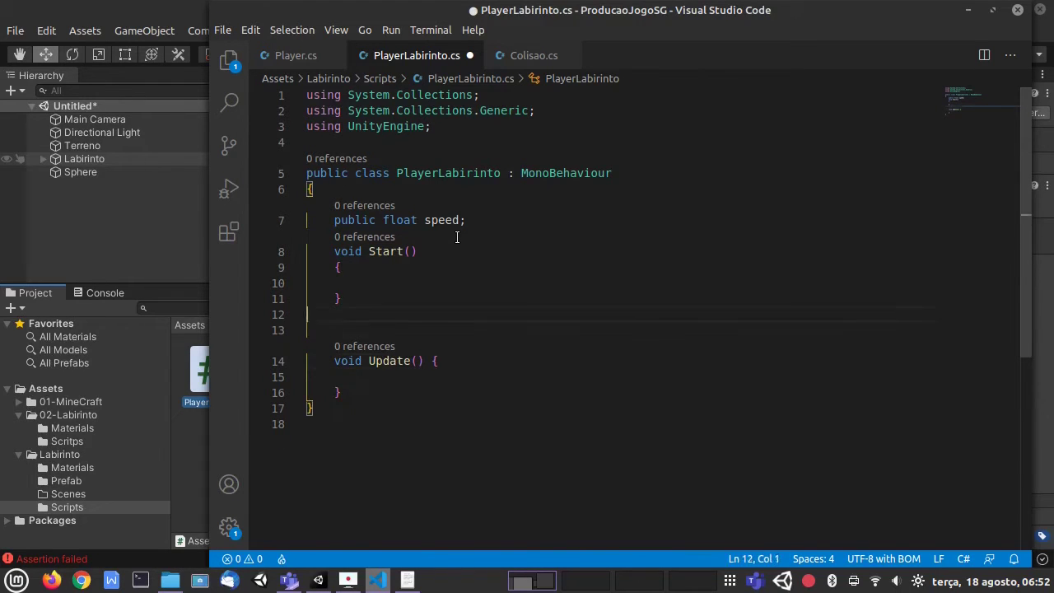
key("Left")
key("BackSpace")
key("BackSpace")
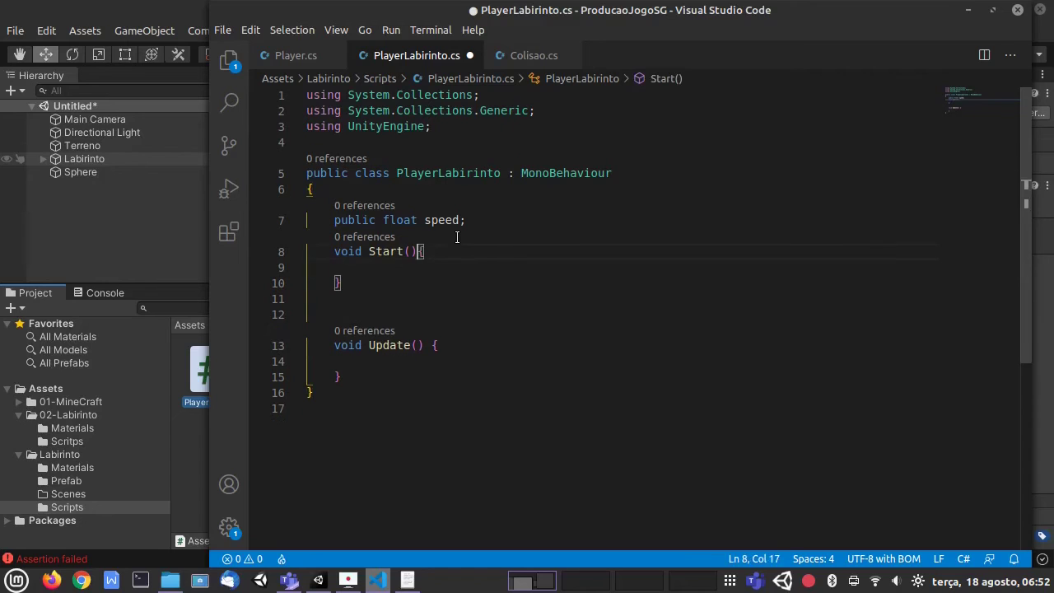
Declare float h = Input.GetAxis("Horizontal"); inside the Update method
key("Down")
key("Down")
key("Down")
key("Down")
key("Down")
key("Down")
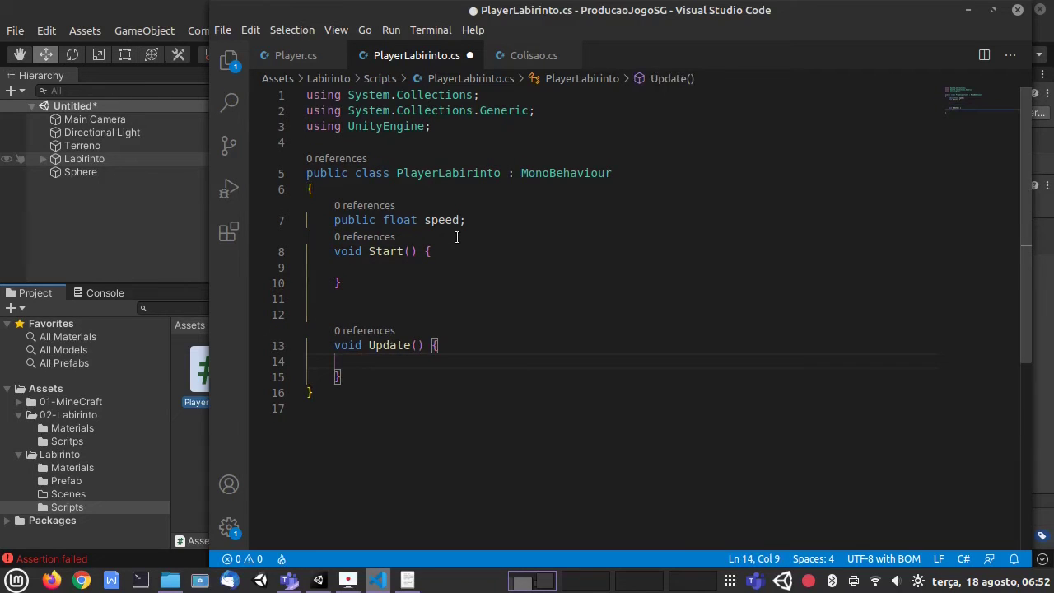
type("fl")
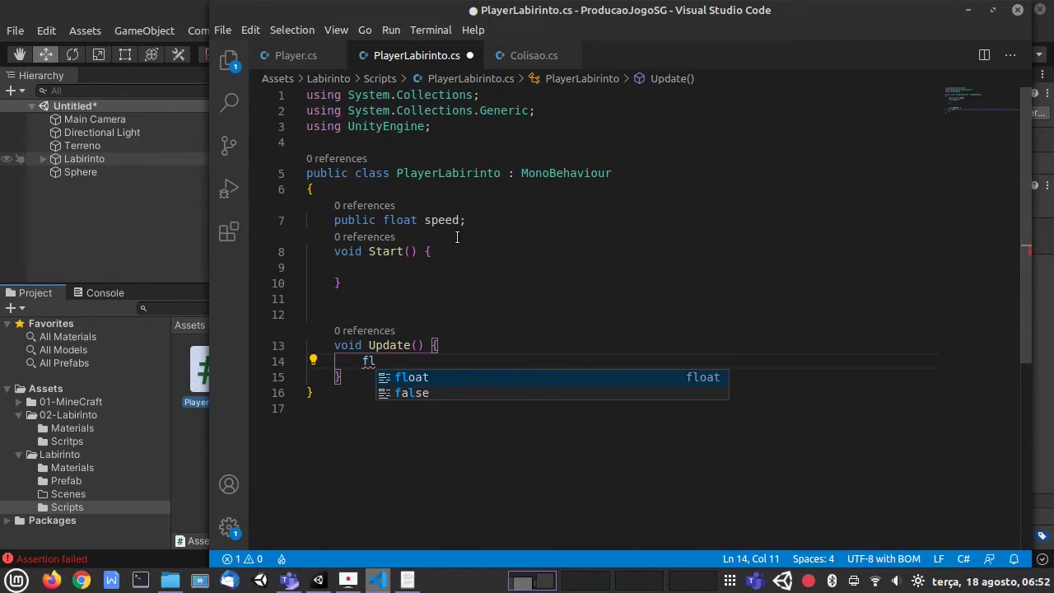
type("oat")
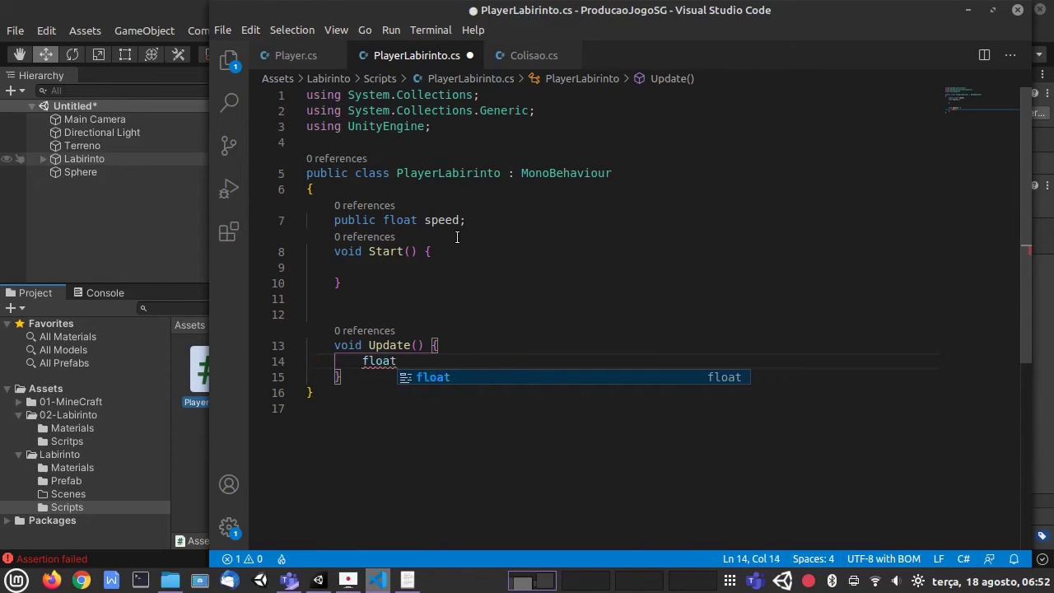
type(" h = ")
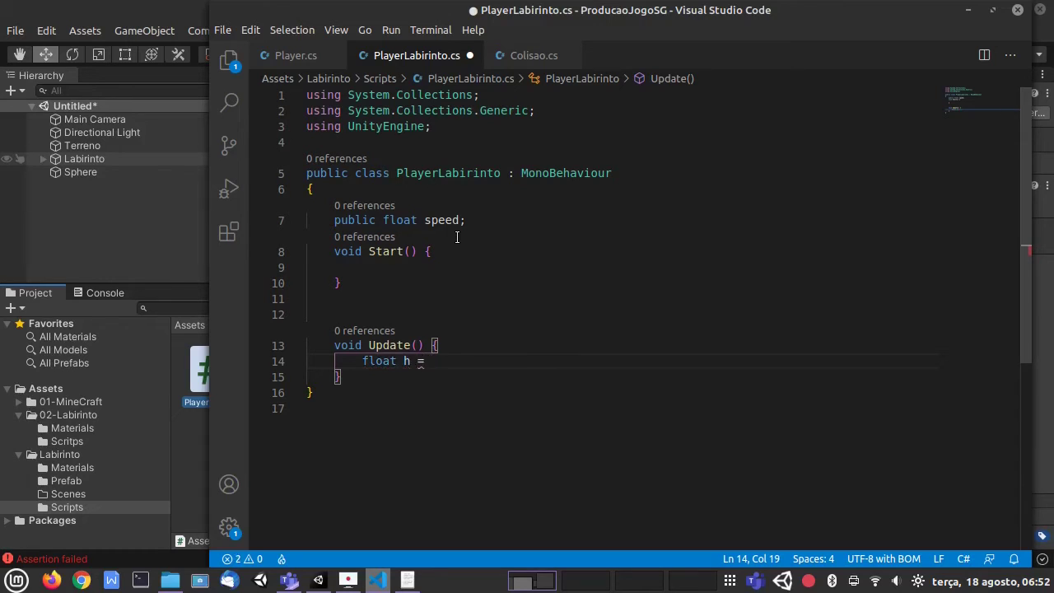
type("Input.GetAx")
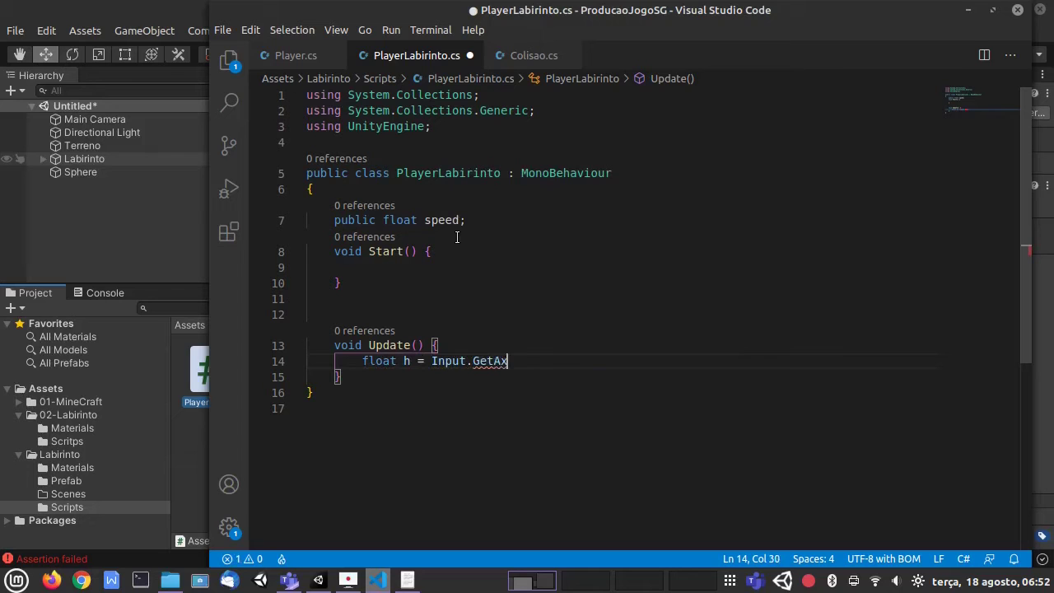
type("is(\"H")
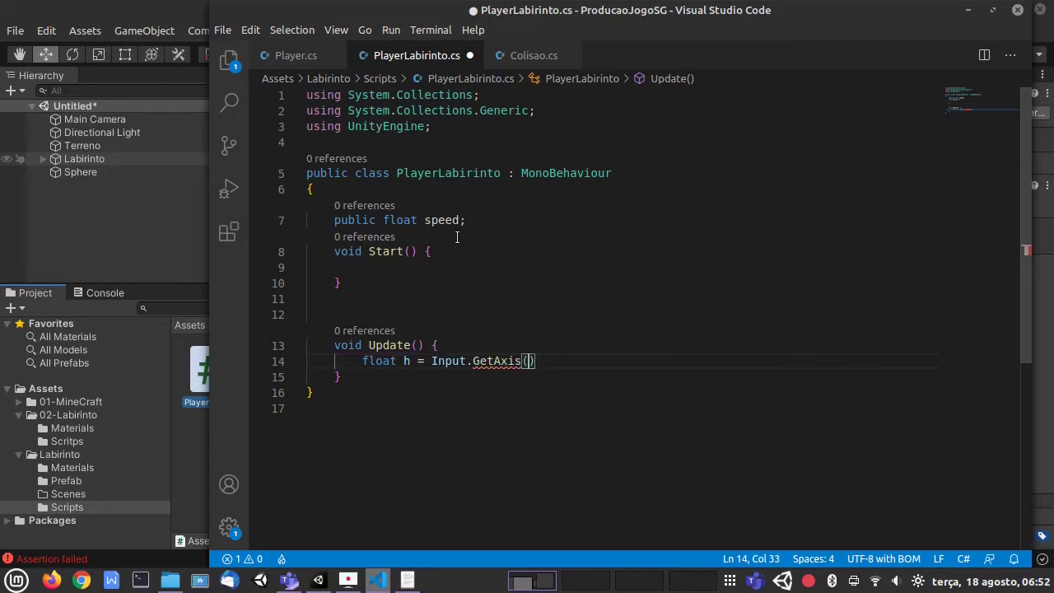
type("orizontal\")")
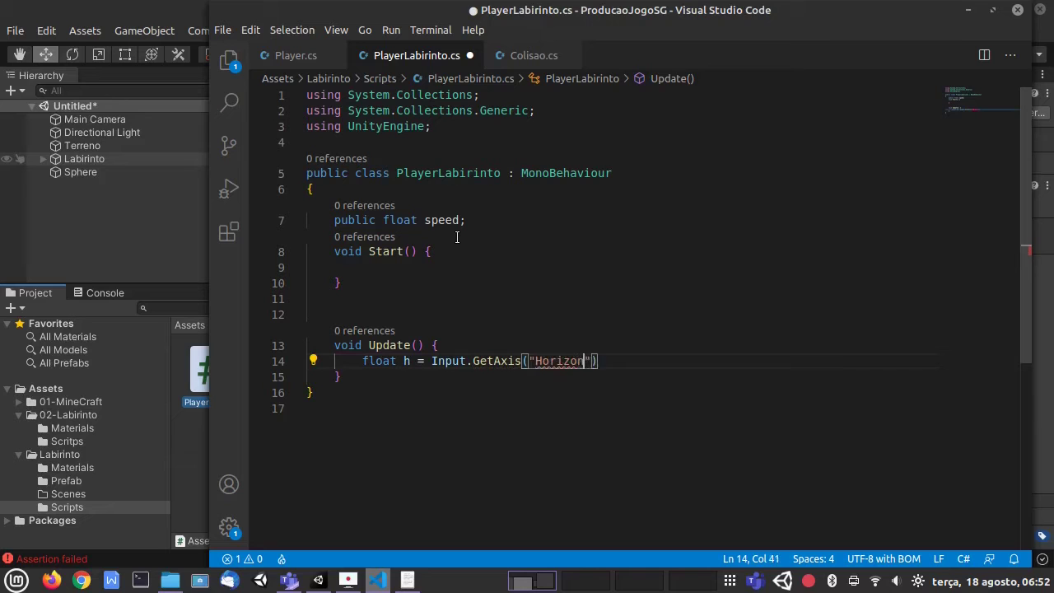
type(";")
key("Return")
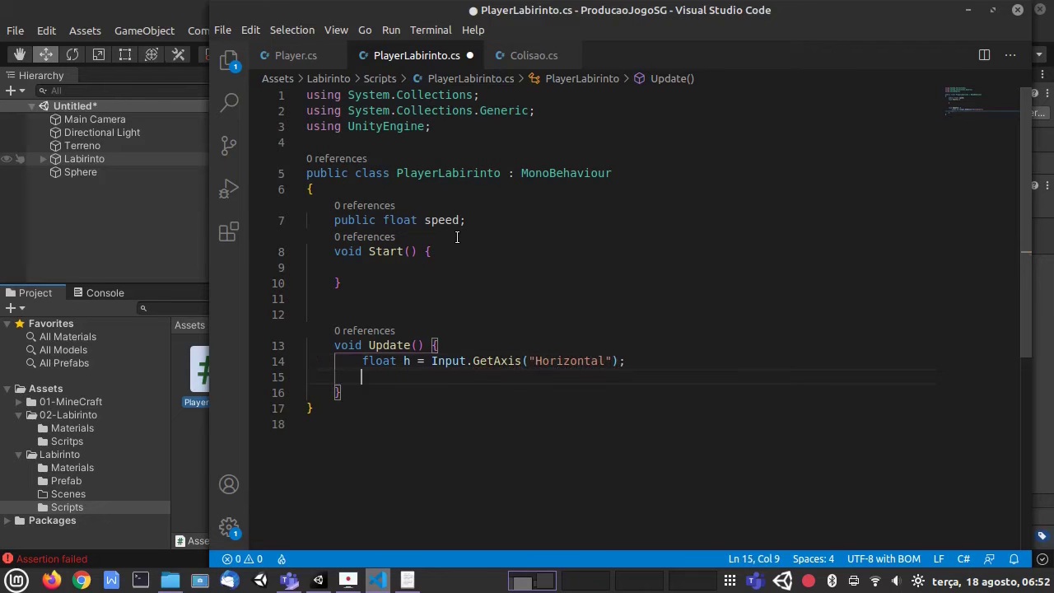
Add float v = Input.GetAxis("Vertical"); below the horizontal axis declaration in Update
type("float ")
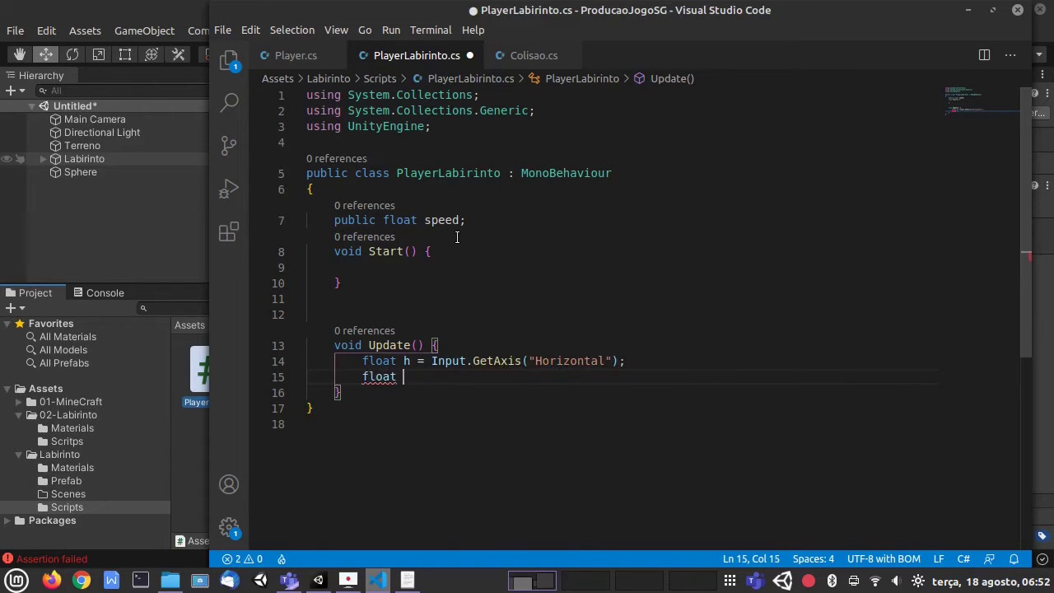
type("v = Inp")
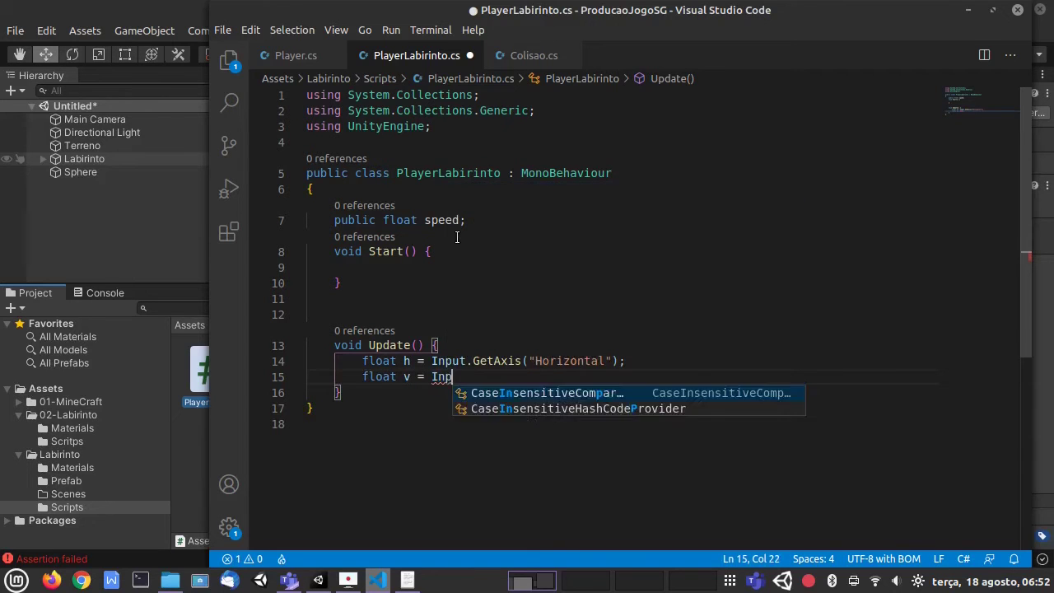
type("ut.Get")
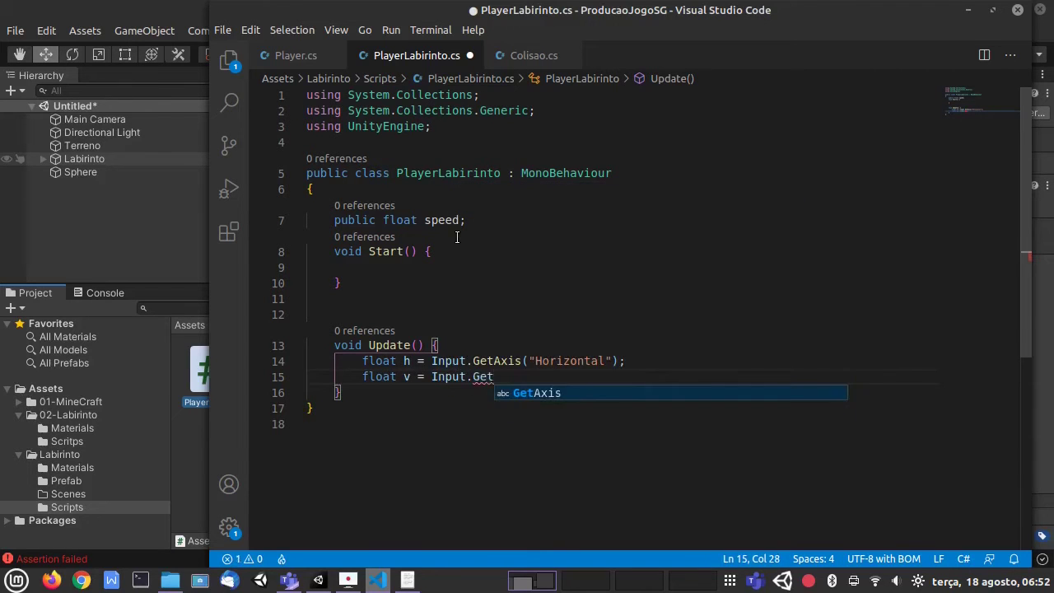
key("Tab")
type("(\"")
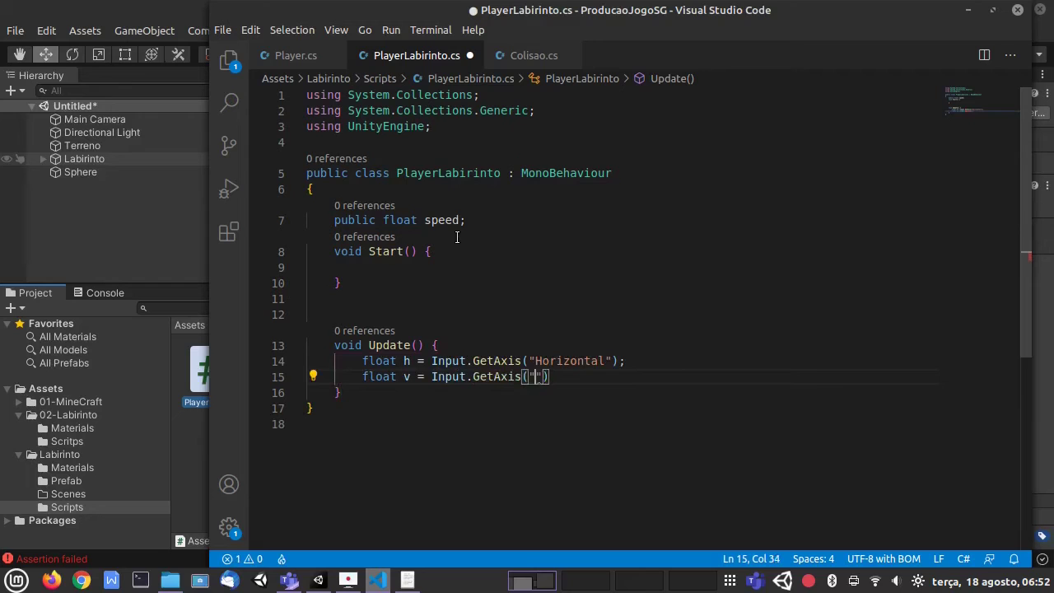
type("Vertical")
key("Down")
key("Home")
key("Home")
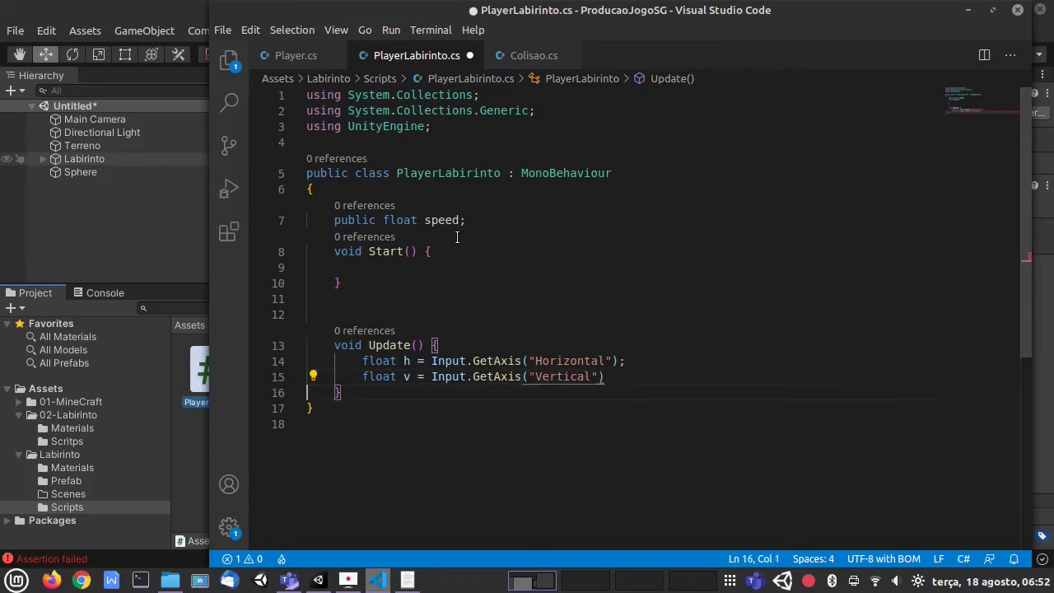
key("Up")
key("End")
type(";")
key("Up")
key("End")
type("//-1")
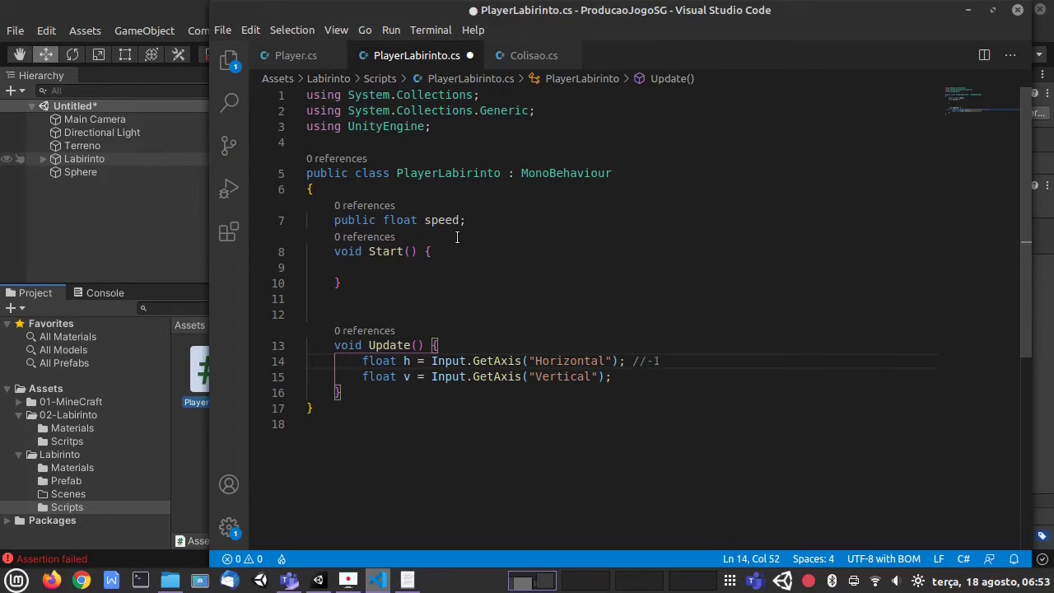
type(" 0 1")
key("BackSpace")
key("BackSpace")
key("BackSpace")
key("BackSpace")
key("BackSpace")
key("BackSpace")
key("BackSpace")
key("BackSpace")
key("BackSpace")
Insert an empty line below the vertical axis declaration in Update
key("Down")
key("Return")
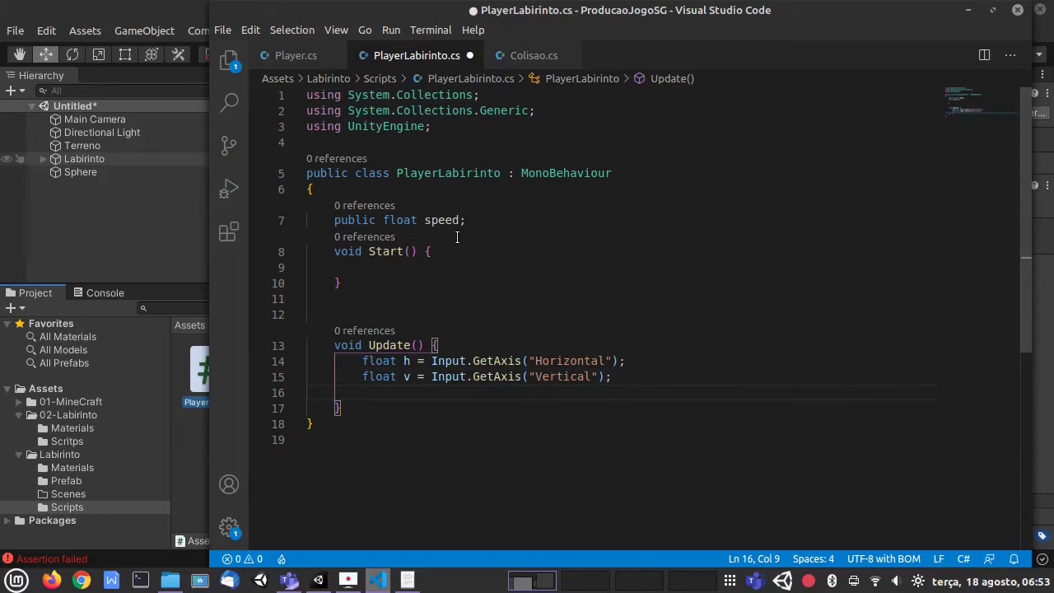
Switch to Unity and examine the Horizontal axis settings in the project's Input Manager, then close the settings
left_click(78, 29)
left_click(48, 32)
scroll(123, 420, "down", 3)
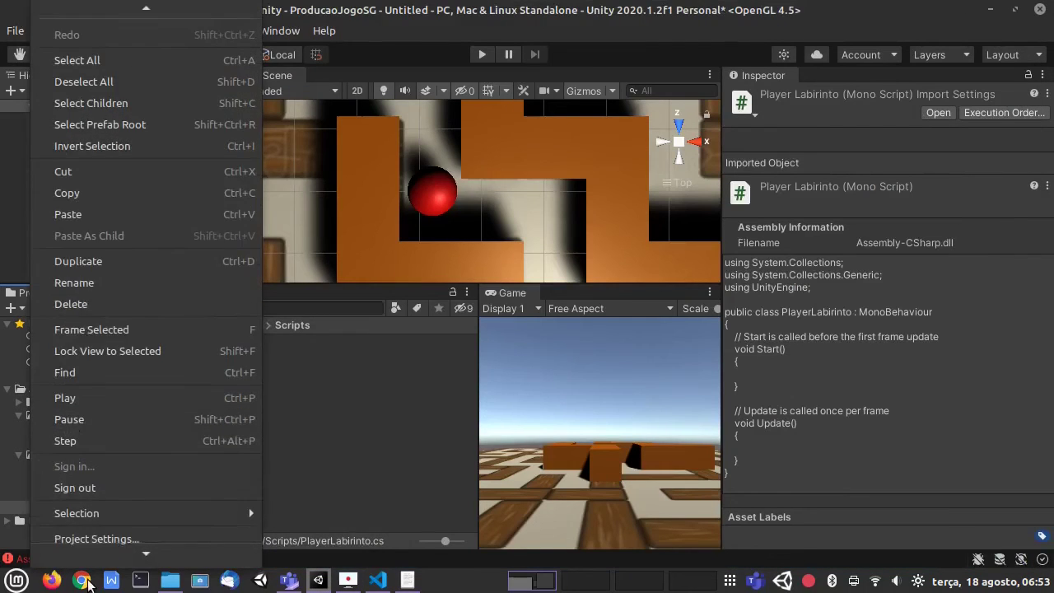
left_click(96, 423)
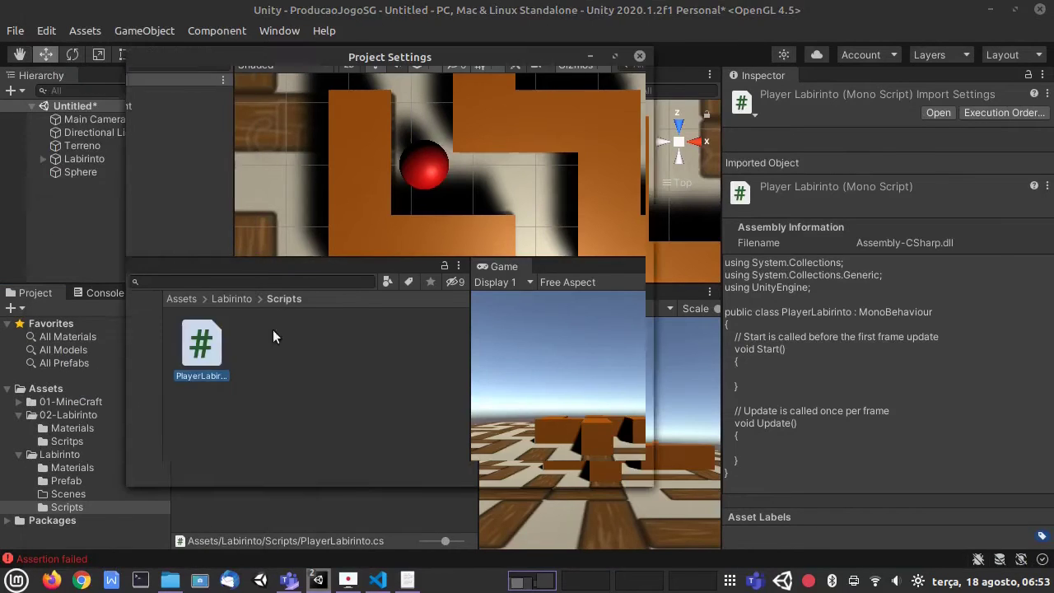
left_click(132, 256)
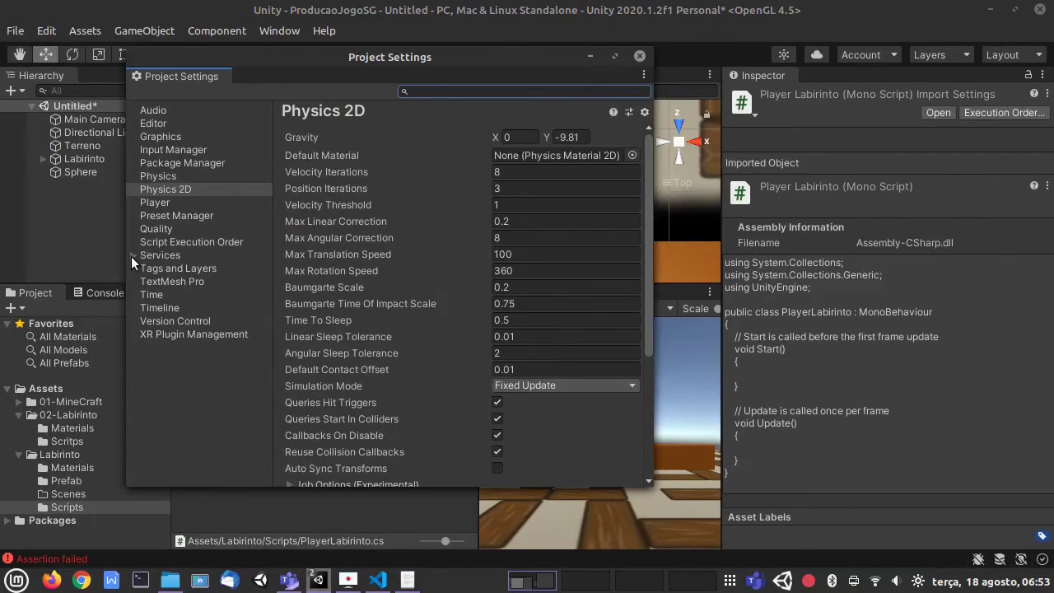
left_click(169, 150)
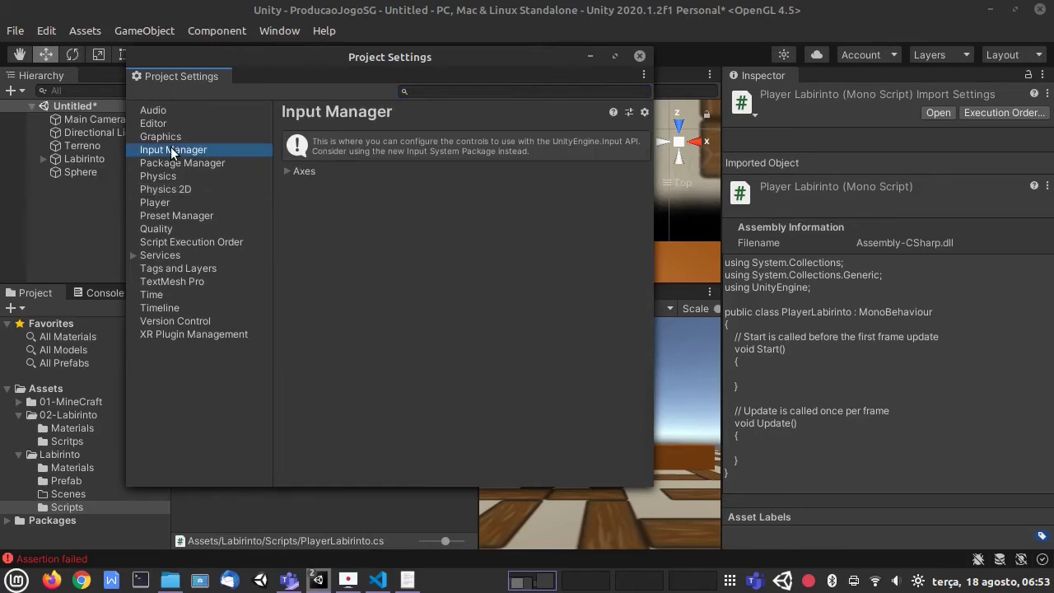
left_click(286, 172)
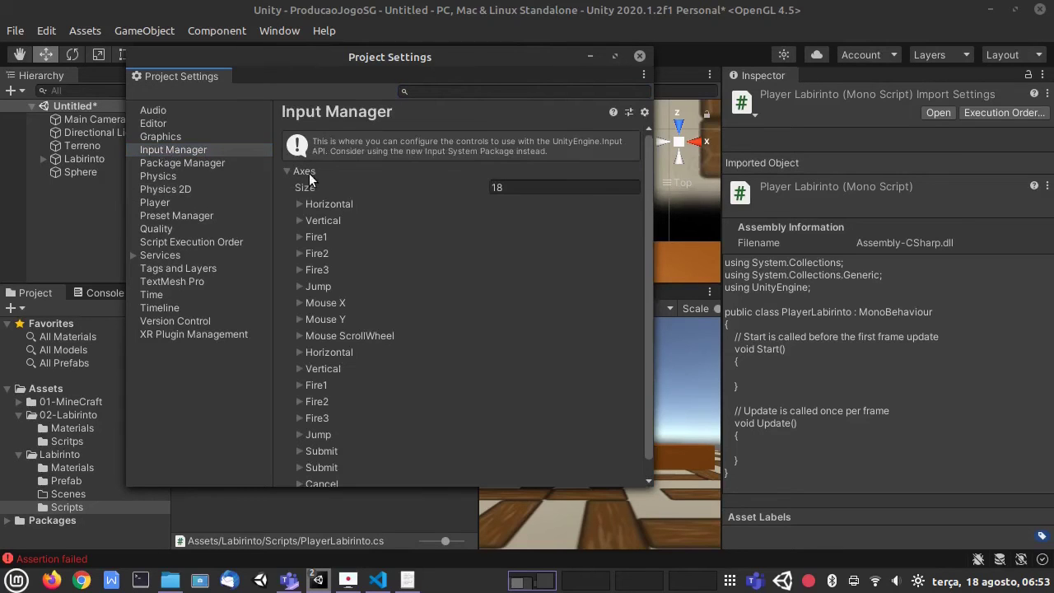
left_click(299, 205)
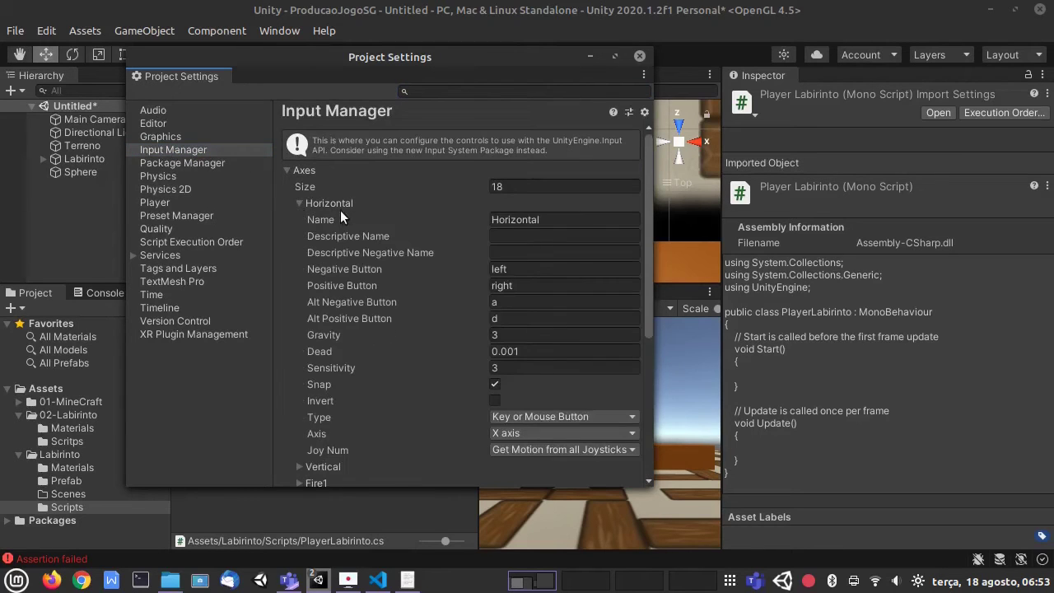
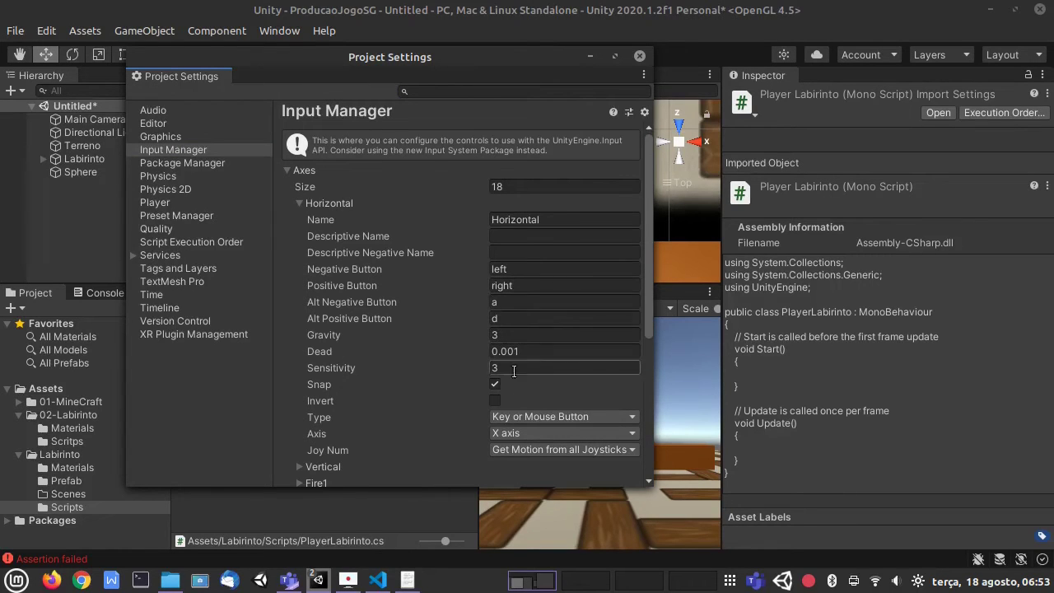
scroll(515, 387, "down", 2)
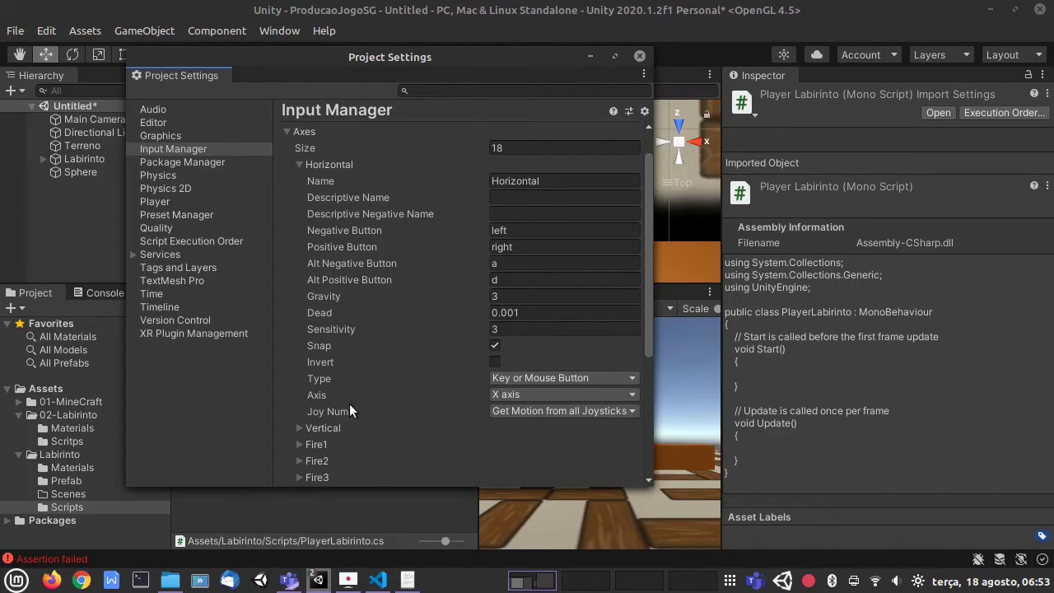
left_click(639, 56)
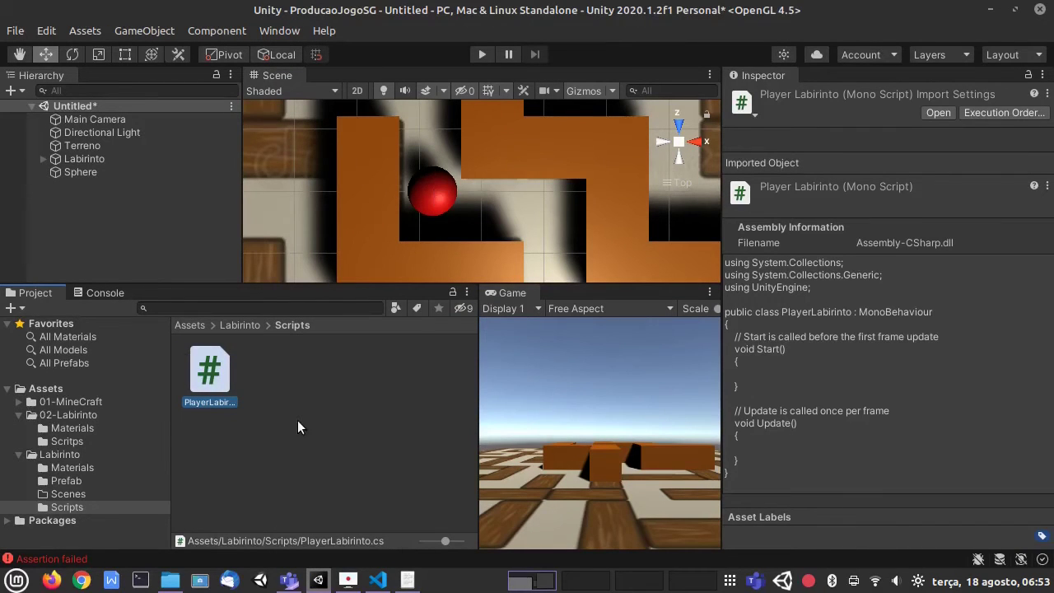
Return to Visual Studio Code, add Debug.Log(h); at the end of Update and save the script
left_click(378, 580)
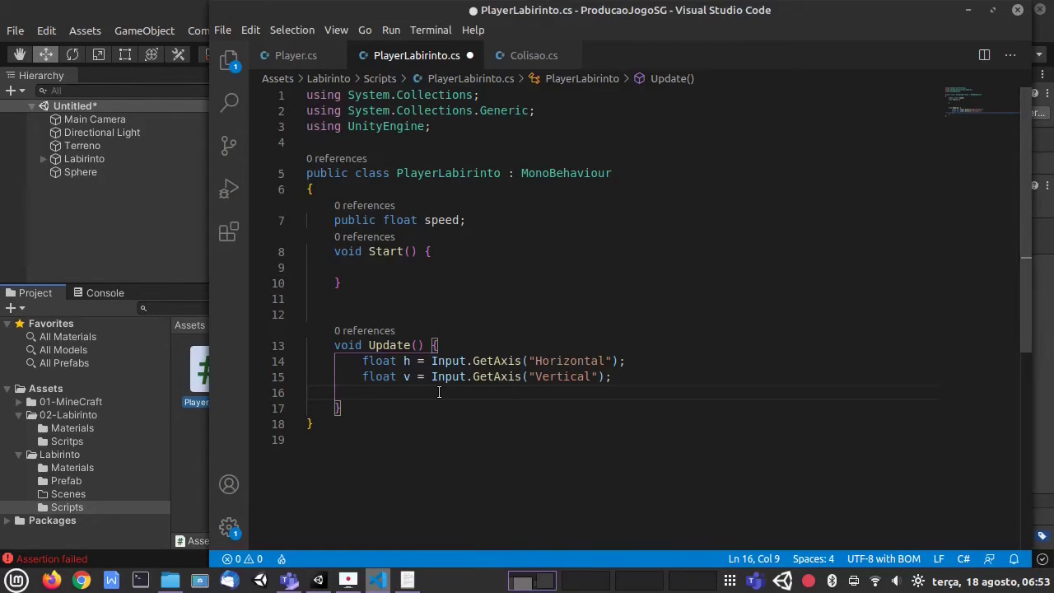
type("Debug.Log(h")
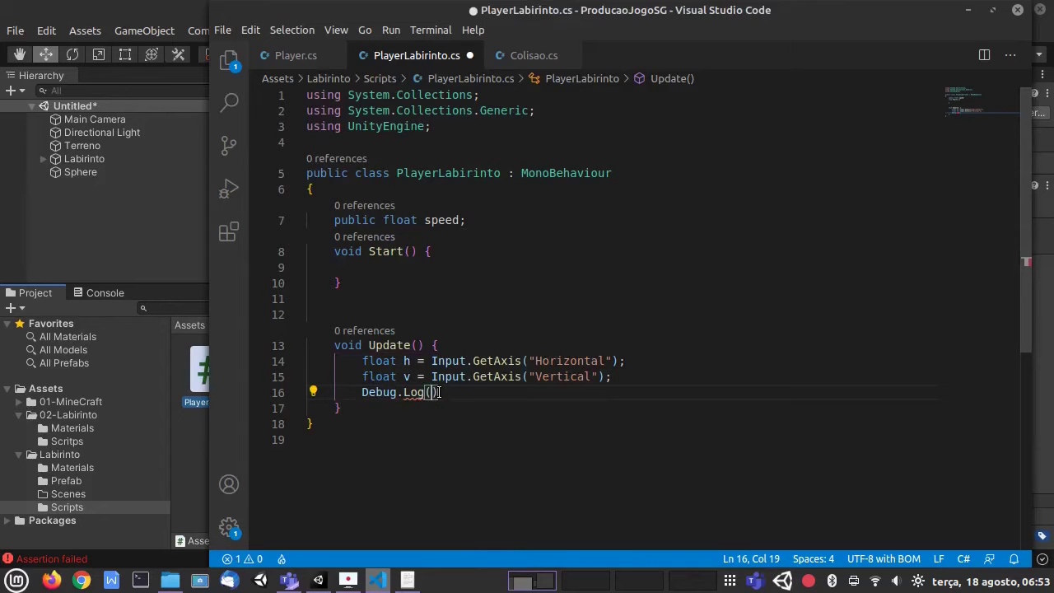
type(");")
key("ctrl+s")
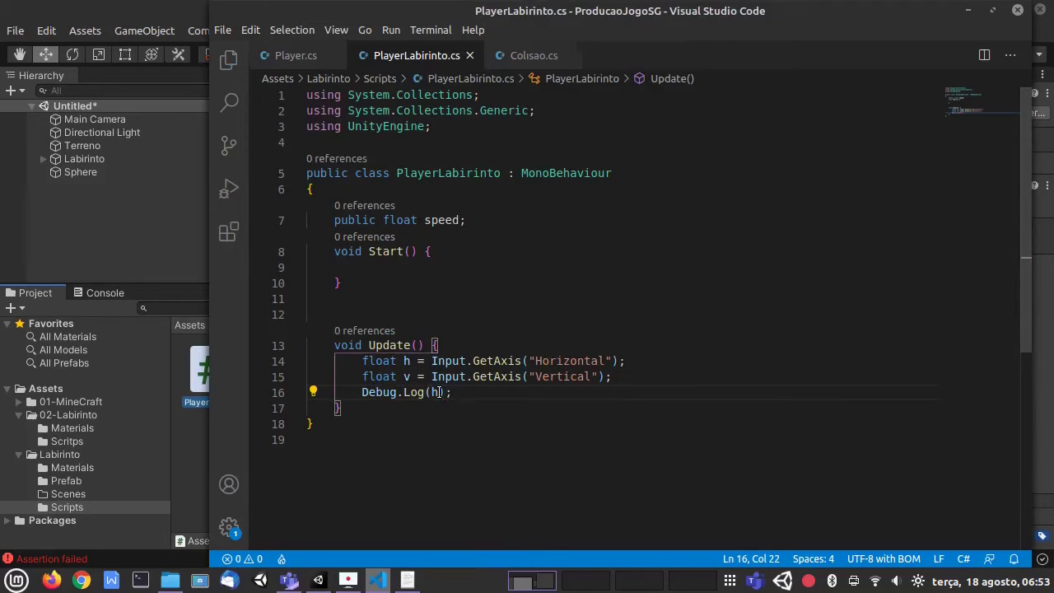
Switch to Unity, run the game to check the console for logged horizontal axis values, and stop it
left_click(967, 10)
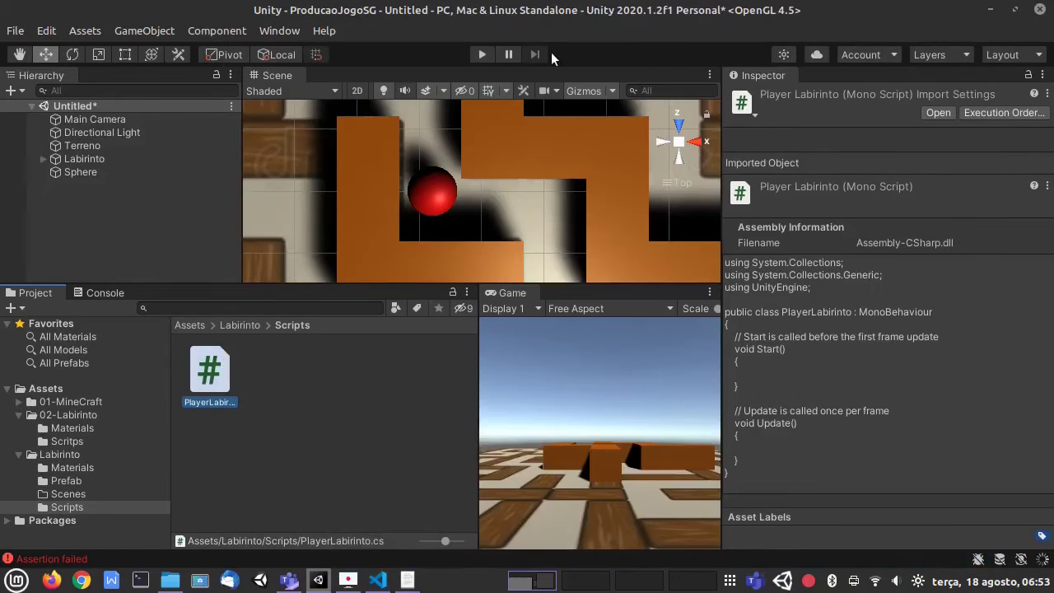
left_click(480, 55)
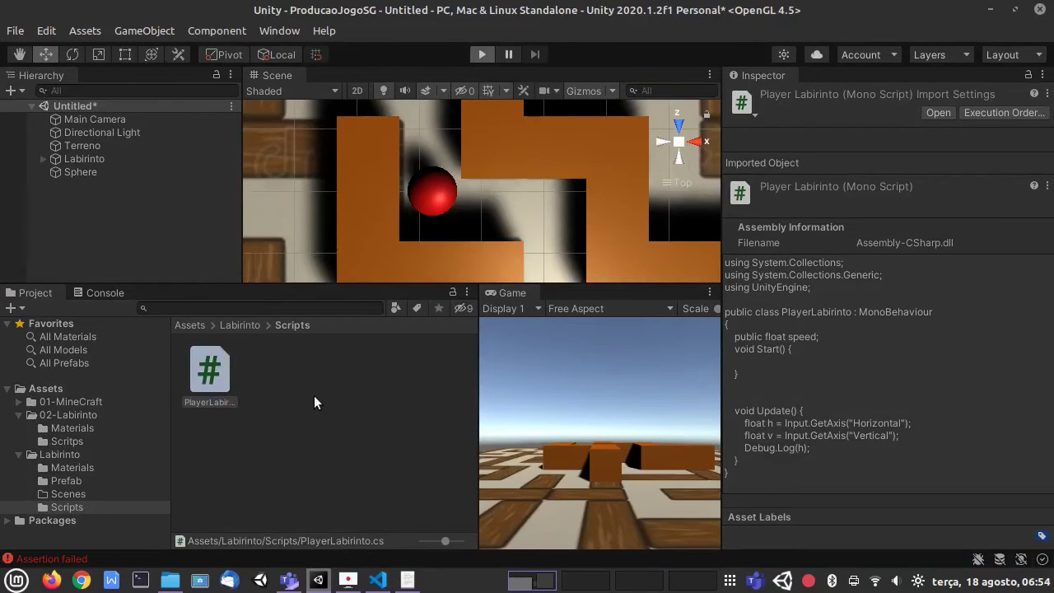
left_click(102, 293)
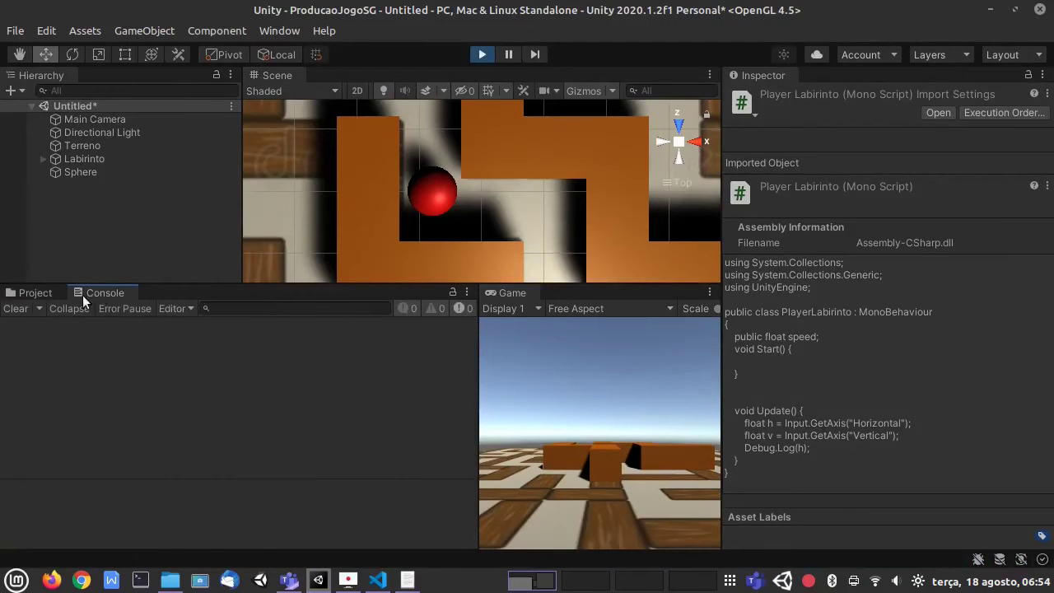
left_click(37, 293)
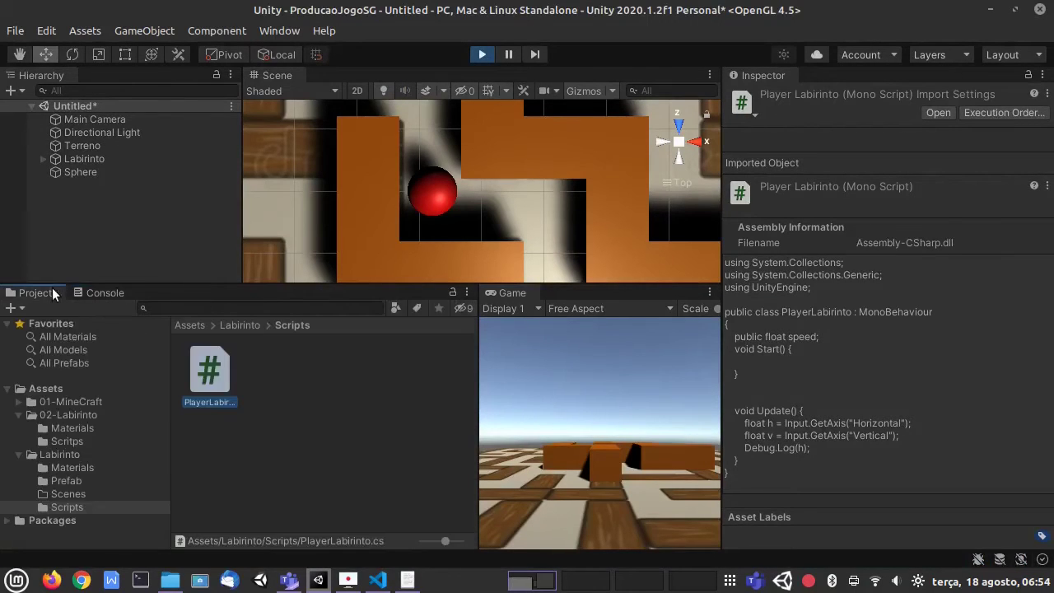
left_click(100, 295)
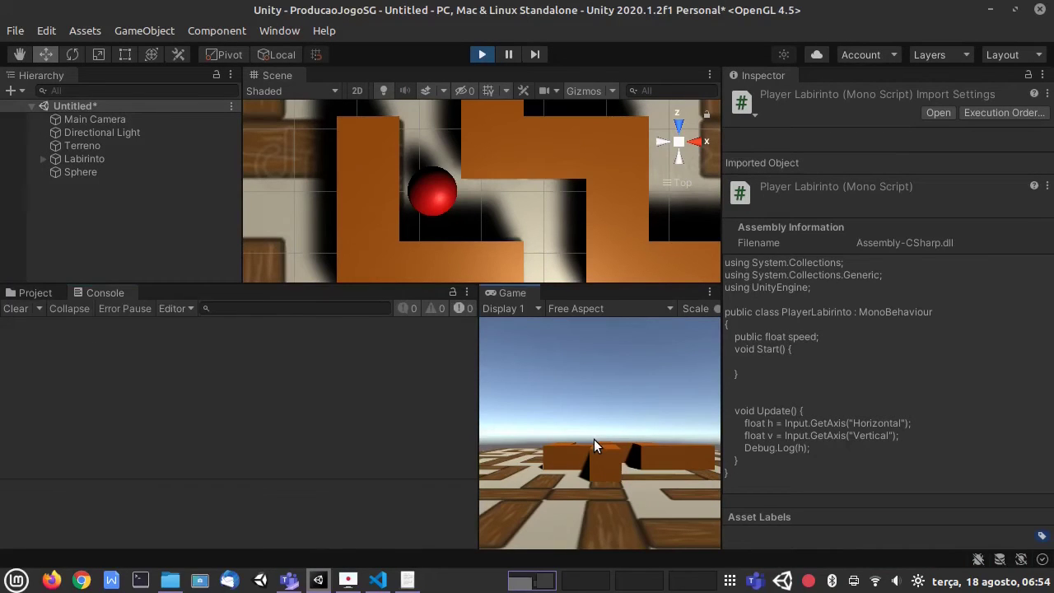
left_click(481, 54)
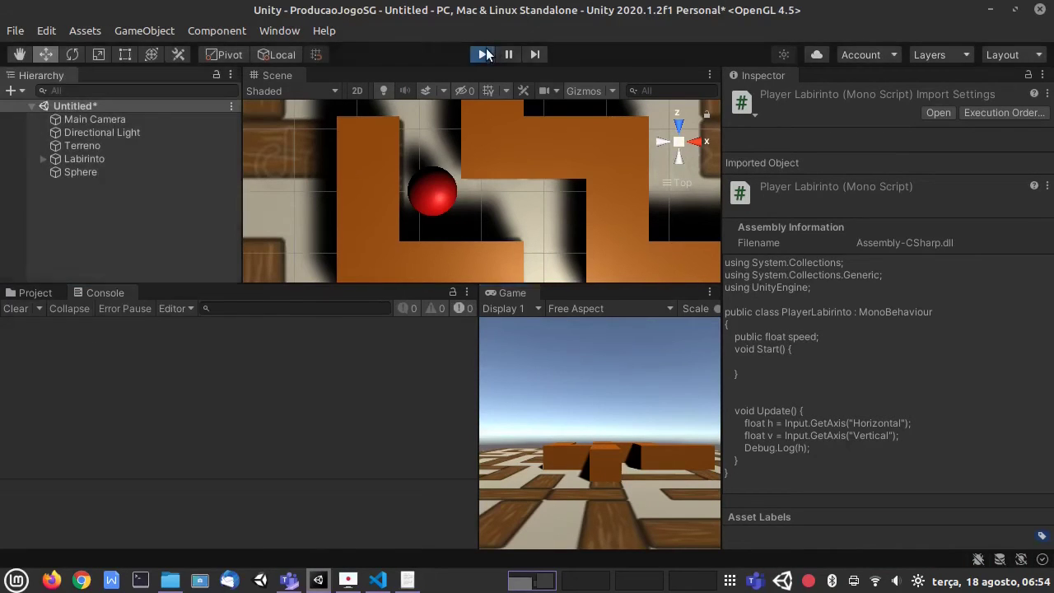
Attach the PlayerLabirinto script to the Sphere object
left_click(72, 172)
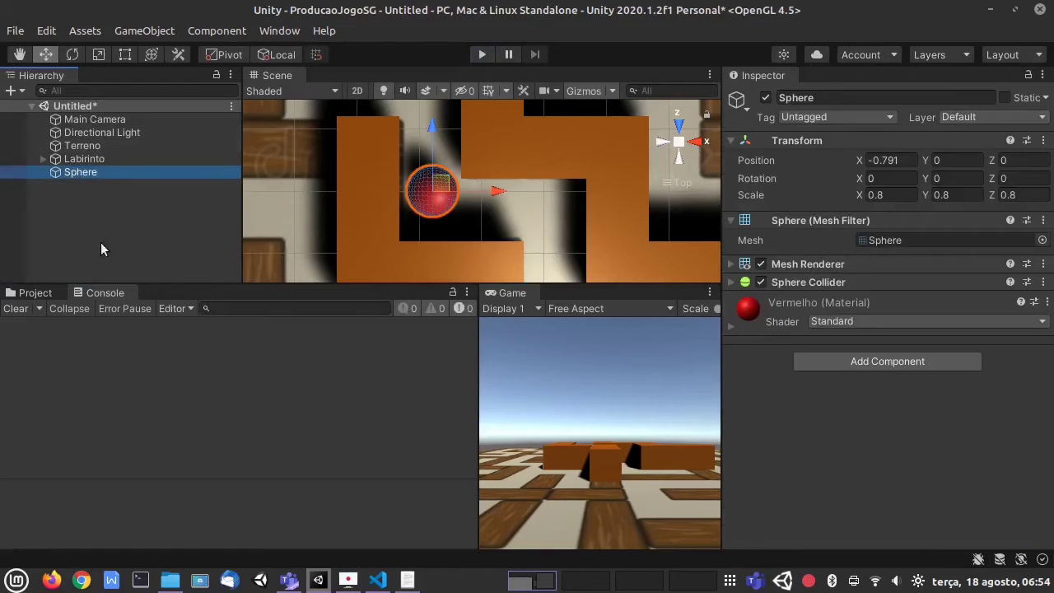
left_click(45, 293)
left_click_drag(218, 383, 87, 174)
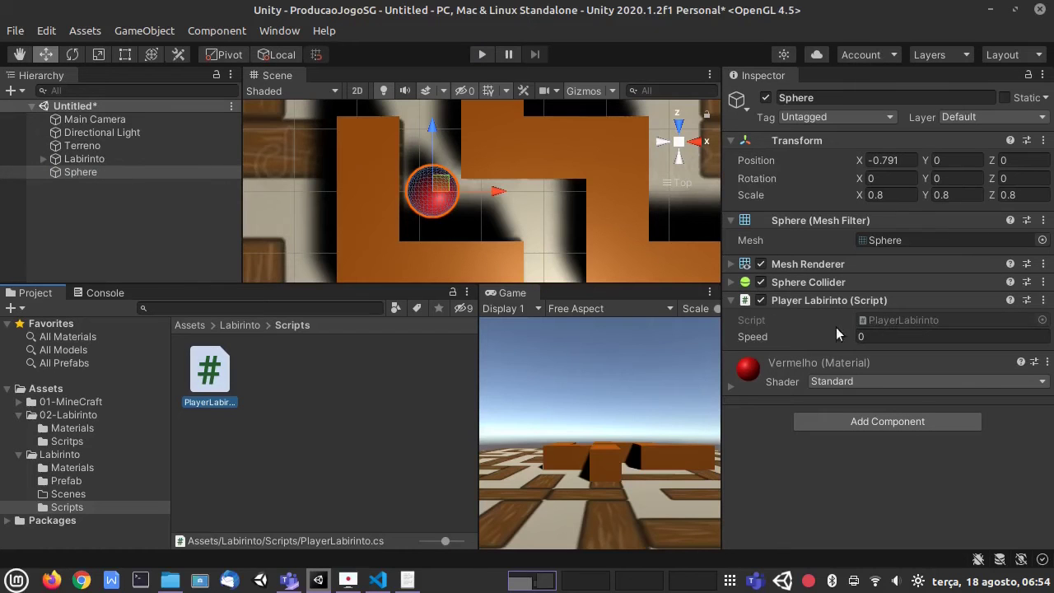
Run the game, check the logged horizontal axis values in the console while steering left and right, and stop it
left_click(483, 55)
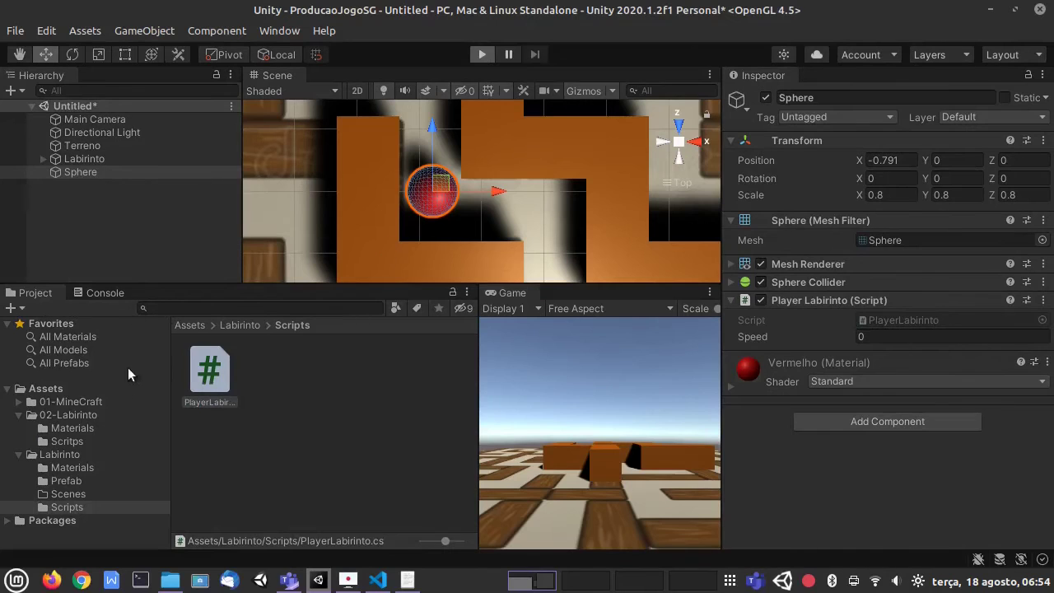
left_click(103, 291)
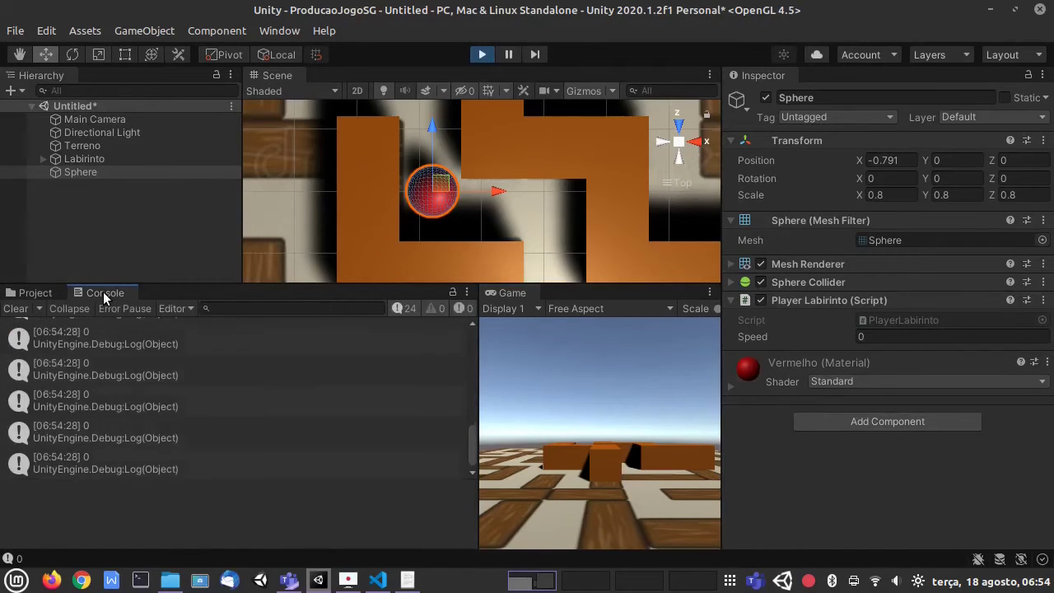
left_click(585, 417)
key("Left")
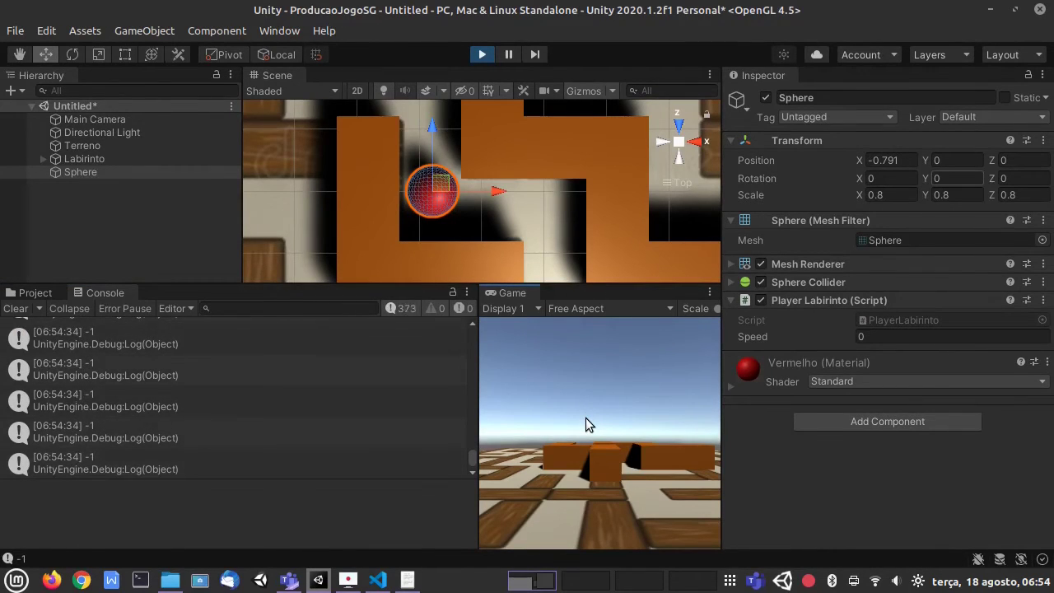
key("Right")
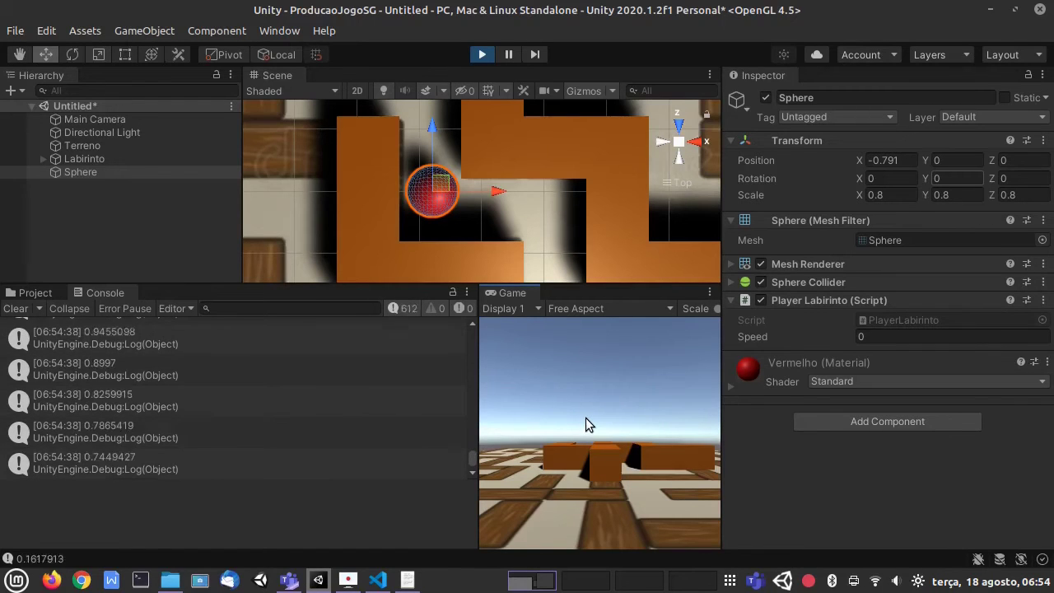
left_click(484, 56)
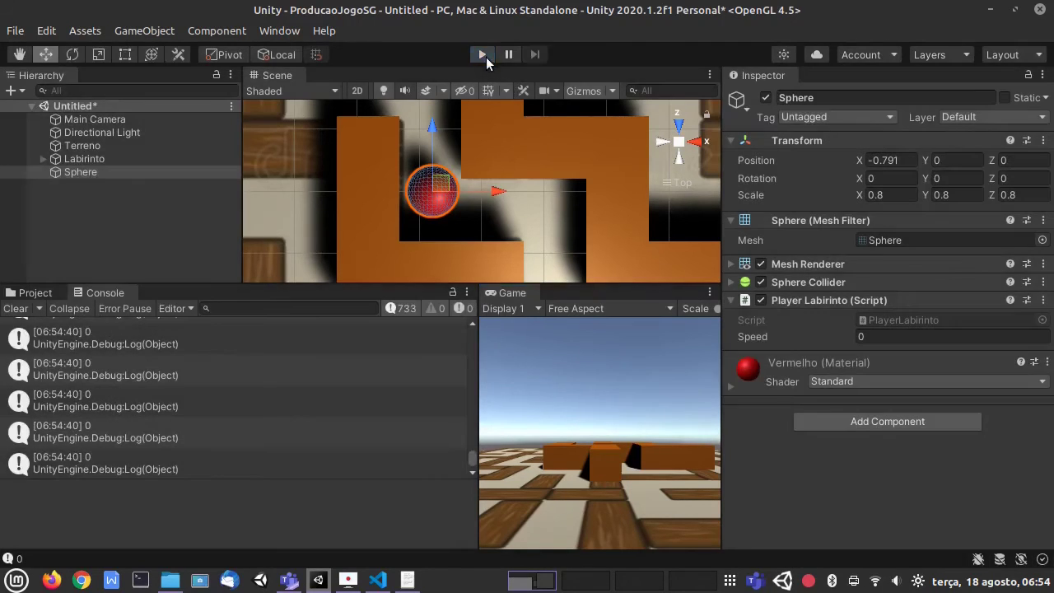
Add an empty line below Debug.Log(h); in Visual Studio Code and, in Unity, set the Sphere's X position to -0.76
left_click(377, 583)
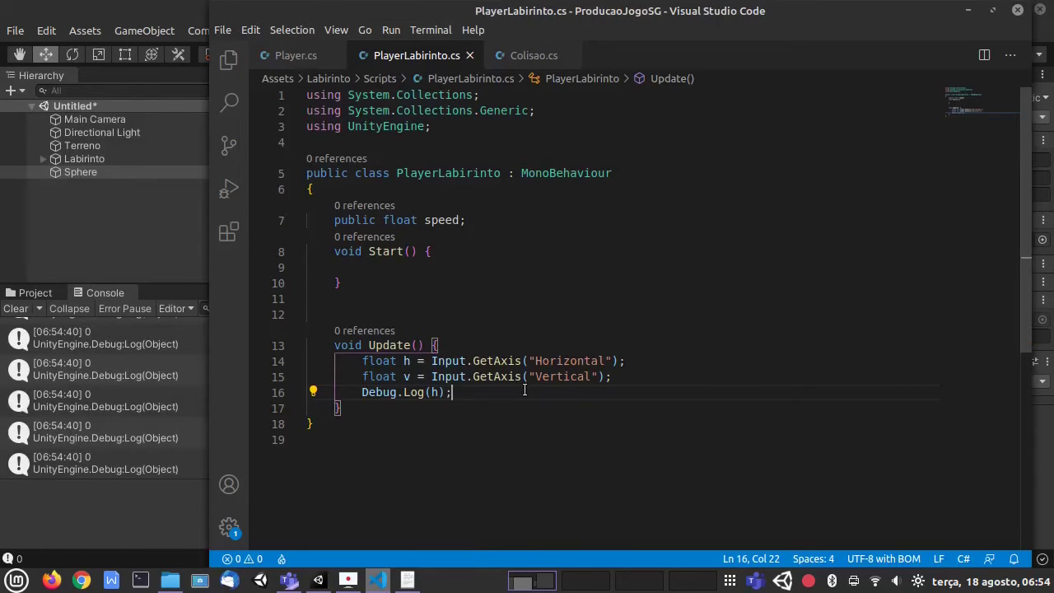
key("Return")
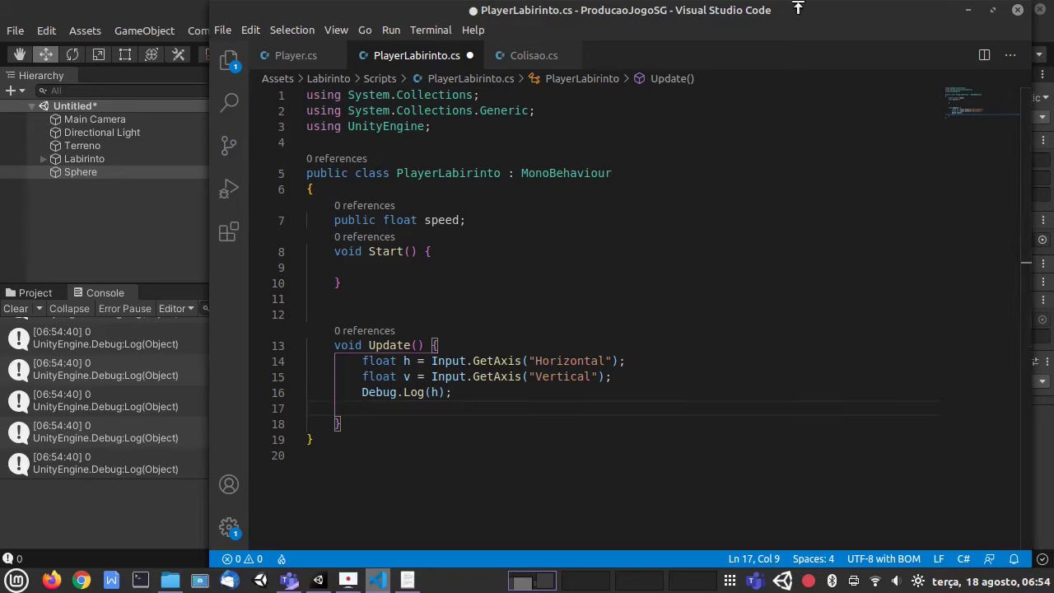
left_click_drag(797, 8, 615, 232)
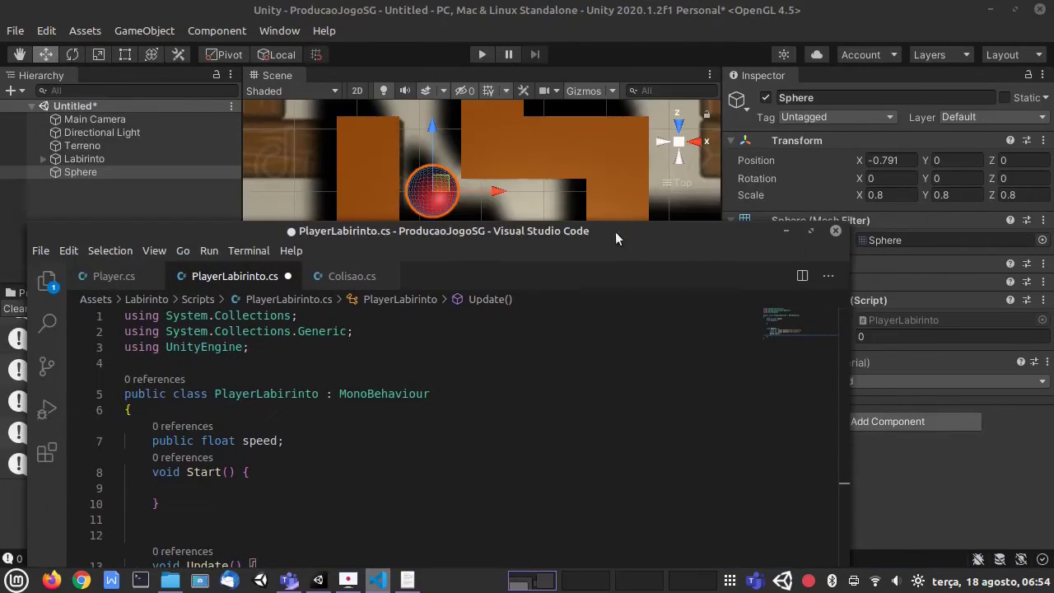
mouse_move(856, 160)
left_mouse_down()
mouse_move(877, 160)
mouse_move(835, 160)
mouse_move(865, 165)
left_mouse_up()
Return to Visual Studio Code and write transform.position = new Vector3(h, 0, 0) on the new last line of Update
left_click(377, 579)
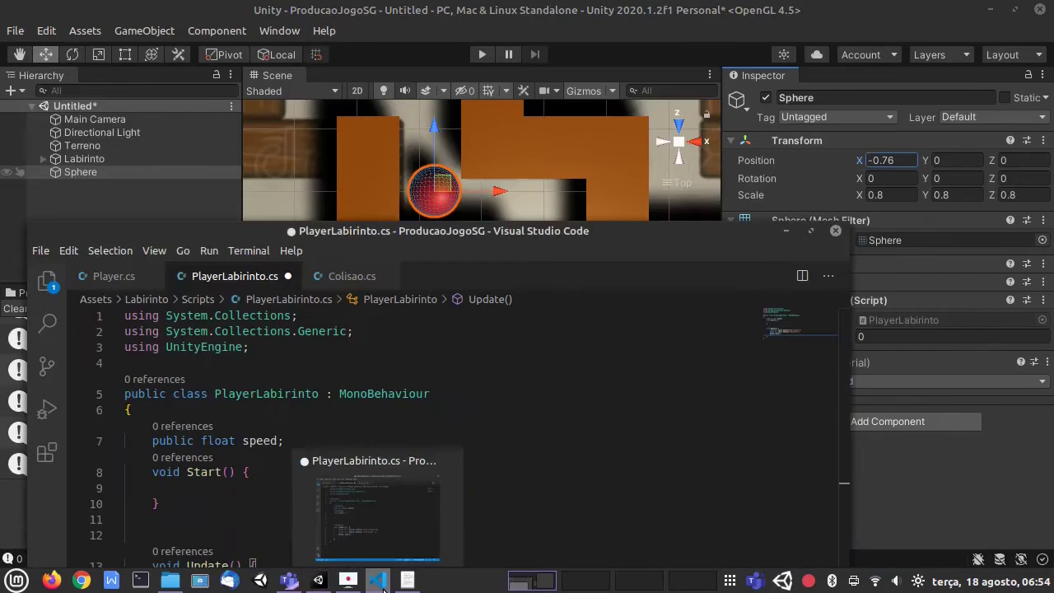
scroll(412, 412, "down", 3)
left_click_drag(358, 219, 384, 73)
type("ransform.")
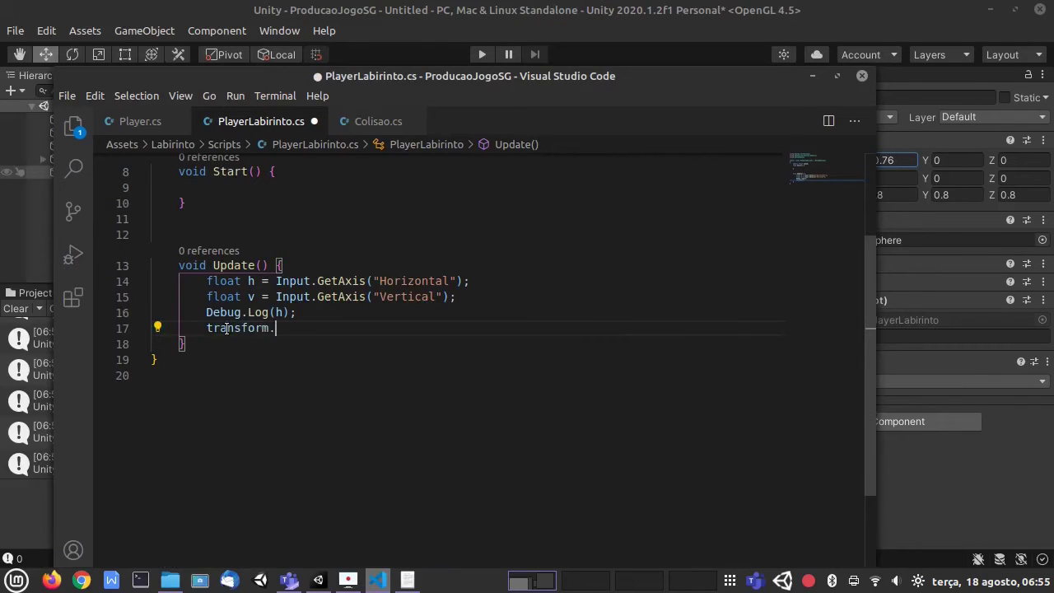
left_click_drag(622, 76, 605, 207)
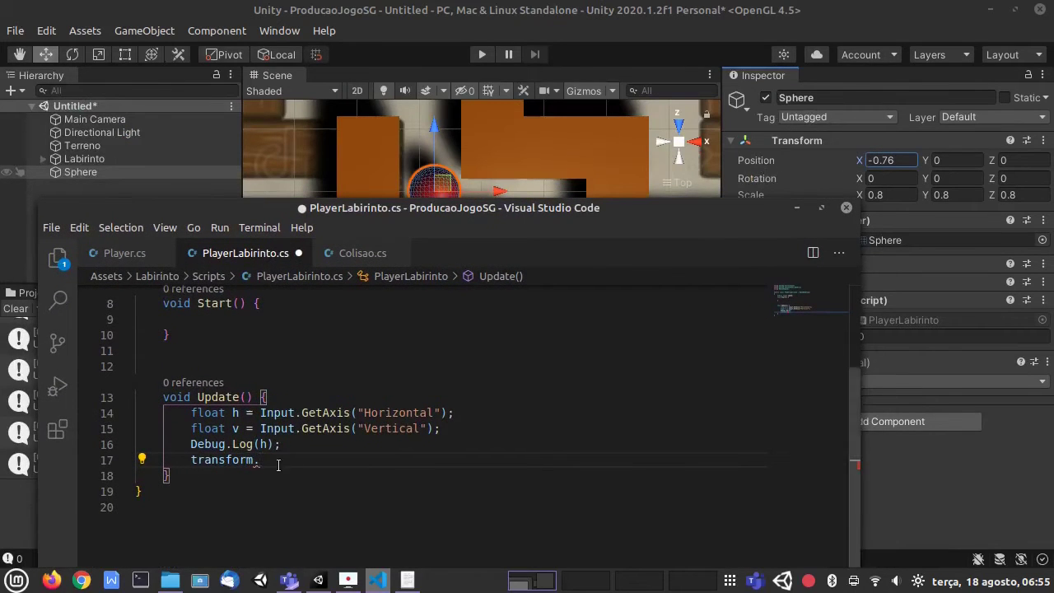
type("position =")
type("ne")
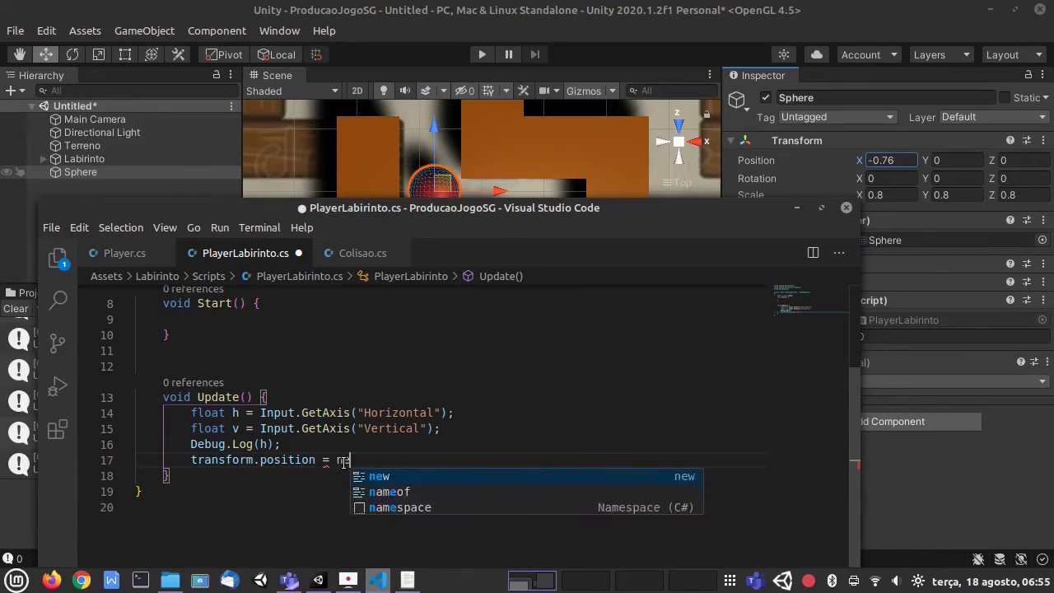
type("w Vector3(")
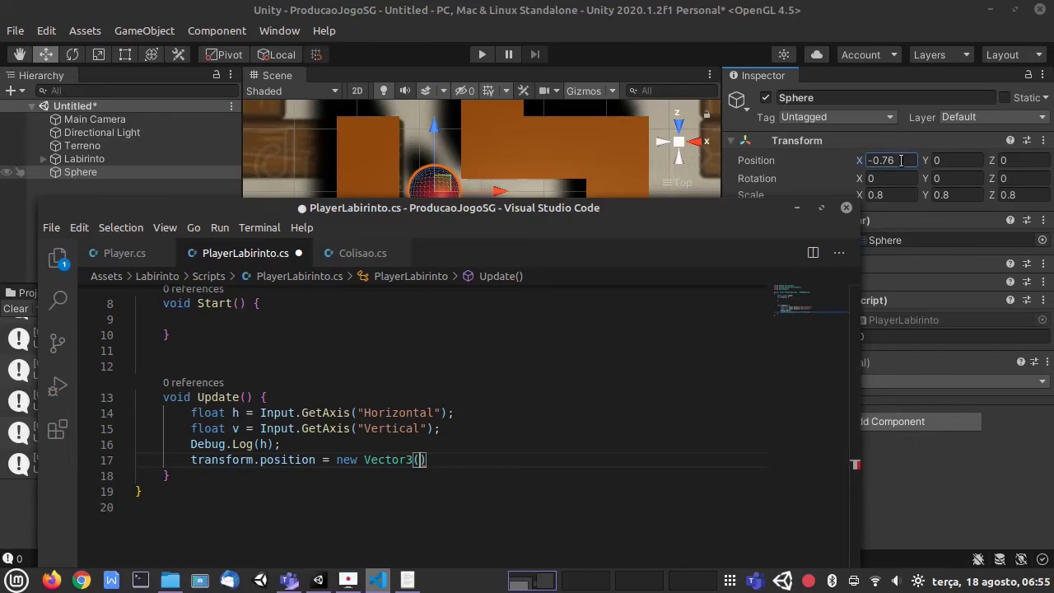
type("h, ")
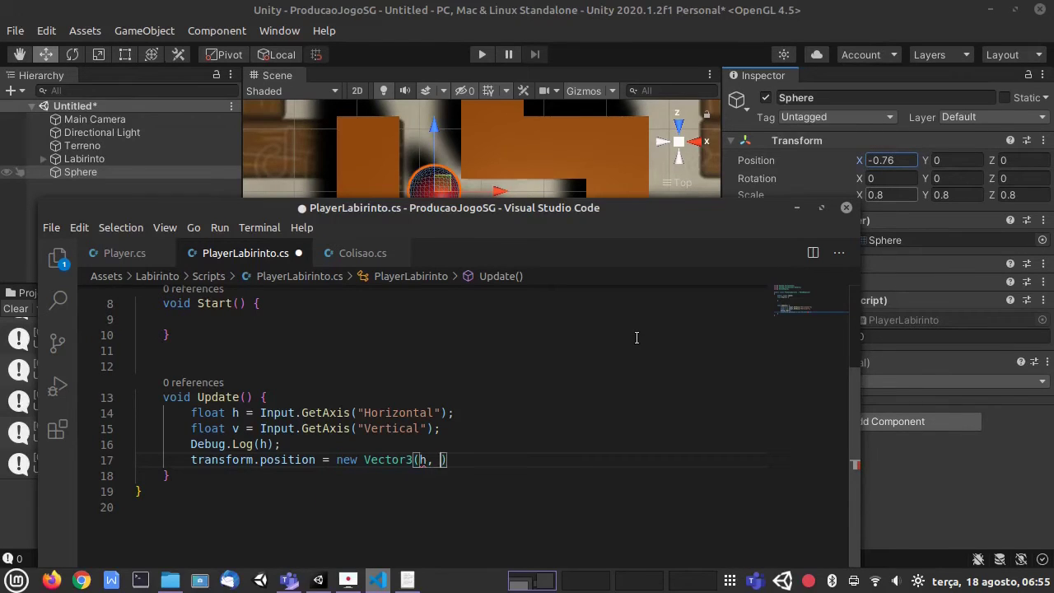
type("0, 0")
Extend the assignment to transform.position = transform.position + new Vector3(h, 0, 0); and save the script
left_click(333, 459)
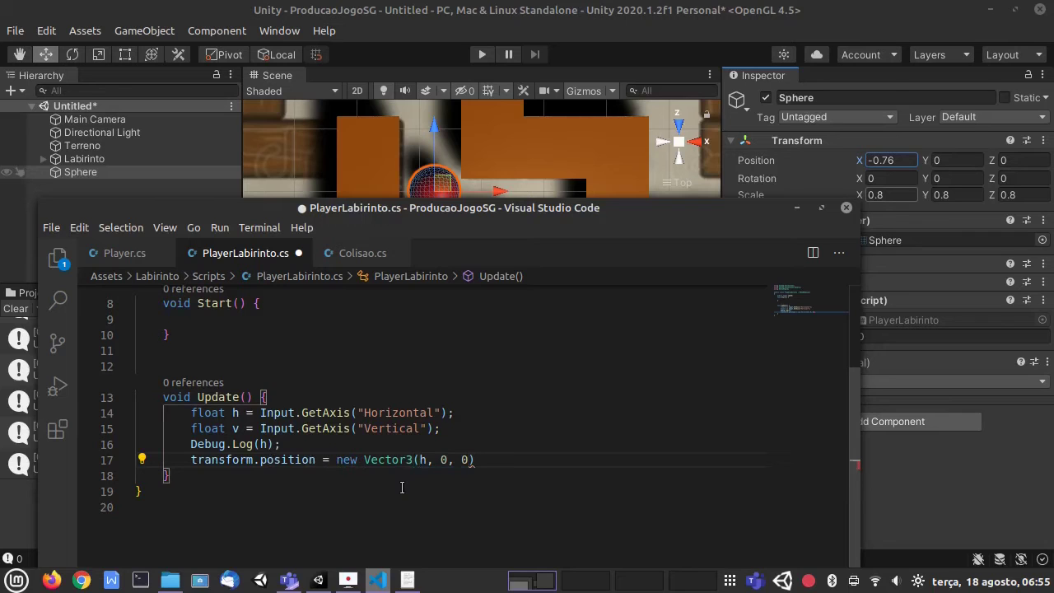
type("transform.pos")
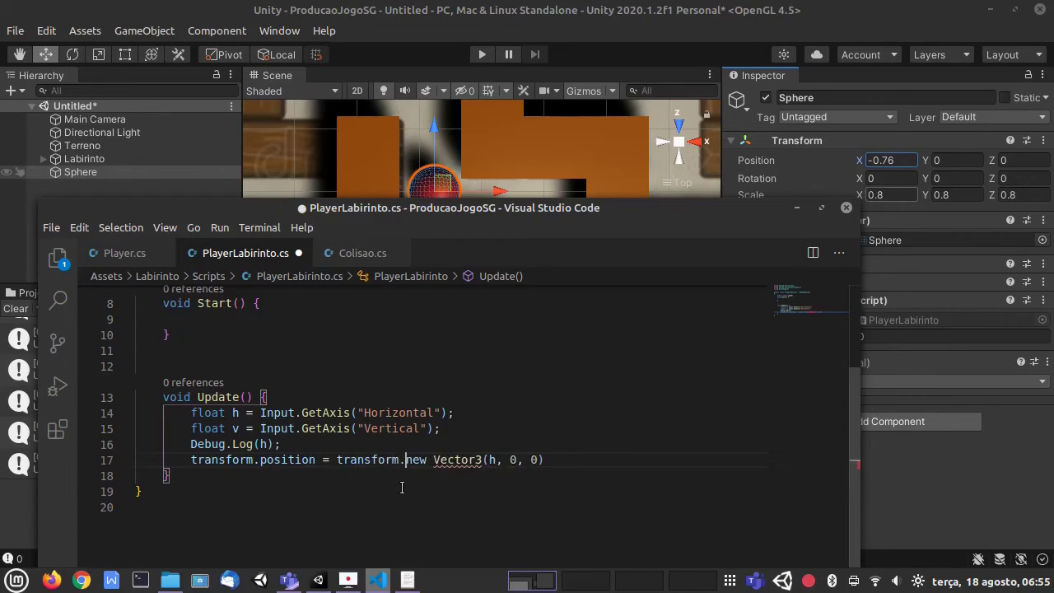
type("ition +")
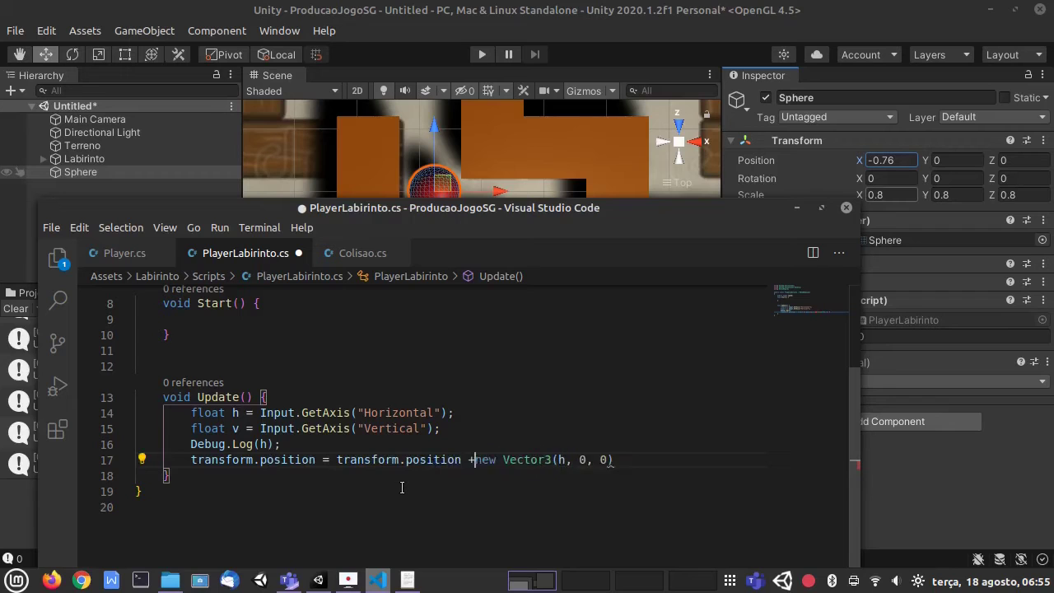
key("End")
type(";")
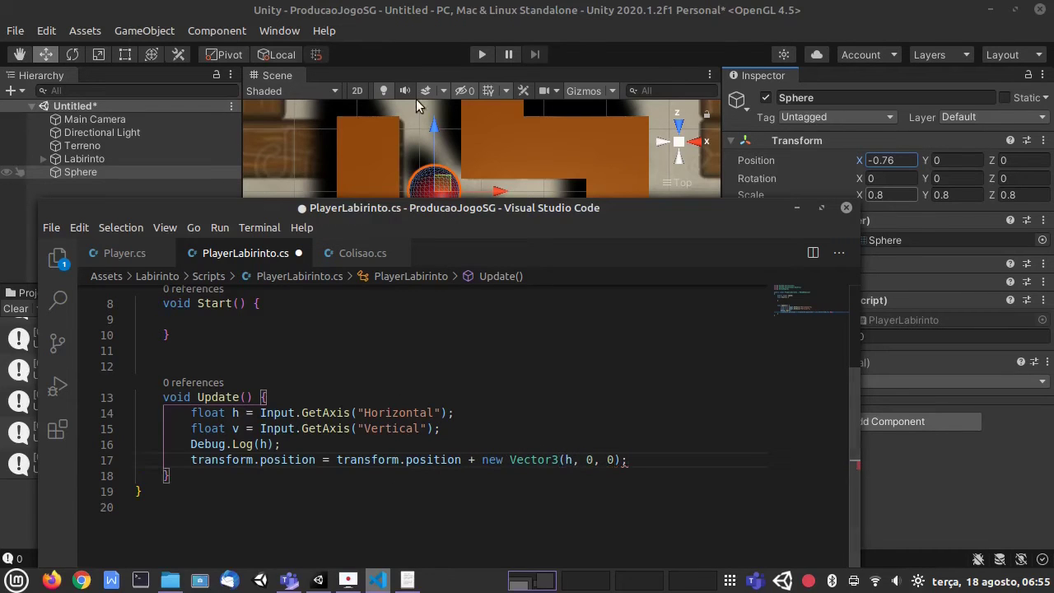
Switch to Unity, run the game, test moving the sphere left and right repeatedly, and stop it
left_click(478, 38)
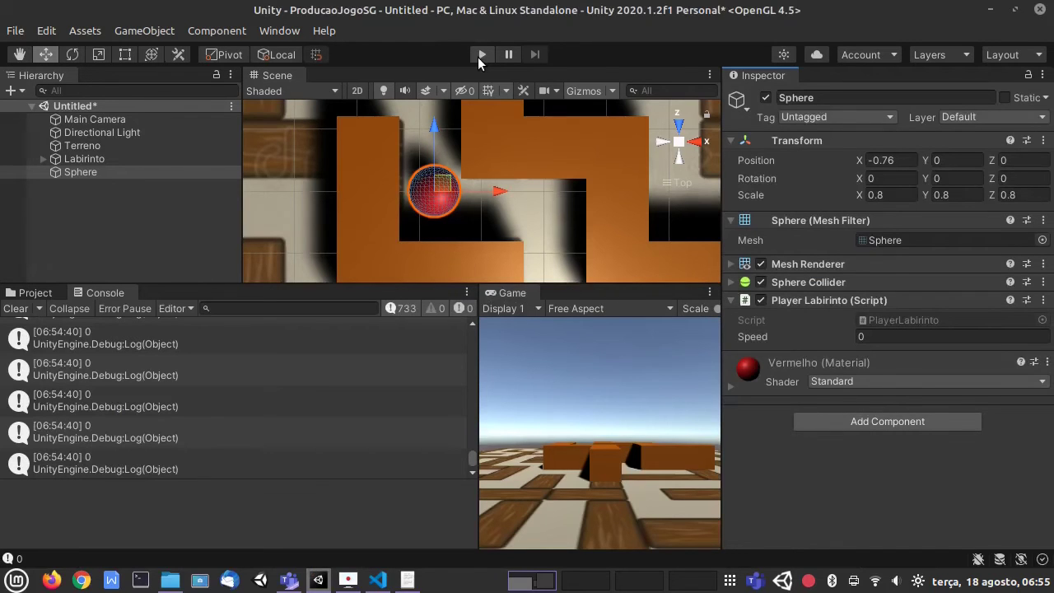
left_click(480, 55)
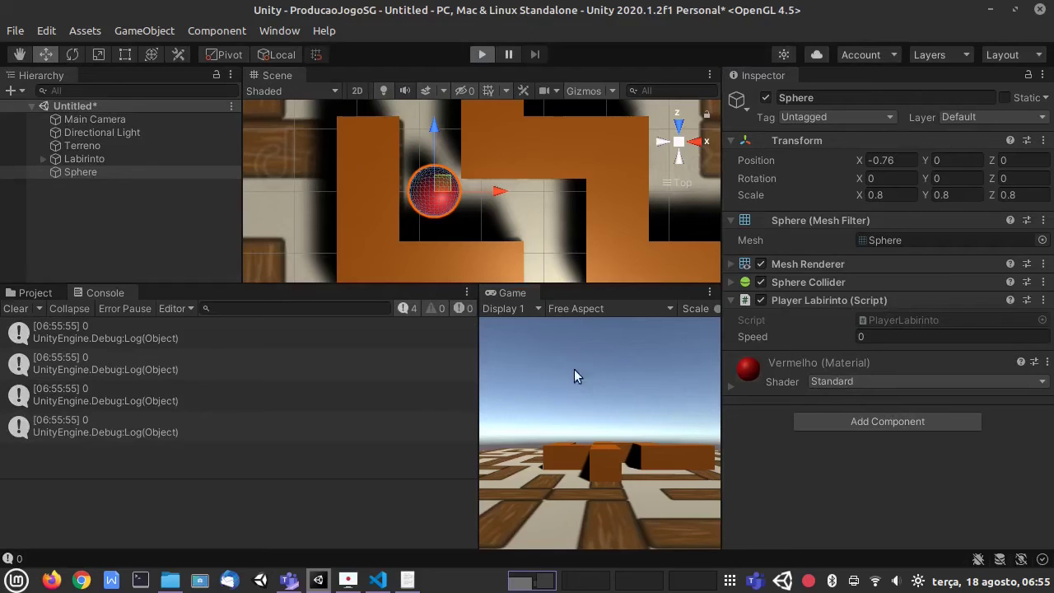
key("Right")
key("Left")
key("Right")
key("Left")
key("Right")
key("Left")
key("Right")
key("Left")
key("Right")
key("Left")
key("Right")
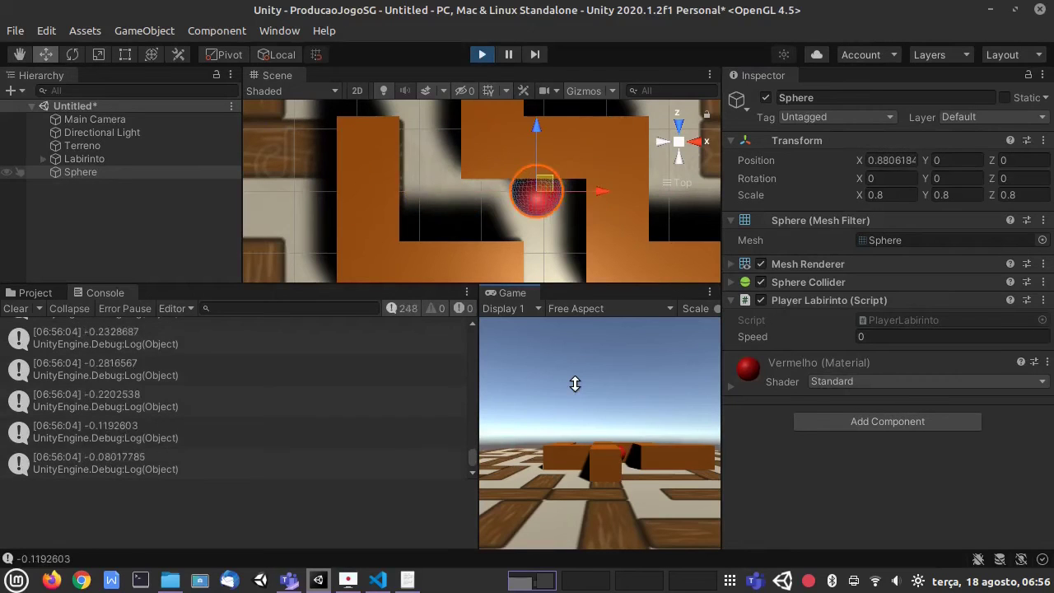
key("Left")
left_click(482, 54)
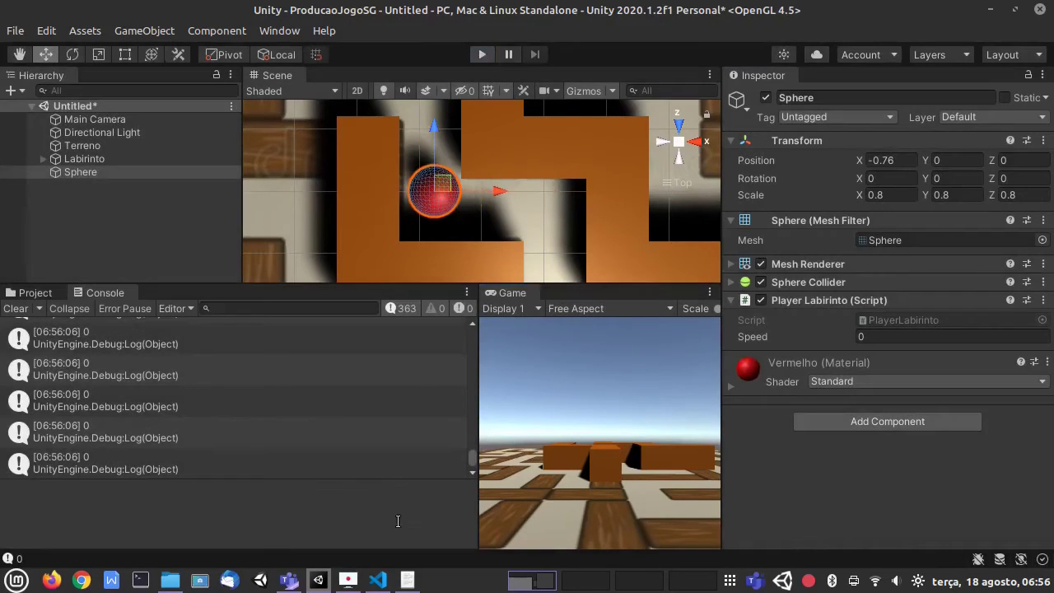
Return to Visual Studio Code and start a transform.Translate call with h as first argument, directly below Debug.Log(h);
left_click(378, 580)
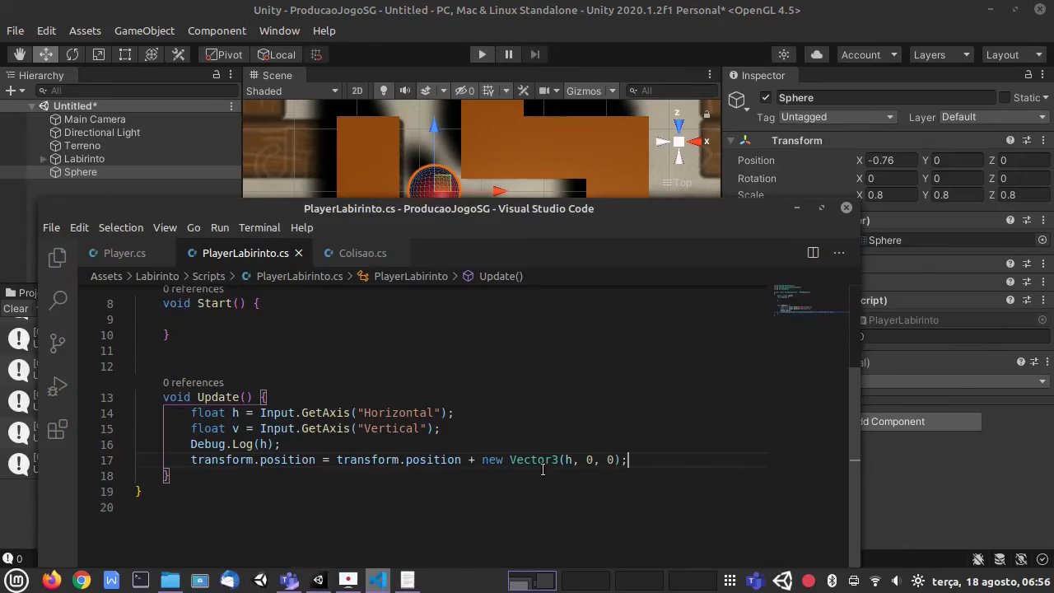
left_click(296, 444)
key("Return")
type("transform.Tr")
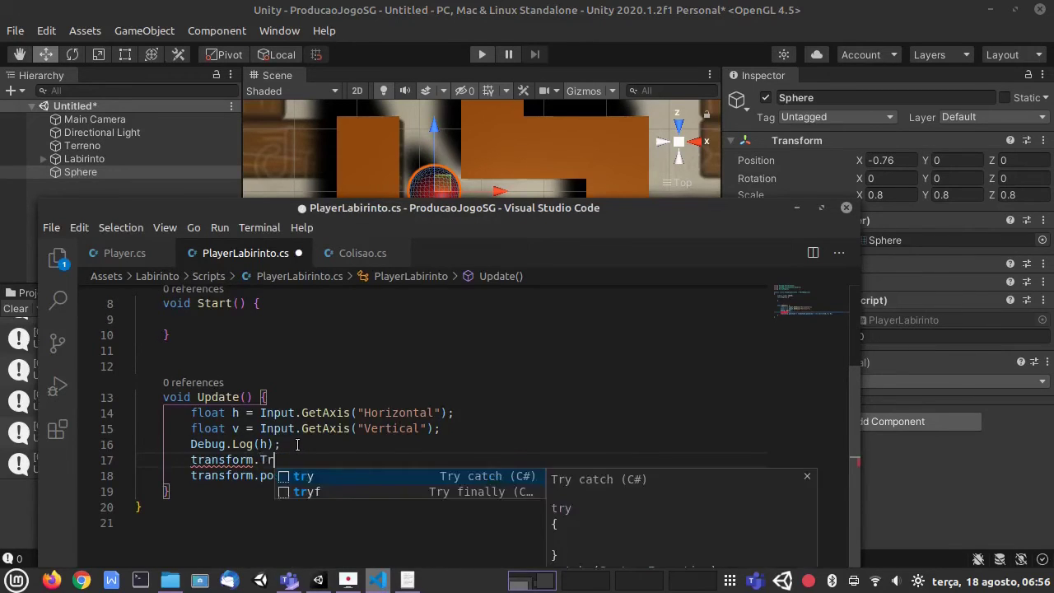
type("anslate(h")
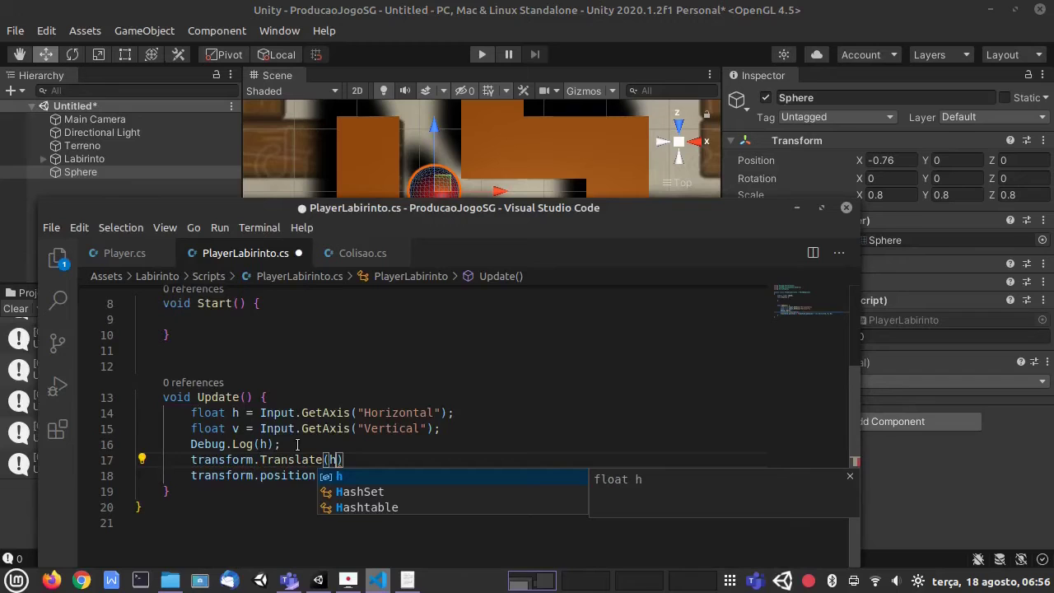
type(",")
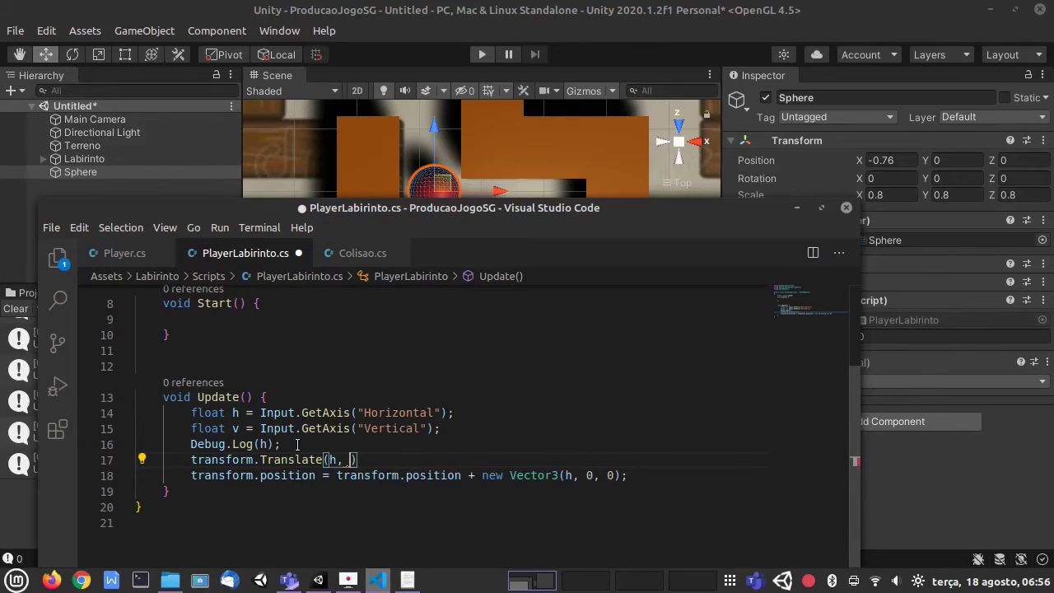
Delete the transform.position assignment line below the Translate call in Update()
key("Left")
key("Left")
key("Left")
key("Left")
key("Left")
key("End")
key("Down")
key("ctrl+Left")
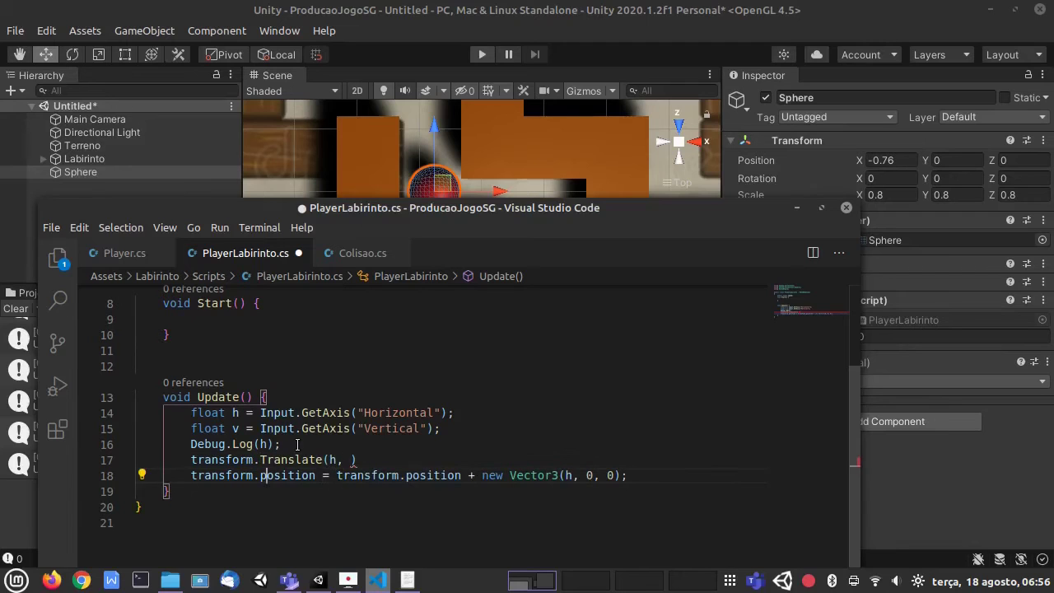
key("Right")
key("Right")
key("Right")
key("Right")
key("Right")
key("Right")
key("Right")
key("End")
key("shift+Up")
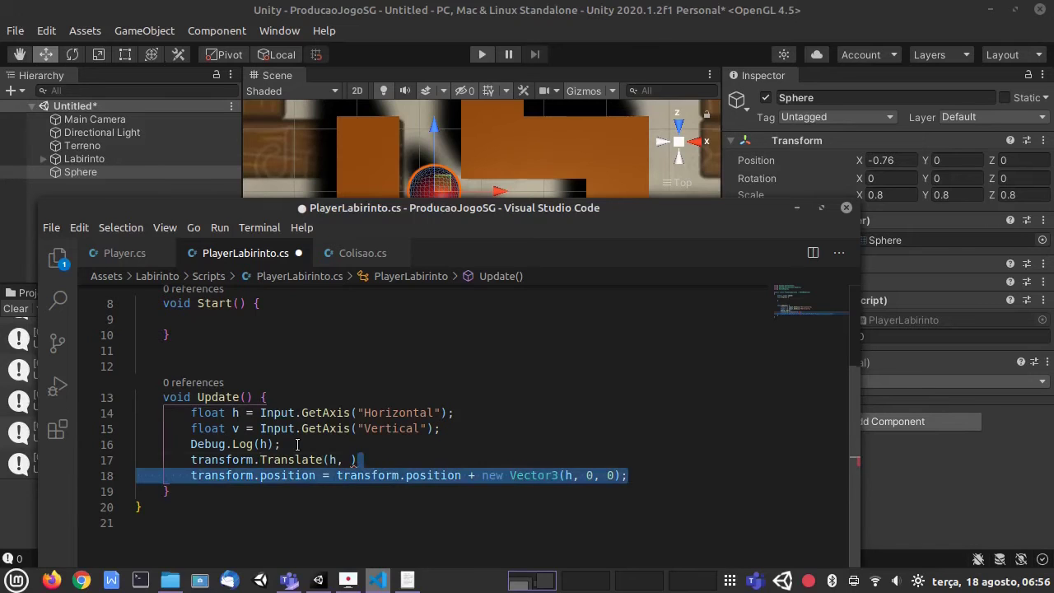
key("BackSpace")
Complete the call as transform.Translate(h, 0, v); and save the PlayerLabirinto script
key("Left")
key("Left")
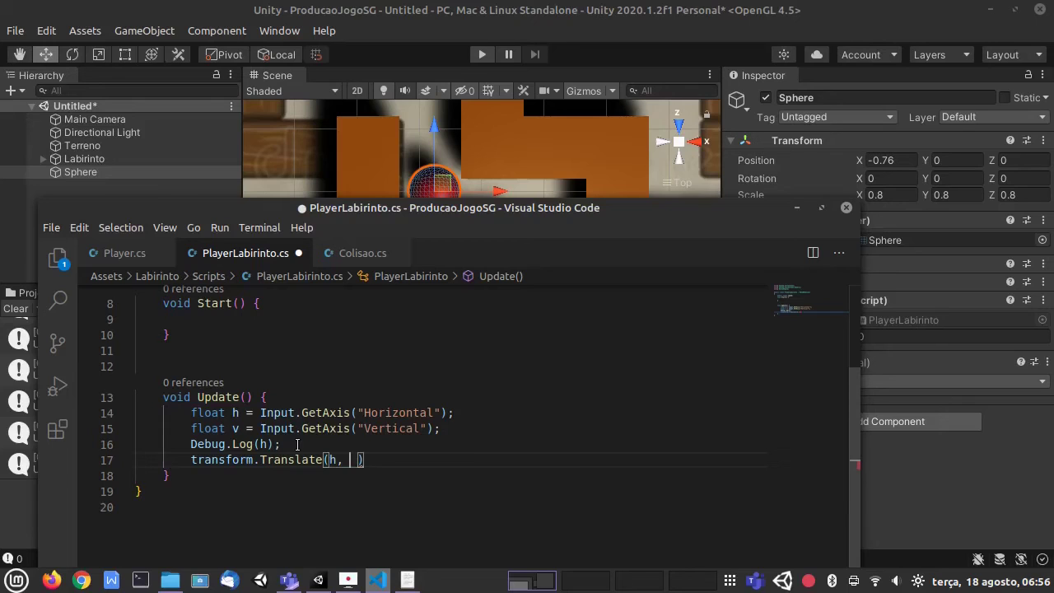
type("0, v")
key("Escape")
key("Delete")
key("End")
type(";")
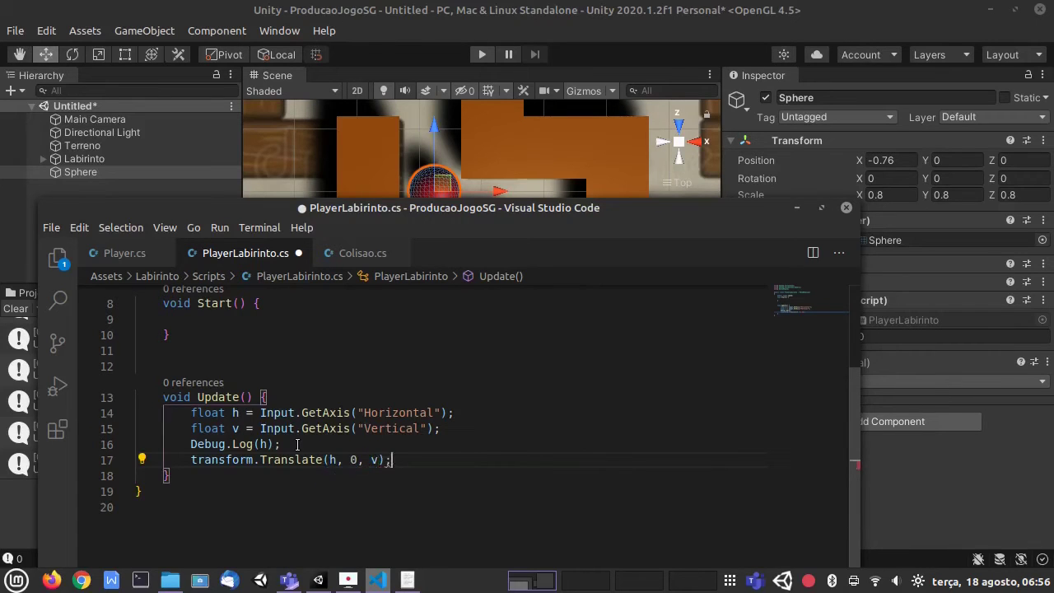
key("ctrl+s")
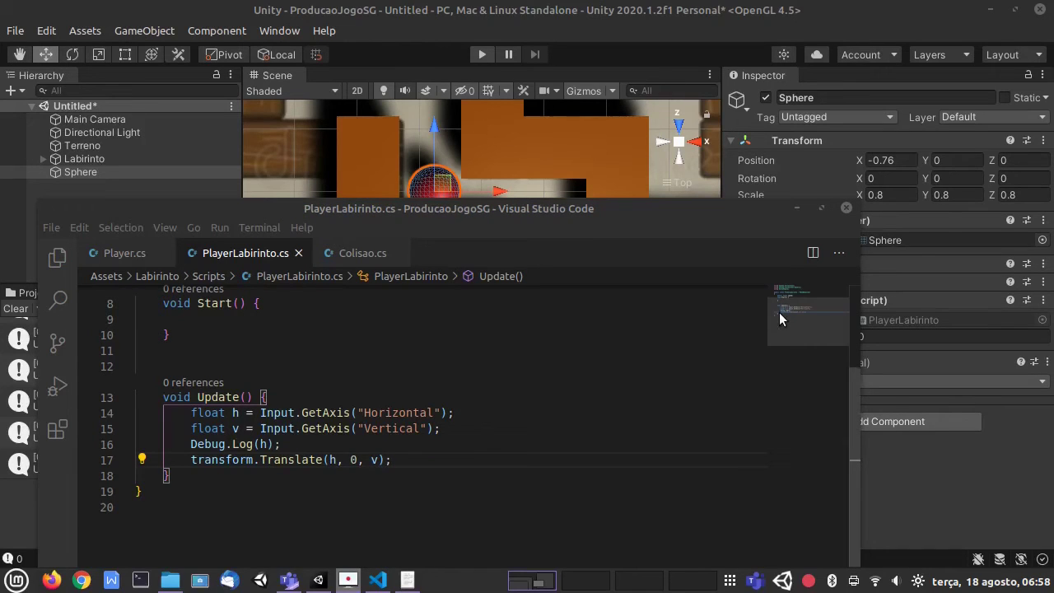
left_click(404, 467)
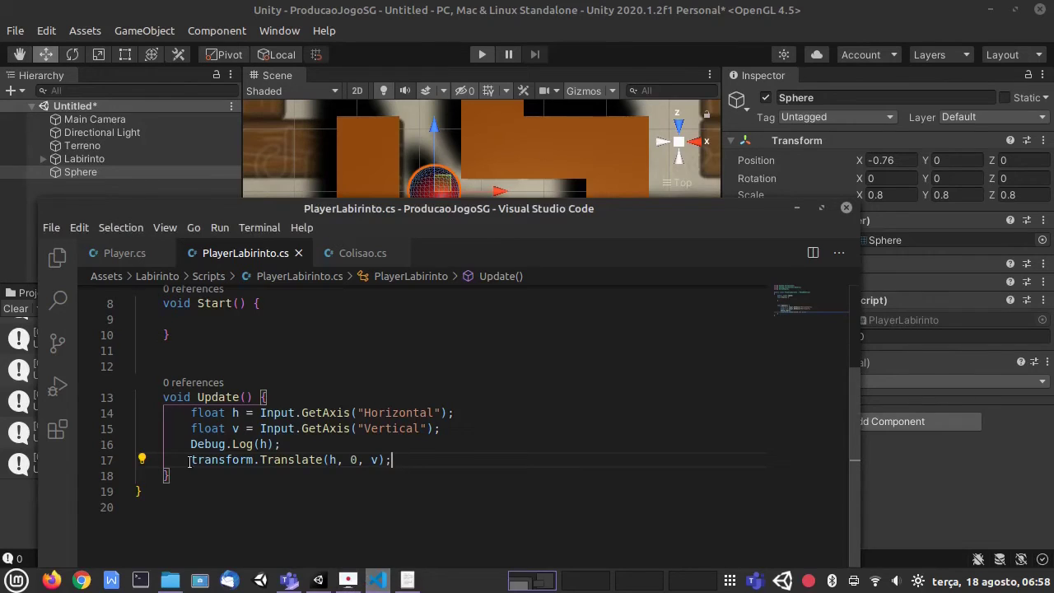
left_click_drag(260, 459, 330, 459)
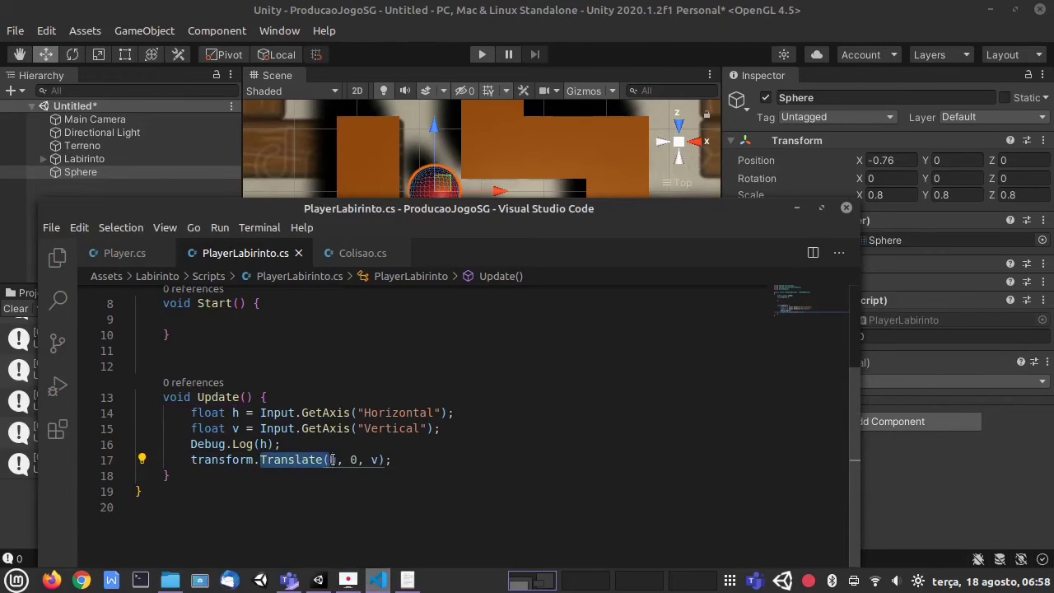
left_click(336, 459)
left_click(374, 459)
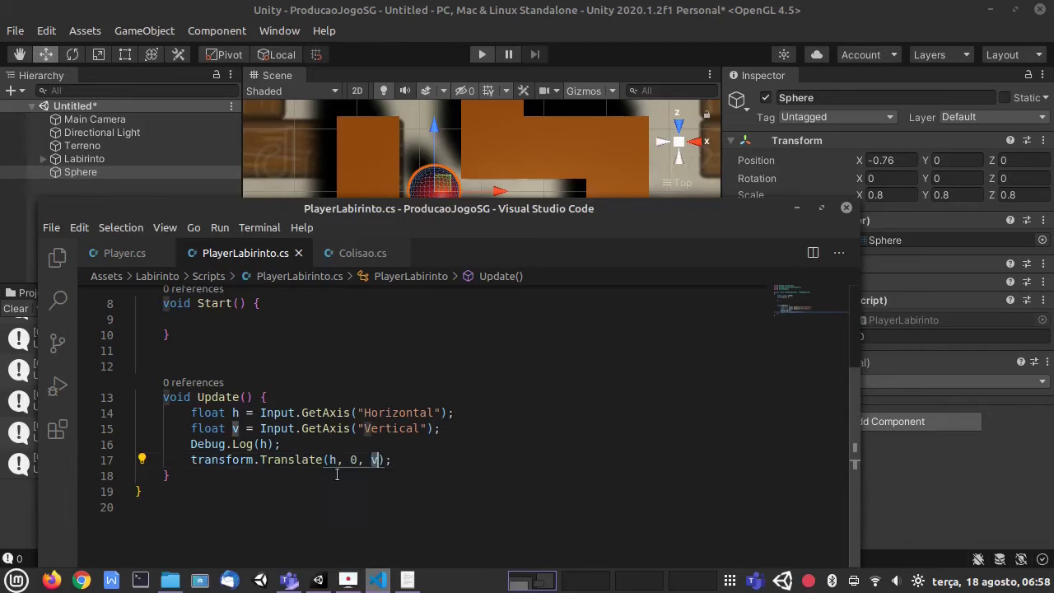
left_click(352, 459)
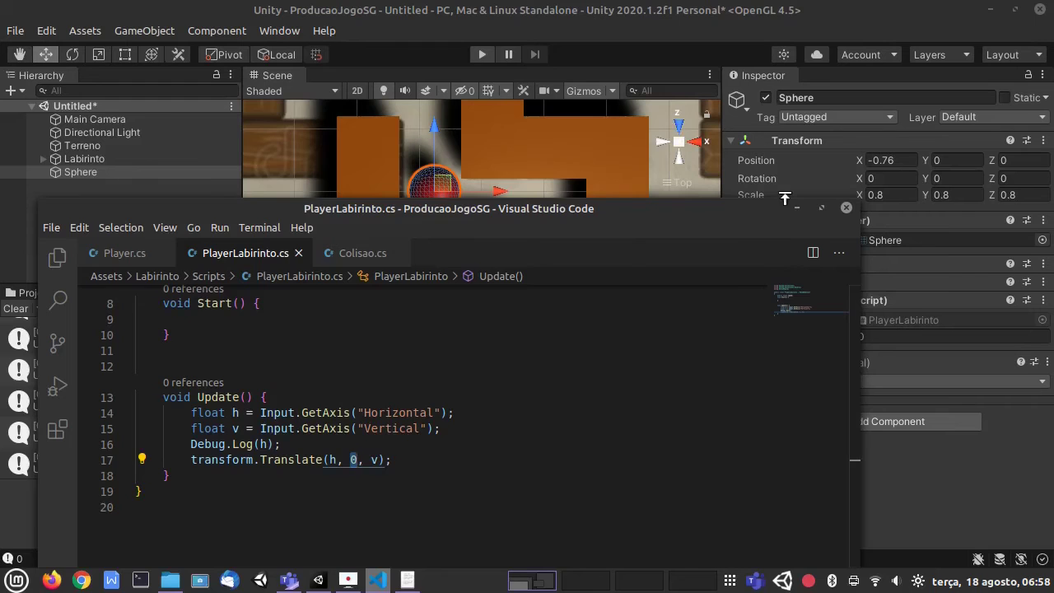
Switch to Unity, run the game to test the sphere's movement, and stop it
left_click(795, 207)
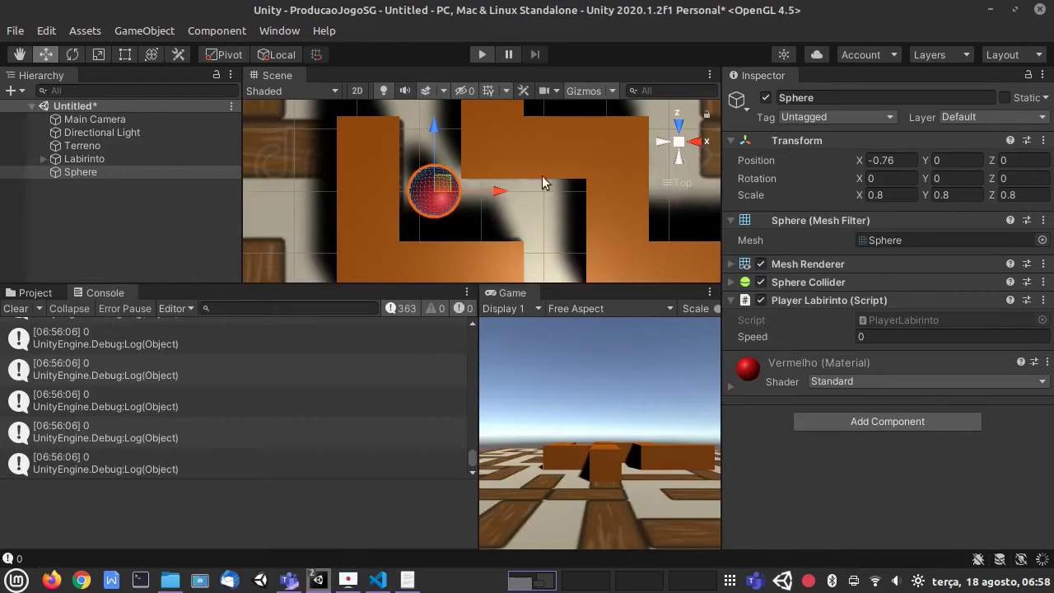
left_click(482, 55)
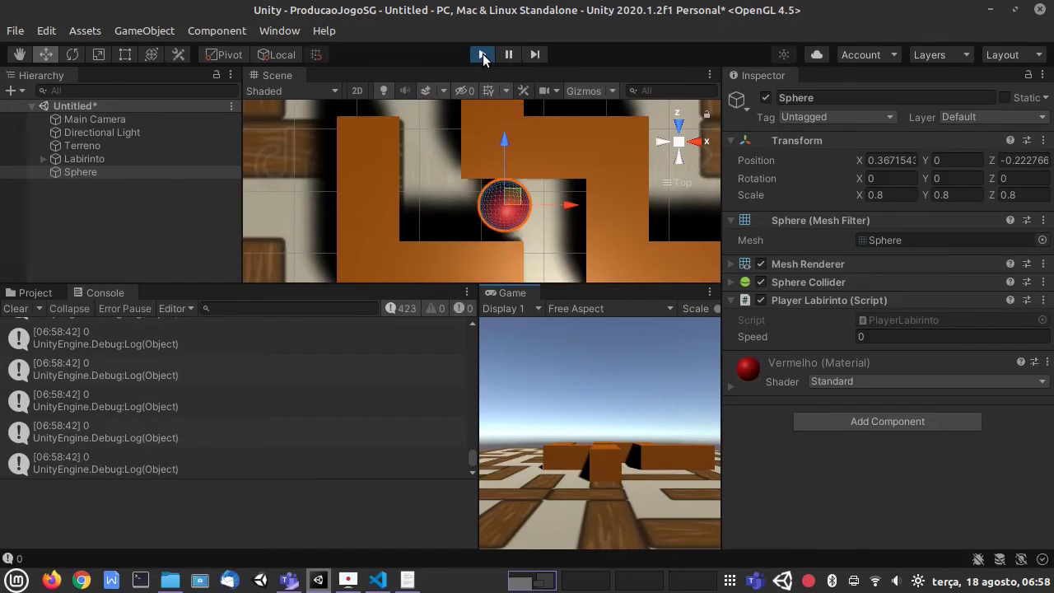
left_click(482, 55)
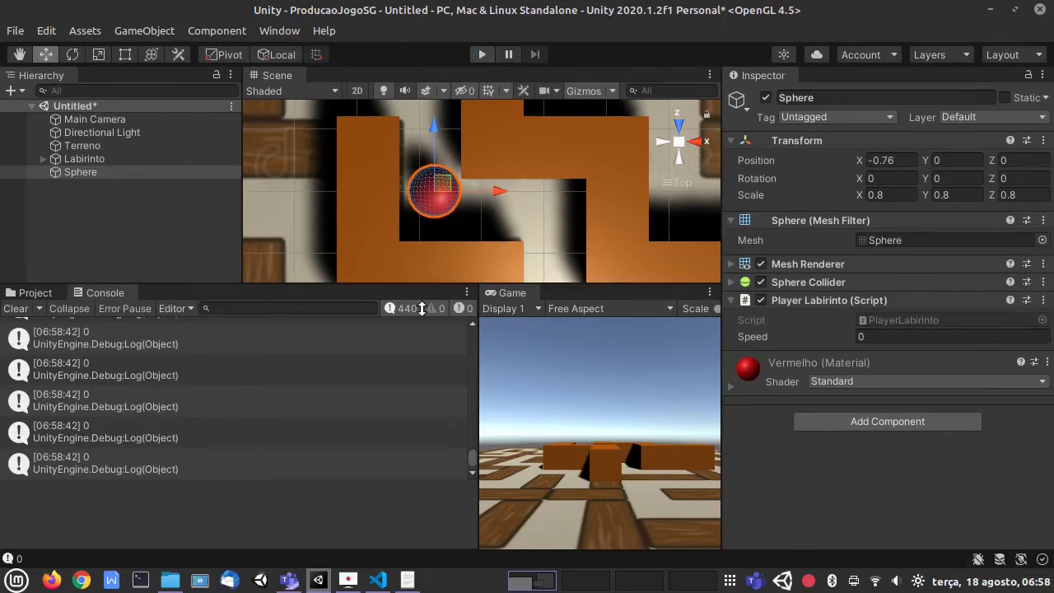
In Visual Studio Code, multiply both h and v by speed in the Translate call and save the script
left_click(376, 581)
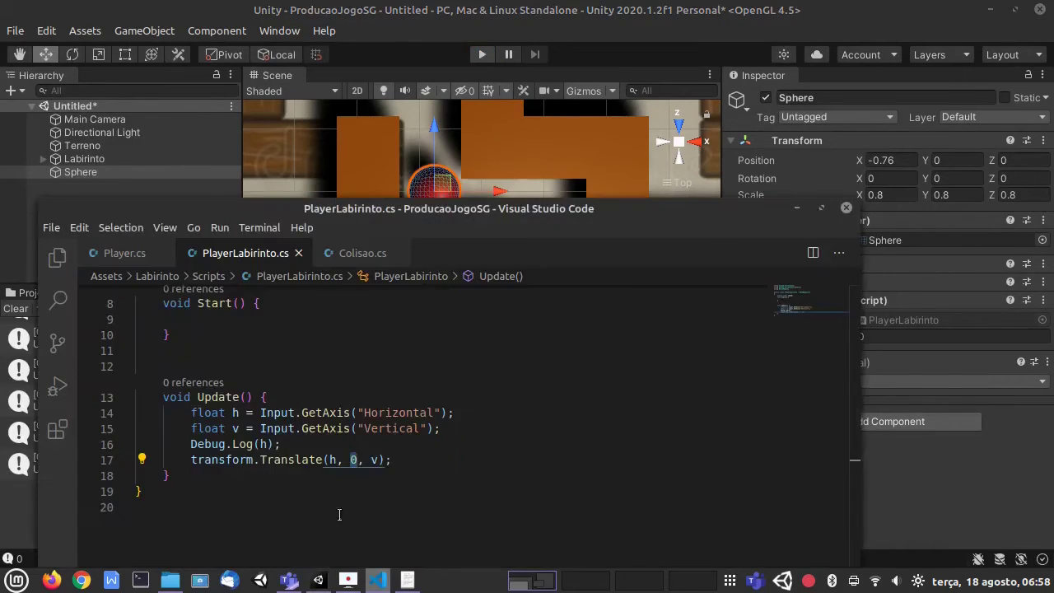
scroll(309, 389, "up", 3)
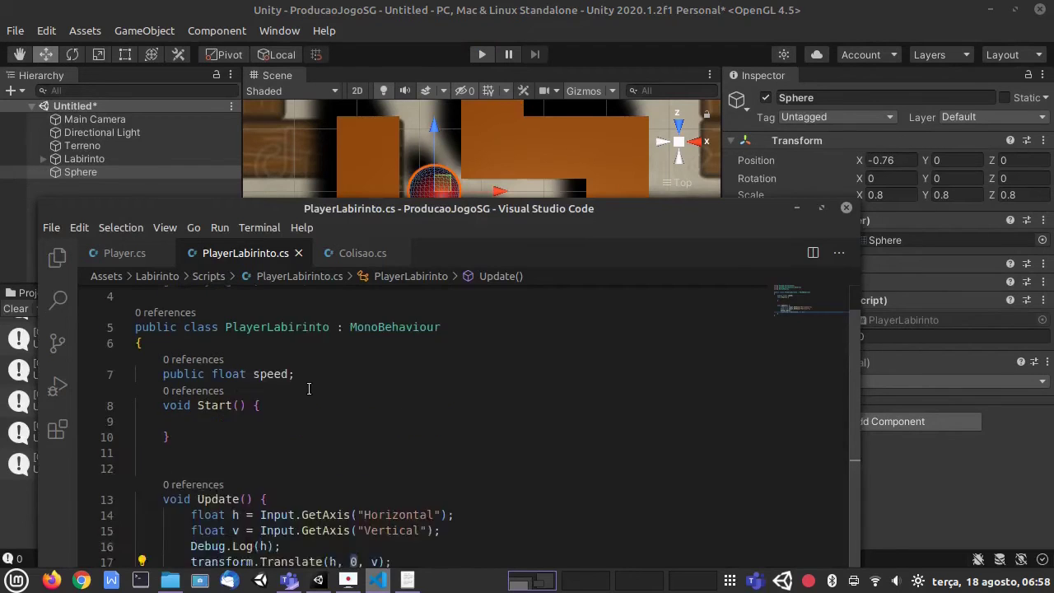
scroll(300, 422, "down", 3)
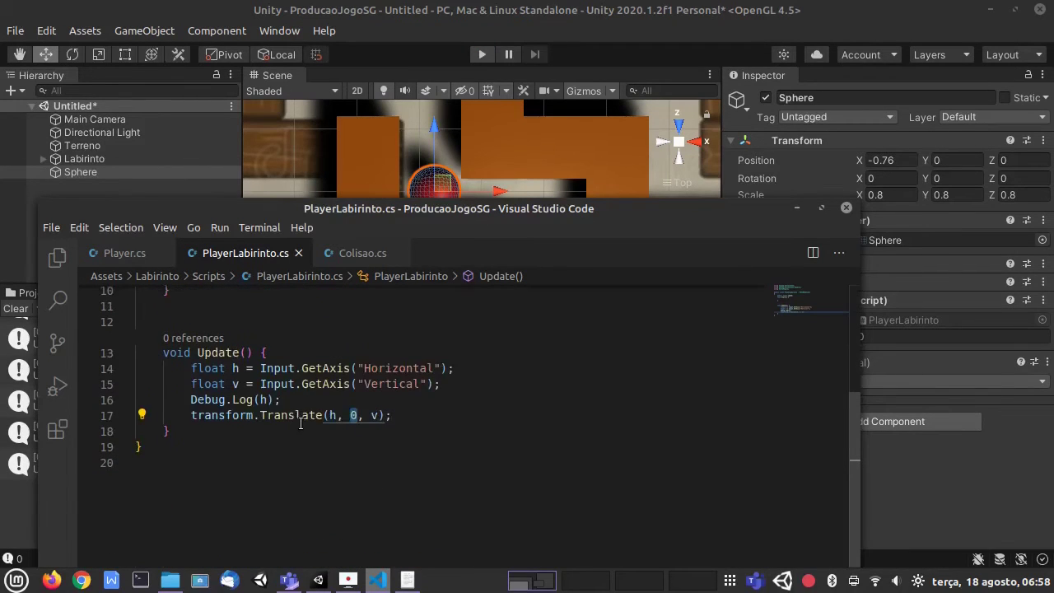
left_click(339, 416)
type("j *")
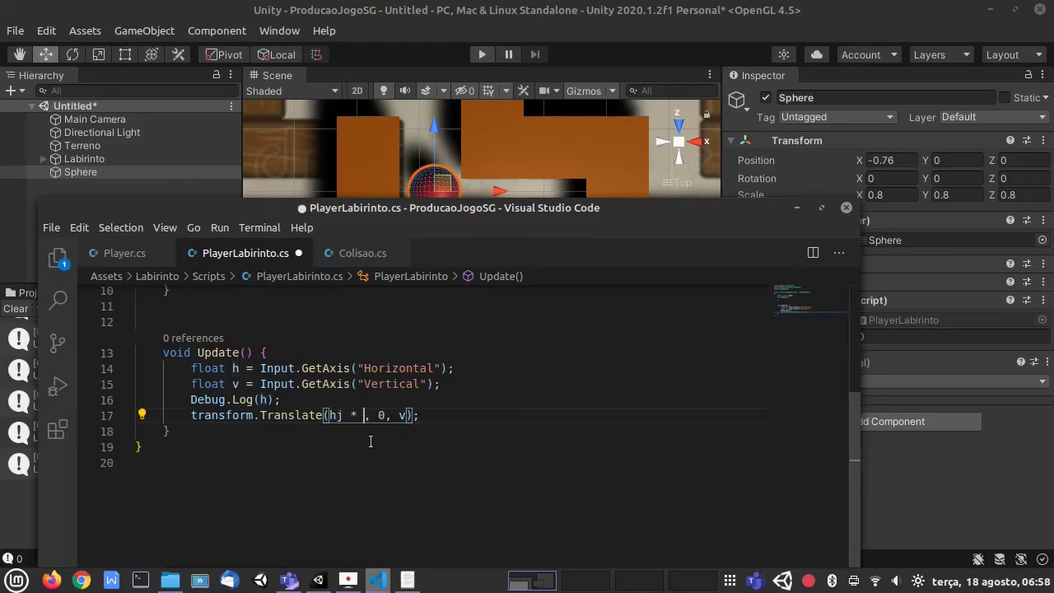
key("BackSpace")
key("BackSpace")
key("BackSpace")
type("* spe")
key("Tab")
key("Right")
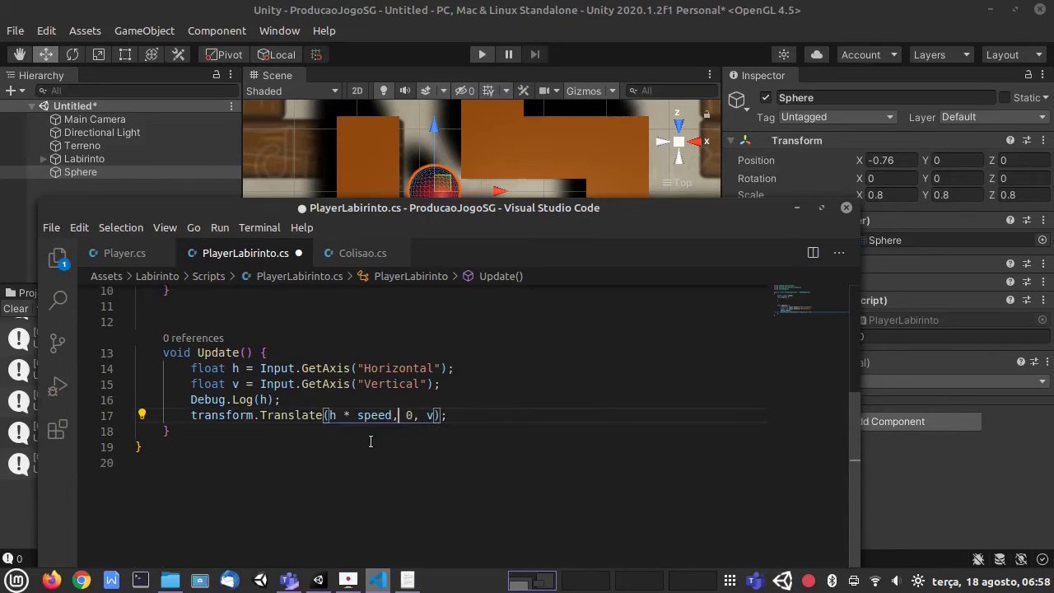
type("* speed")
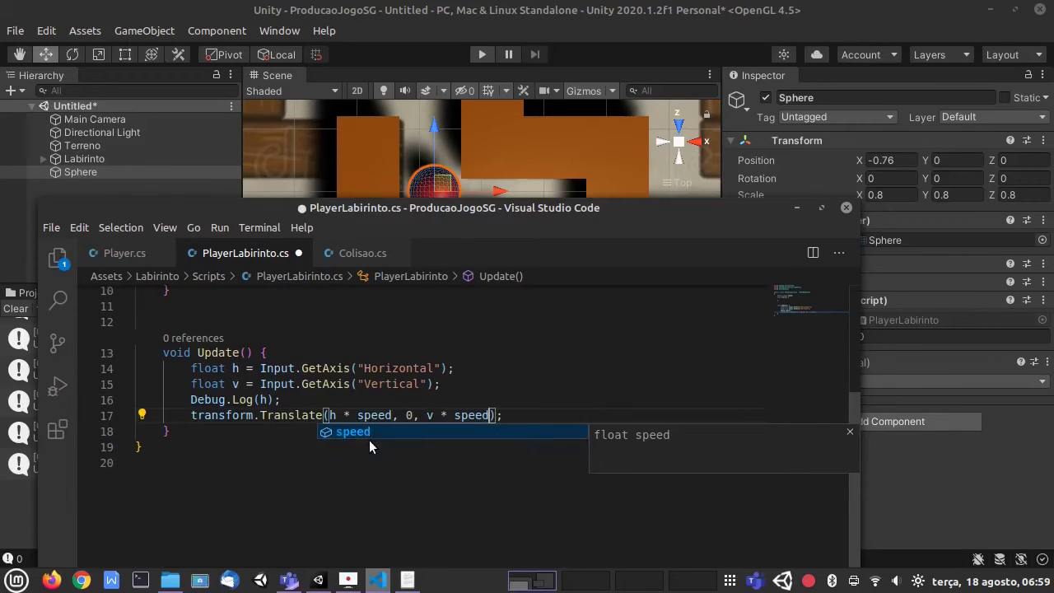
key("ctrl+s")
scroll(570, 388, "up", 3)
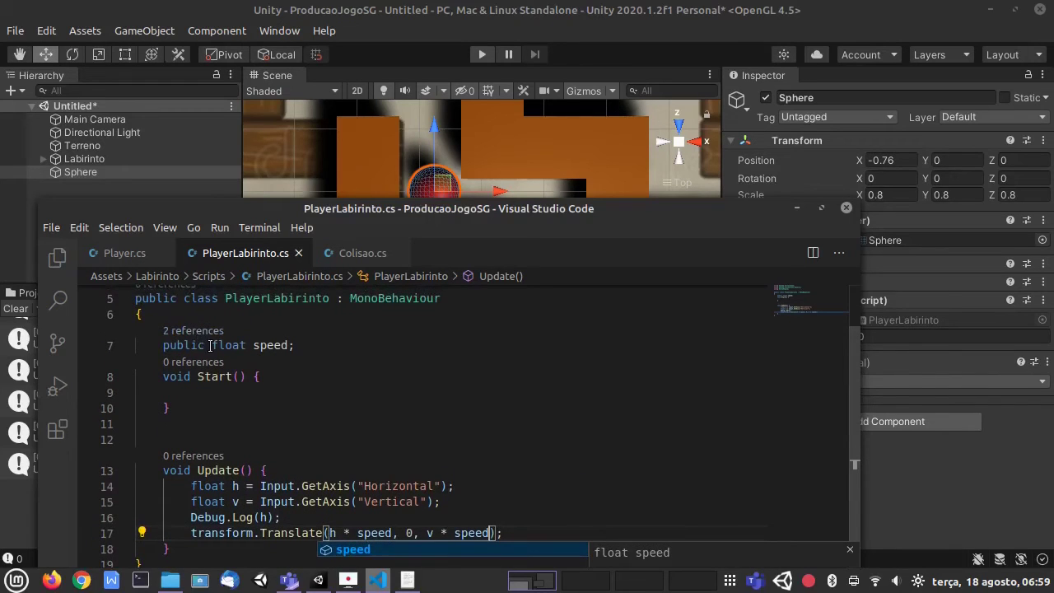
left_click(210, 345)
left_click(860, 380)
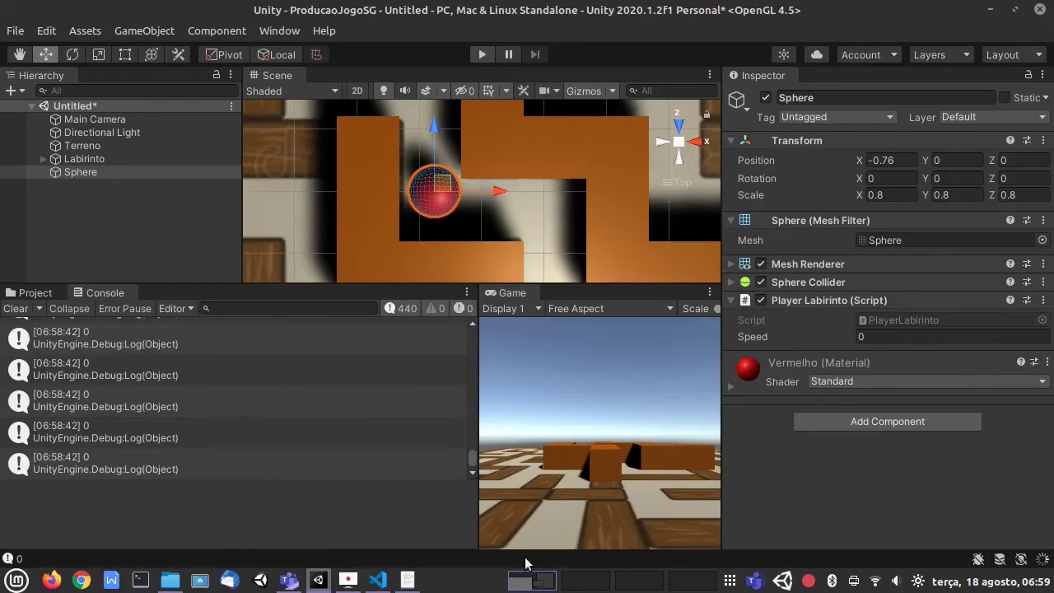
left_click(391, 584)
left_click(419, 411)
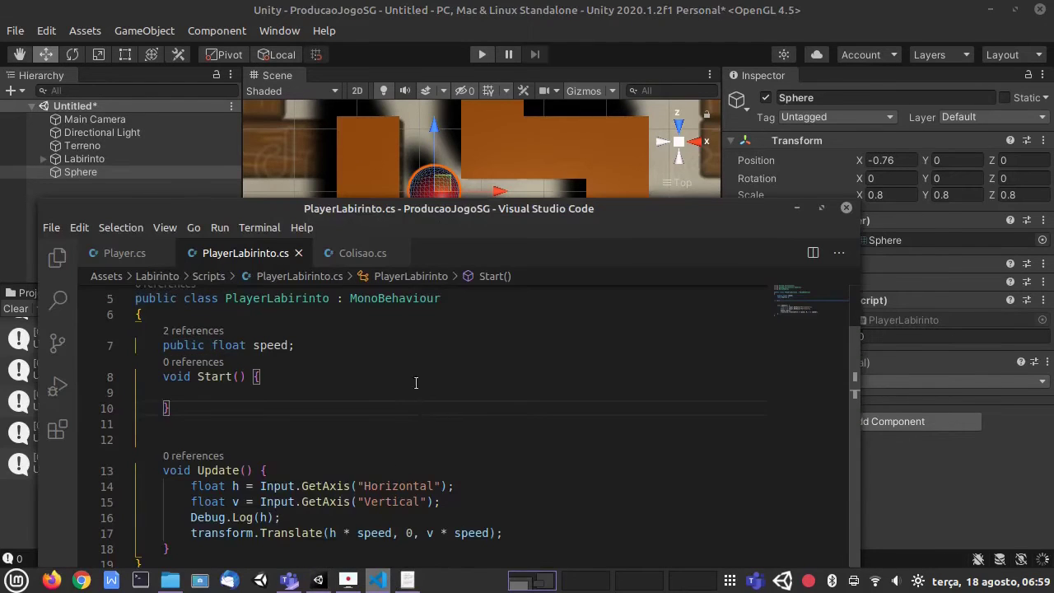
In Unity, set the Speed of the Sphere's Player Labirinto script to 0.2
left_click(470, 47)
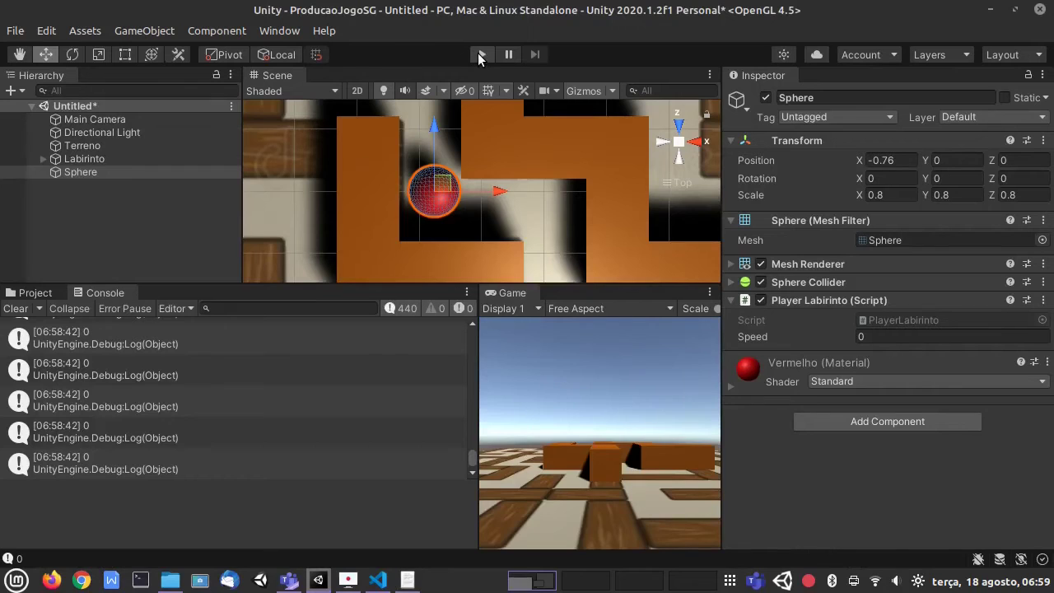
left_click(874, 336)
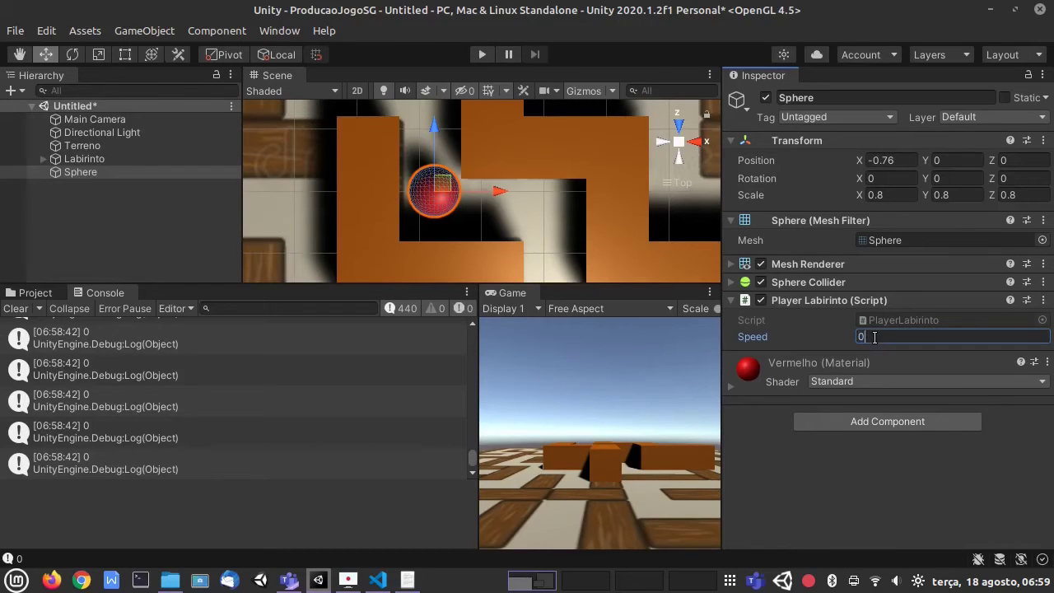
key("Return")
Run the game and move the sphere horizontally in both directions to test its speed
left_click(481, 54)
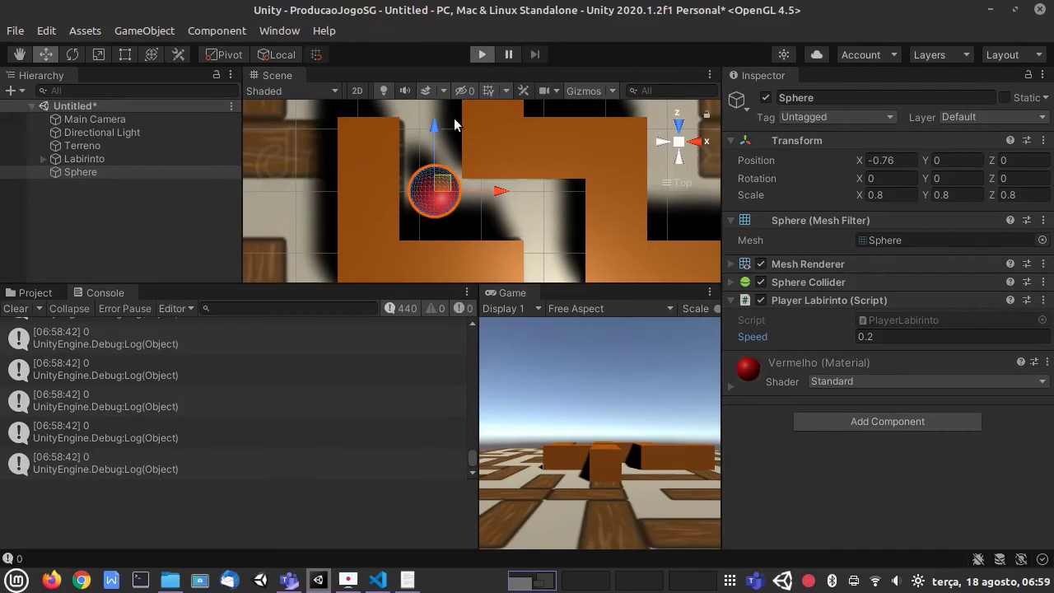
key("Right")
key("Left")
key("Right")
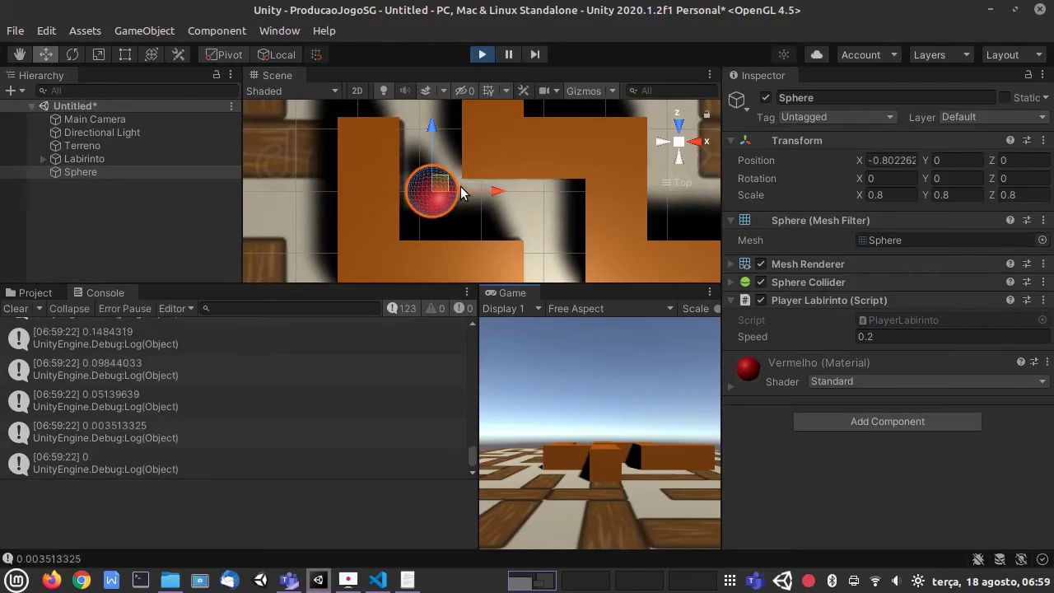
Set Speed to 0.1 while the game runs, test the sphere's horizontal and vertical movement, and stop the game
left_click(890, 336)
type("0.1")
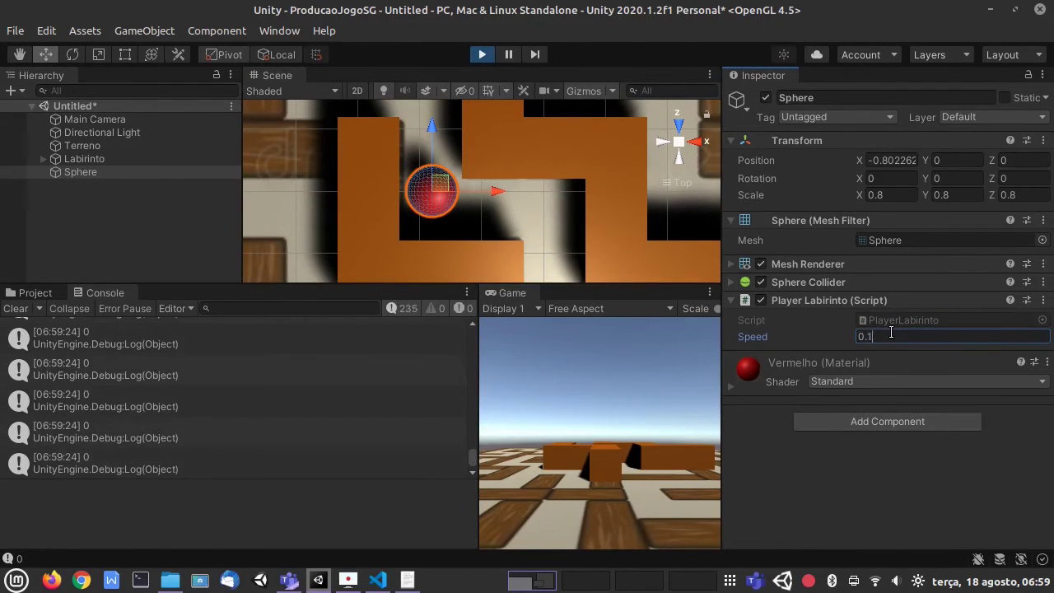
left_click(574, 372)
key("Right")
key("Left")
key("Right")
key("Up")
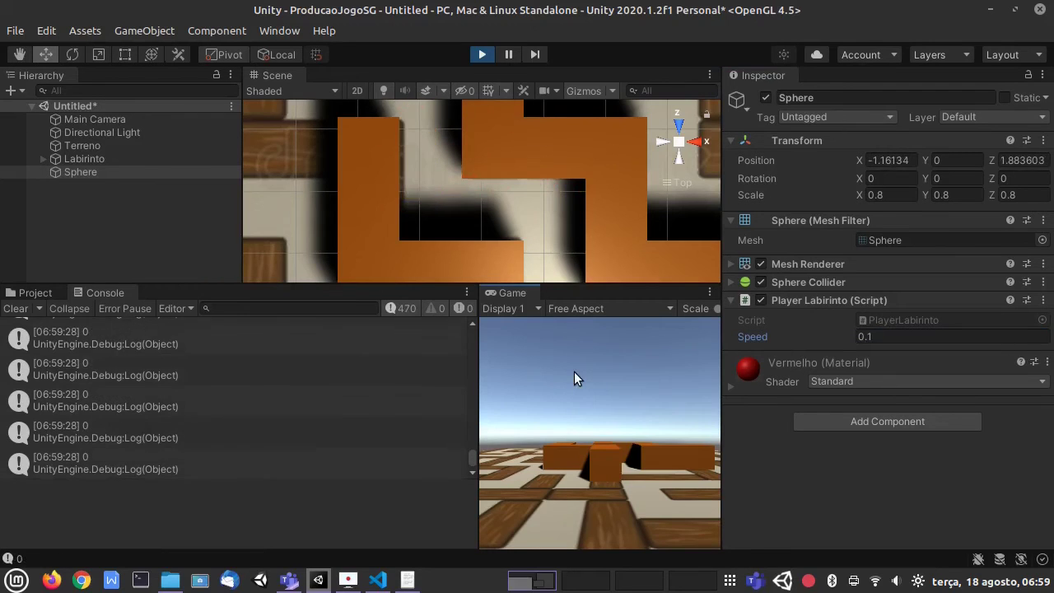
key("Down")
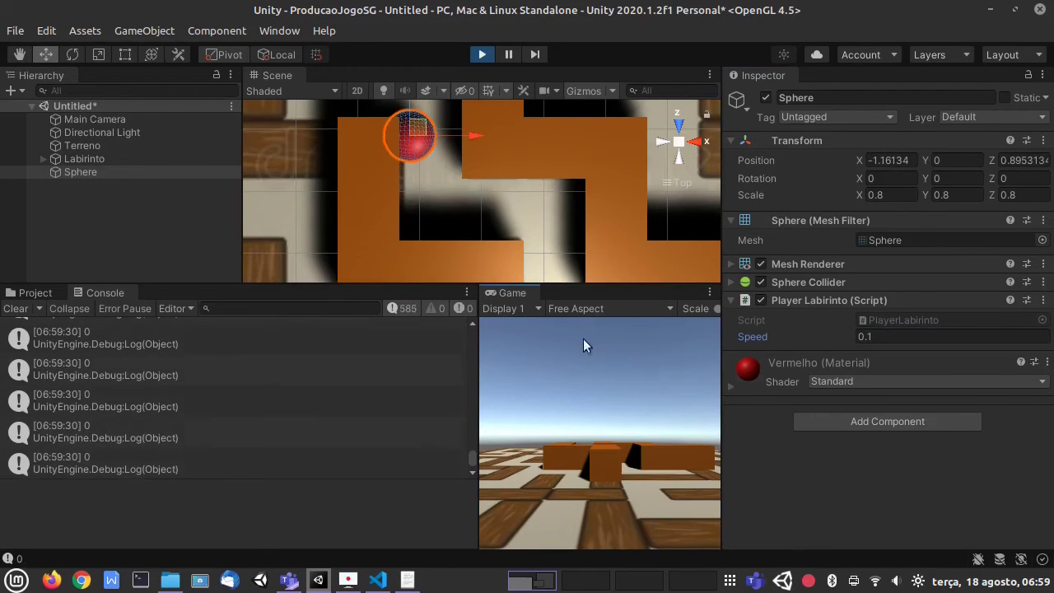
scroll(507, 163, "down", 3)
scroll(507, 162, "down", 6)
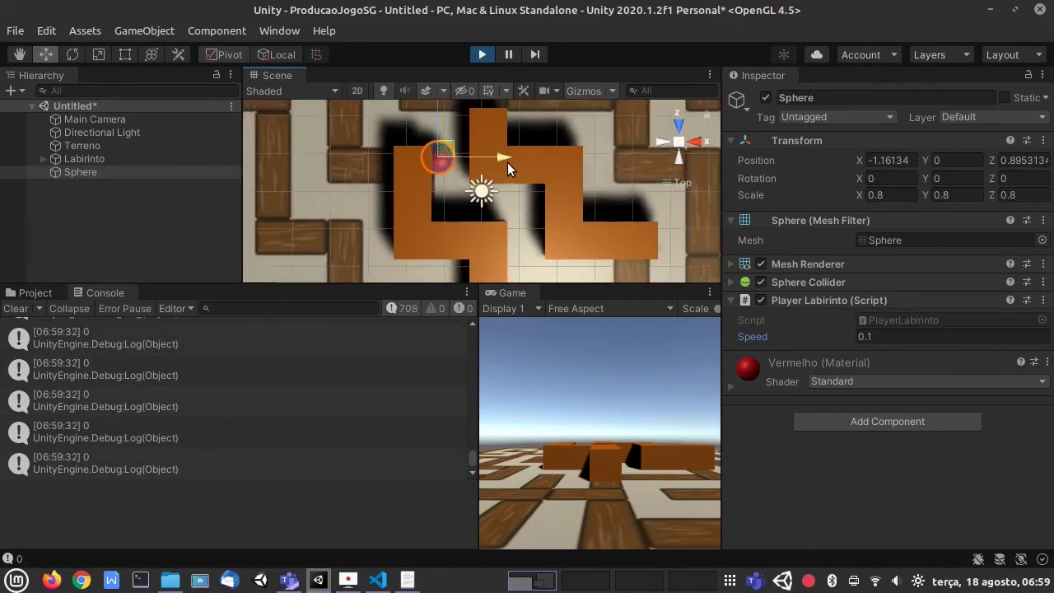
left_click(483, 54)
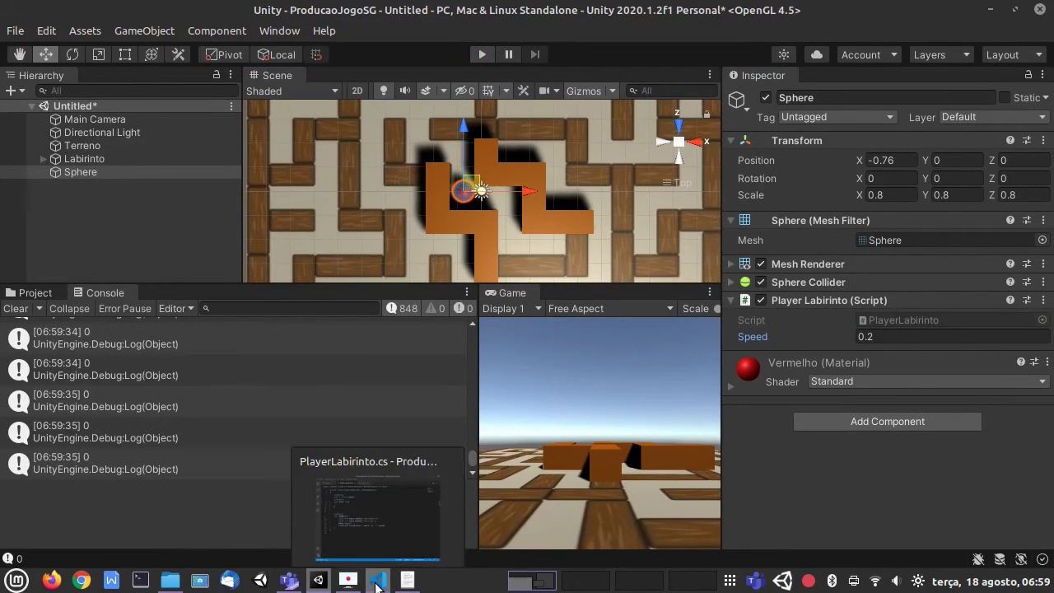
In Visual Studio Code, multiply the h * speed argument of the Translate call by Time.deltaTime
left_click(376, 584)
scroll(304, 473, "down", 2)
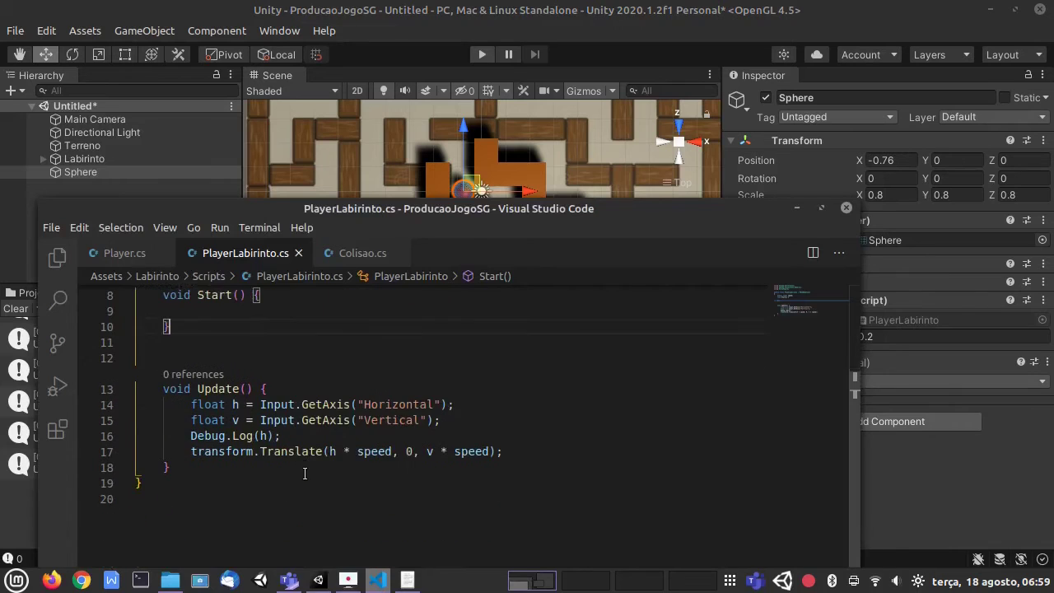
scroll(305, 474, "up", 2)
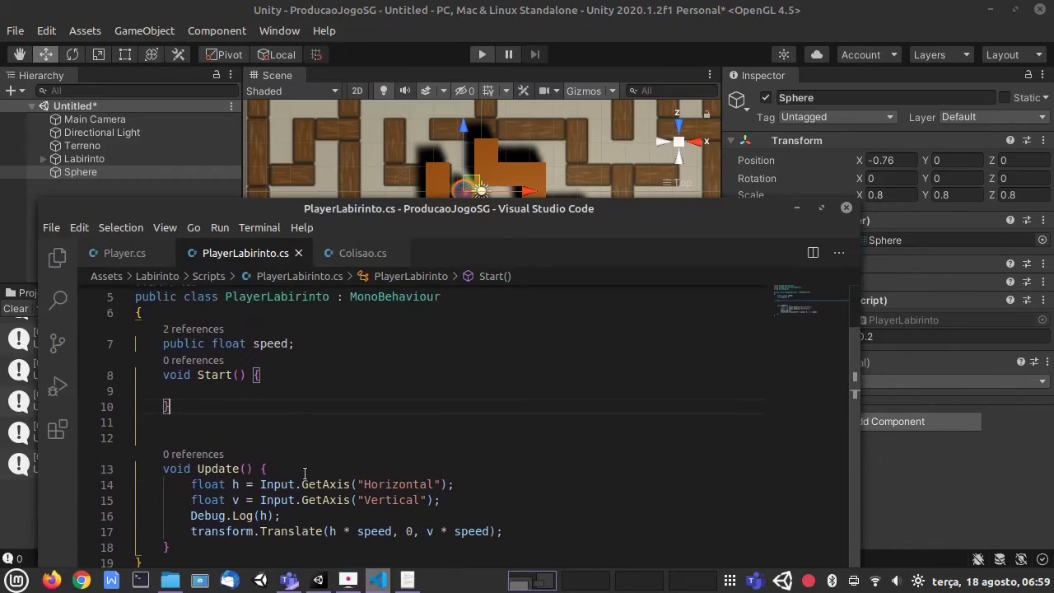
scroll(304, 473, "down", 2)
left_click(393, 471)
type("* T")
type("ime.del")
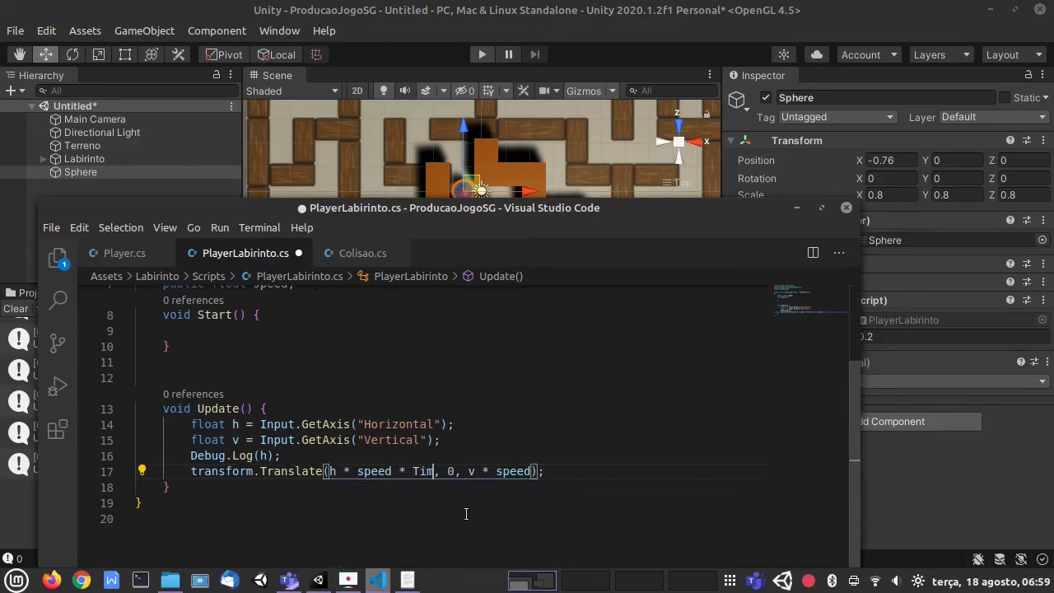
type("taTime")
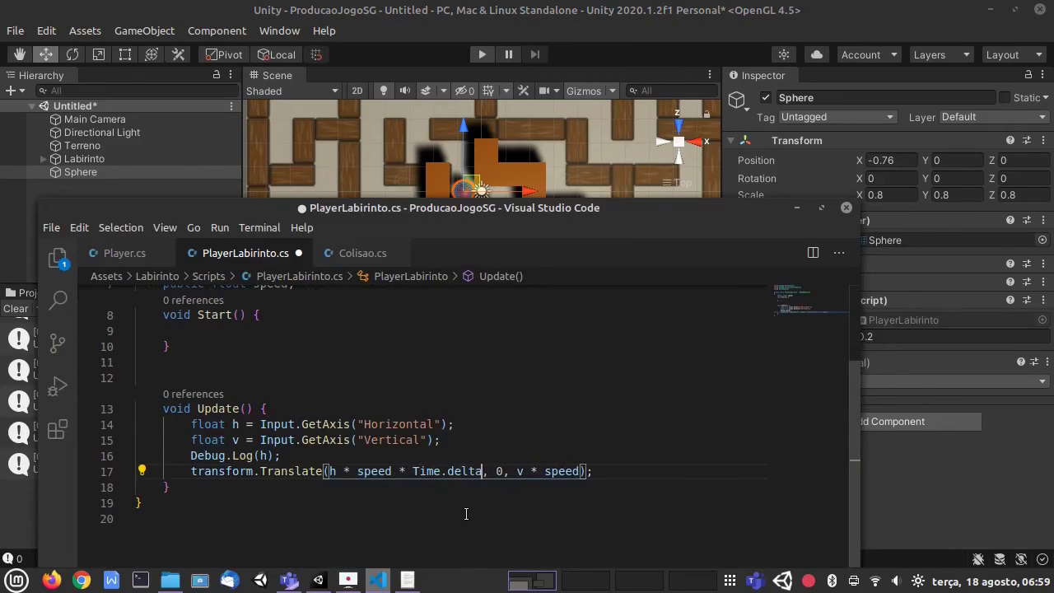
Multiply the v * speed argument of the Translate call by Time.deltaTime and save the script
key("Right")
key("Right")
key("Right")
type("* ")
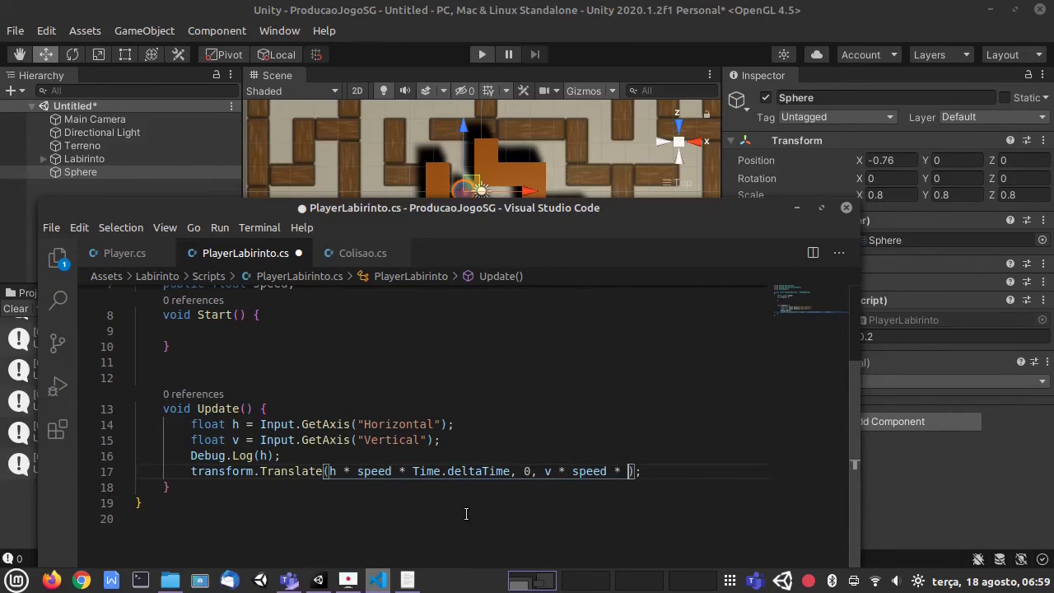
type("Time.deltaTime")
key("Escape")
key("Up")
key("ctrl+s")
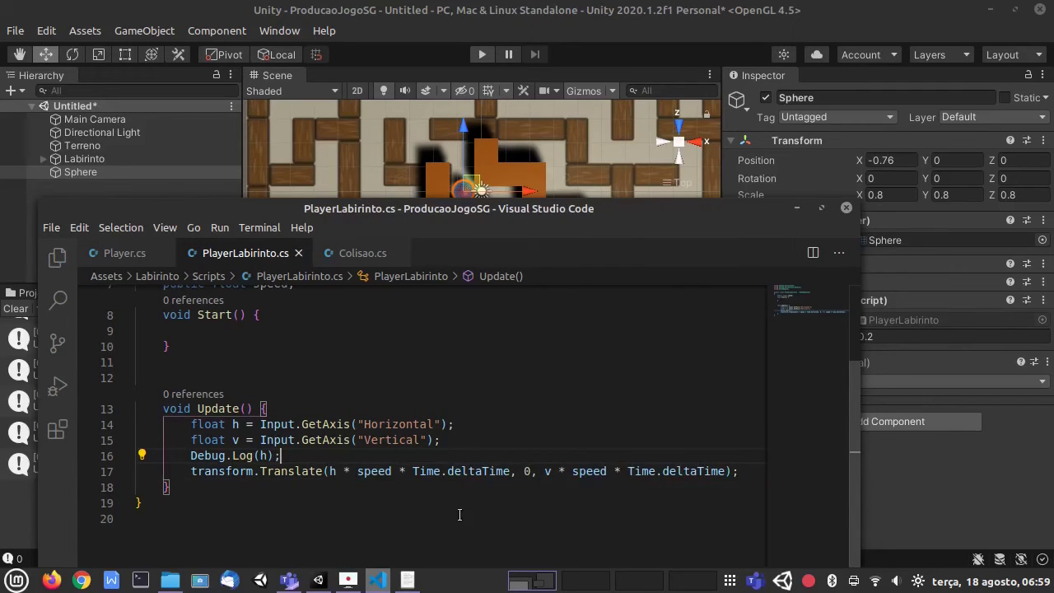
type(";")
Comment out the Debug.Log(h) line in Update and save PlayerLabirinto.cs
left_click(475, 470)
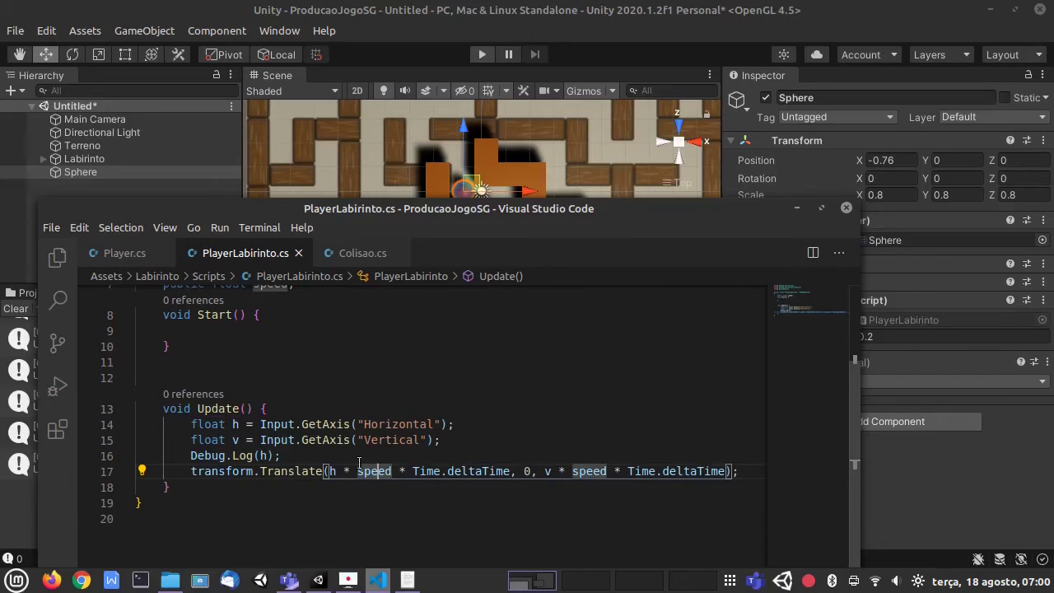
left_click_drag(285, 457, 193, 457)
left_click(186, 456)
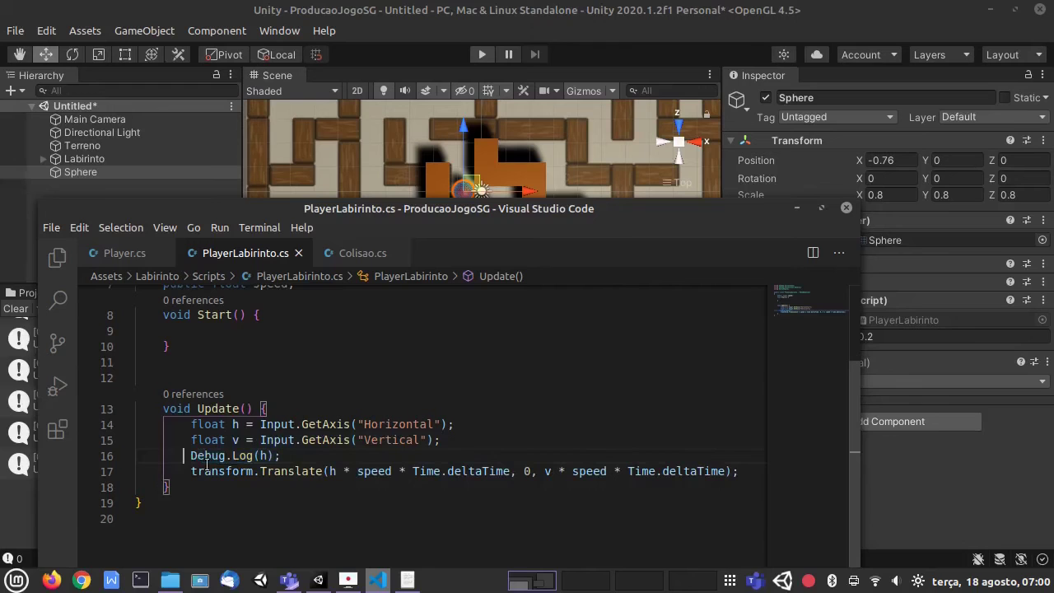
type("//")
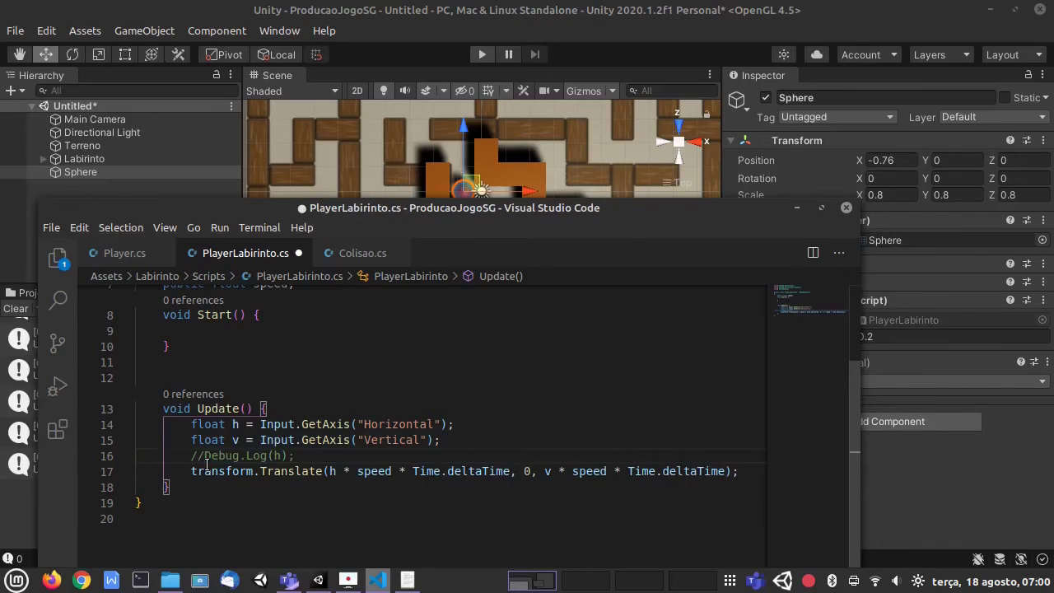
key("ctrl+s")
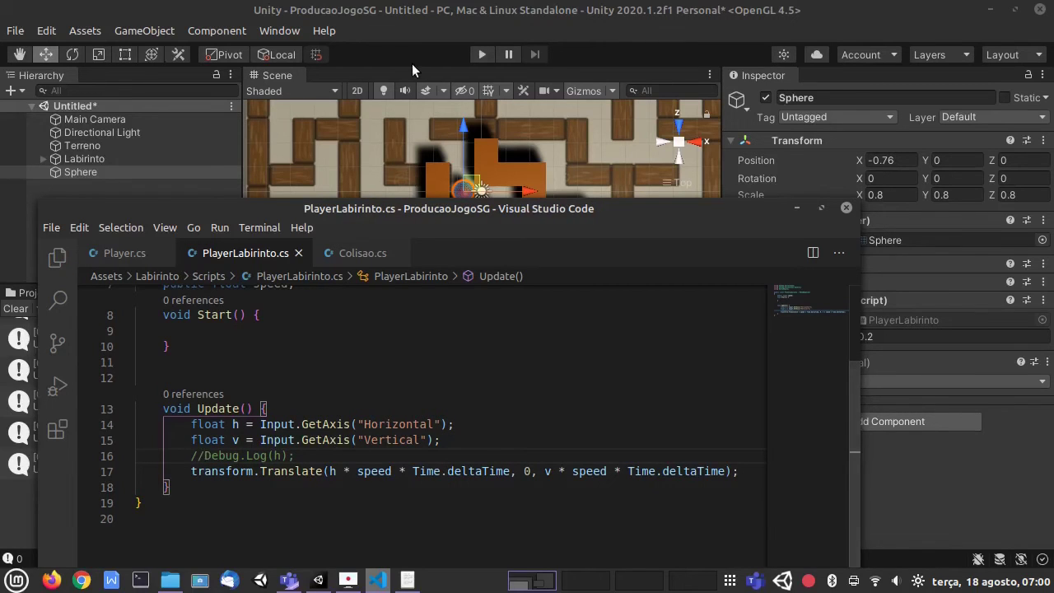
Switch to Unity, run the game and move the sphere in all four directions at the current speed
left_click(454, 46)
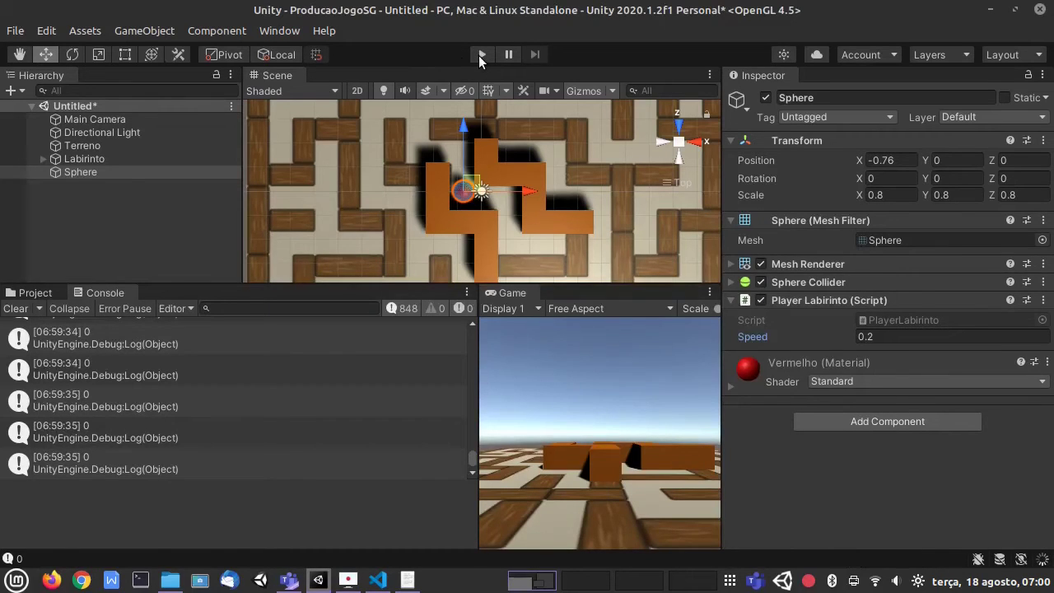
left_click(480, 56)
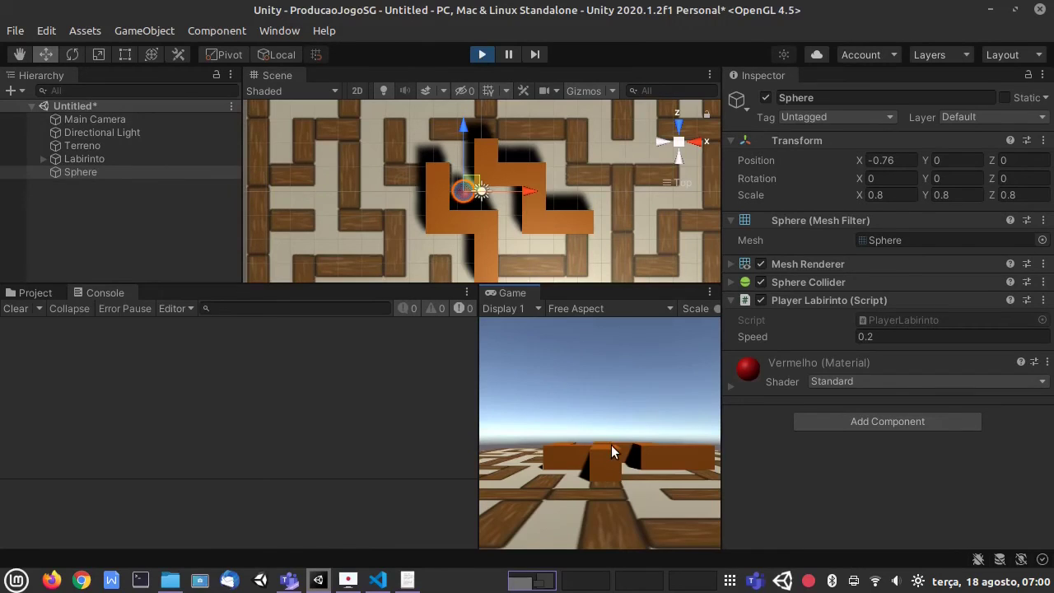
key("Up")
key("Right")
key("Down")
key("Left")
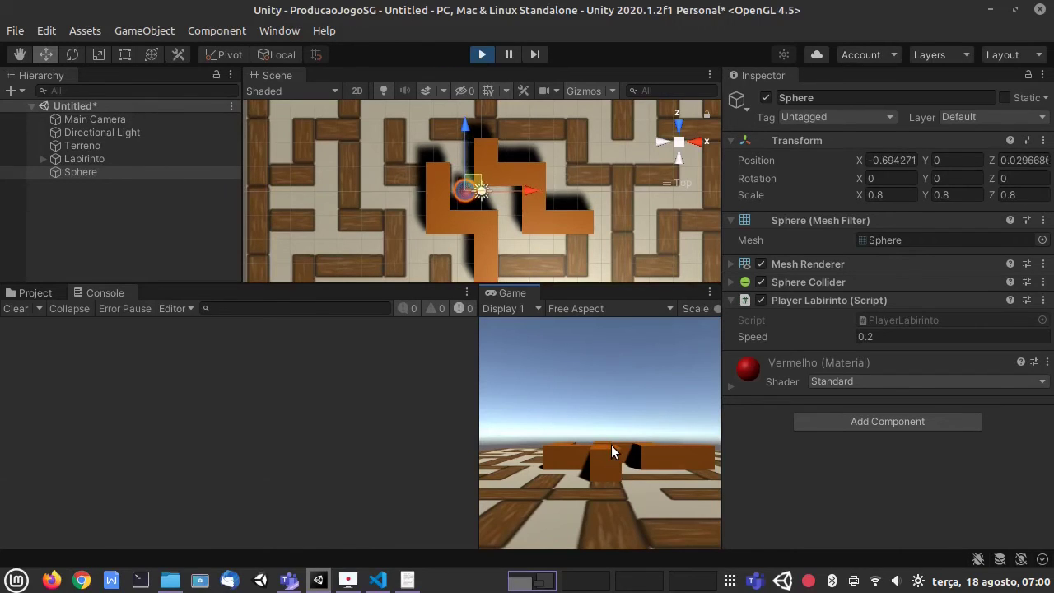
Set Speed to 5 while the game runs, test the sphere's movement in all directions, and stop the game
left_click(876, 337)
type("1")
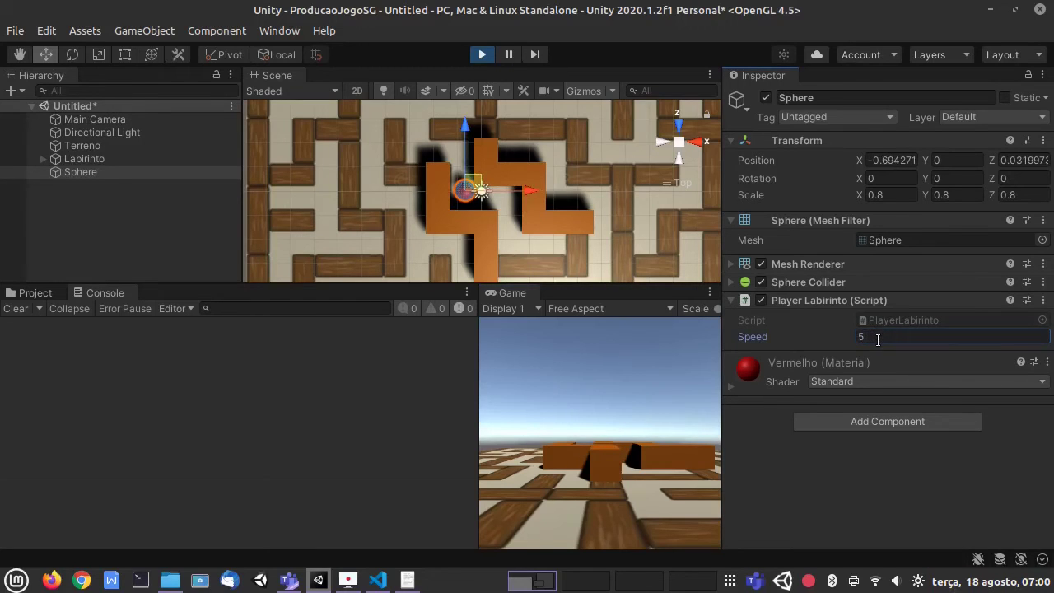
left_click(615, 429)
key("Left")
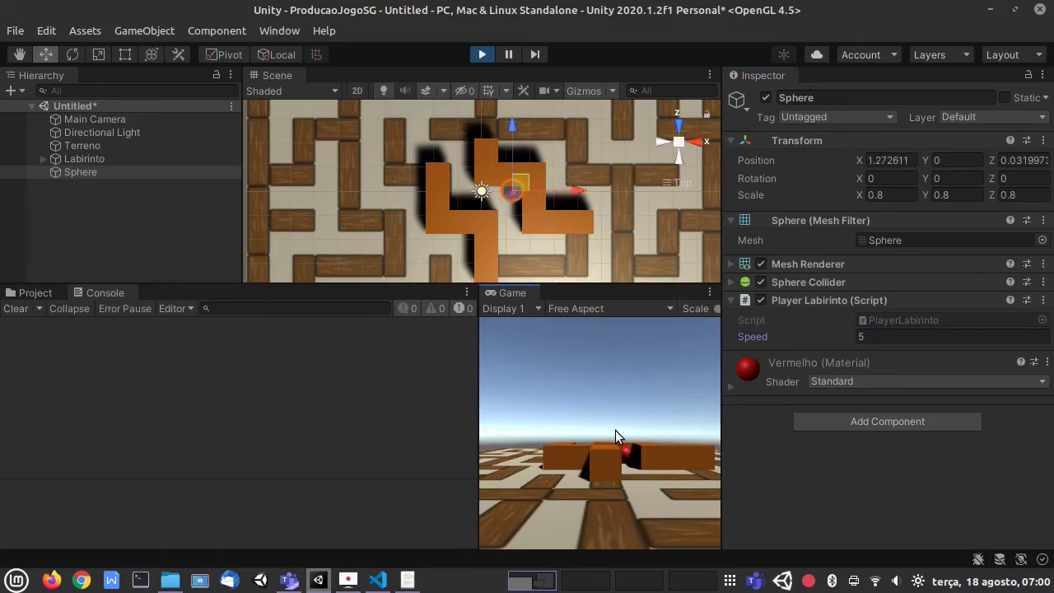
key("Up")
key("Right")
key("Down")
key("Left")
key("Up")
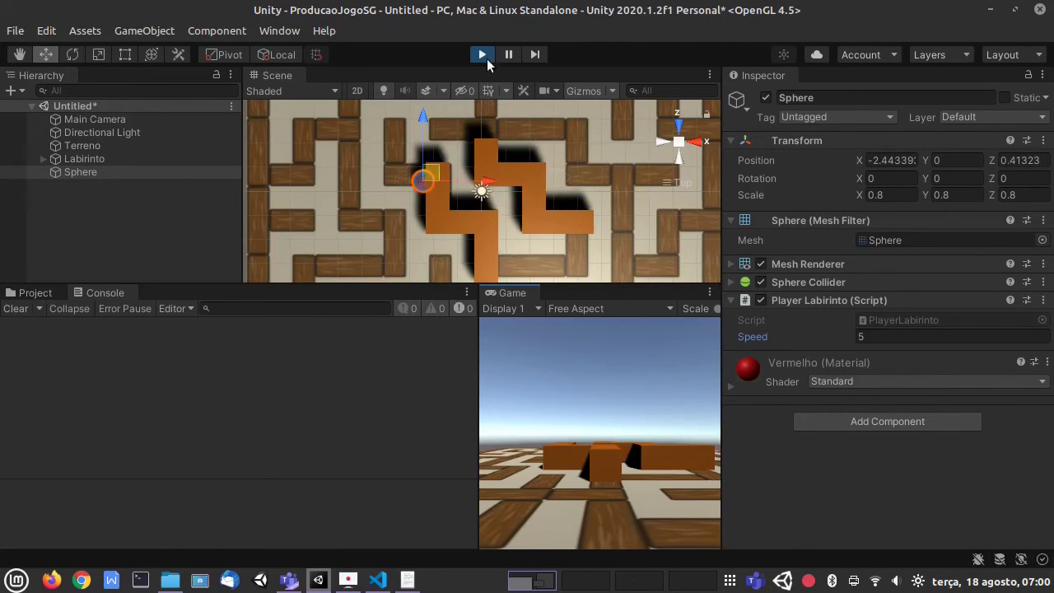
left_click(483, 54)
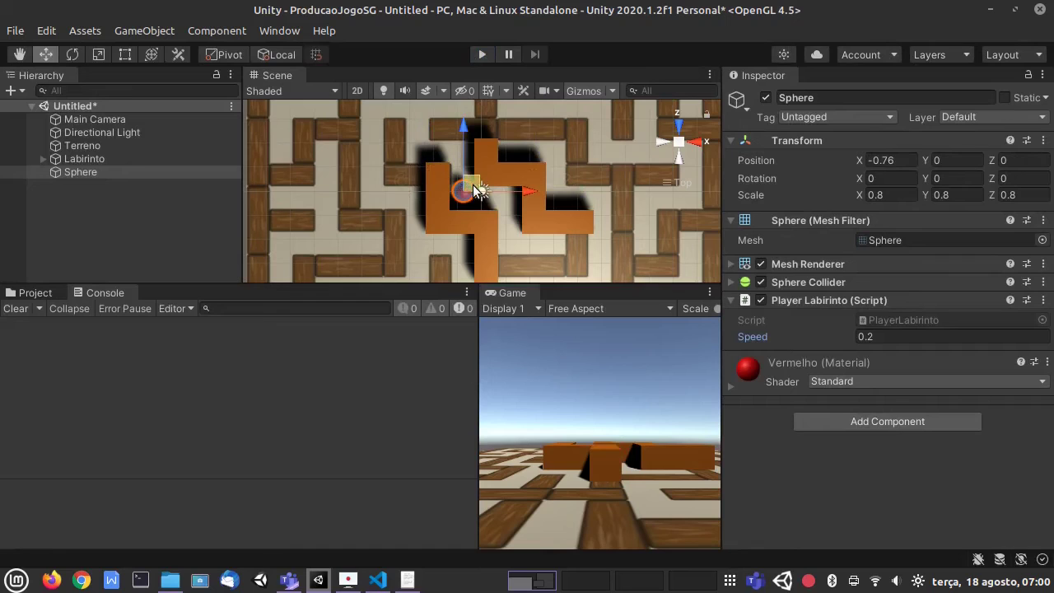
Nudge the sphere along X to position -0.73 and rename the object Player
left_click_drag(528, 194, 529, 191)
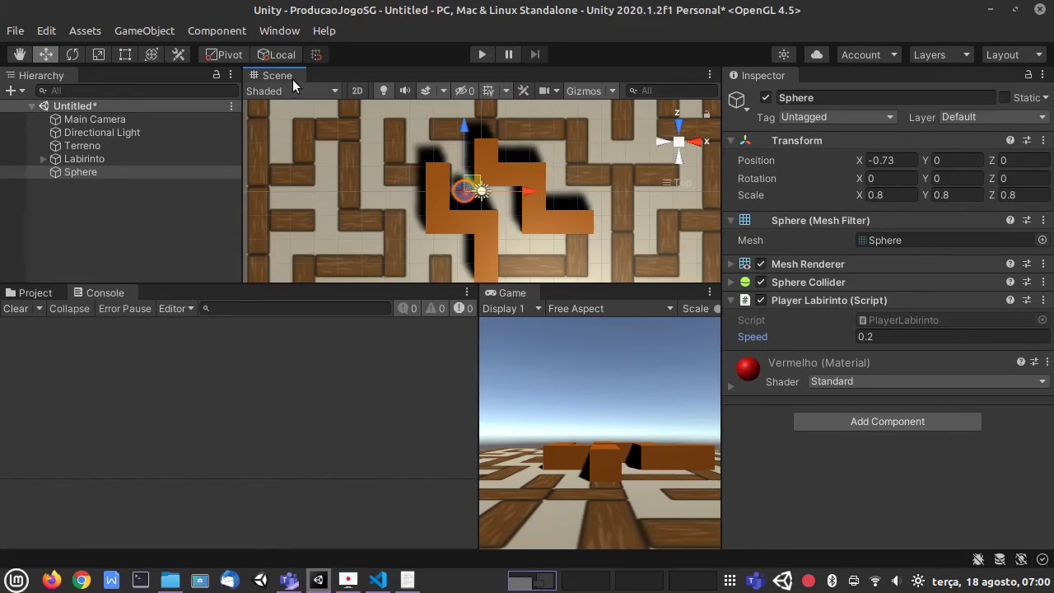
left_click(80, 172)
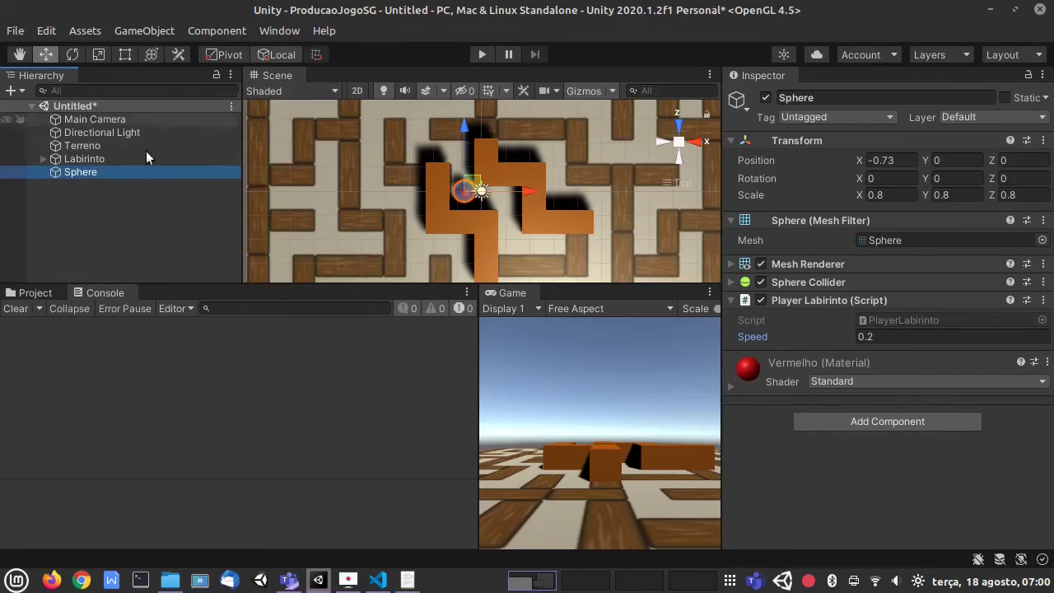
left_click(92, 176)
type("Player")
key("Return")
Add a Rigidbody component to Player and try it in a short game run
left_click(217, 31)
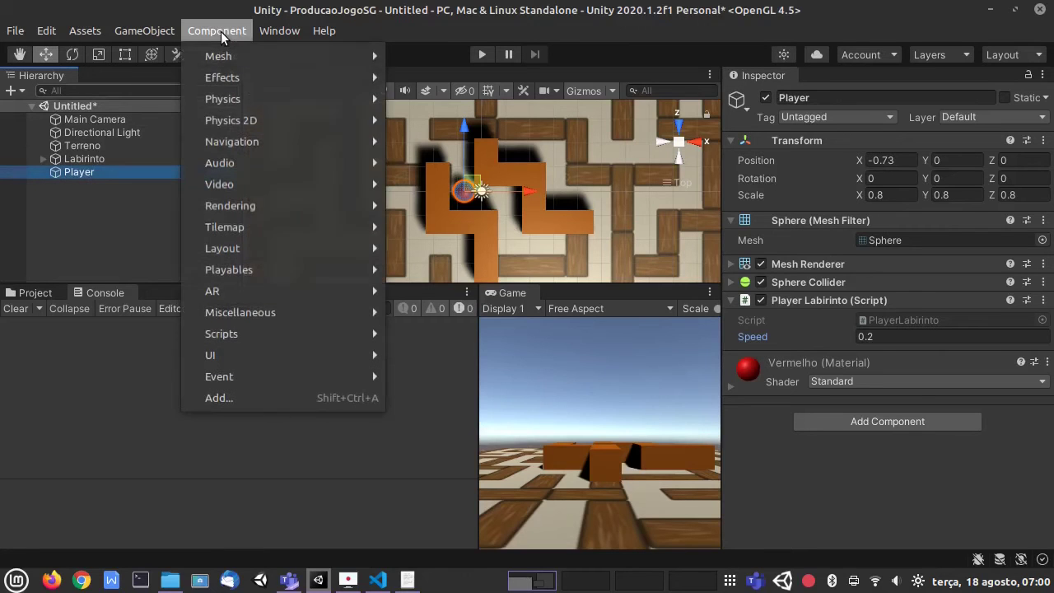
mouse_move(235, 97)
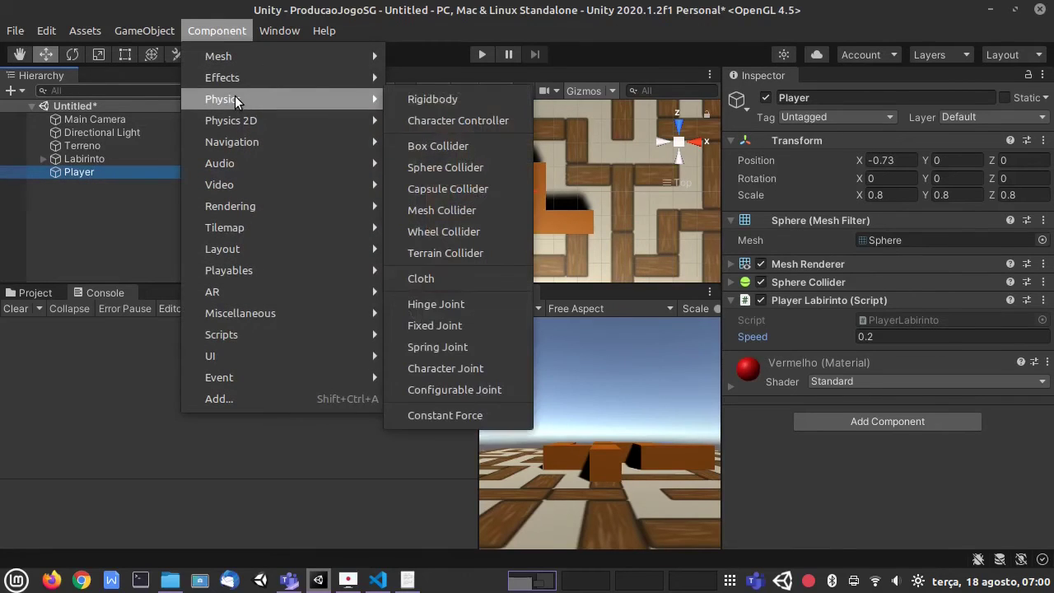
left_click(424, 98)
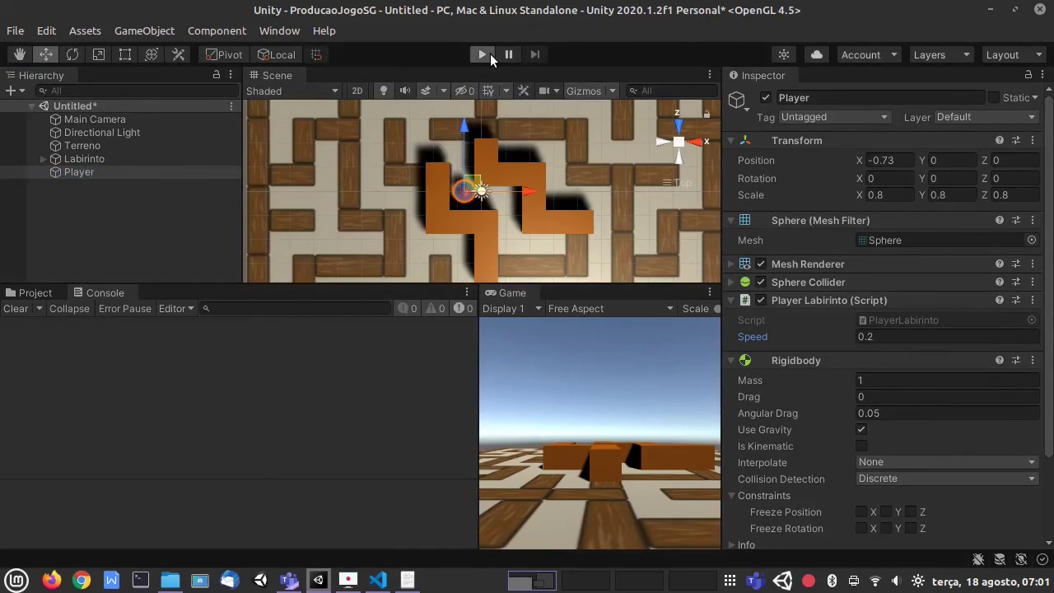
left_click(489, 56)
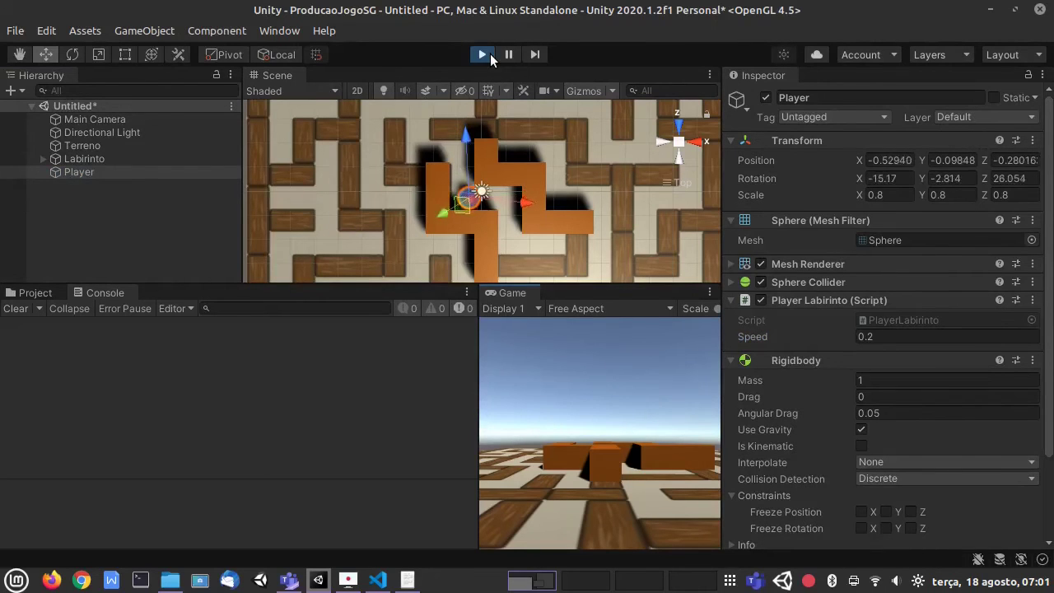
left_click(483, 54)
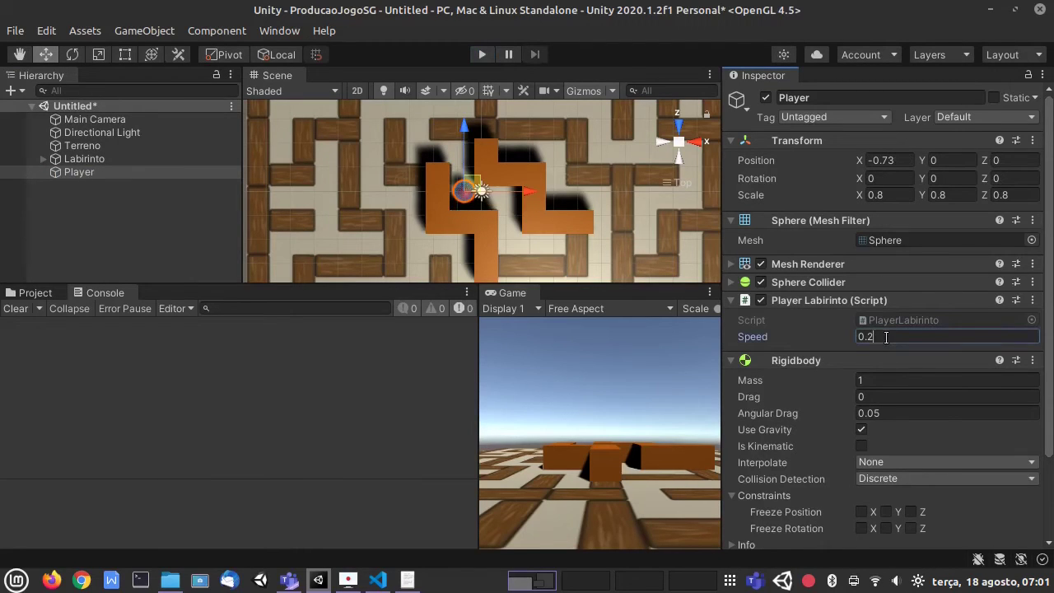
Set the Player's Speed to 6 and test its movement through the maze in two game runs
left_click(482, 55)
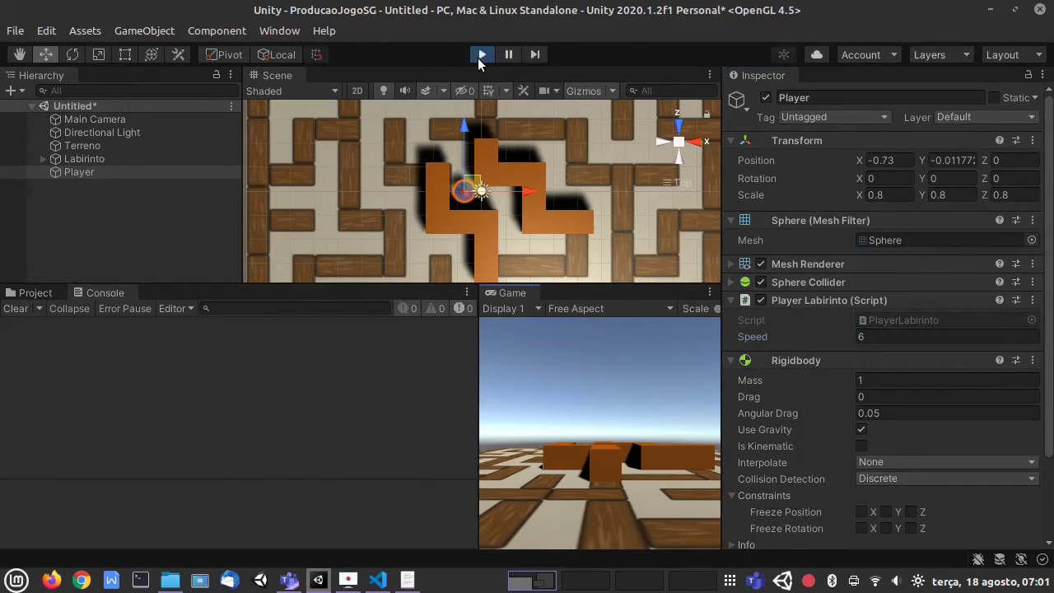
key("Right")
key("Down")
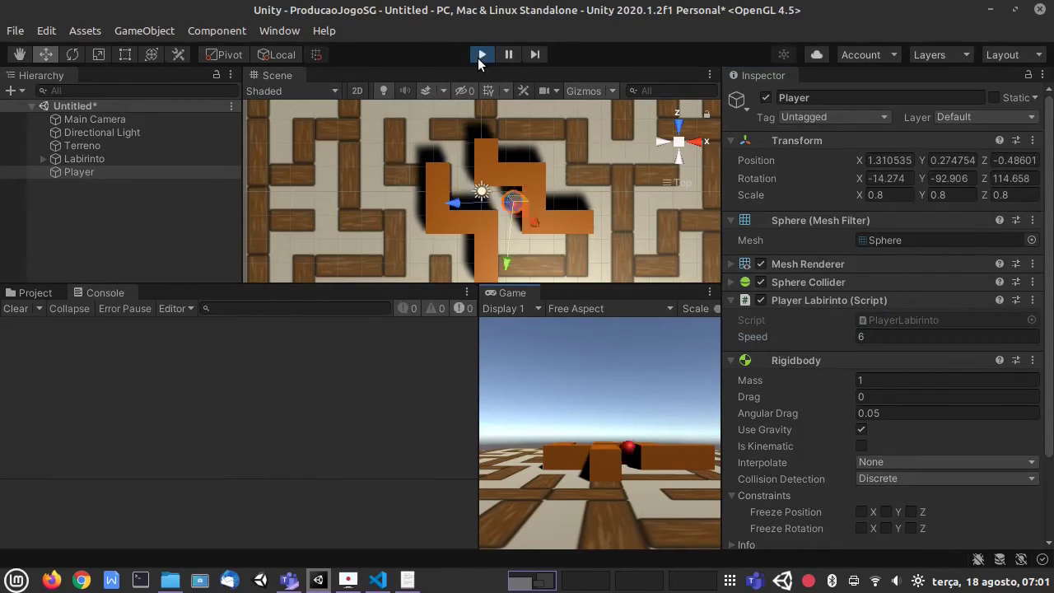
key("Up")
key("Right")
key("Left")
key("Down")
key("Right")
key("Down")
key("Up")
key("Right")
key("Up")
key("Down")
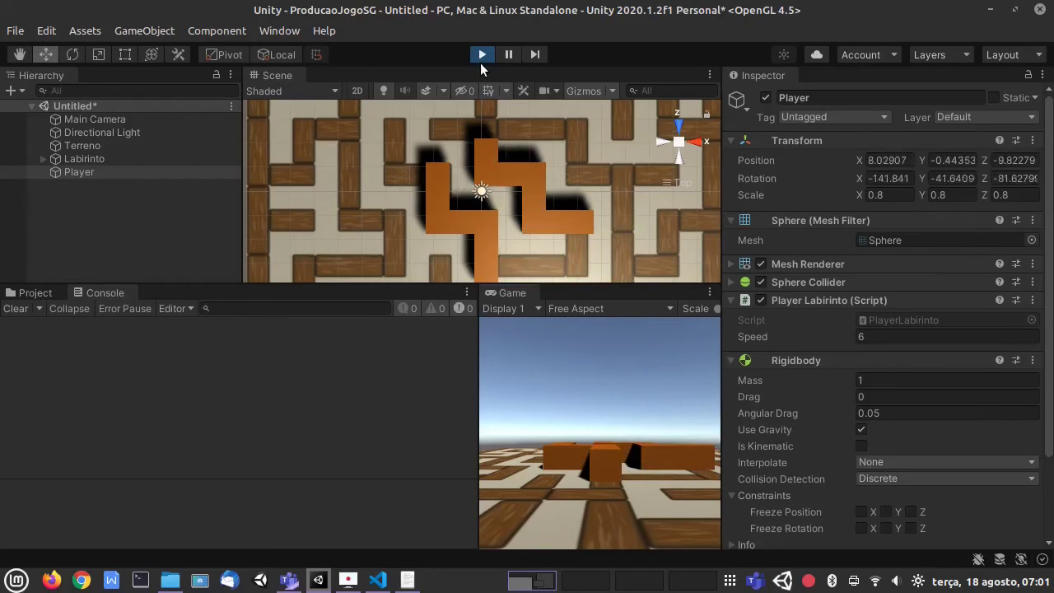
left_click(482, 56)
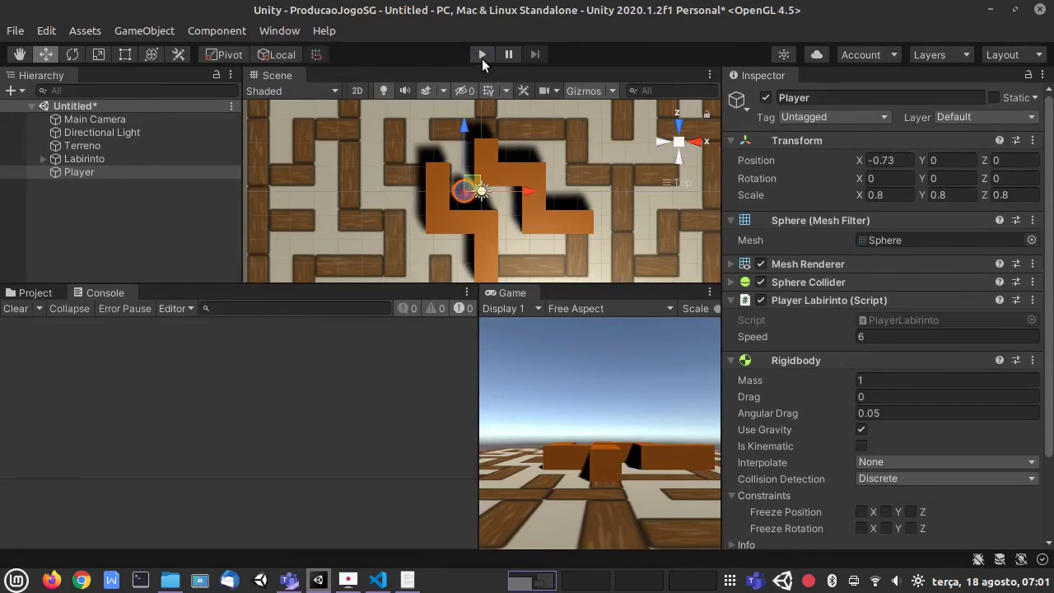
left_click(482, 55)
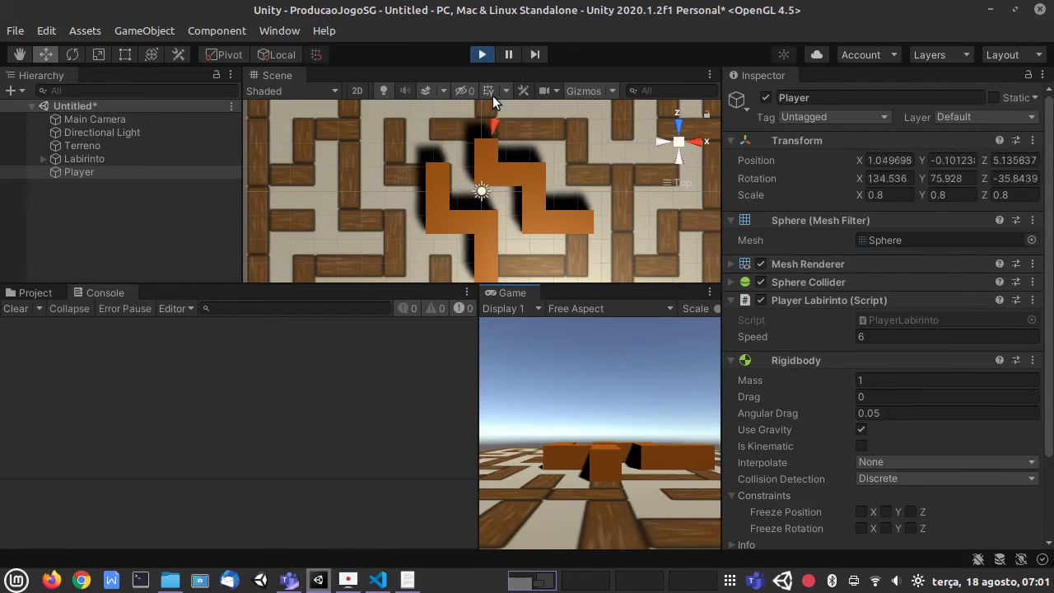
left_click(482, 56)
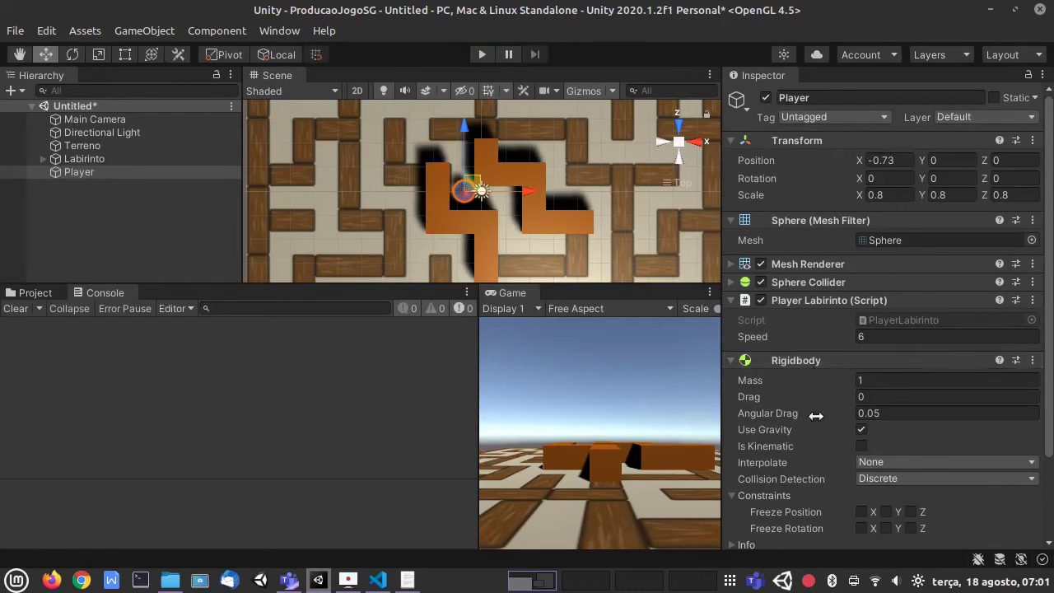
Freeze the Player's Rigidbody rotation on X, Y and Z and test its movement in all directions in a game run
left_click(861, 528)
left_click(482, 54)
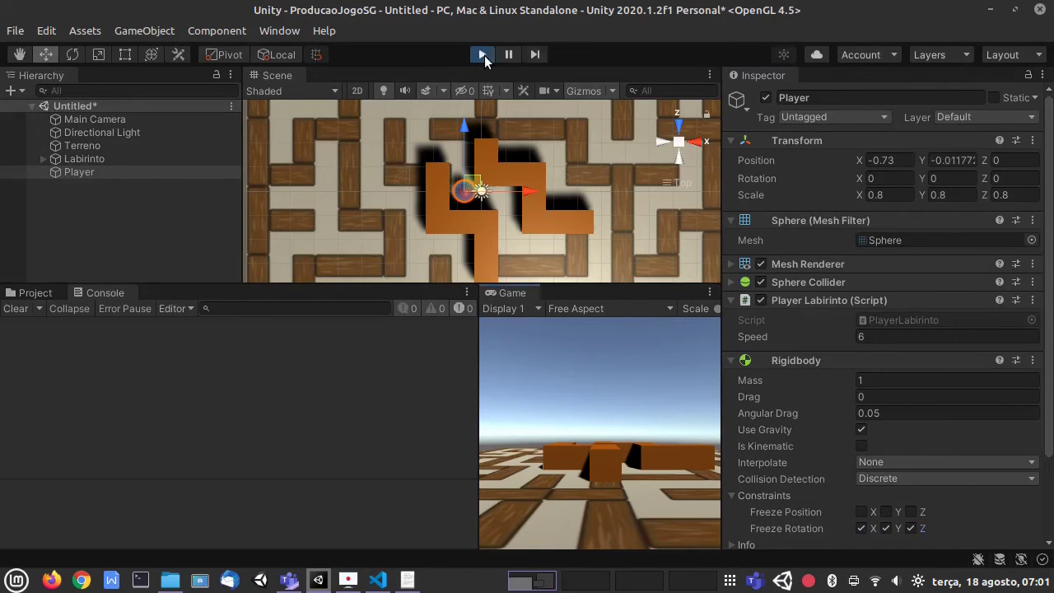
key("Right")
key("Left")
key("Right")
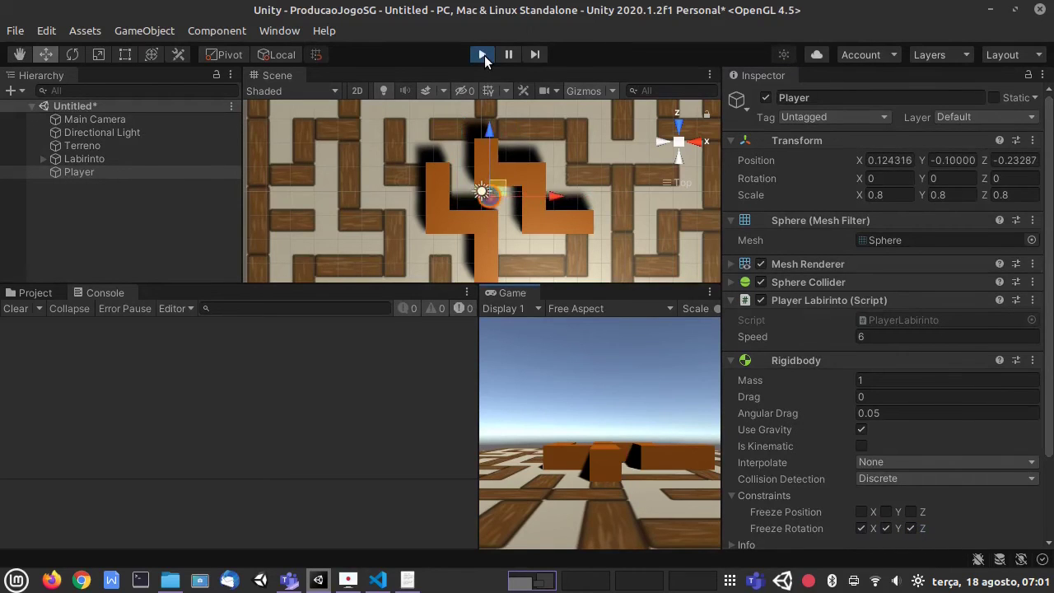
key("Down")
key("Right")
key("Up")
key("Left")
key("Down")
key("Up")
key("Left")
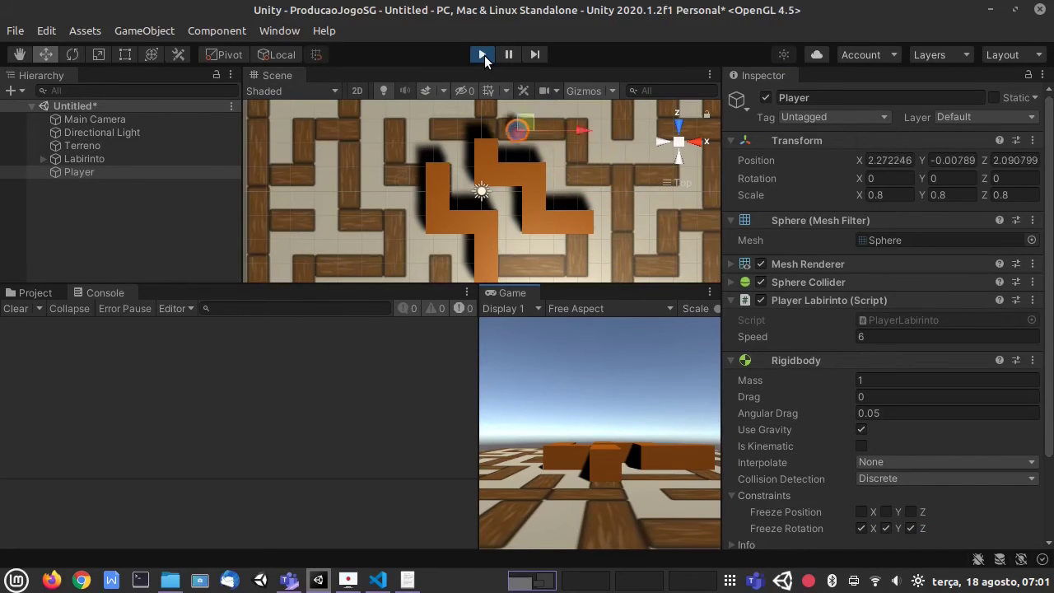
key("Down")
key("Right")
key("Down")
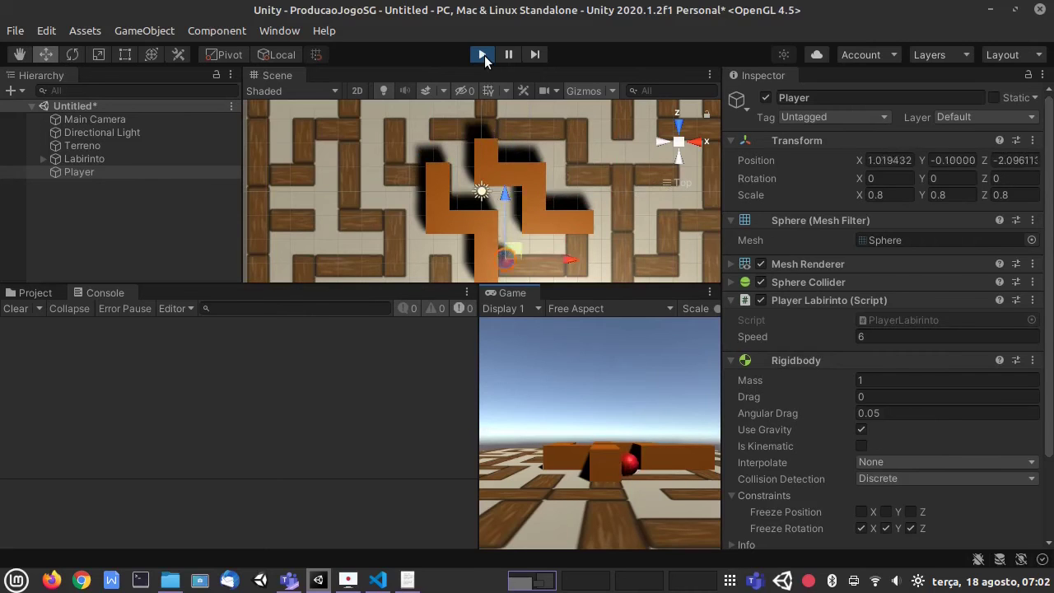
left_click(483, 54)
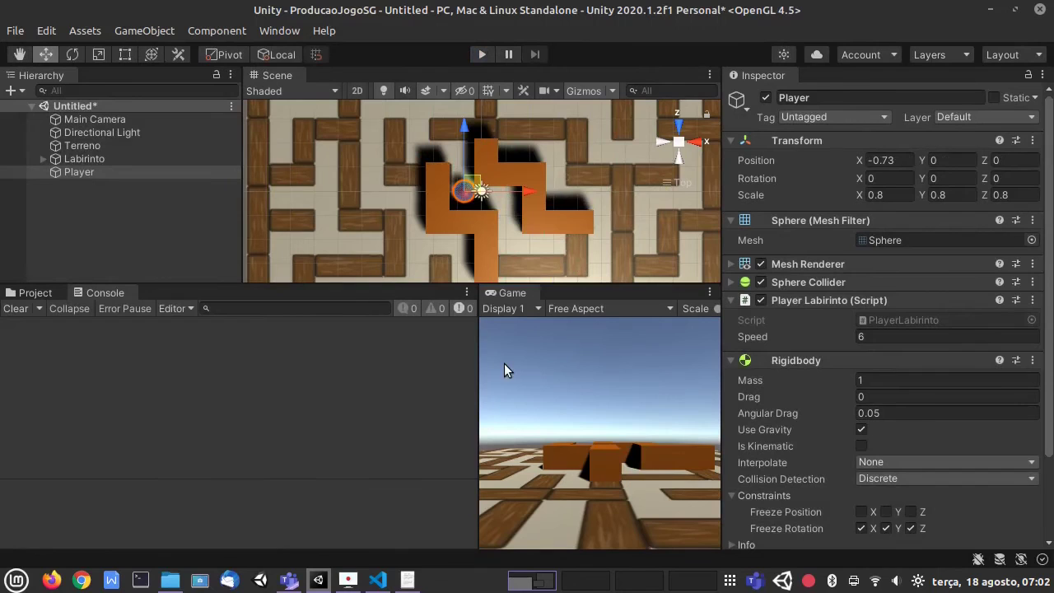
Widen the Game view and move the Main Camera along Z to -5.74
left_click_drag(474, 376, 306, 376)
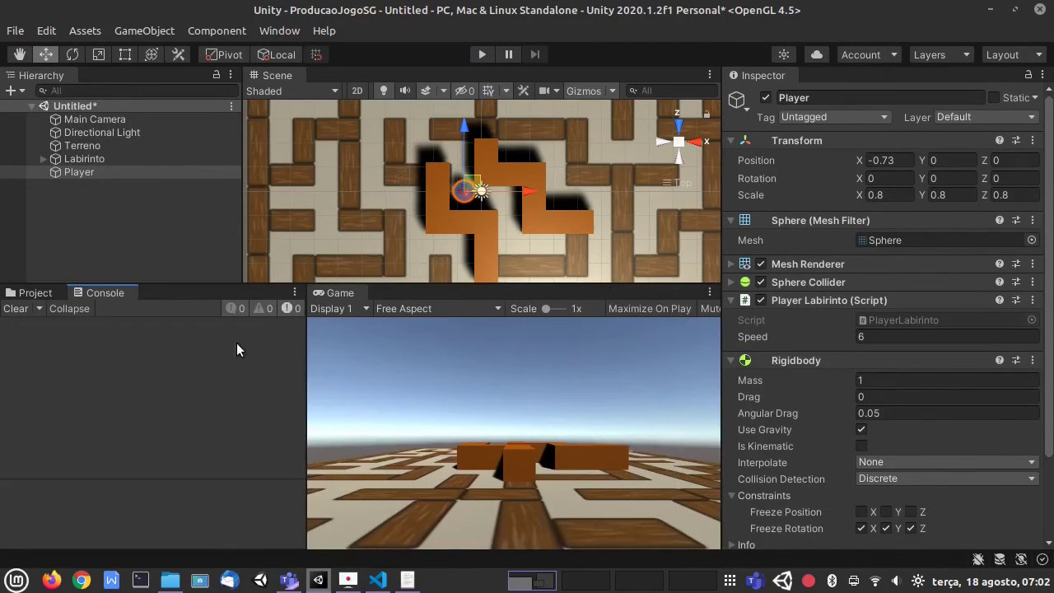
left_click(89, 119)
left_click(695, 142)
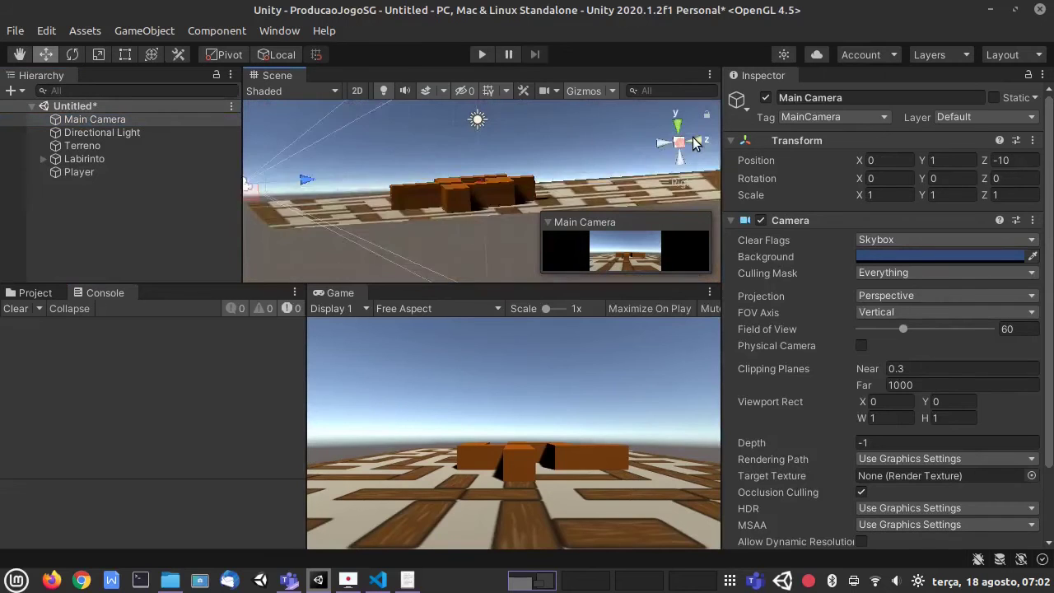
left_click_drag(246, 177, 342, 164)
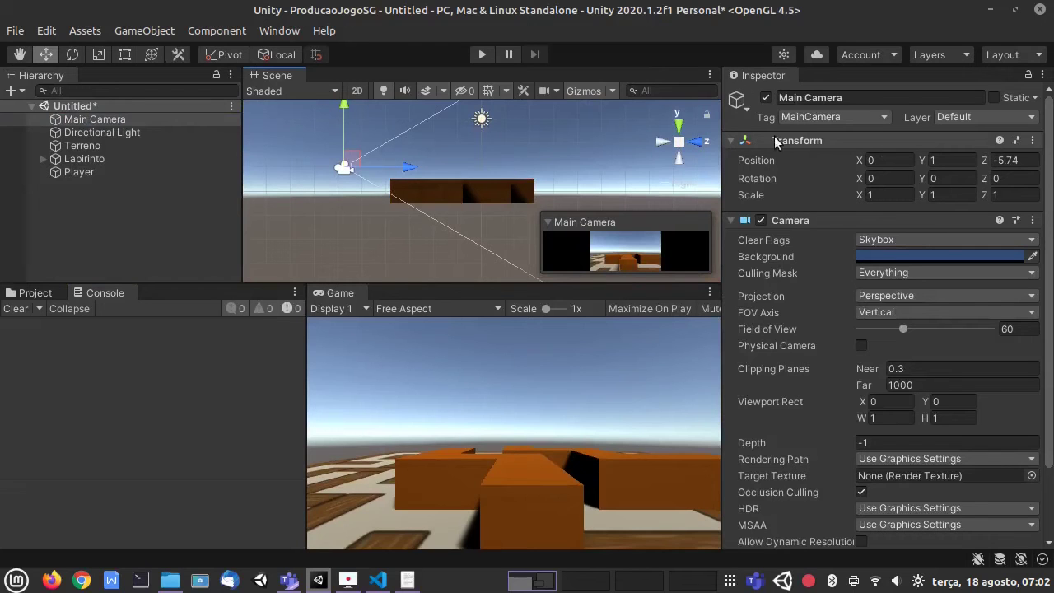
Set the Main Camera's X rotation to 89
left_click_drag(861, 177, 902, 182)
left_click(898, 184)
type("89")
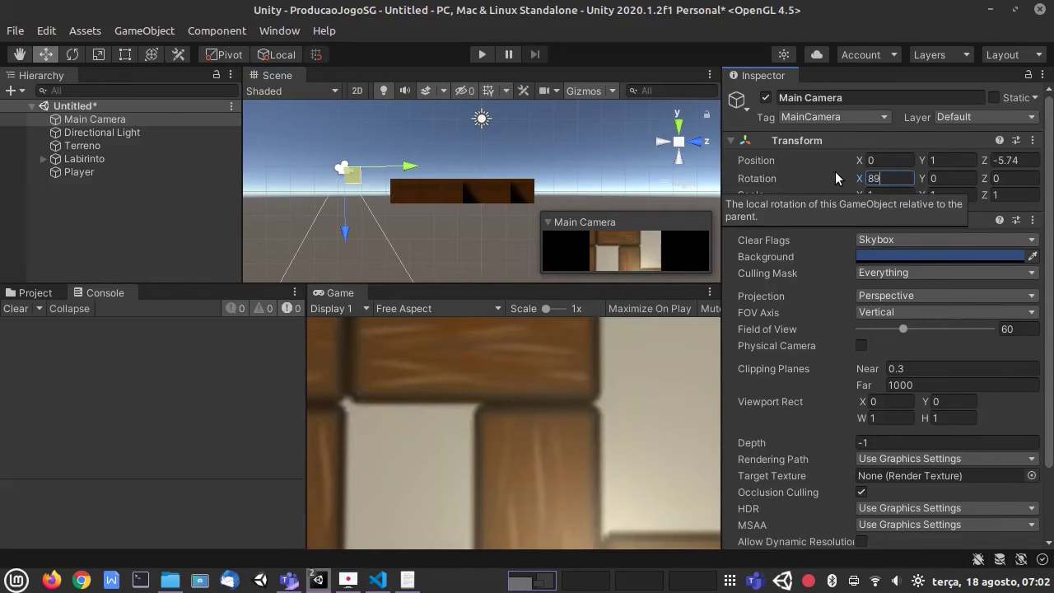
Set the Main Camera's X rotation to 90
key("BackSpace")
key("BackSpace")
type("90")
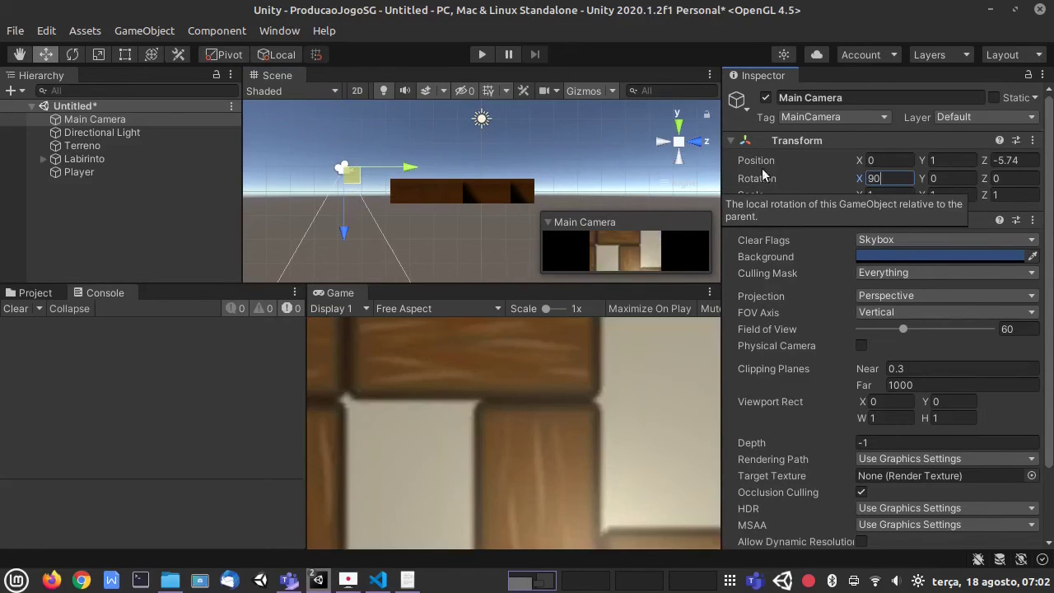
Raise the Main Camera above the maze to Y 8.49 and move it along Z to -1.18
left_click_drag(351, 237, 351, 172)
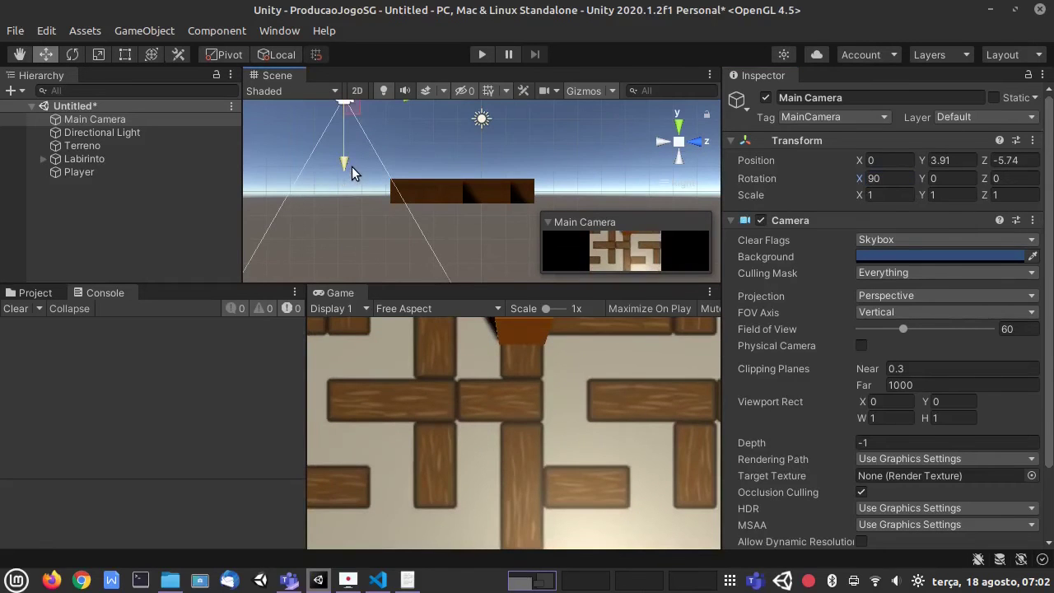
scroll(354, 168, "down", 3)
left_click_drag(443, 123, 576, 125)
left_click_drag(489, 195, 489, 136)
scroll(494, 146, "down", 4)
left_click_drag(551, 122, 531, 111)
left_click_drag(466, 188, 467, 181)
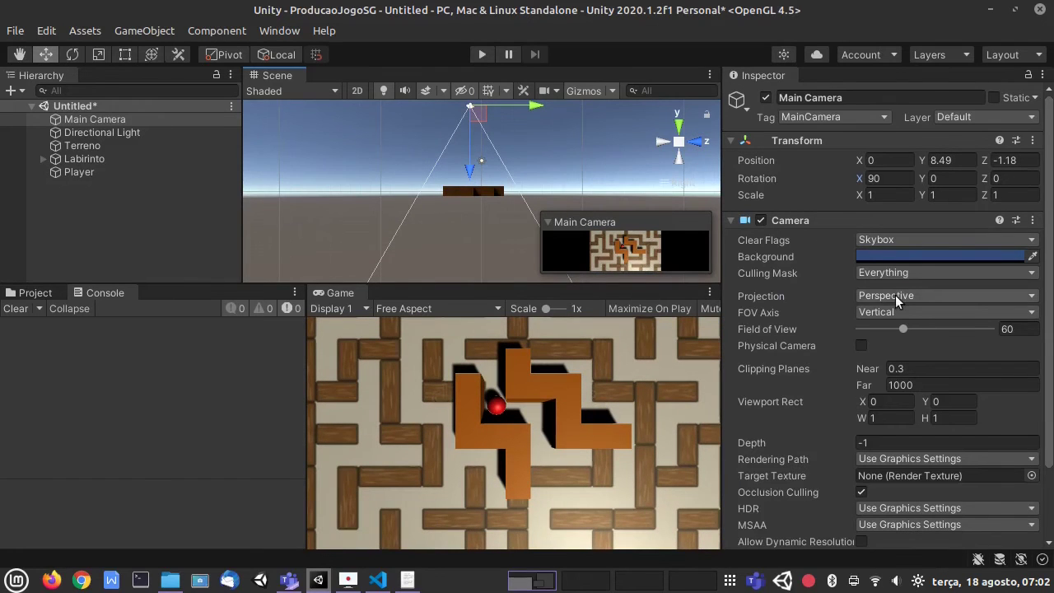
Switch the Main Camera's projection to Orthographic and move it along Z to -0.93
left_click(895, 294)
left_click(889, 338)
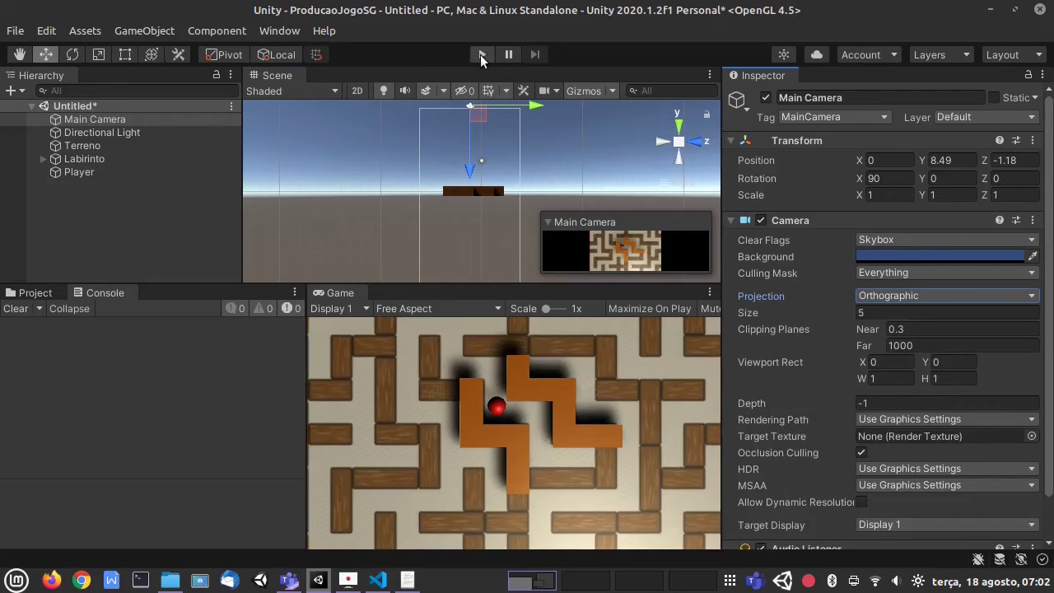
left_click_drag(531, 113, 539, 107)
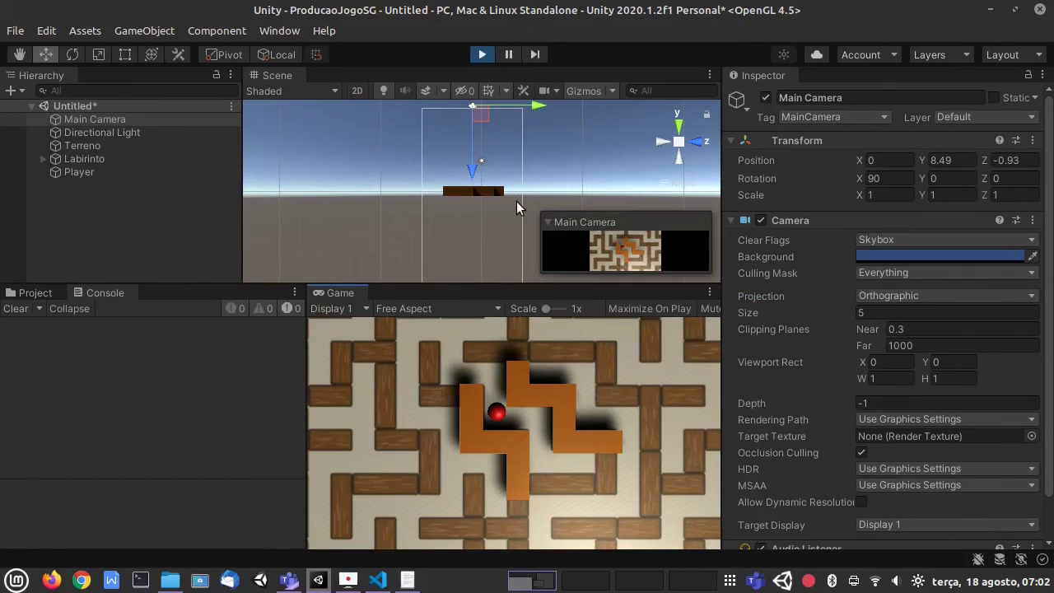
Test the Player's movement in all directions from the top-down camera in a game run, and stop the run
key("Right")
key("Down")
key("Right")
key("Up")
key("Left")
key("Up")
key("Left")
key("Down")
key("Right")
key("Down")
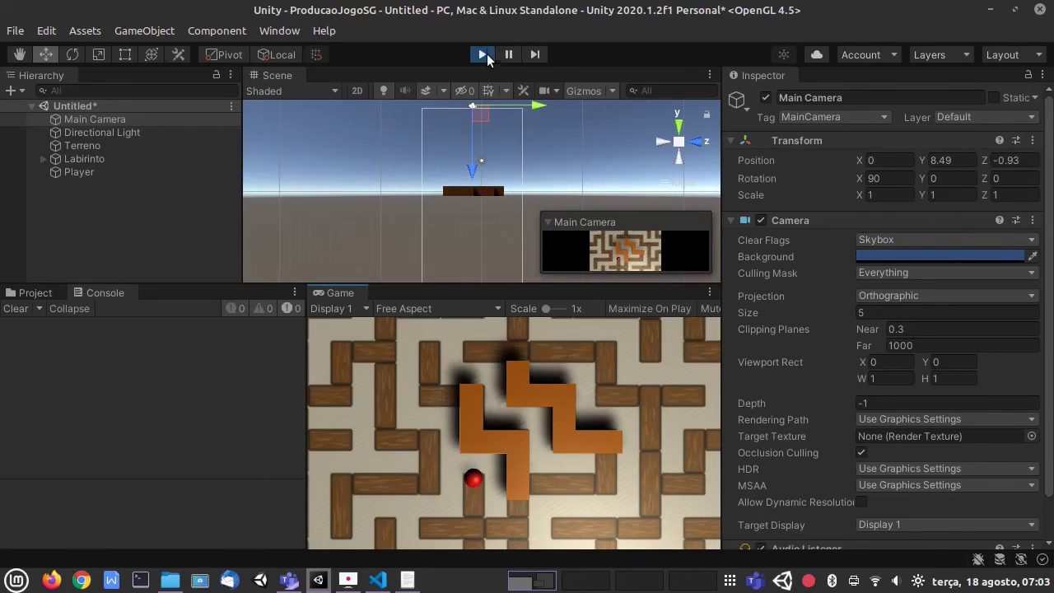
left_click(483, 55)
Save the scene as cena01 in the Labirinto/Scenes folder
key("ctrl+s")
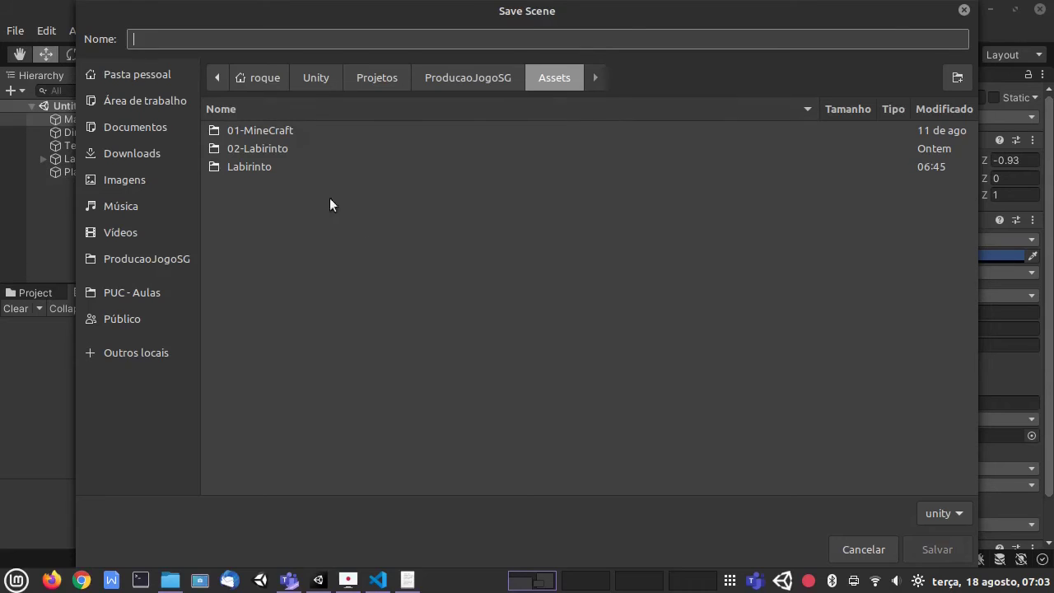
double_click(253, 167)
double_click(245, 175)
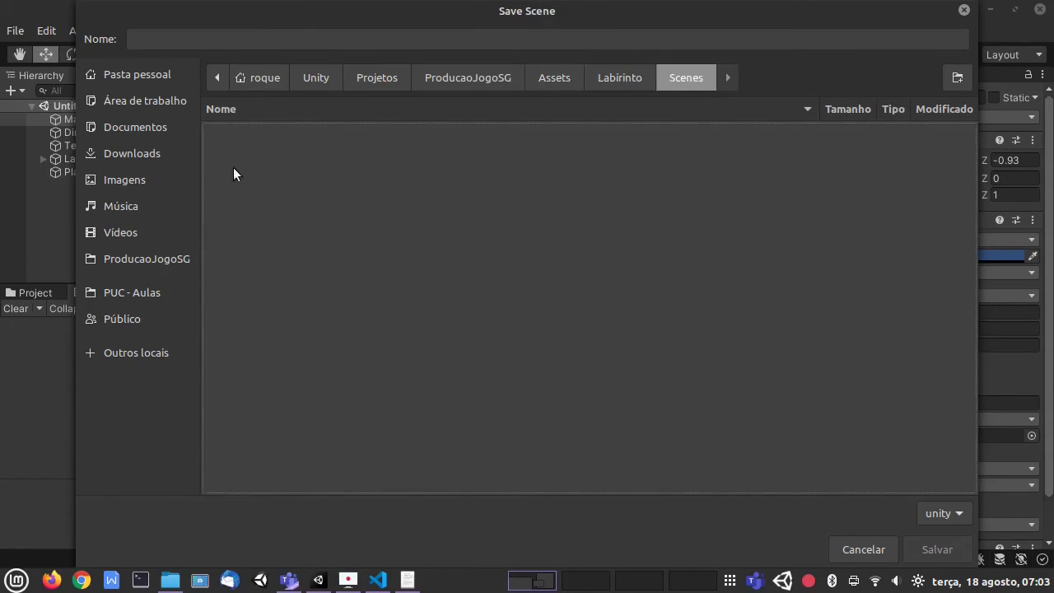
left_click(180, 40)
type("cena01")
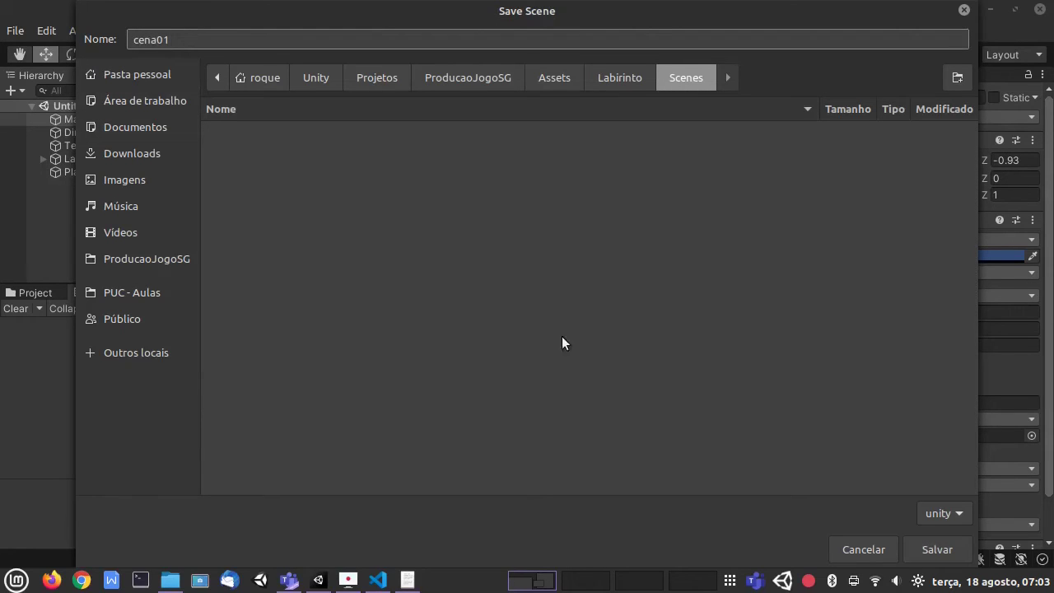
left_click(917, 547)
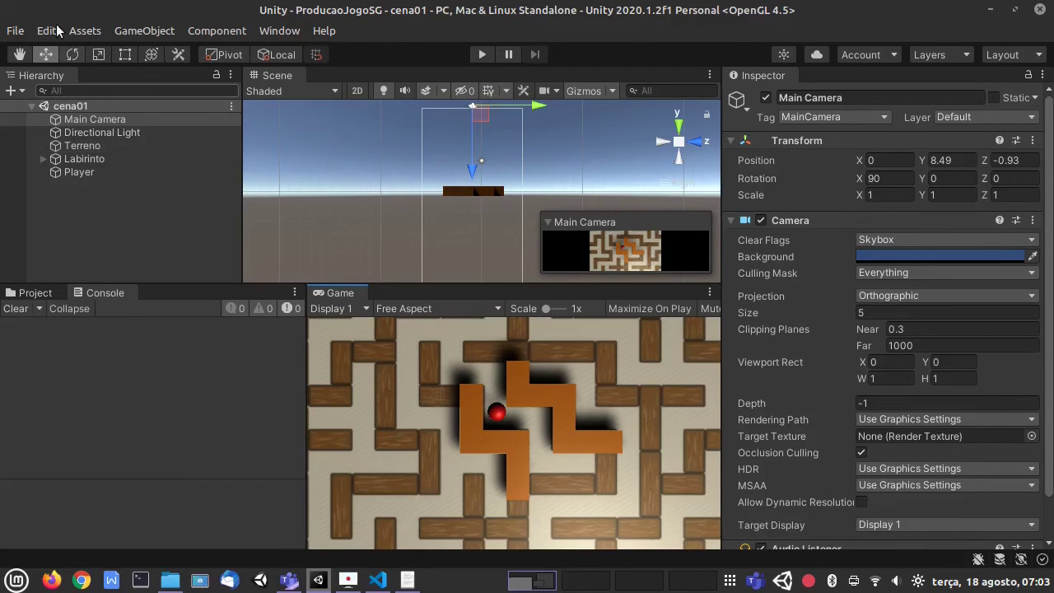
Save a copy of the scene as cena02 in the Labirinto/Scenes folder
left_click(16, 31)
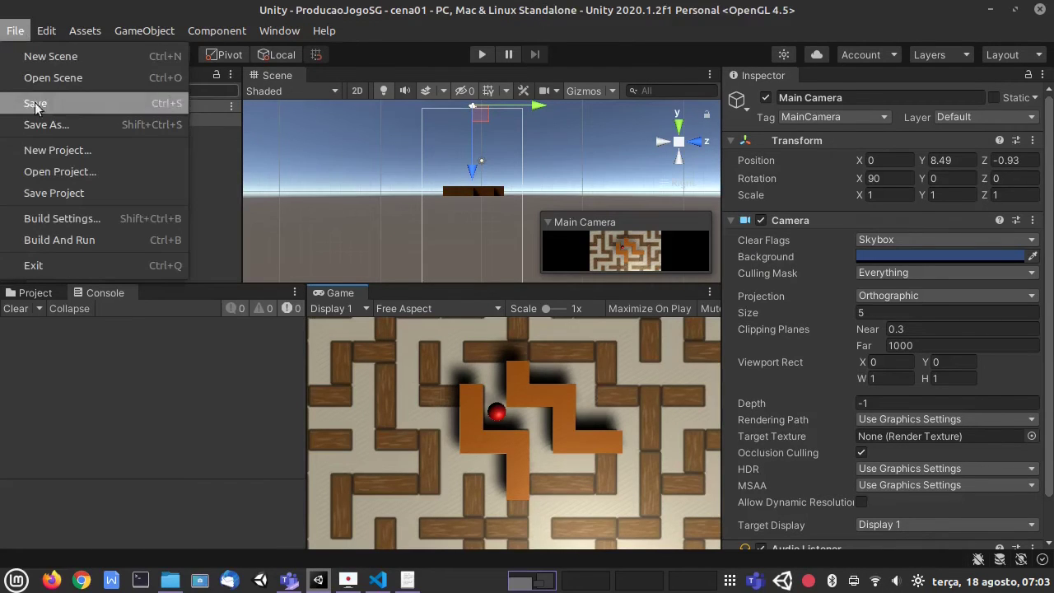
left_click(62, 126)
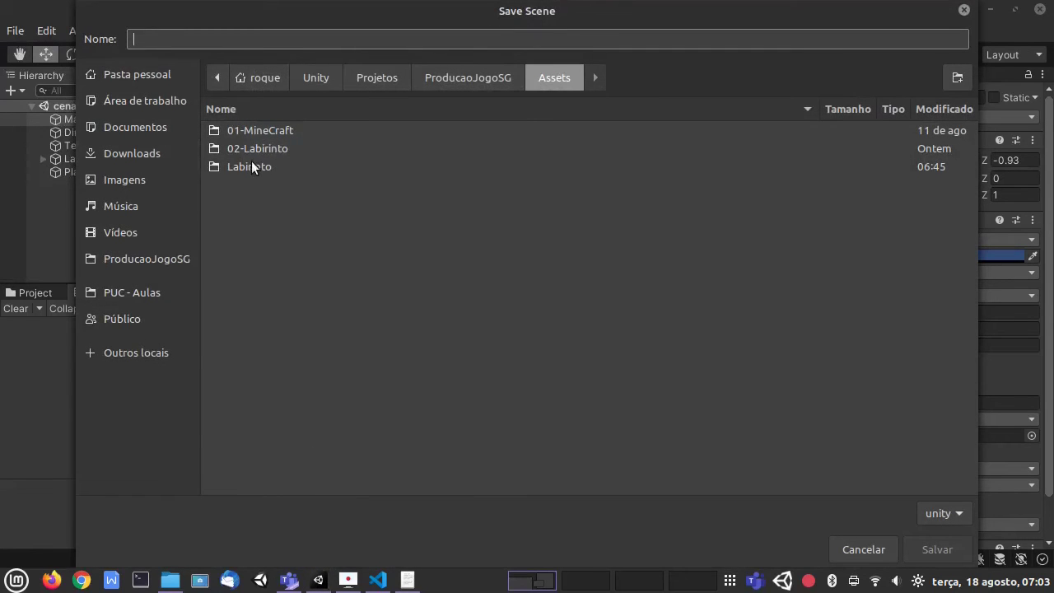
double_click(249, 168)
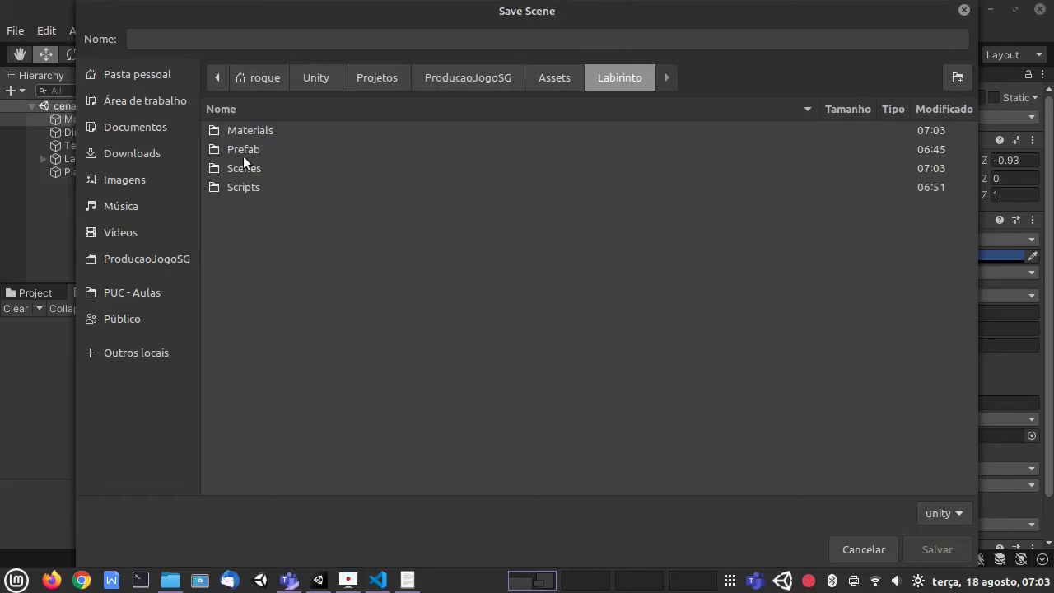
double_click(240, 167)
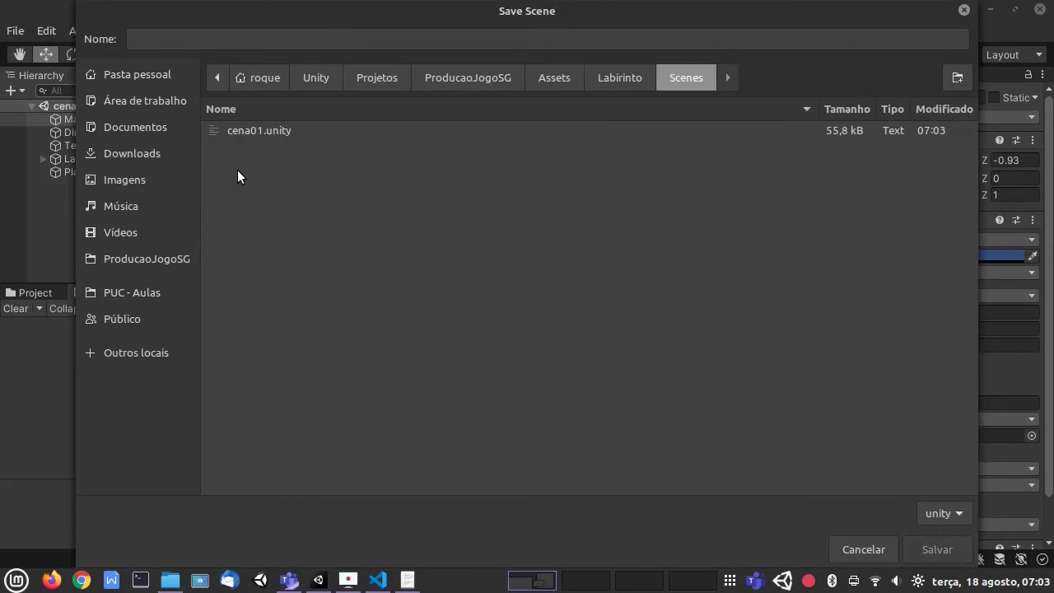
left_click(175, 40)
type("cena02")
key("Return")
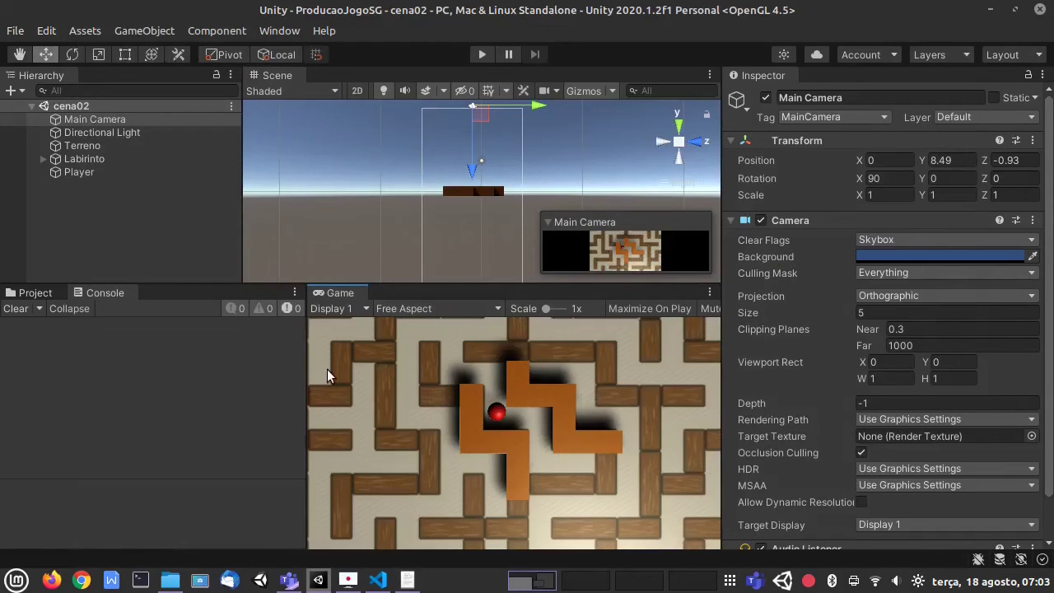
Create a material named Preto in the project's Labirinto/Materials folder
left_click(39, 293)
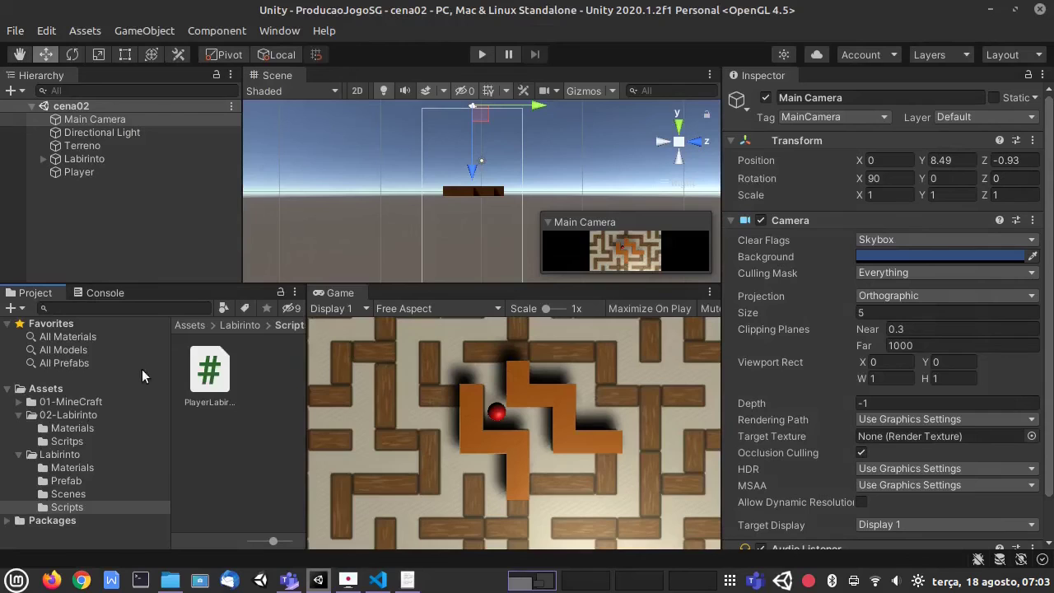
left_click(68, 494)
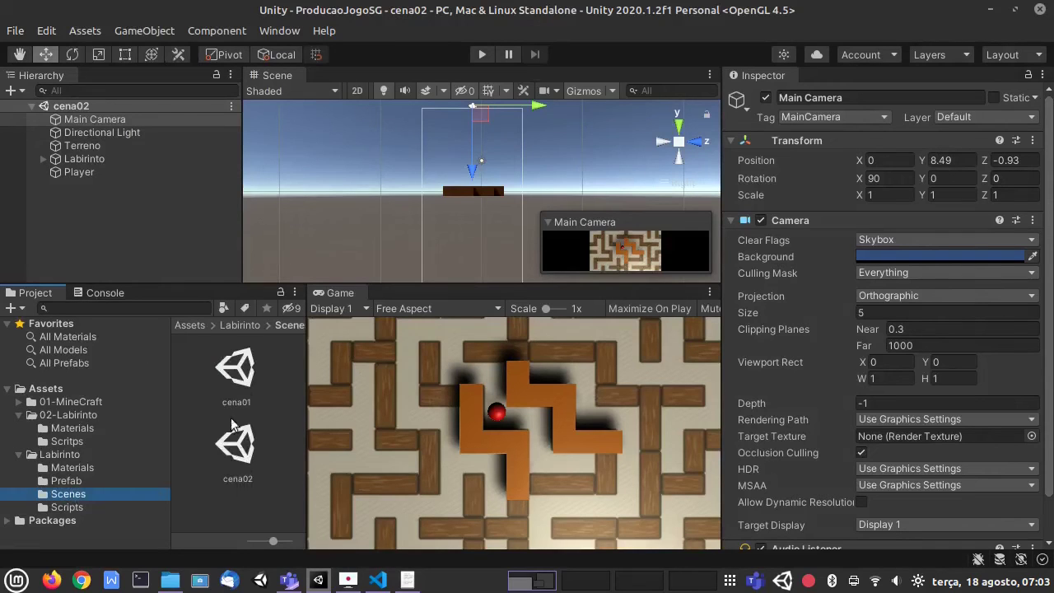
left_click(66, 469)
scroll(275, 430, "down", 2)
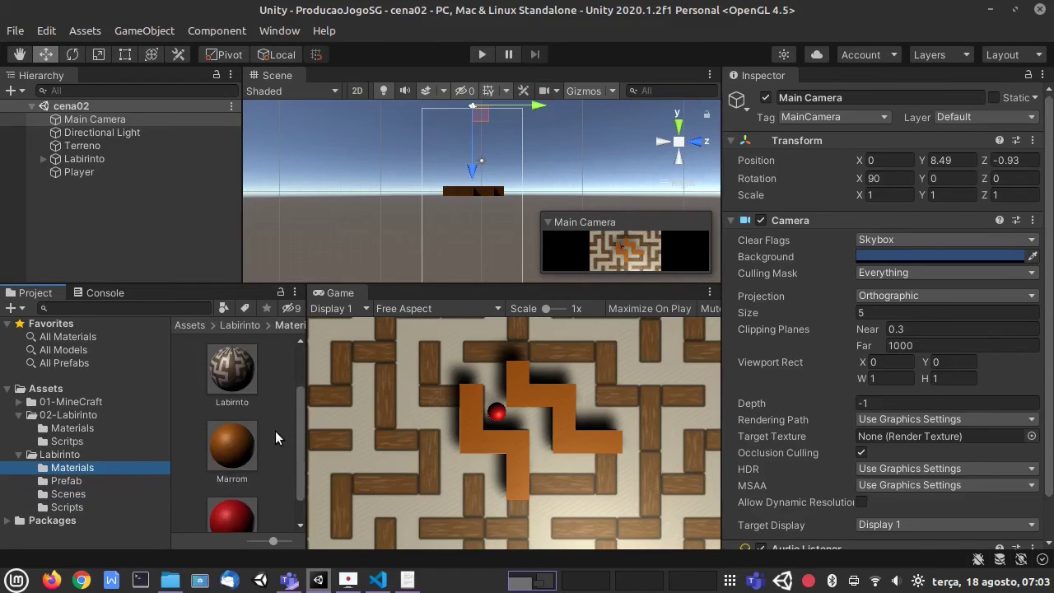
left_click(266, 429)
right_click(266, 429)
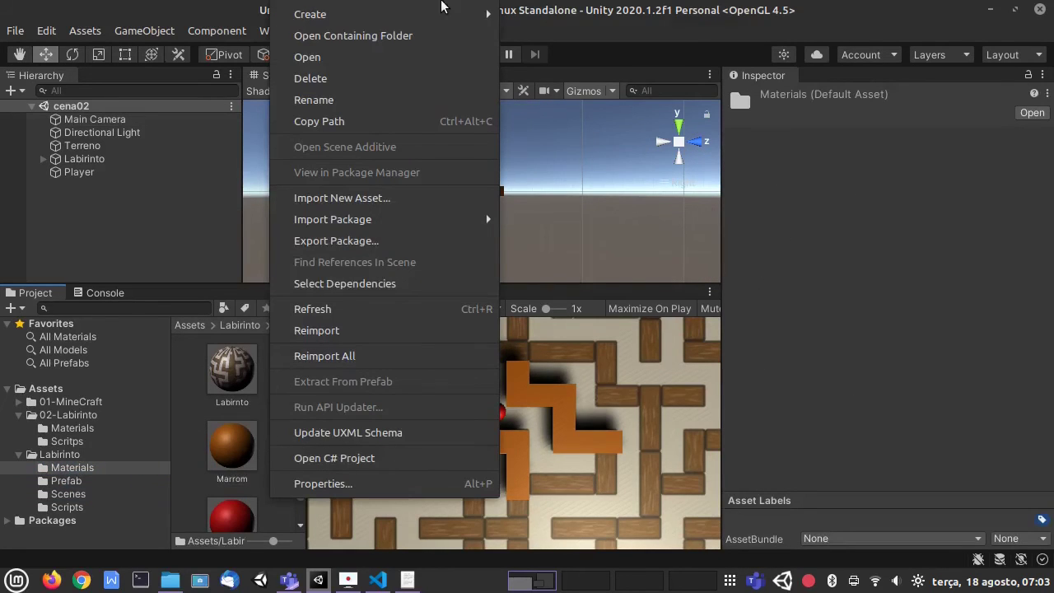
mouse_move(436, 12)
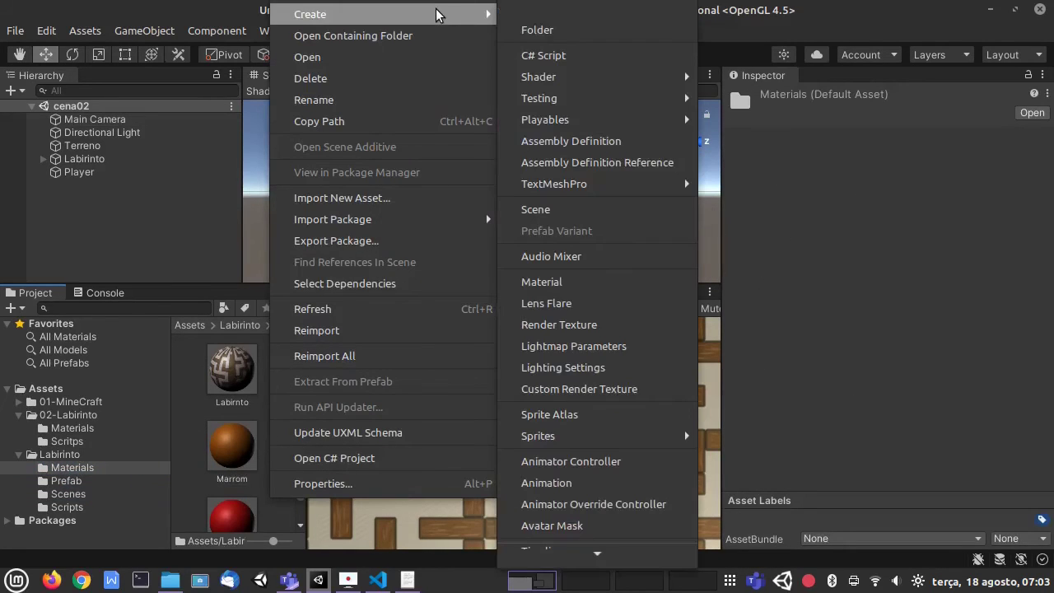
left_click(561, 282)
type("Preto")
key("Return")
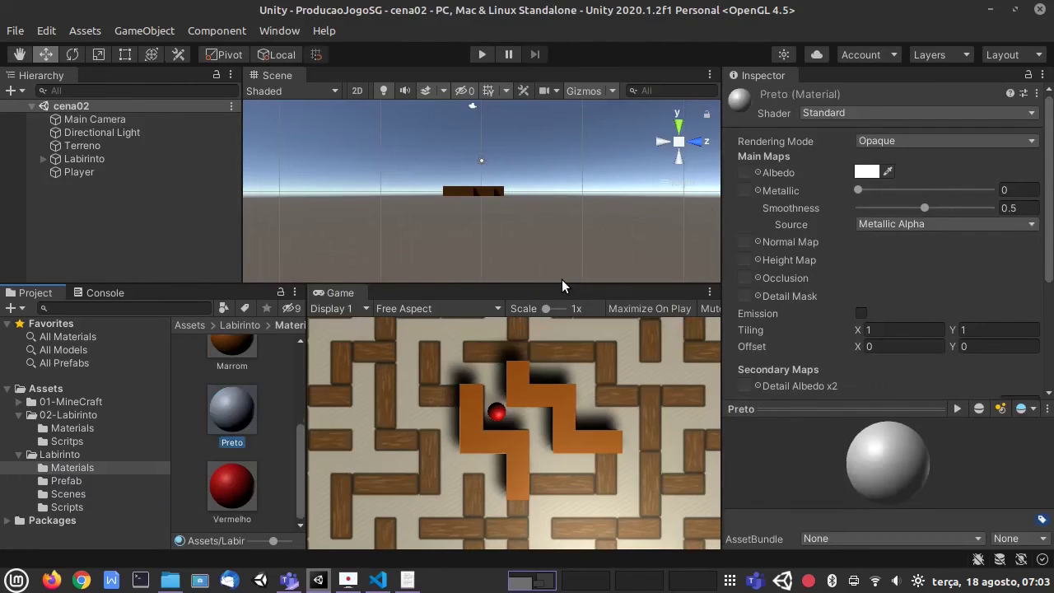
Set the Preto material's albedo color to black (000000)
left_click(867, 172)
left_click_drag(271, 162, 231, 203)
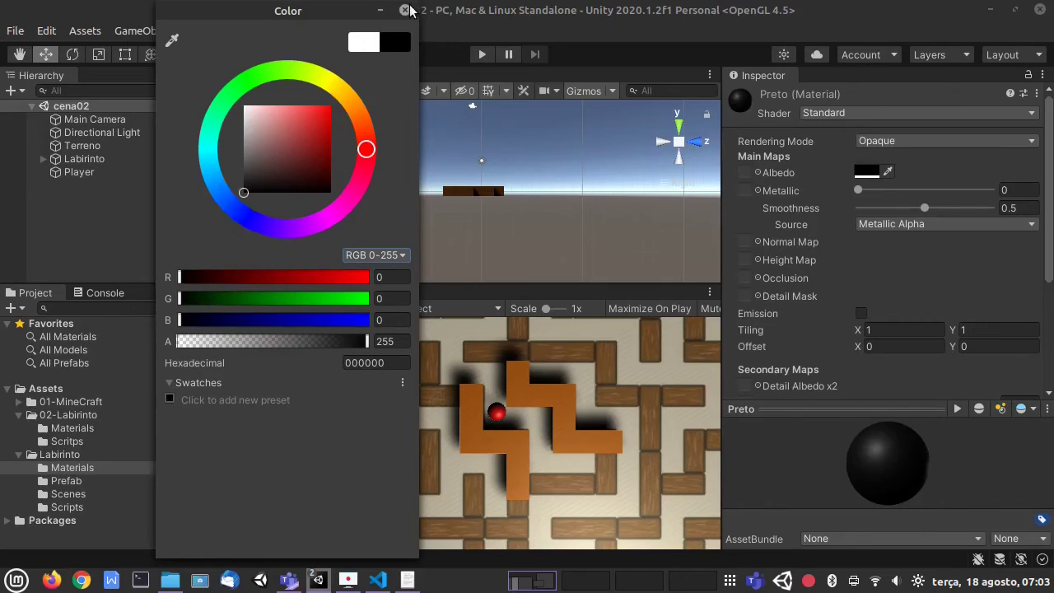
left_click(404, 10)
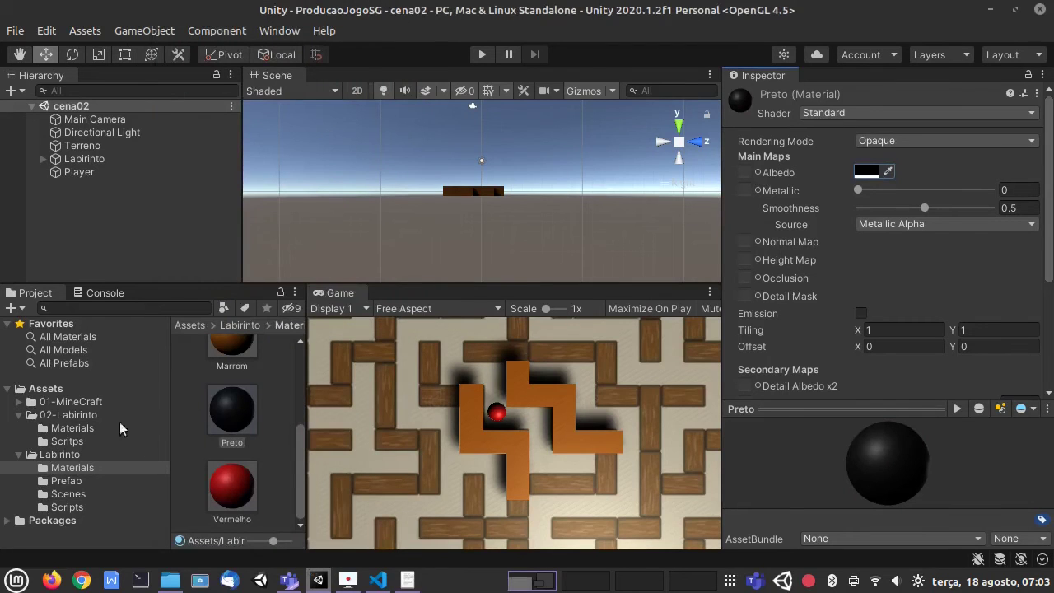
Try to apply the Preto material to the Labirinto parent object as a whole
left_click(70, 496)
left_click(233, 445)
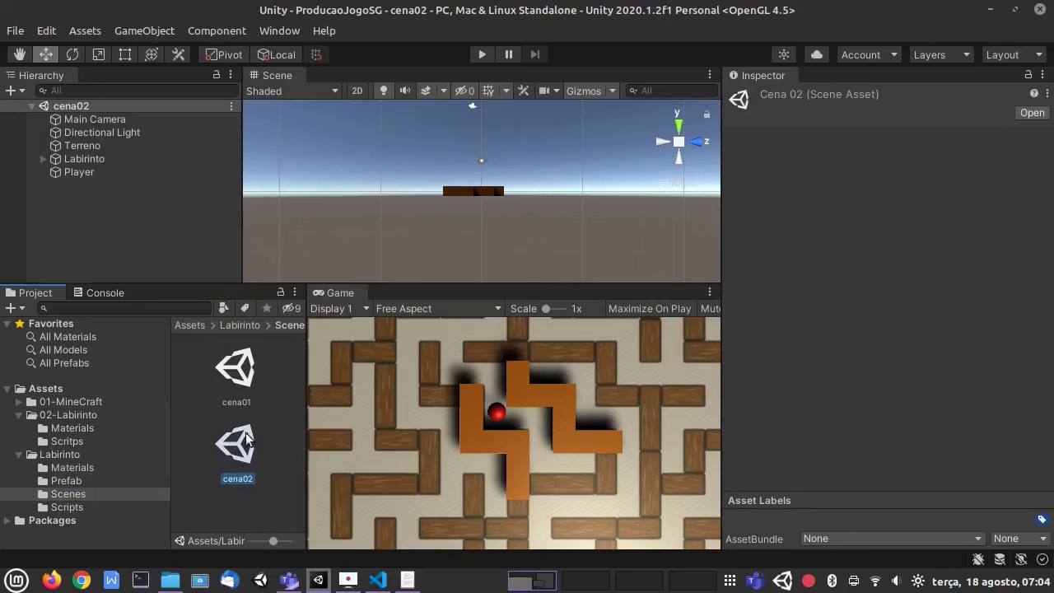
left_click(72, 467)
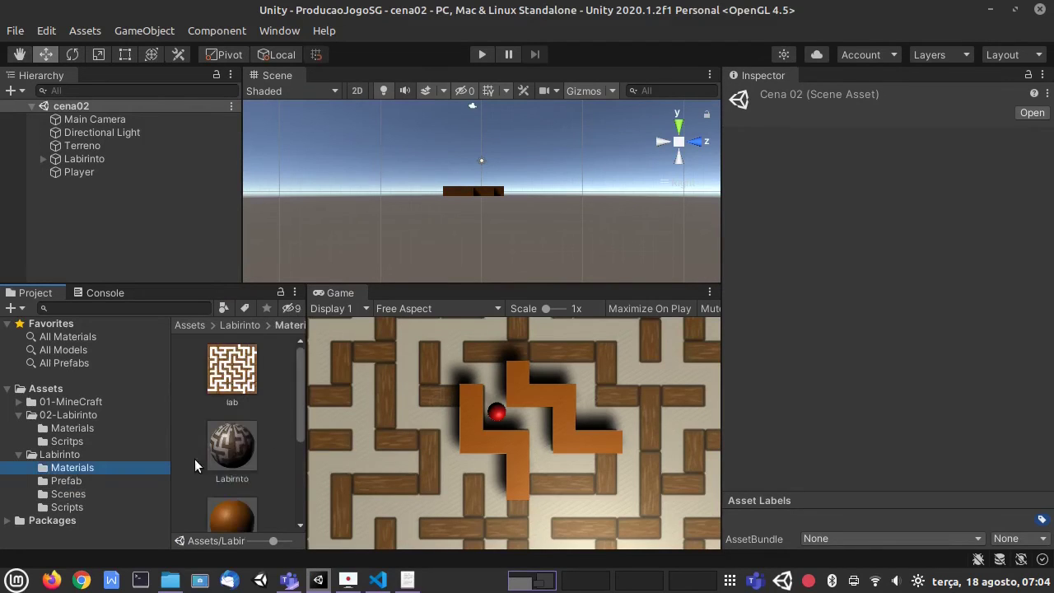
scroll(260, 432, "down", 4)
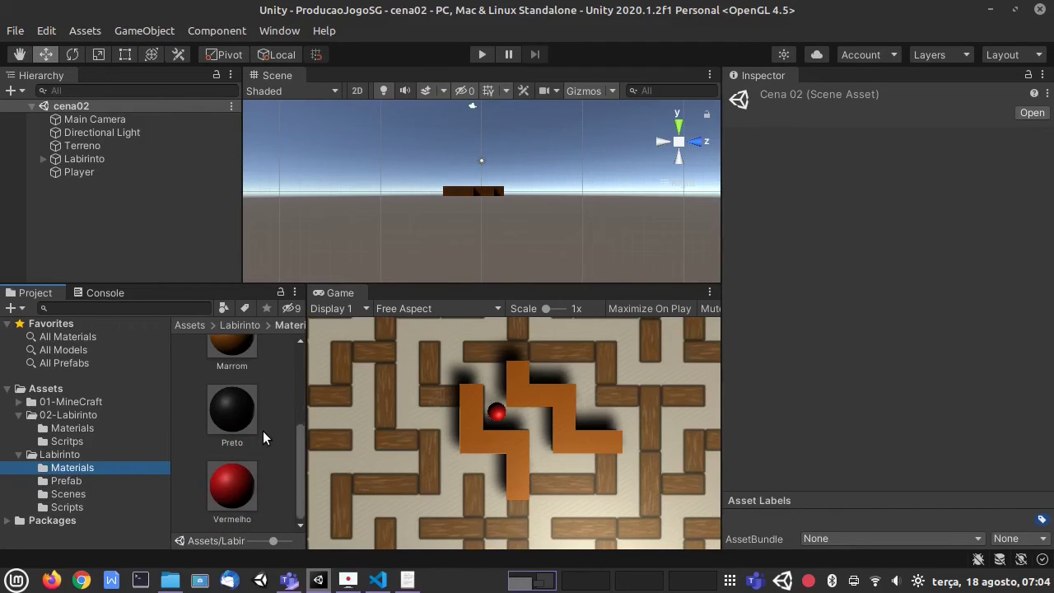
left_click_drag(237, 402, 63, 156)
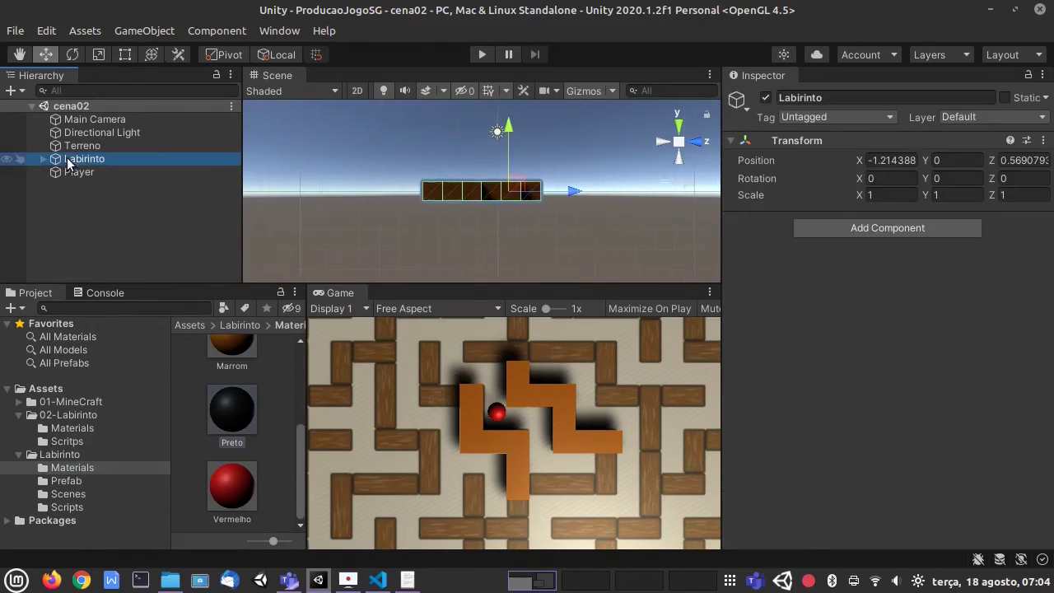
Apply the Preto material to each block of the maze in the Scene's top view, and save the cena02 scene
left_click(43, 158)
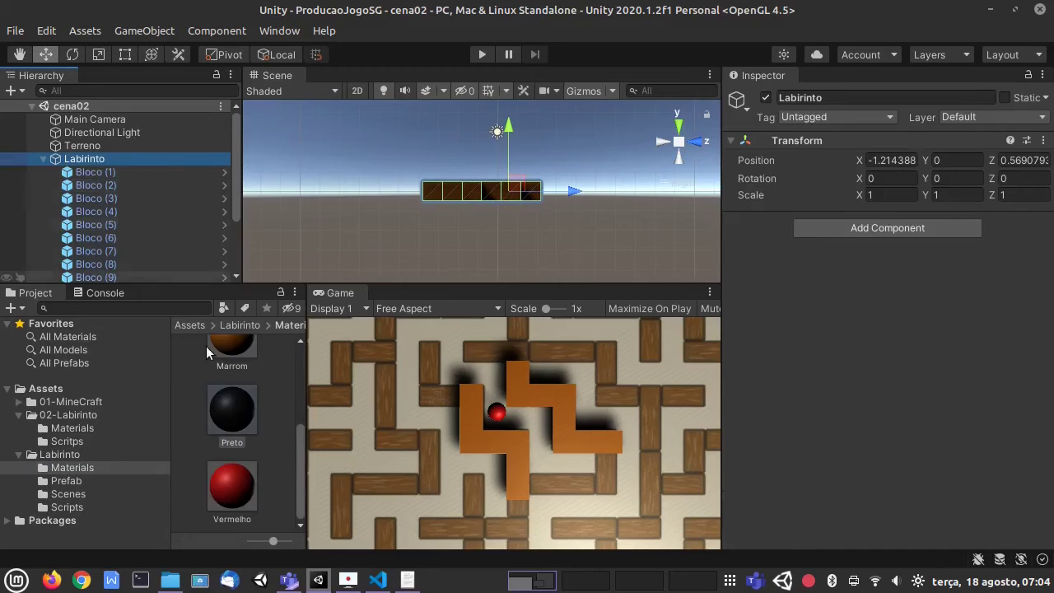
left_click(677, 125)
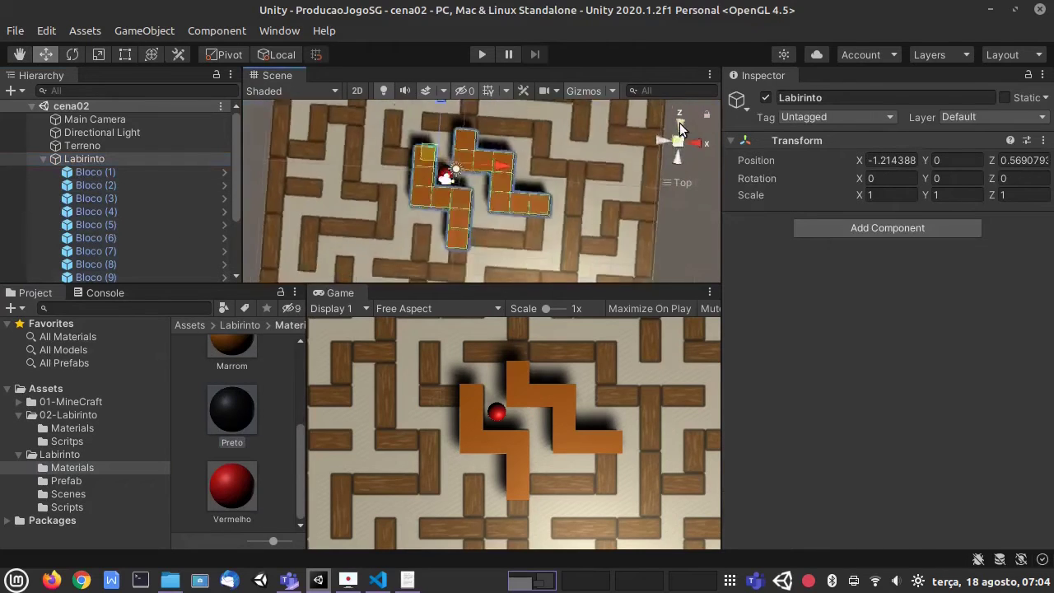
left_click_drag(229, 400, 419, 163)
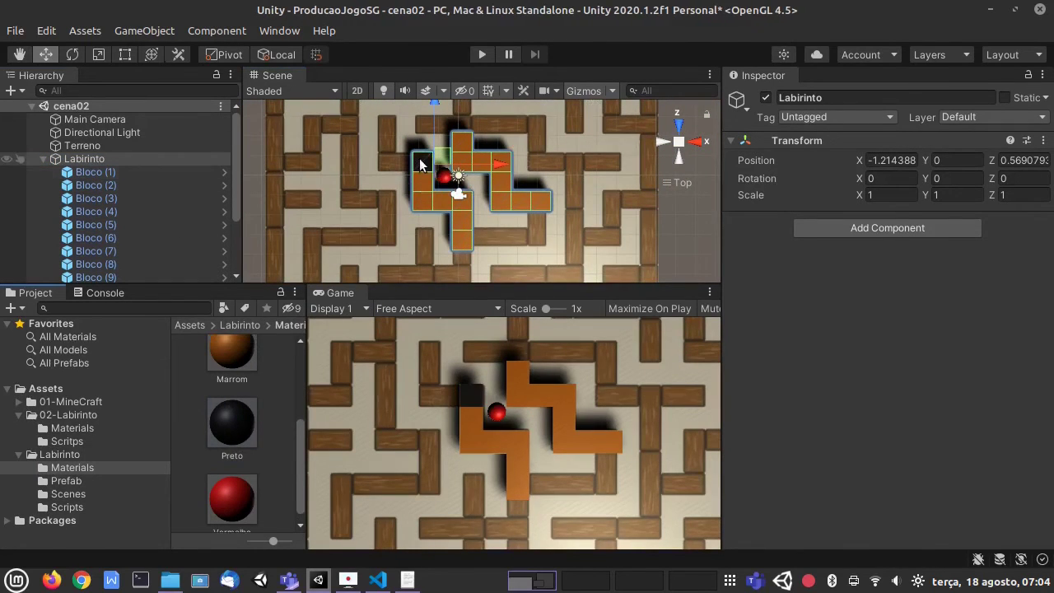
left_click_drag(246, 421, 421, 183)
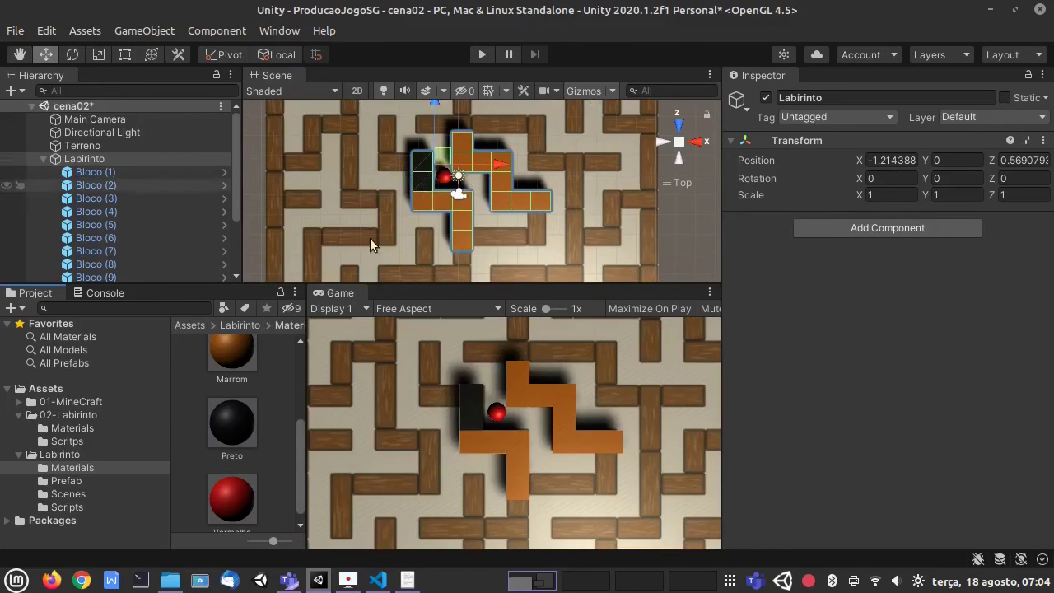
left_click_drag(245, 422, 418, 201)
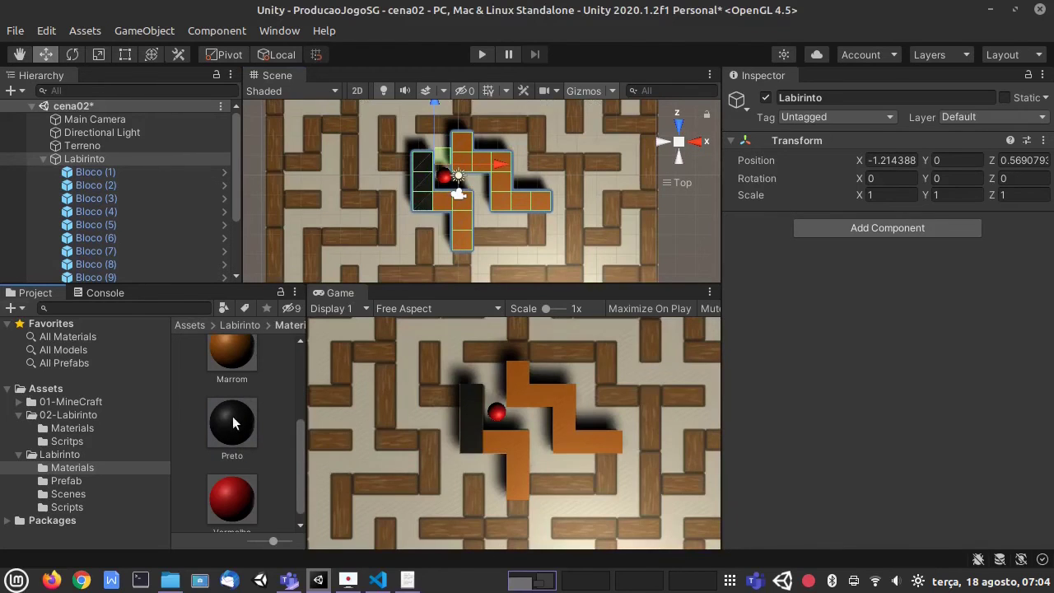
left_click_drag(240, 434, 458, 203)
left_click_drag(238, 420, 460, 238)
left_click_drag(236, 429, 470, 163)
left_click_drag(236, 429, 485, 165)
left_click_drag(235, 426, 502, 199)
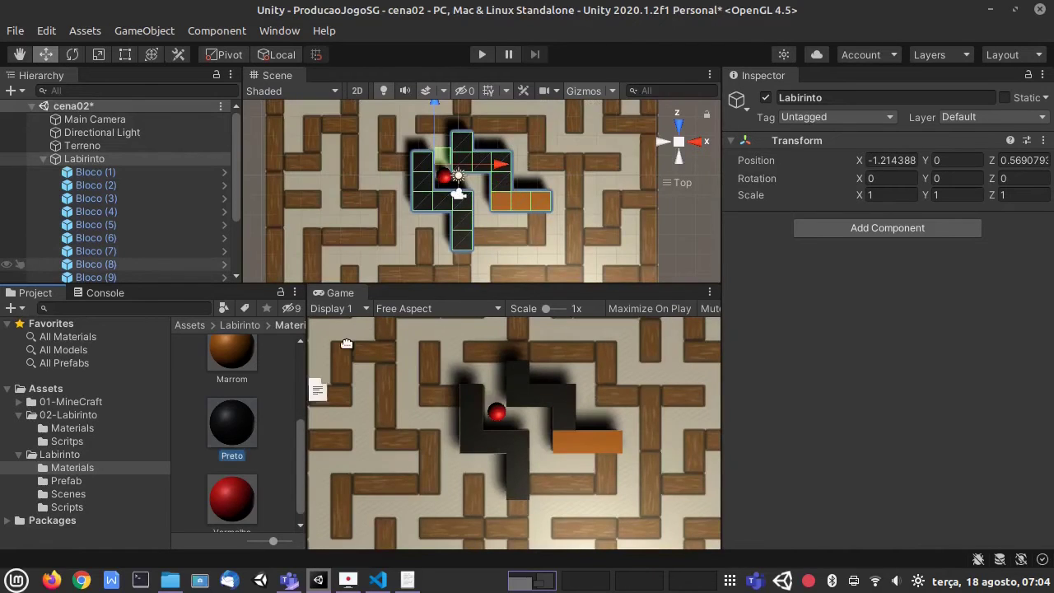
left_click_drag(227, 411, 541, 206)
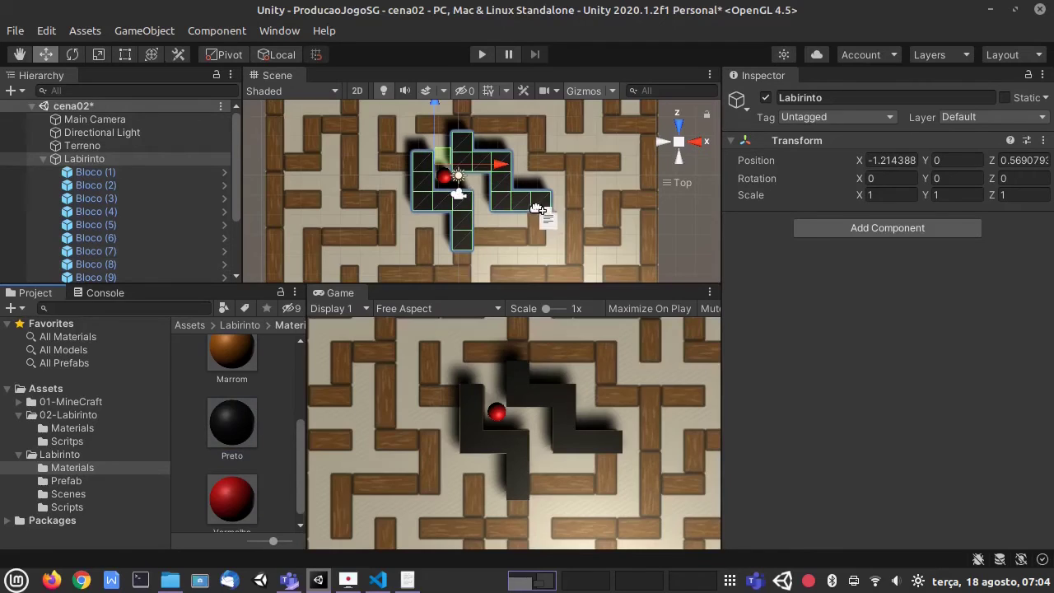
left_click(45, 161)
key("ctrl+s")
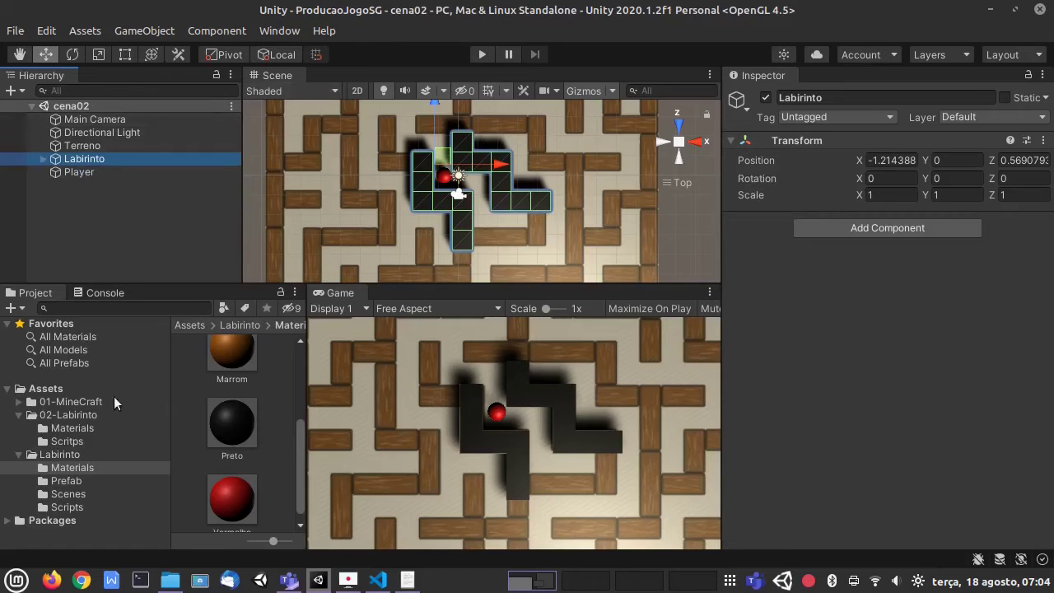
Open cena01 from the Labirinto/Scenes folder and switch back to cena02 to compare the maze wall colors
left_click(72, 495)
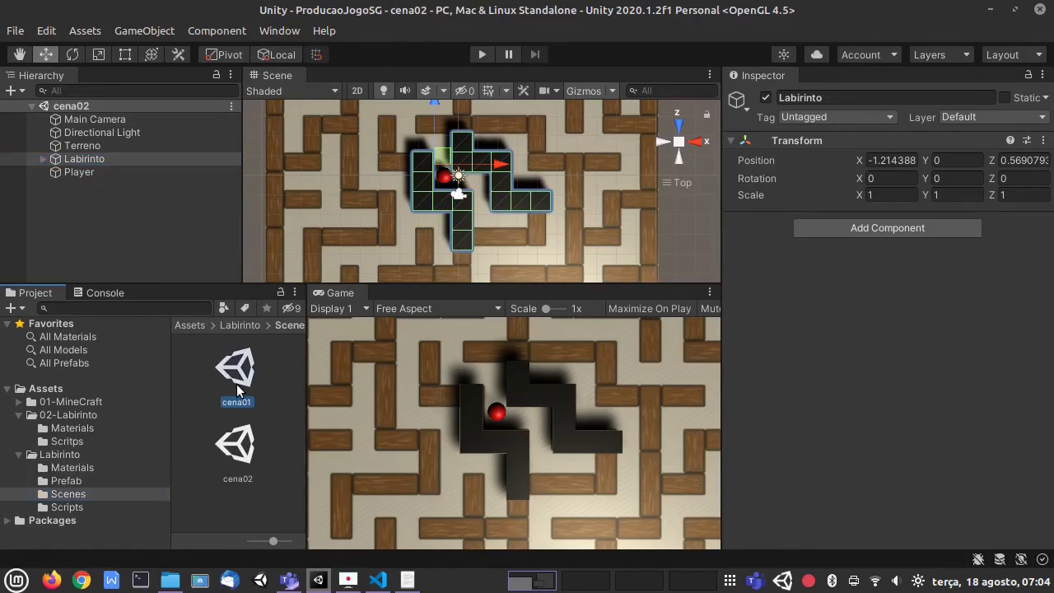
double_click(236, 380)
double_click(237, 446)
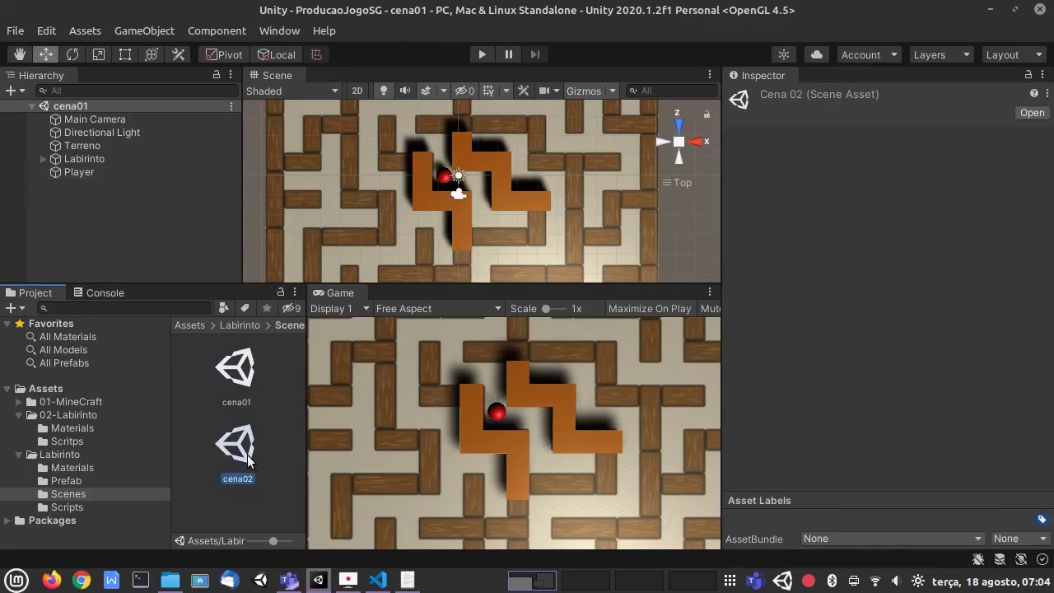
left_click(238, 351)
left_click(228, 431)
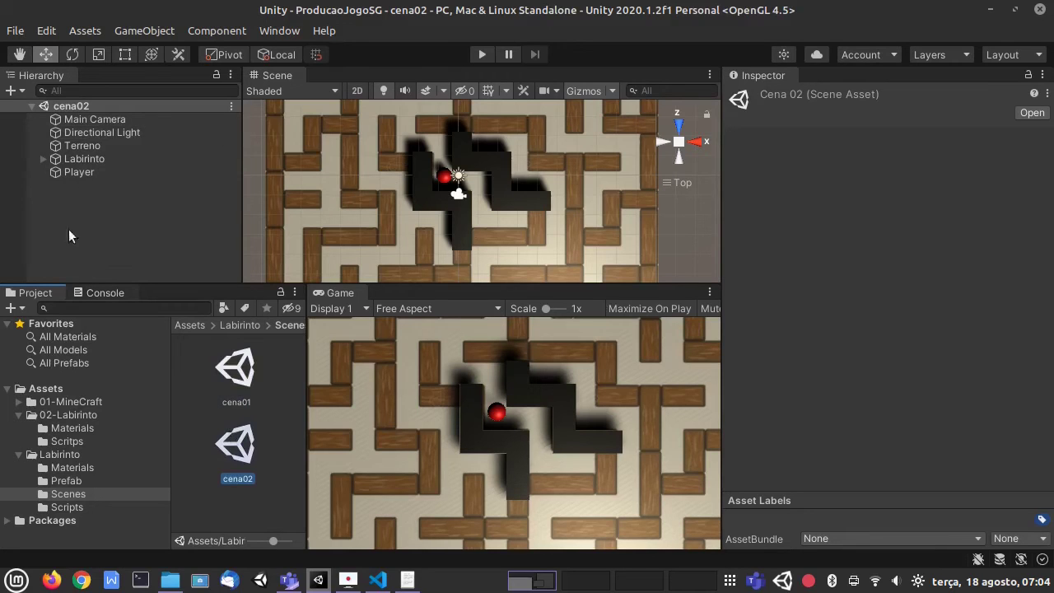
Add a 3D cylinder to cena02 and move it along the Z axis to about -3.16, beside the black maze walls
left_click(195, 31)
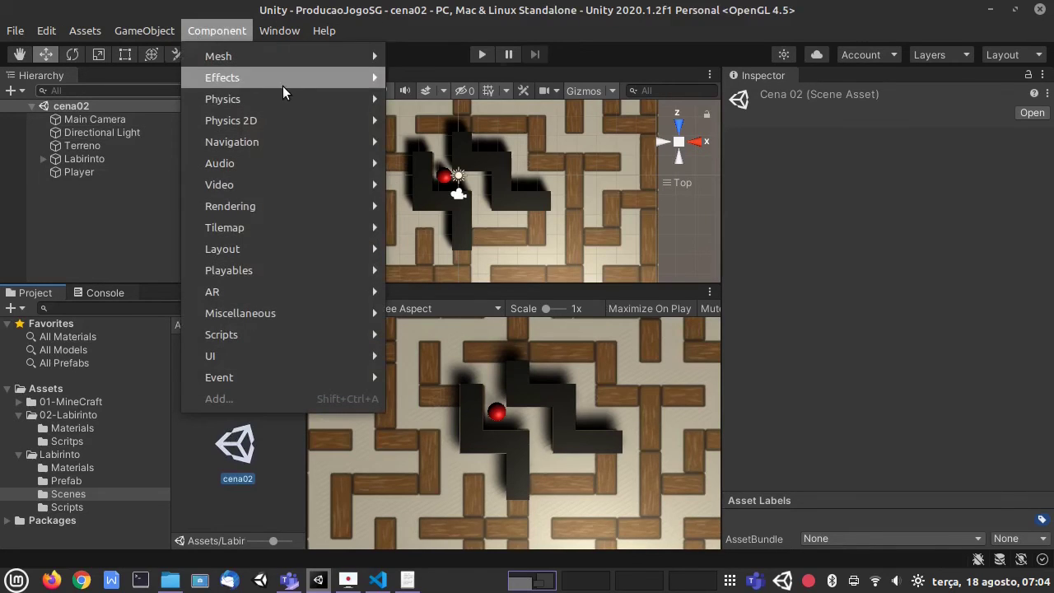
mouse_move(142, 28)
mouse_move(213, 102)
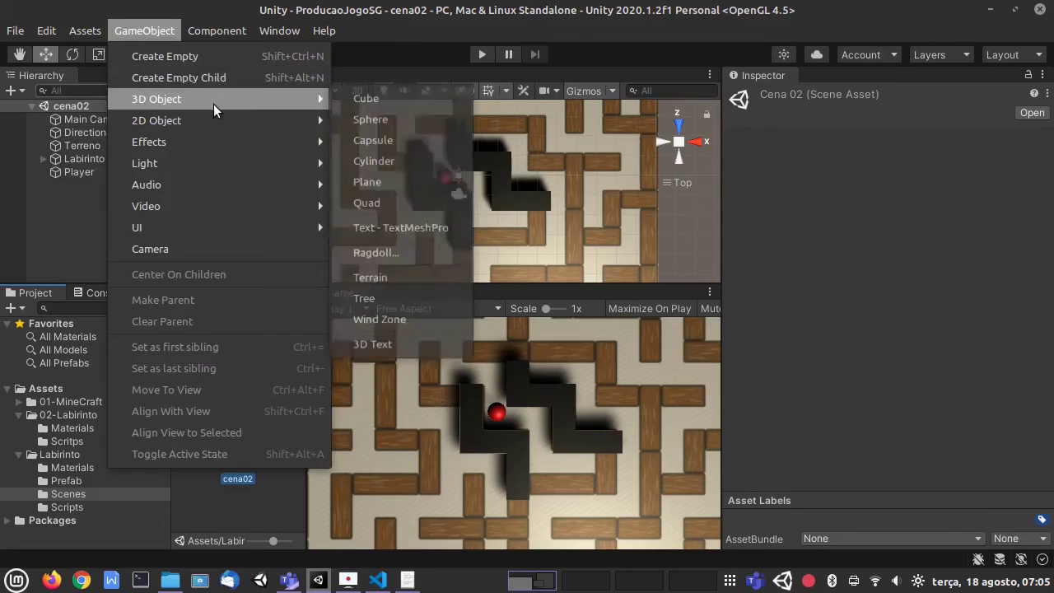
left_click(394, 163)
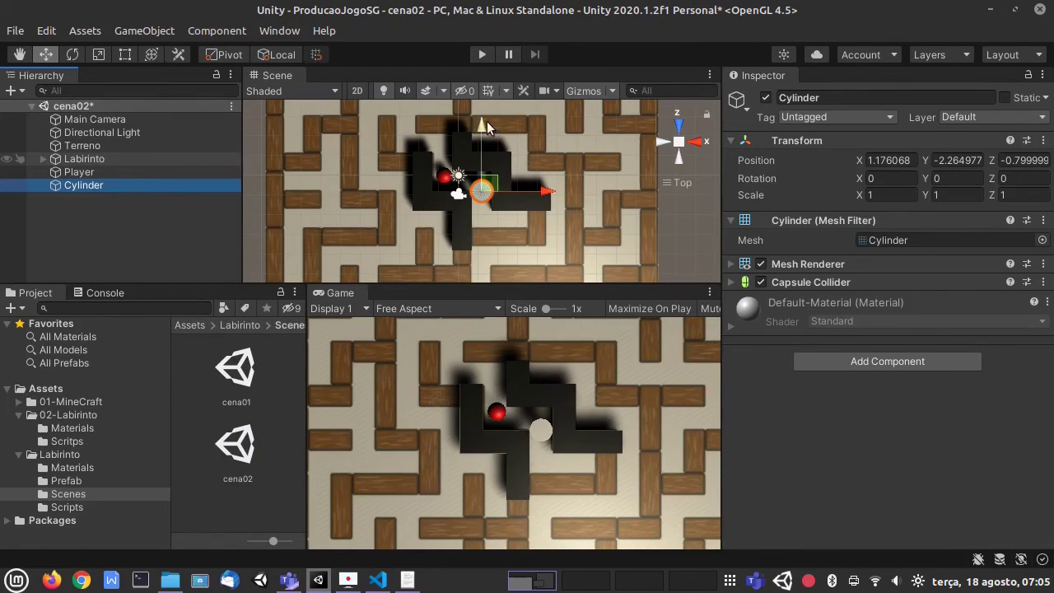
left_click_drag(486, 121, 486, 168)
Set the cylinder's X rotation to 90 and X scale to 0.8, and reposition it at Y 0 and about Z -2.36
left_click(895, 174)
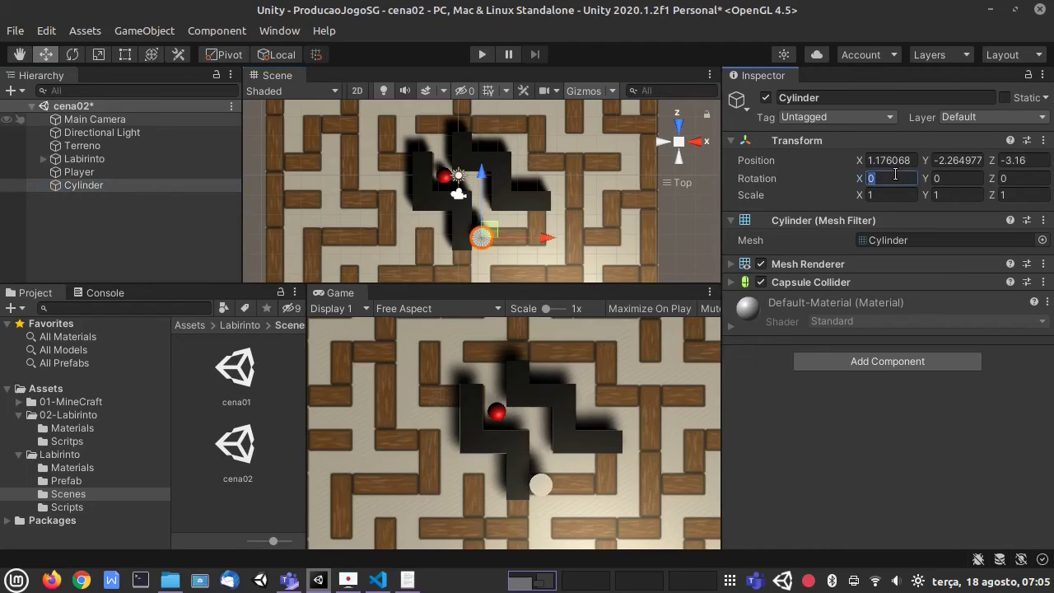
type("90")
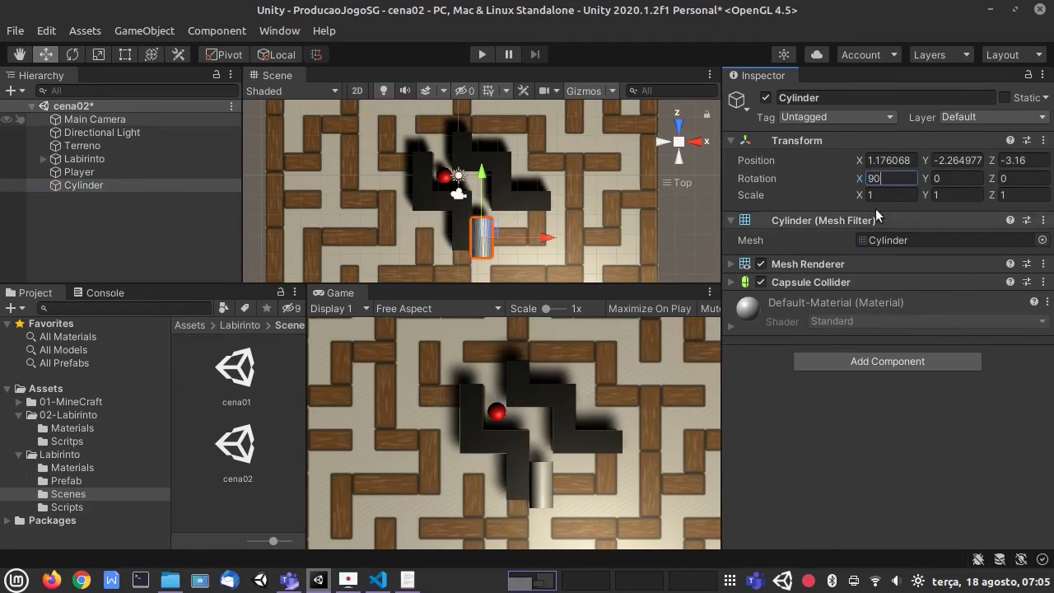
left_click(889, 195)
type("0")
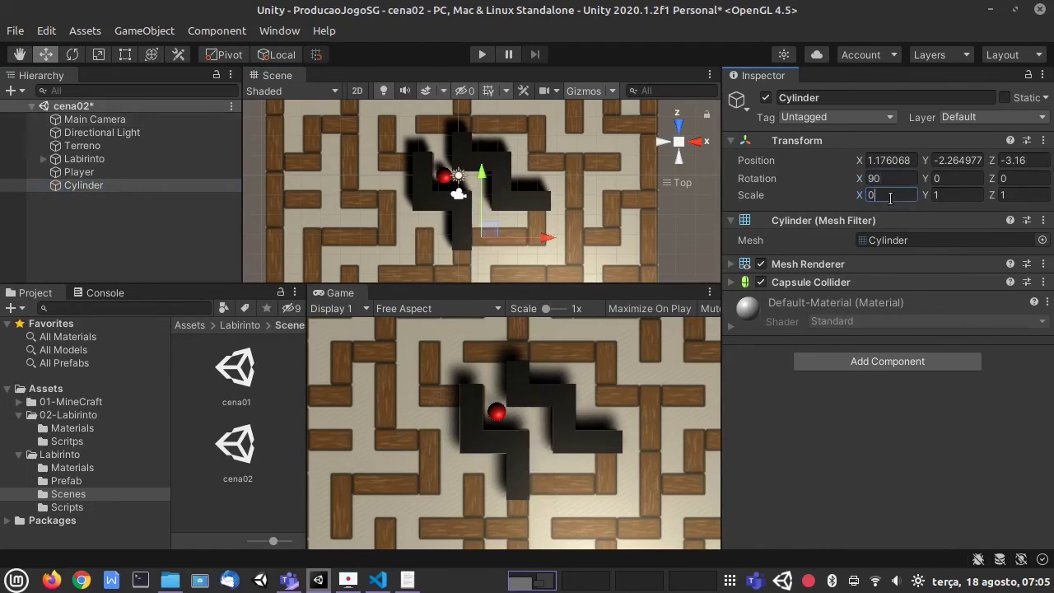
type(",8")
key("Tab")
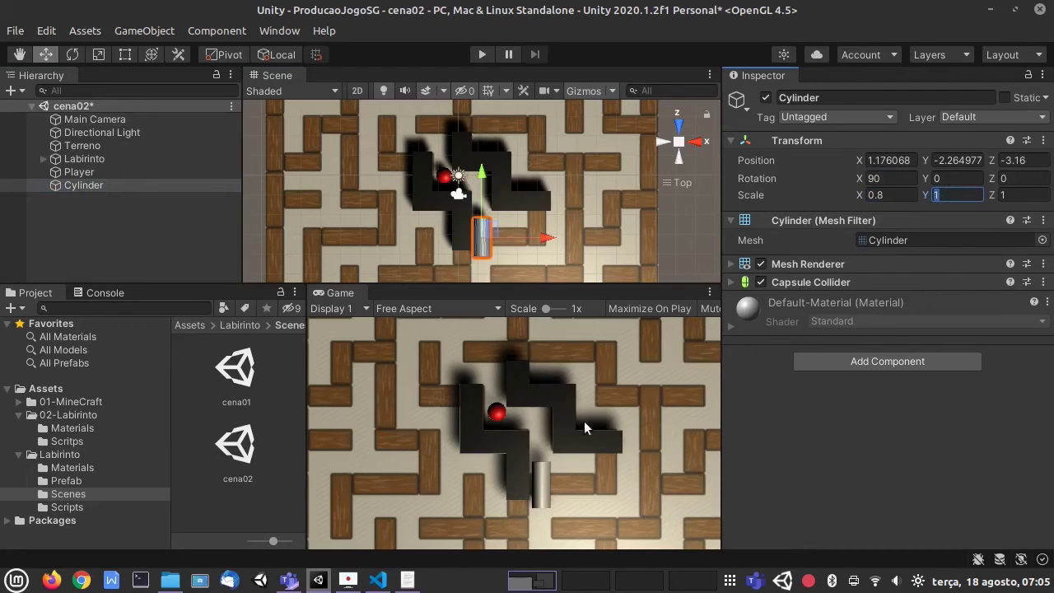
left_click_drag(486, 183, 486, 167)
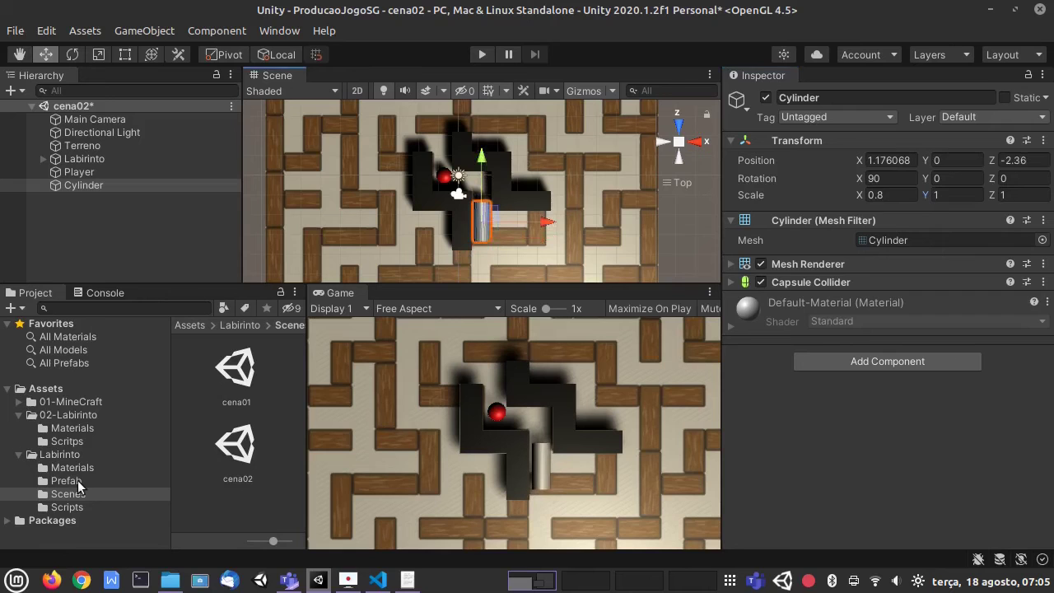
Create a material named Verde in the project's Labirinto/Materials folder
left_click(77, 468)
right_click(179, 438)
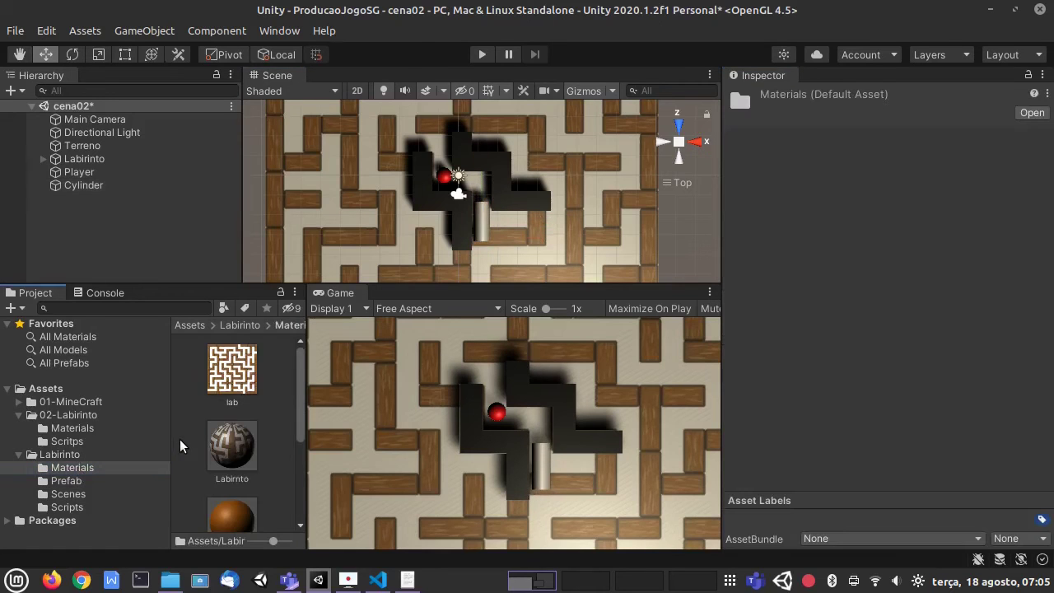
mouse_move(346, 14)
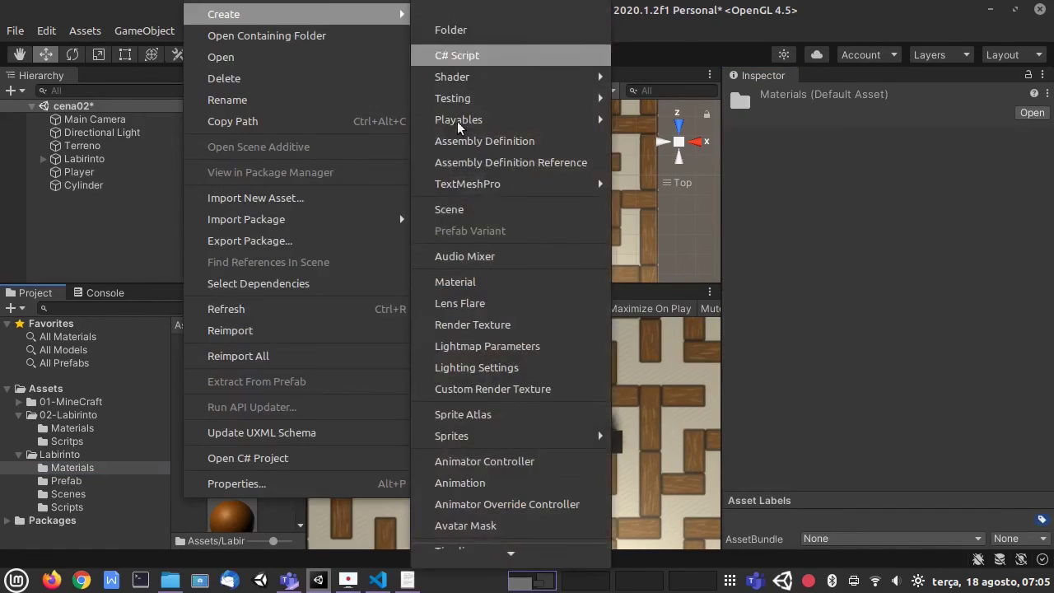
left_click(470, 281)
type("Verde")
key("Return")
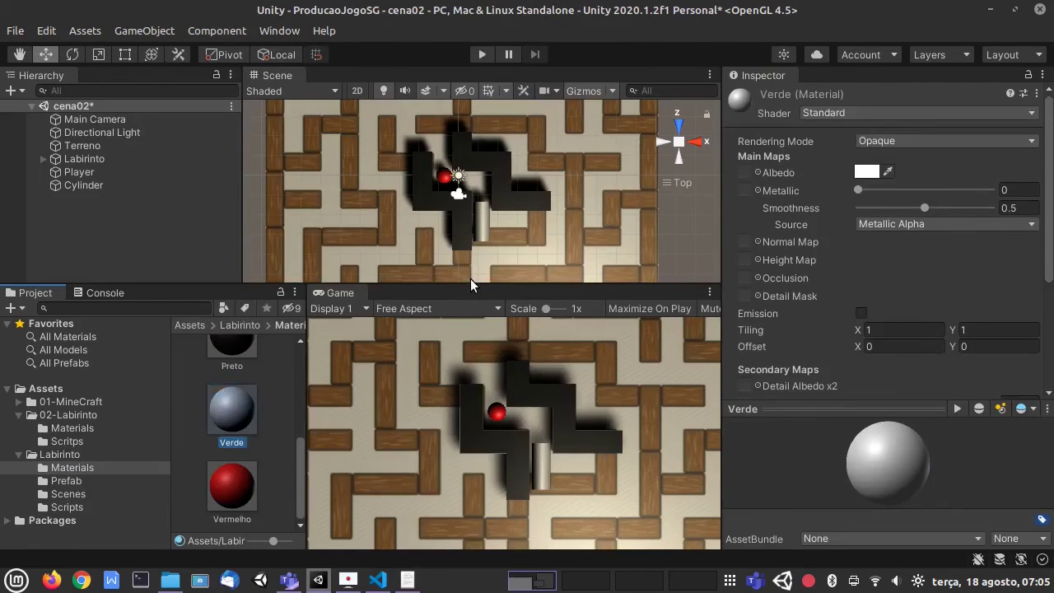
Set the Verde material's albedo color to bright green (5FFF00)
left_click(866, 172)
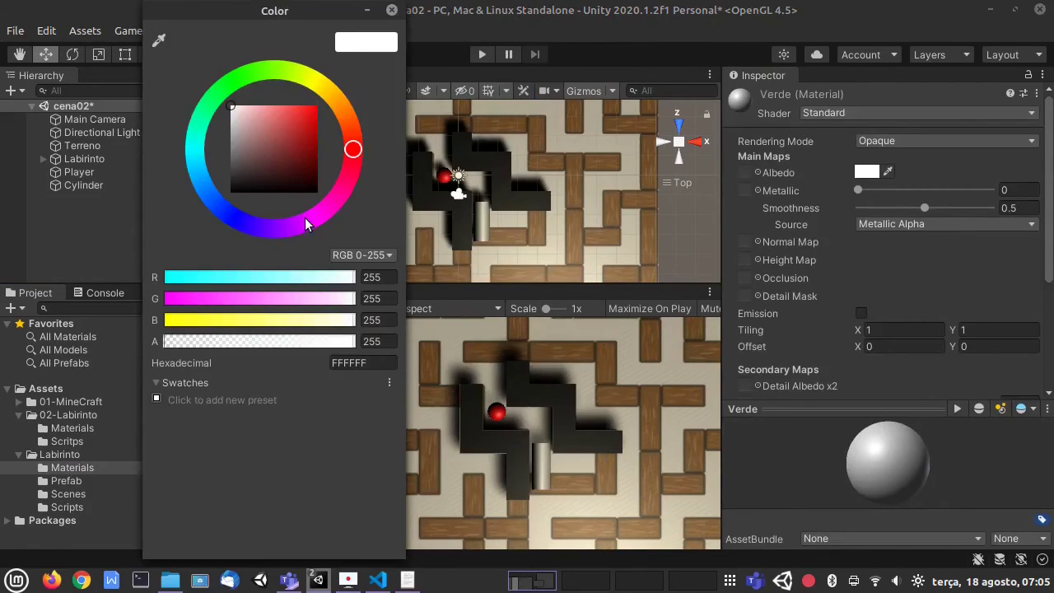
left_click_drag(242, 80, 262, 73)
left_click(284, 113)
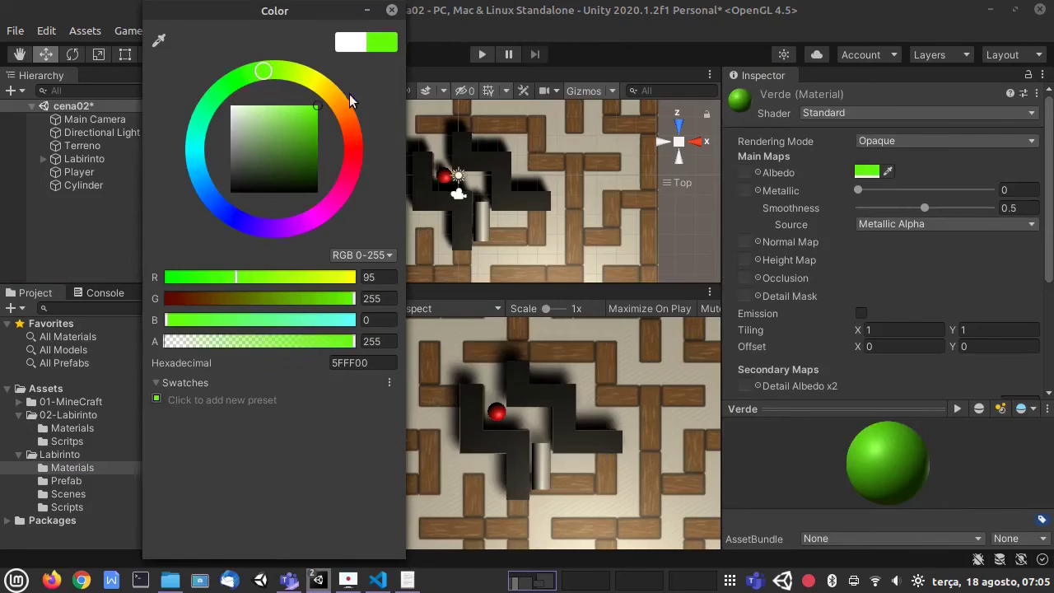
left_click(392, 10)
Apply the Verde material to the cylinder in the Scene view and save the cena02 scene
left_click_drag(231, 409, 481, 218)
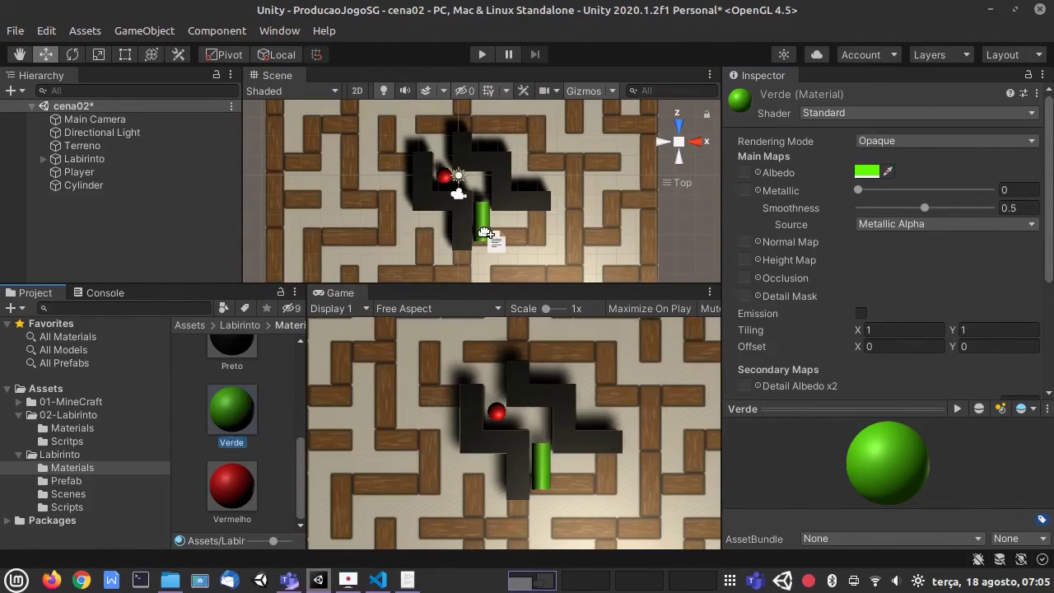
key("ctrl+s")
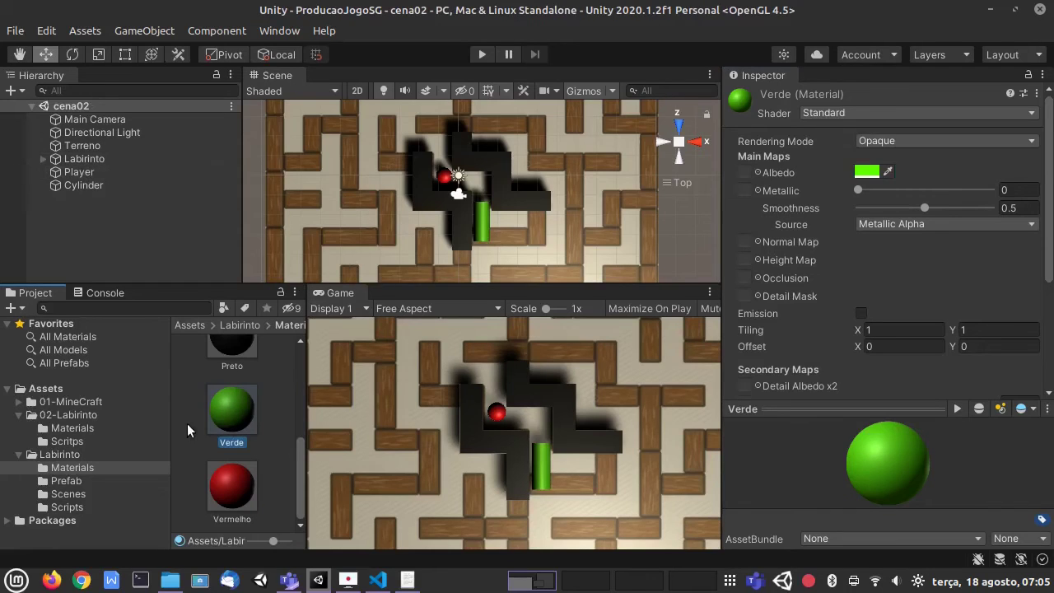
Open the project's Labirinto/Scripts folder
left_click(70, 495)
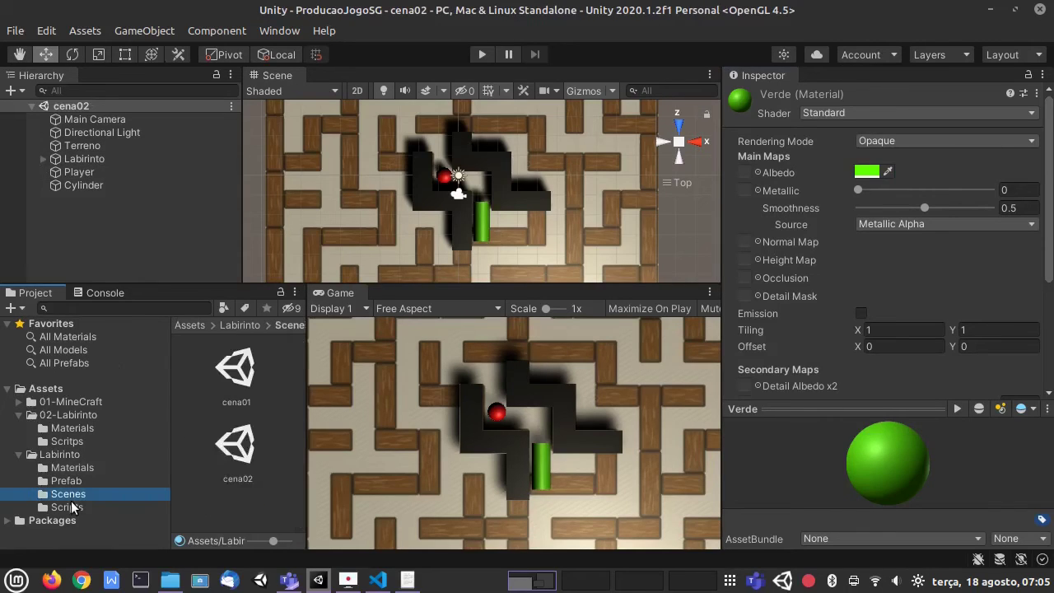
left_click(67, 507)
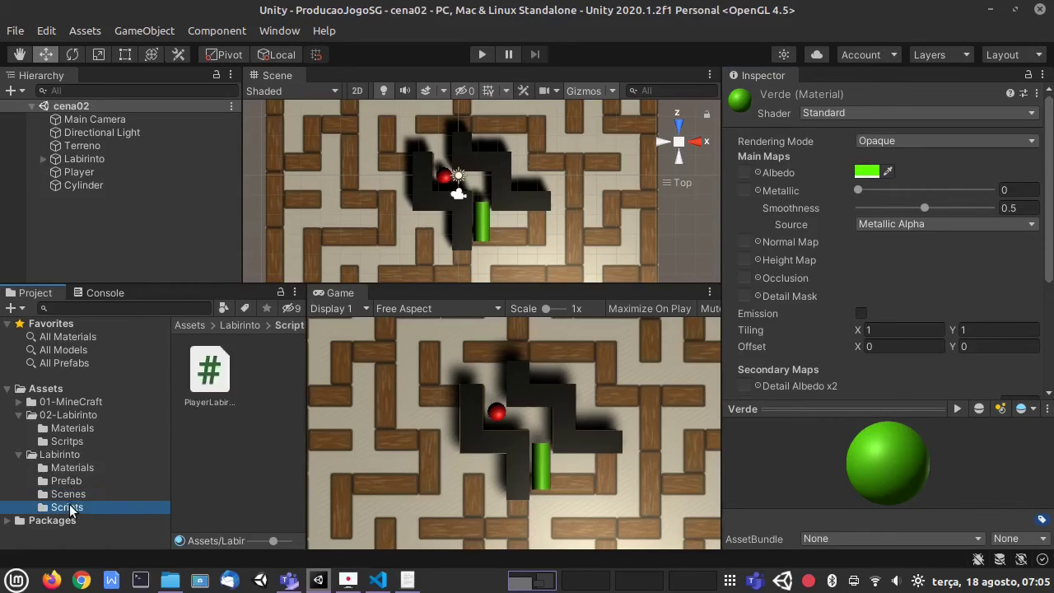
left_click(235, 437)
right_click(235, 431)
mouse_move(411, 14)
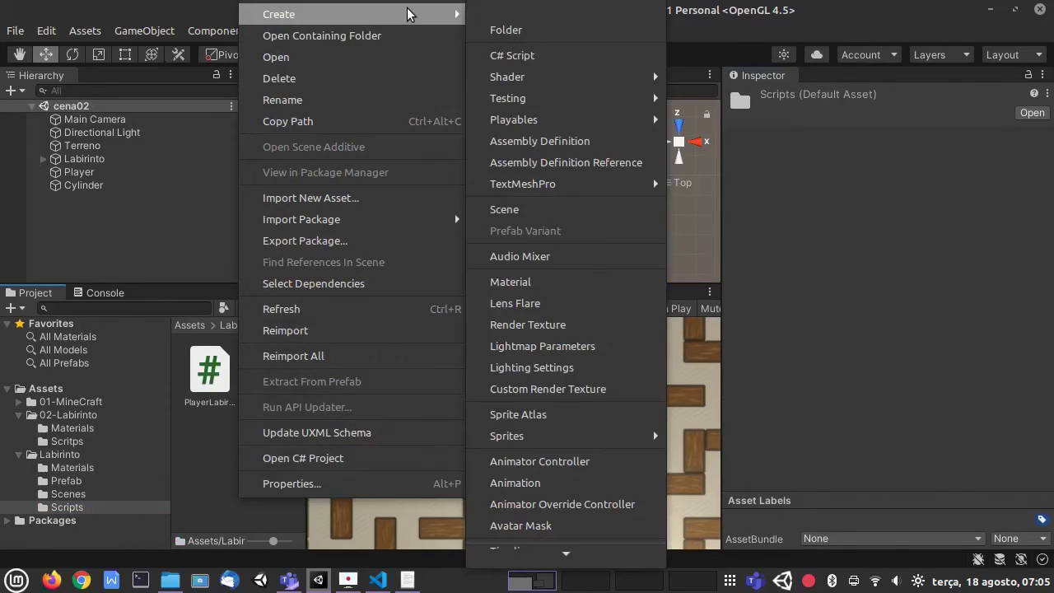
left_click(512, 54)
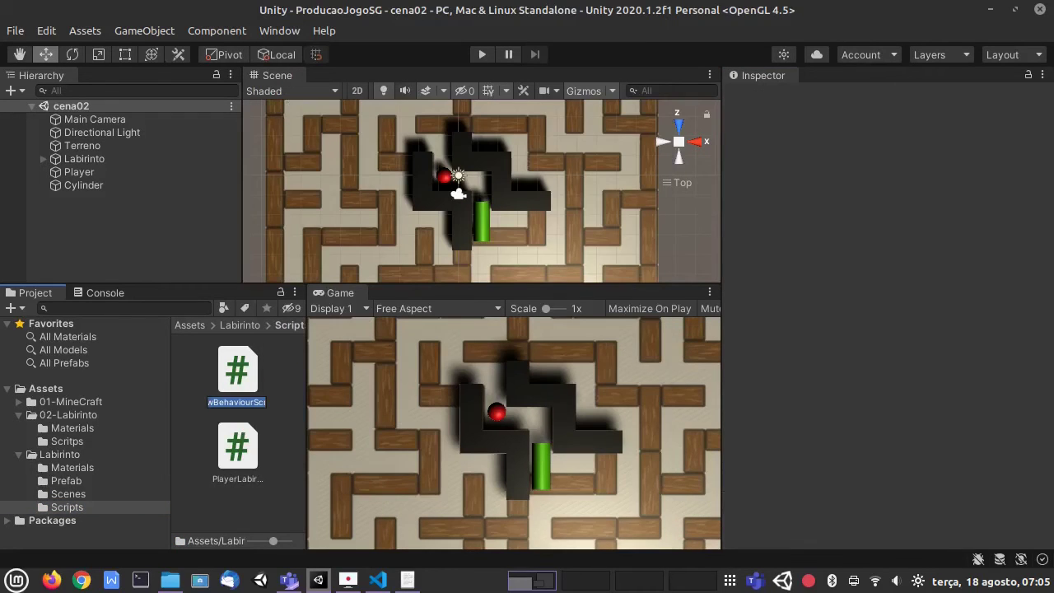
key("Return")
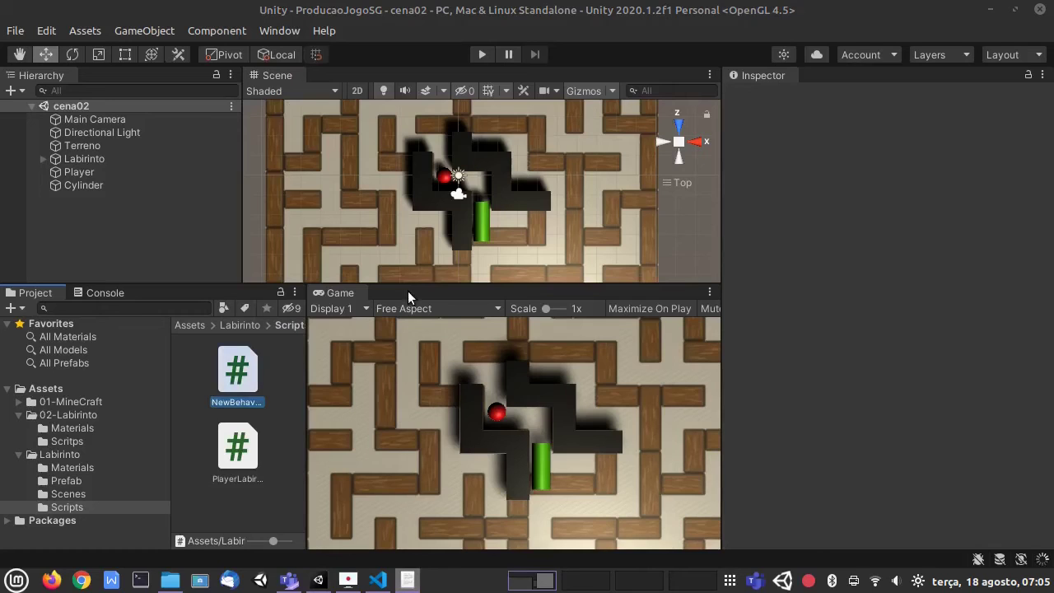
left_click(243, 402)
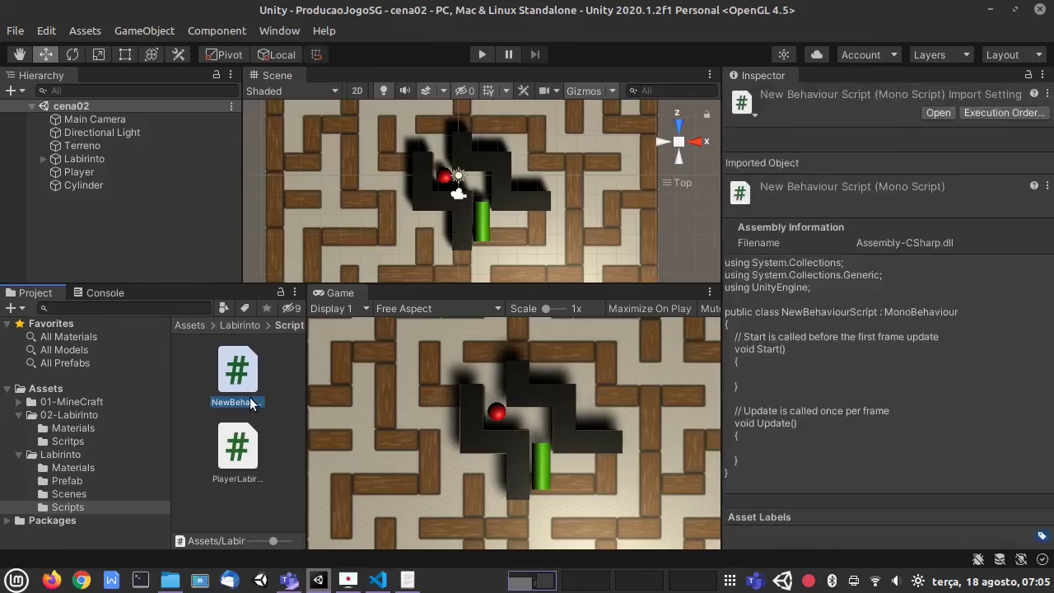
left_click(246, 400)
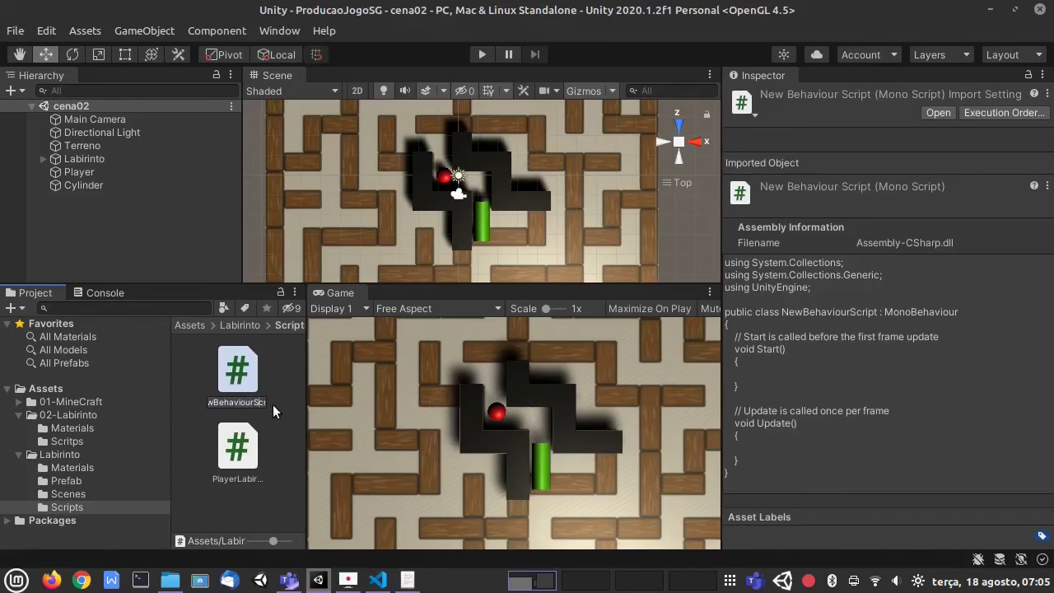
left_click(283, 398)
key("Delete")
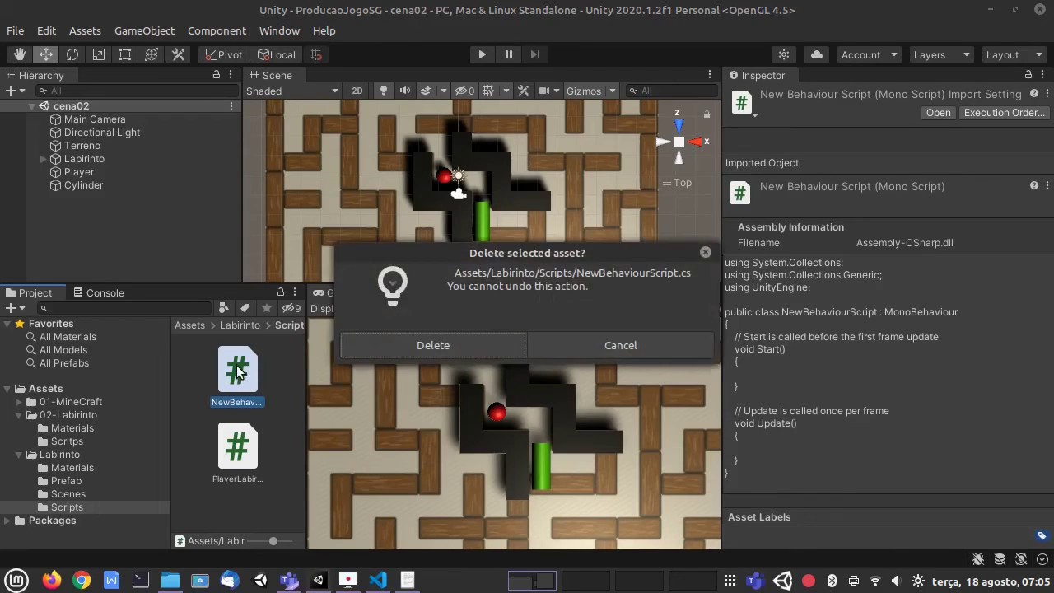
key("Escape")
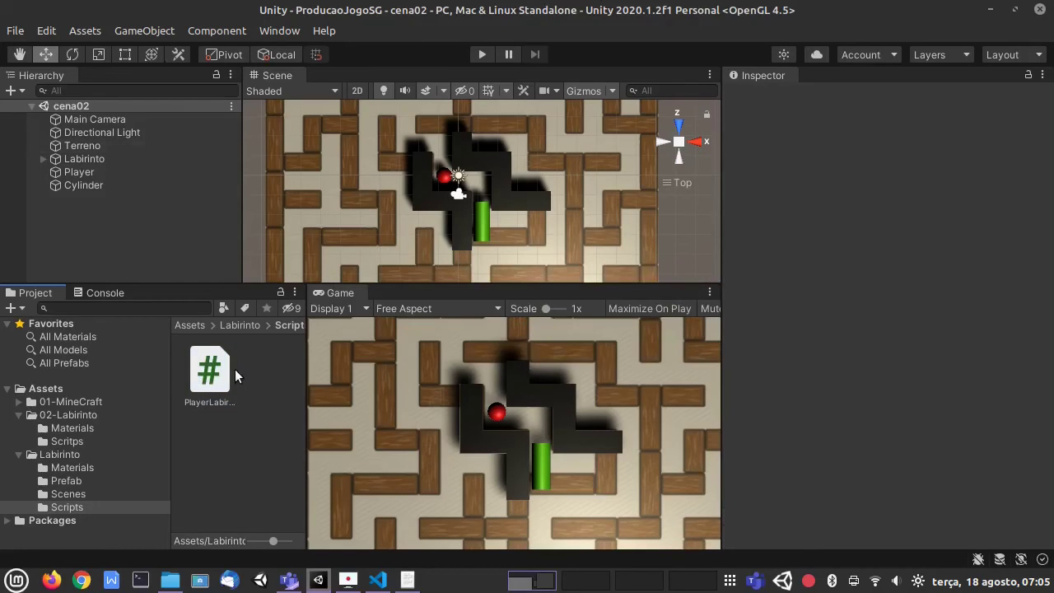
Create a C# script named ColisaoLabirinto in the Labirinto/Scripts folder
right_click(255, 372)
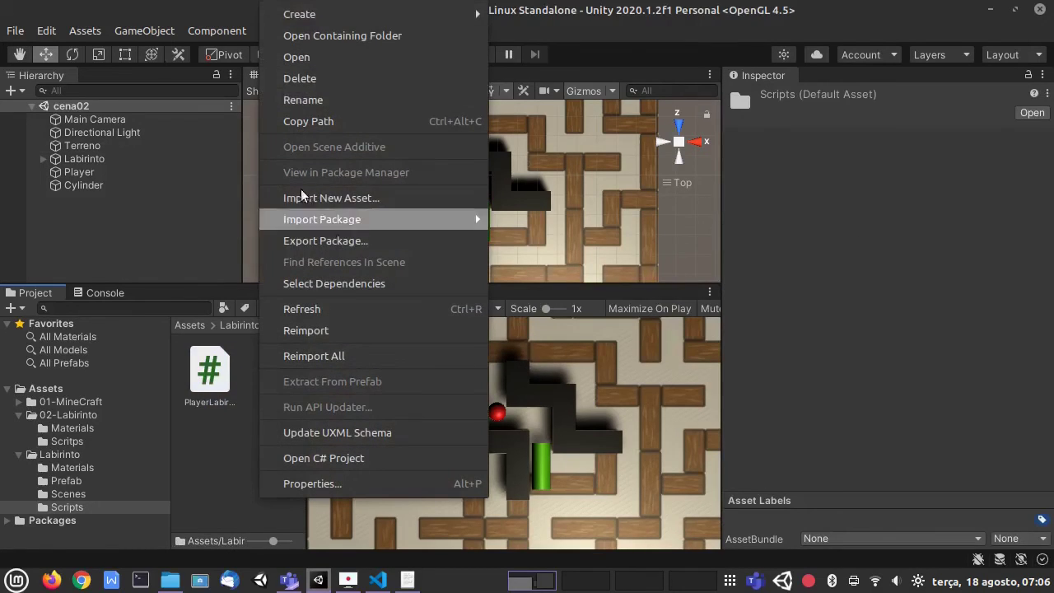
mouse_move(422, 15)
left_click(526, 46)
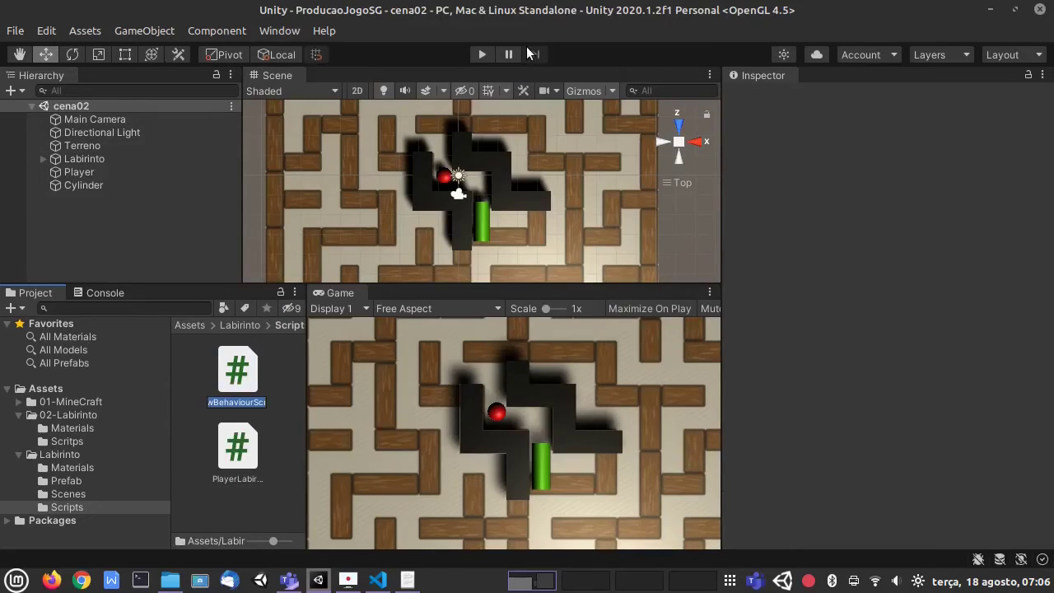
type("ColisaoLabirinto")
key("Return")
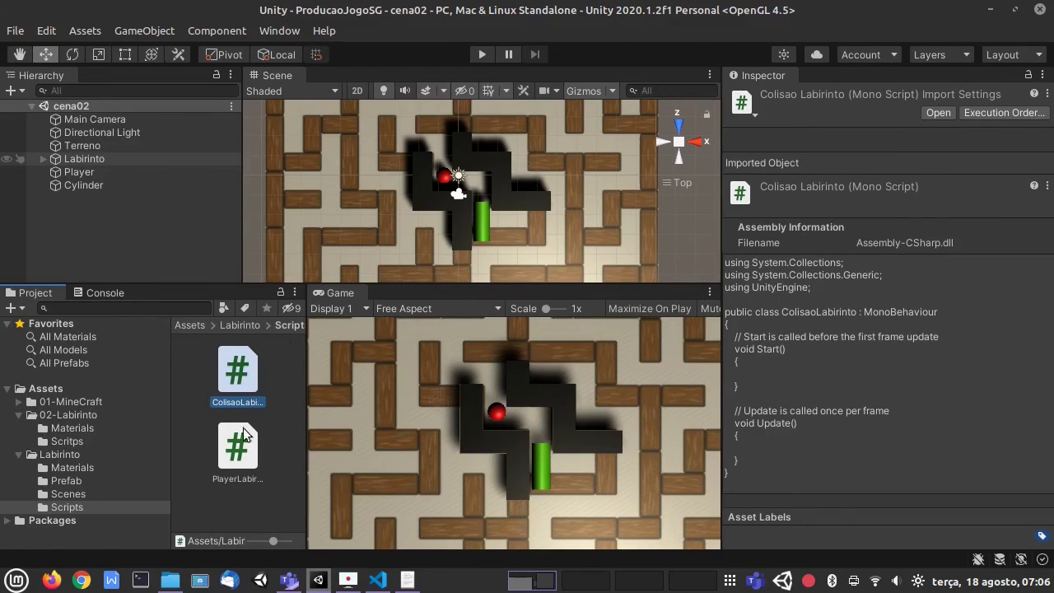
Rename the ColisaoLabirinto script file as ItemLabirinto
left_click(221, 402)
key("BackSpace")
key("BackSpace")
key("BackSpace")
key("BackSpace")
key("BackSpace")
key("BackSpace")
key("BackSpace")
type("ItemLabirinto")
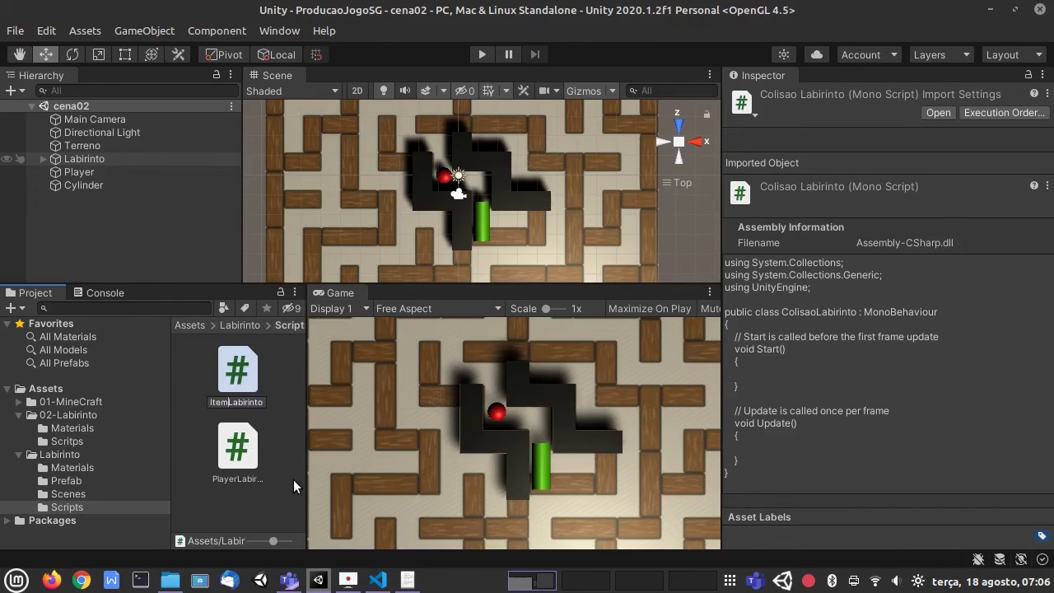
key("Return")
Open the ItemLabirinto script in Visual Studio Code and rename its class to ItemLabirinto to match the file name
double_click(240, 371)
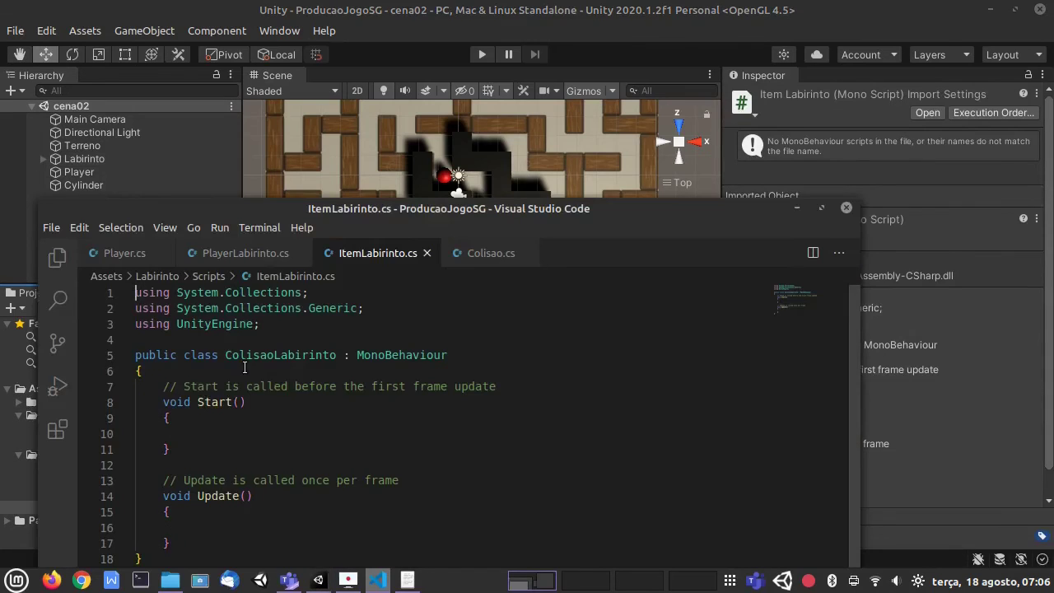
left_click_drag(226, 356, 274, 374)
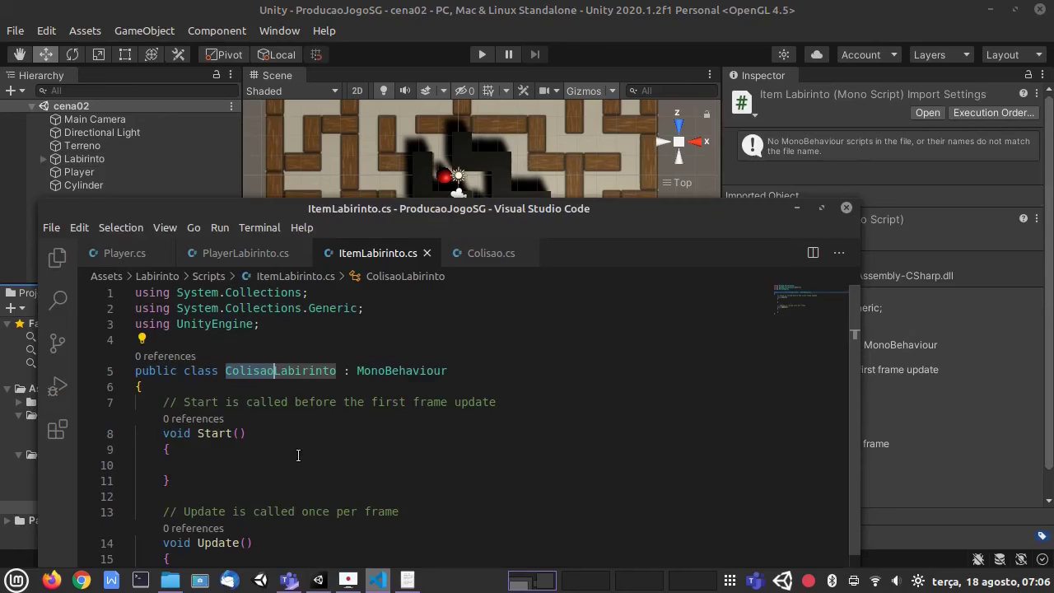
key("BackSpace")
key("BackSpace")
key("BackSpace")
key("BackSpace")
key("BackSpace")
key("BackSpace")
key("BackSpace")
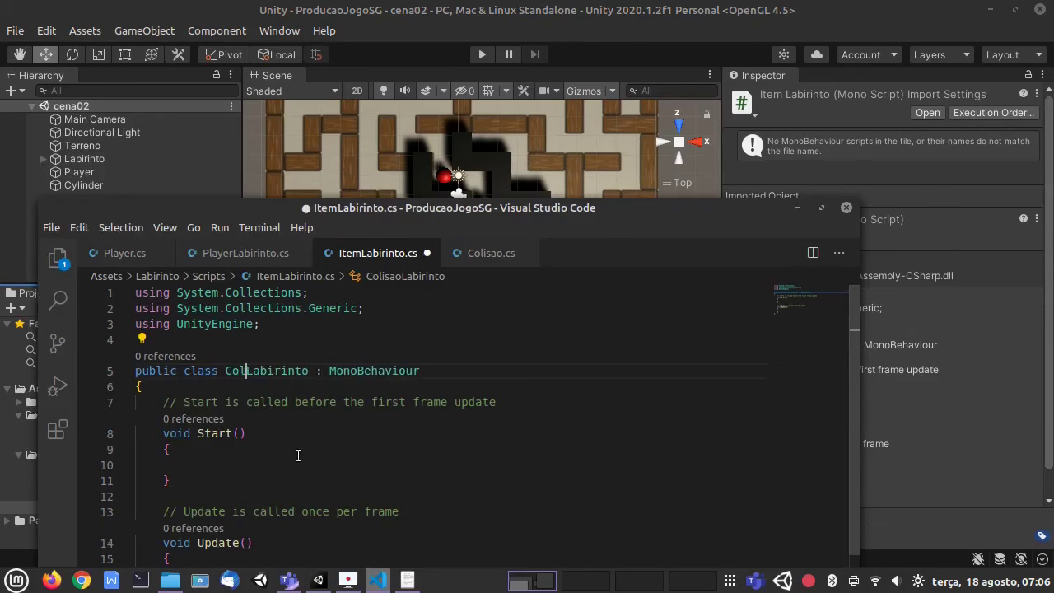
type("Item")
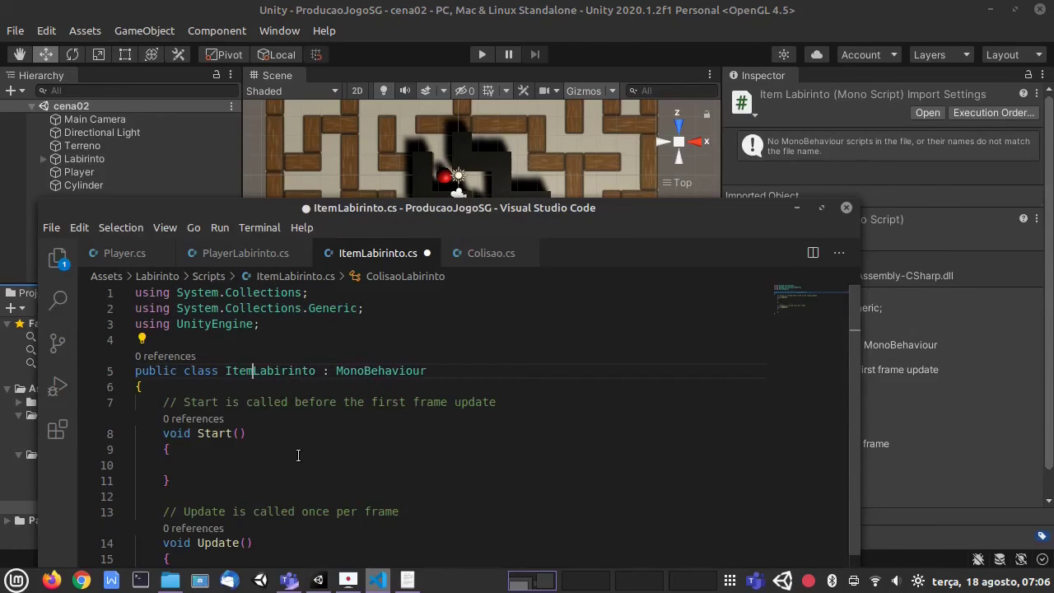
Save the class rename and delete the comment lines above the Start and Update methods in ItemLabirinto
key("ctrl+s")
scroll(337, 441, "down", 3)
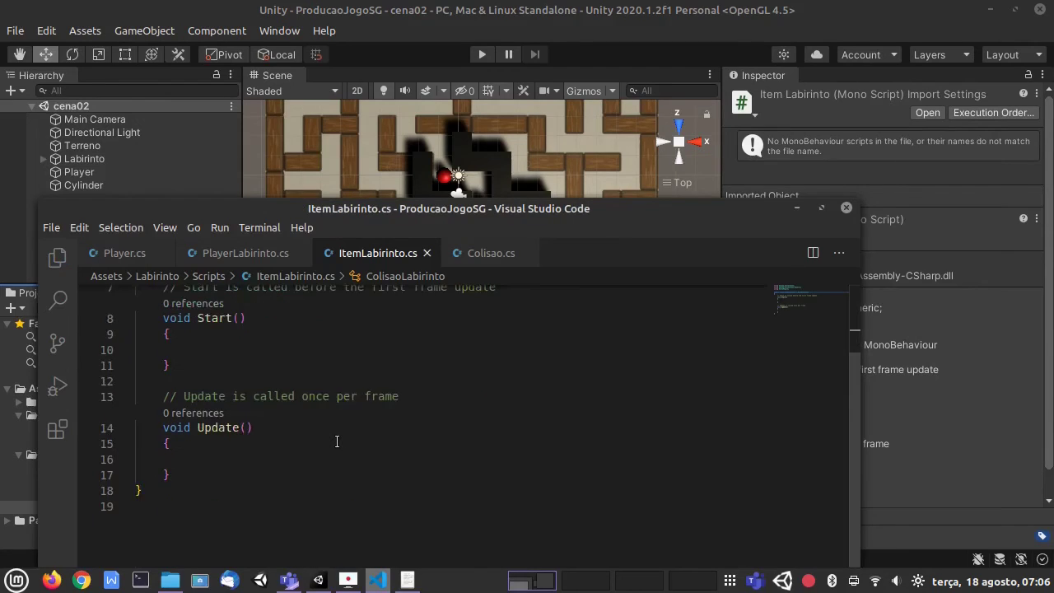
scroll(337, 441, "up", 1)
left_click_drag(496, 310, 120, 317)
key("BackSpace")
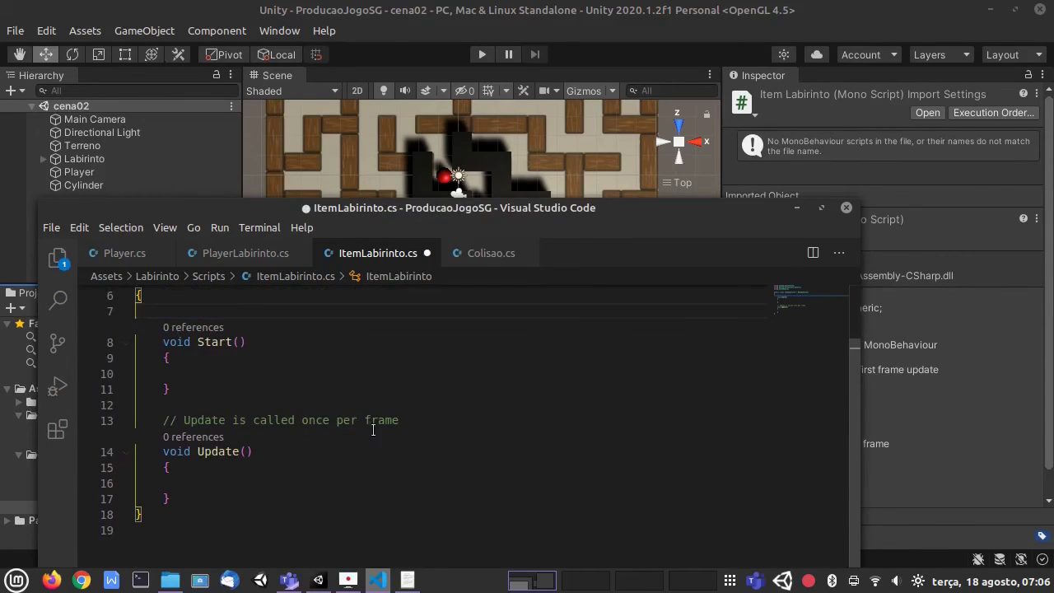
left_click_drag(405, 420, 127, 419)
key("BackSpace")
key("BackSpace")
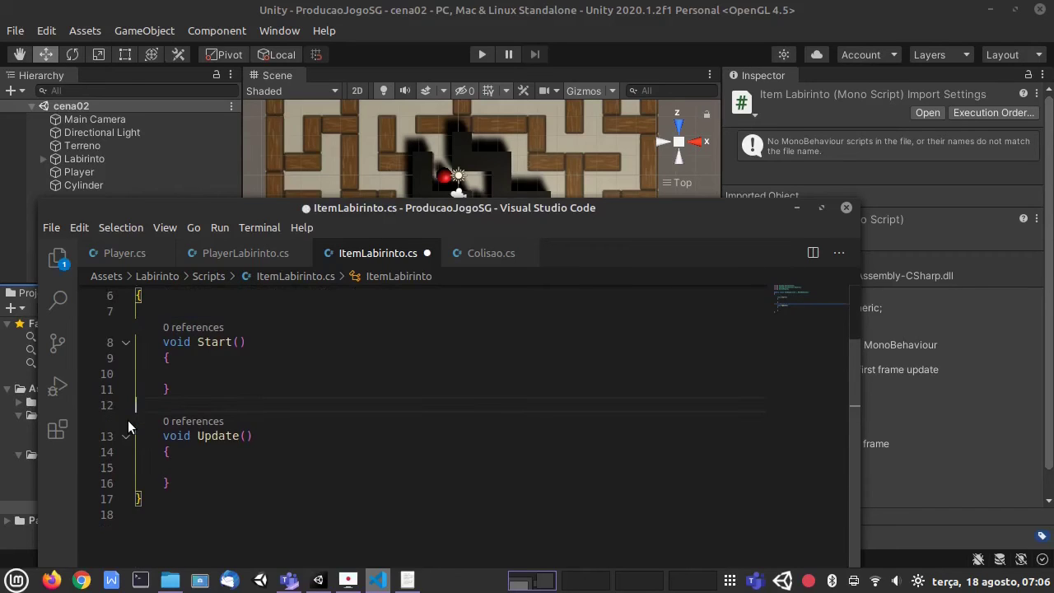
scroll(204, 369, "up", 1)
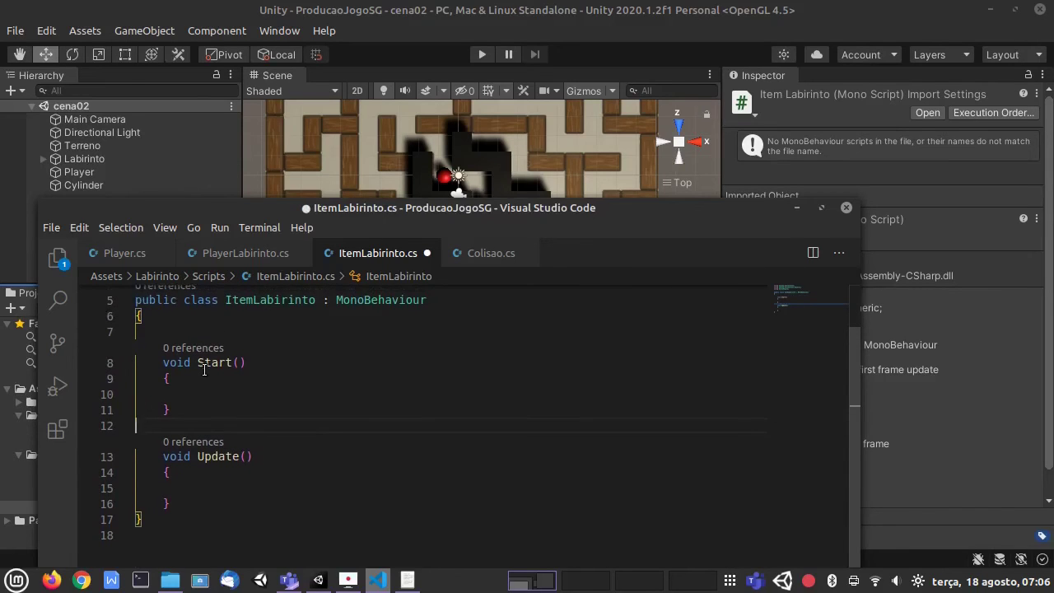
scroll(204, 369, "up", 1)
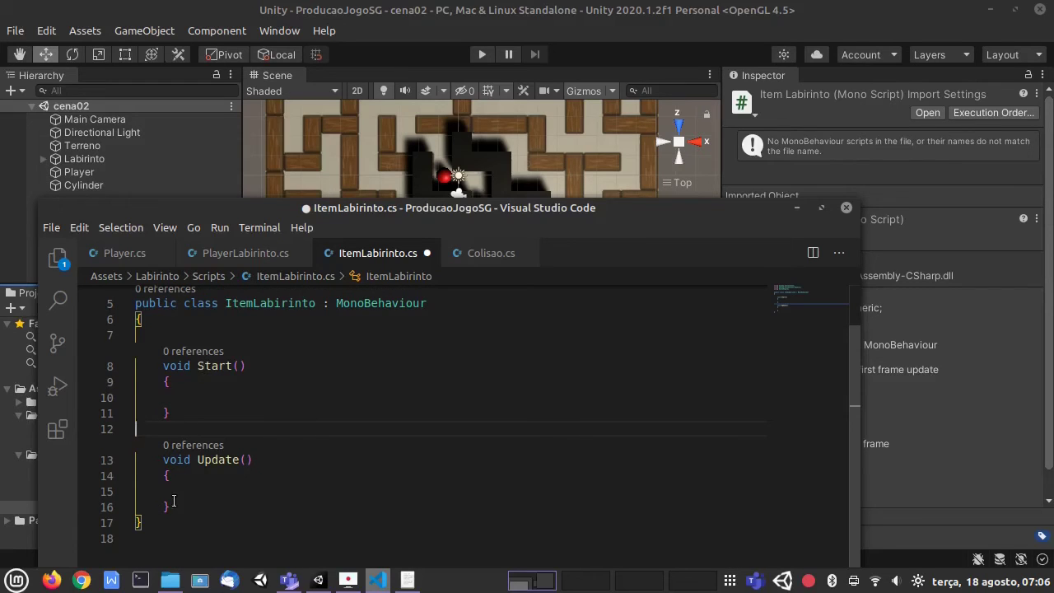
Try removing the empty Start and Update methods from the class, and undo the deletion
left_click_drag(176, 504, 110, 348)
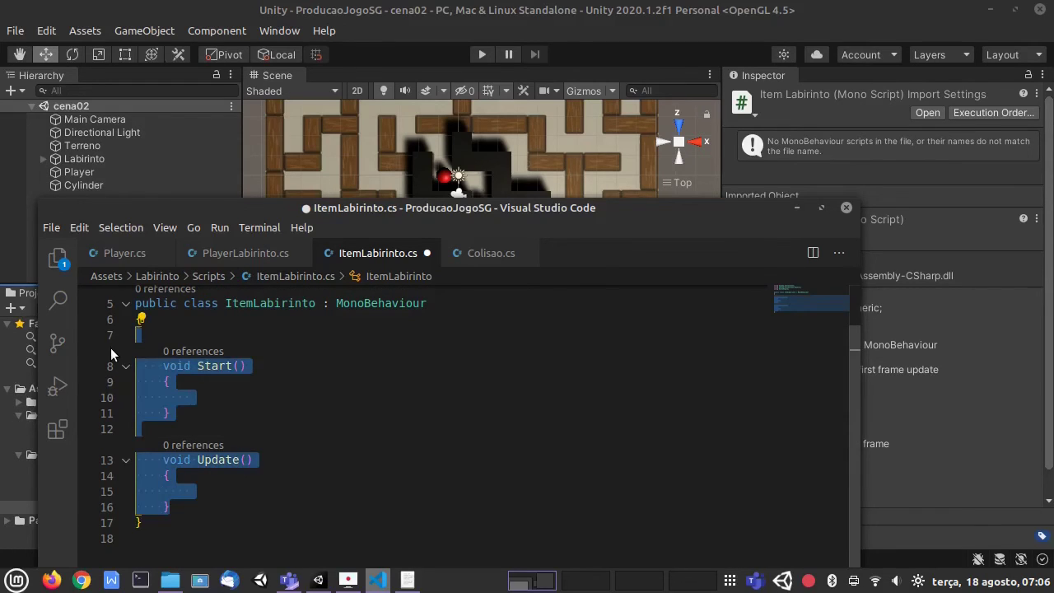
key("BackSpace")
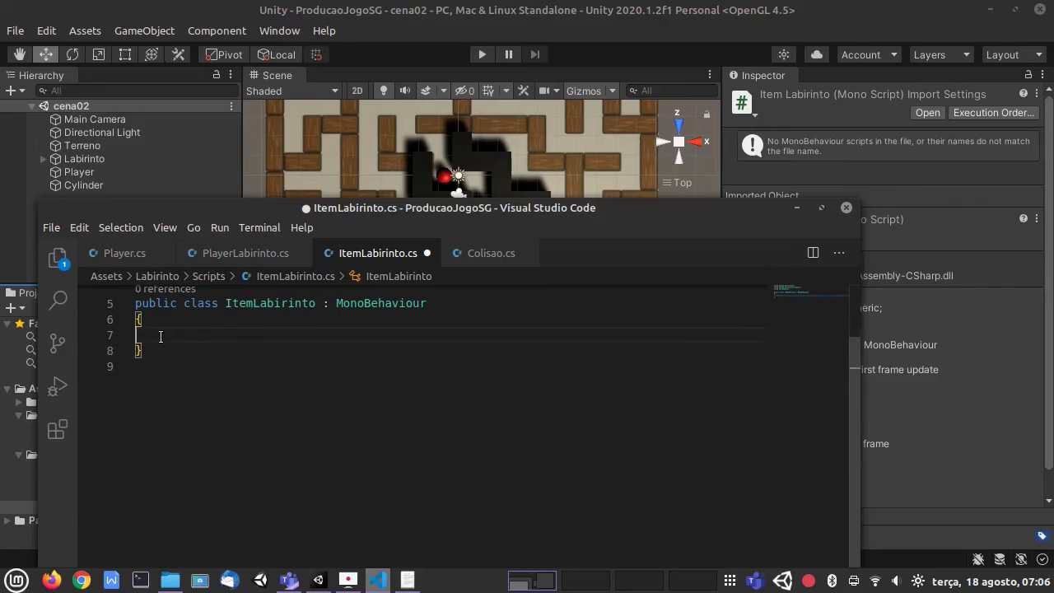
key("ctrl+z")
Add a void OnCollisionEnter(Collision outro) method with an empty body below Update in the ItemLabirinto class
left_click(210, 365)
left_click(217, 461)
left_click(176, 507)
key("Return")
key("Return")
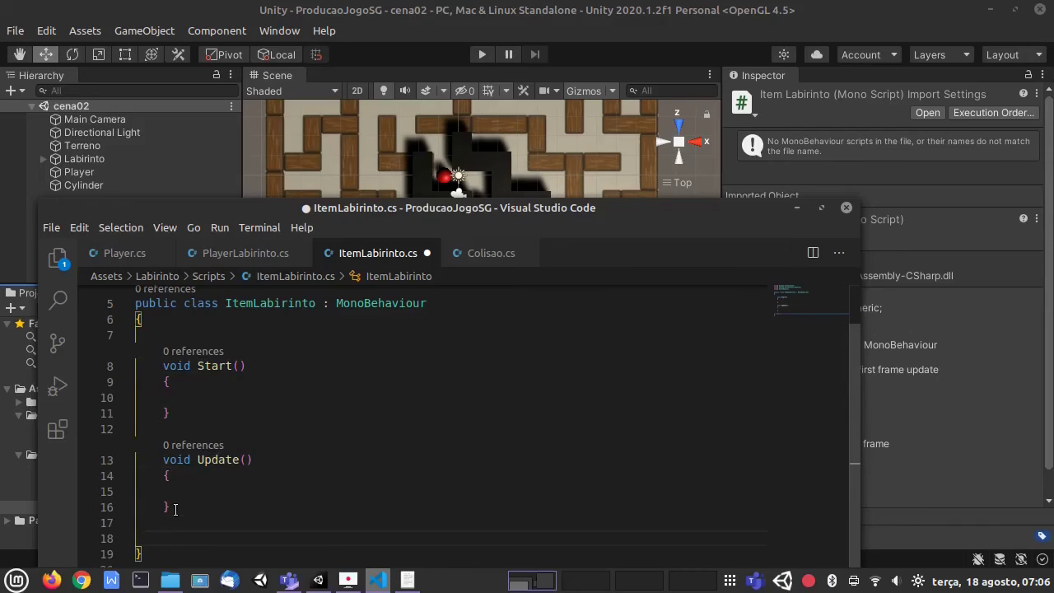
type("void OnCollisionEnter(")
scroll(390, 512, "down", 5)
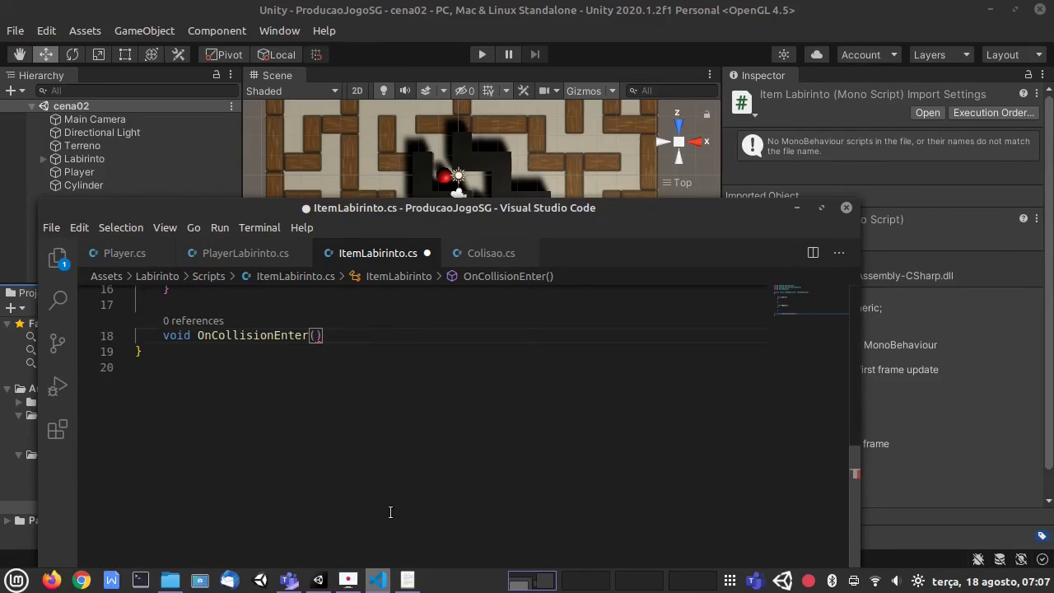
scroll(390, 512, "up", 2)
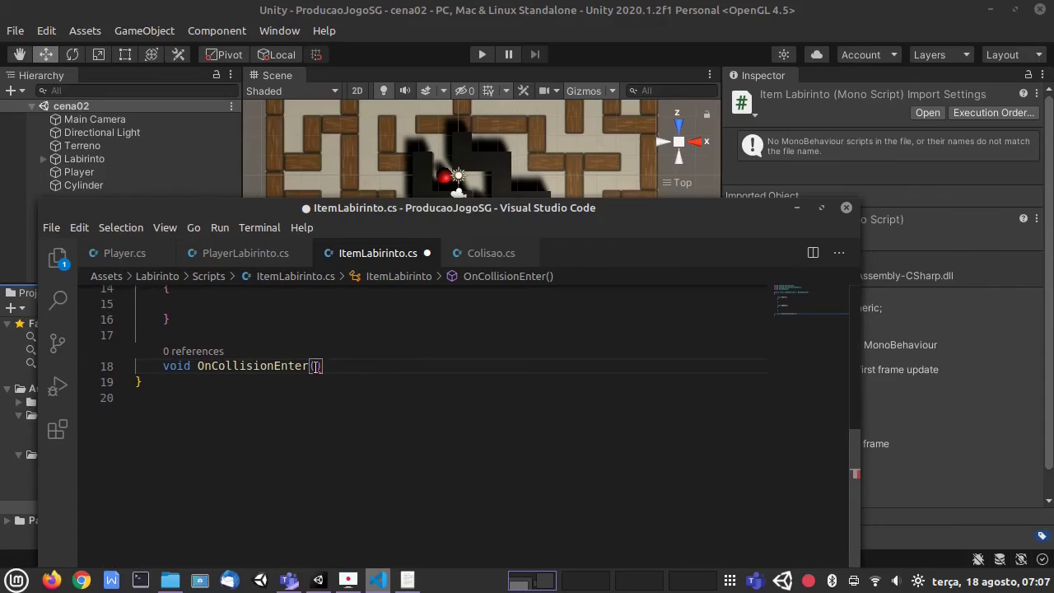
type("Collision")
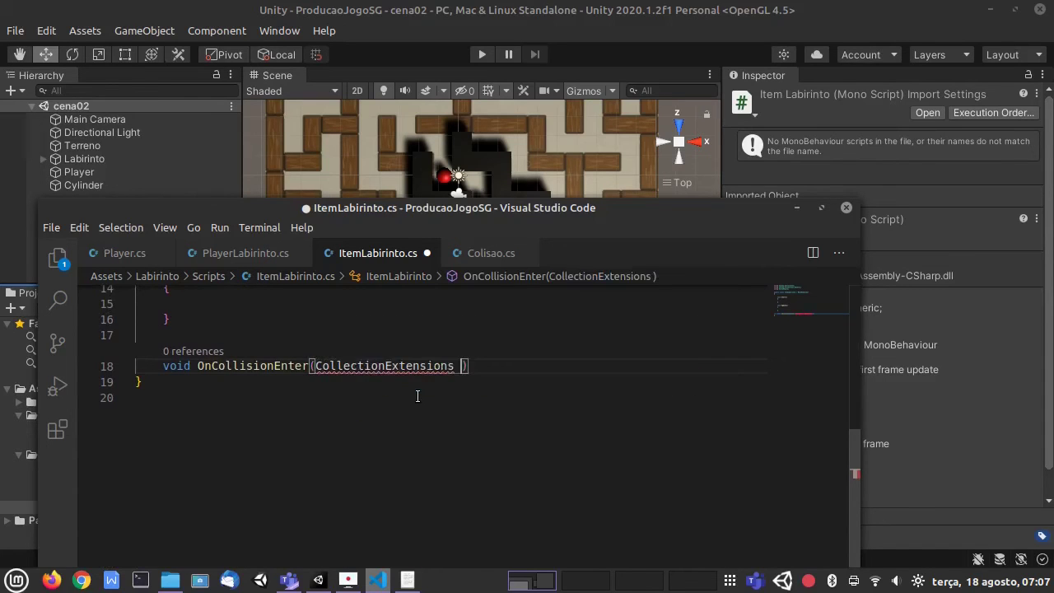
key("ctrl+z")
key("ctrl+z")
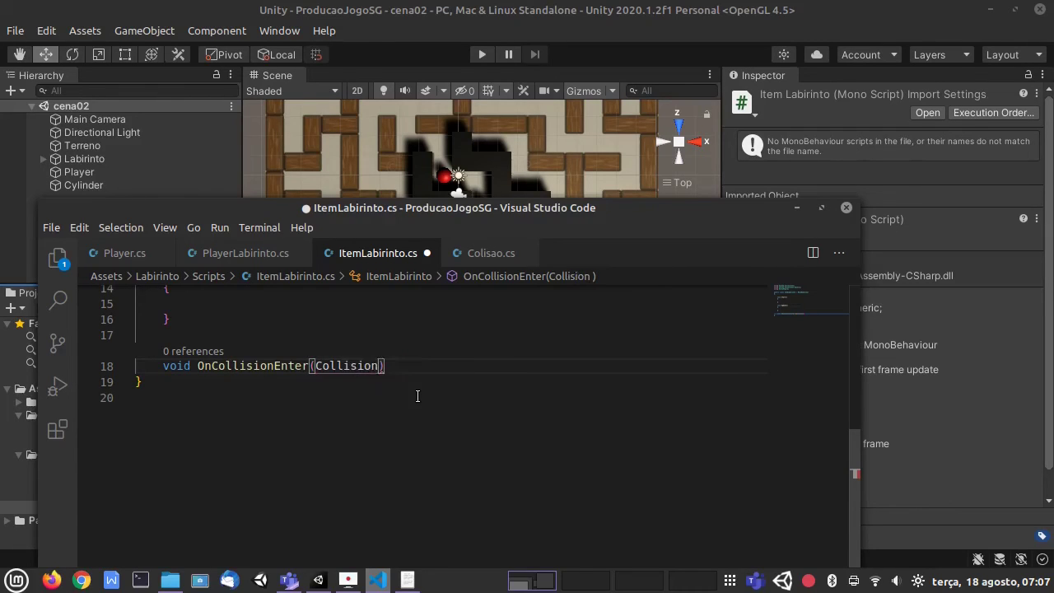
type("outro){")
key("Return")
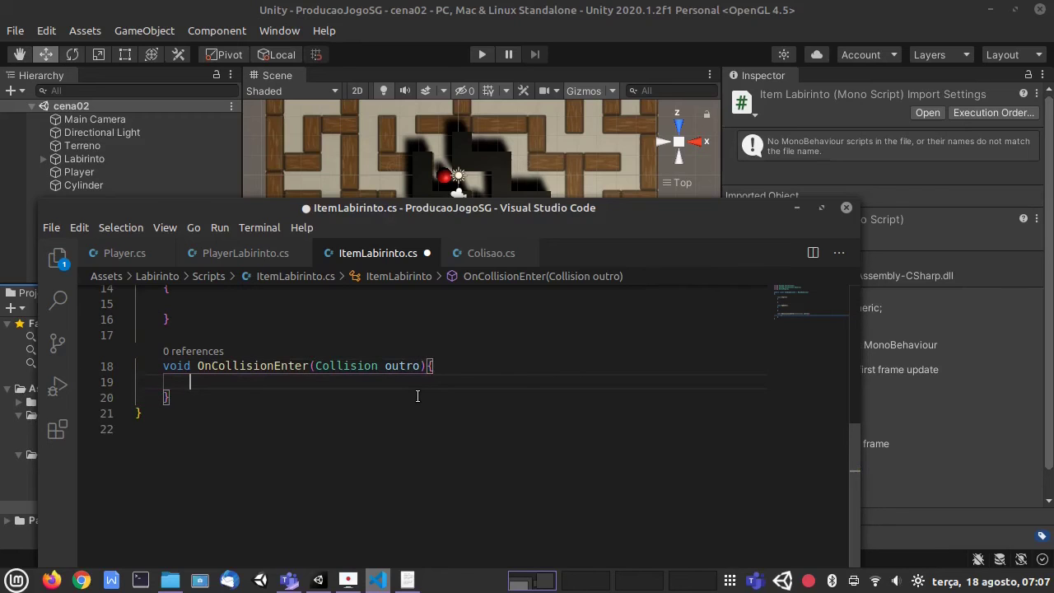
Add the directive using UnityEngine.SceneManagement; below the existing using lines of the script
scroll(319, 392, "up", 3)
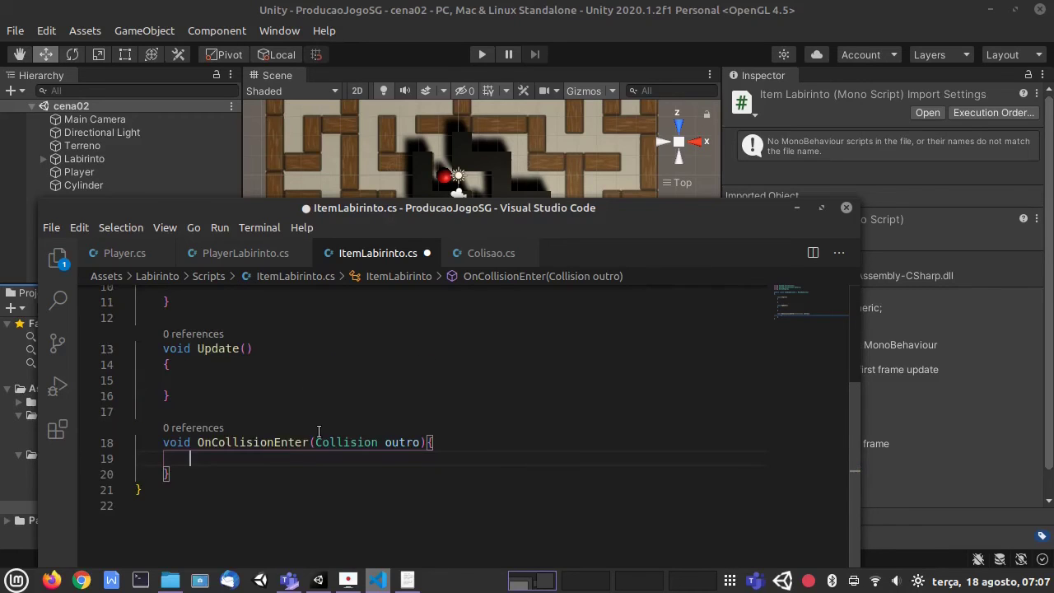
scroll(320, 430, "up", 2)
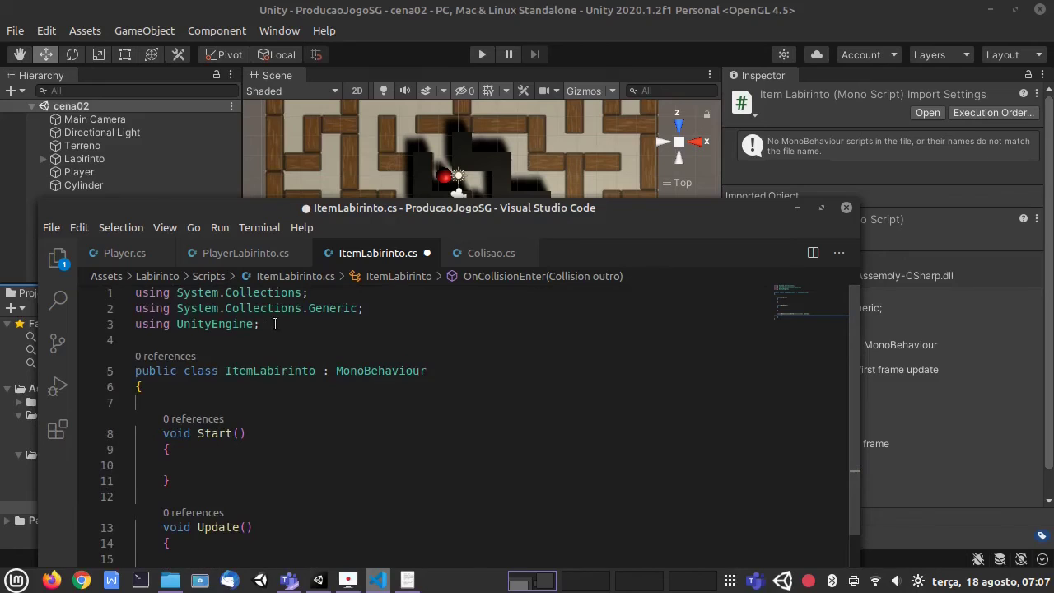
scroll(303, 424, "down", 4)
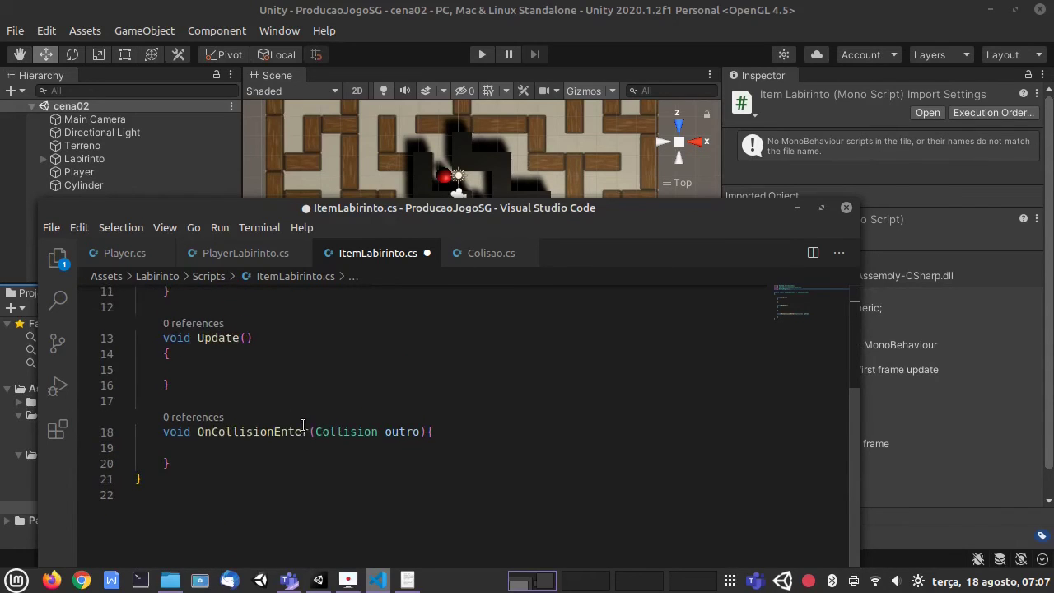
scroll(302, 424, "up", 4)
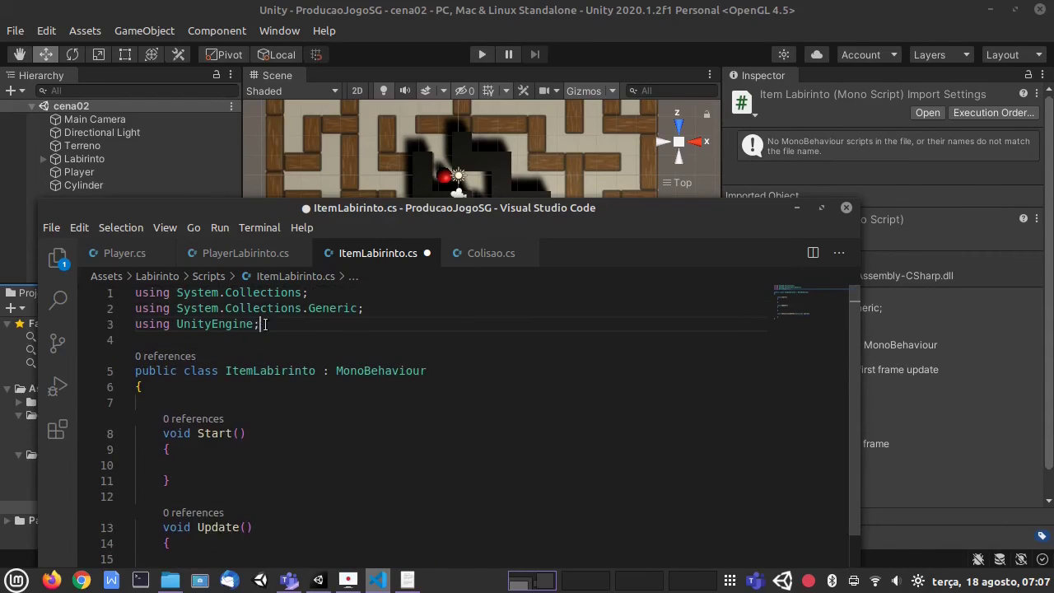
left_click_drag(260, 323, 133, 295)
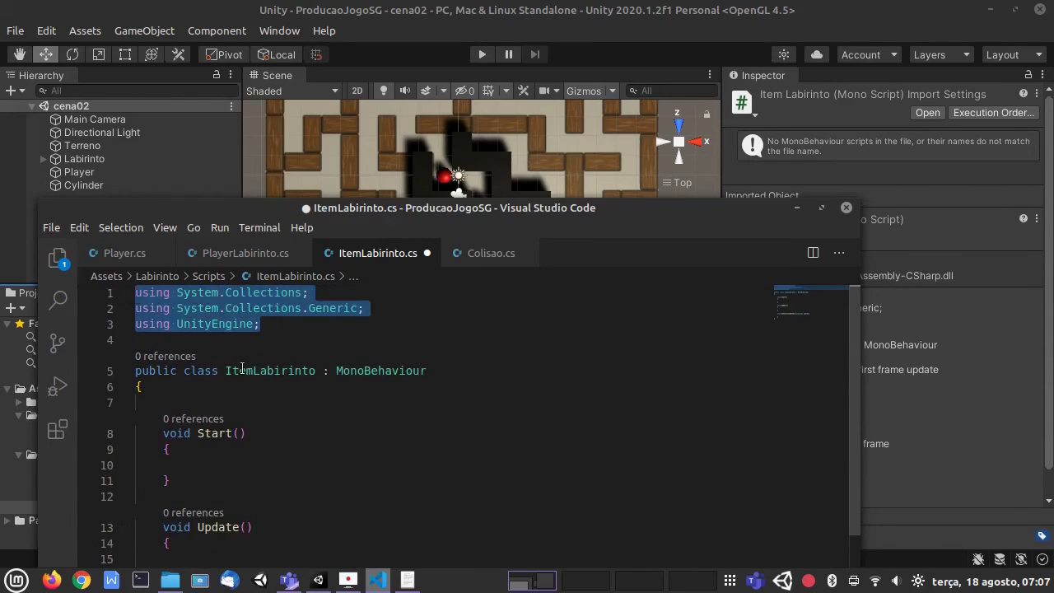
left_click(282, 324)
key("Return")
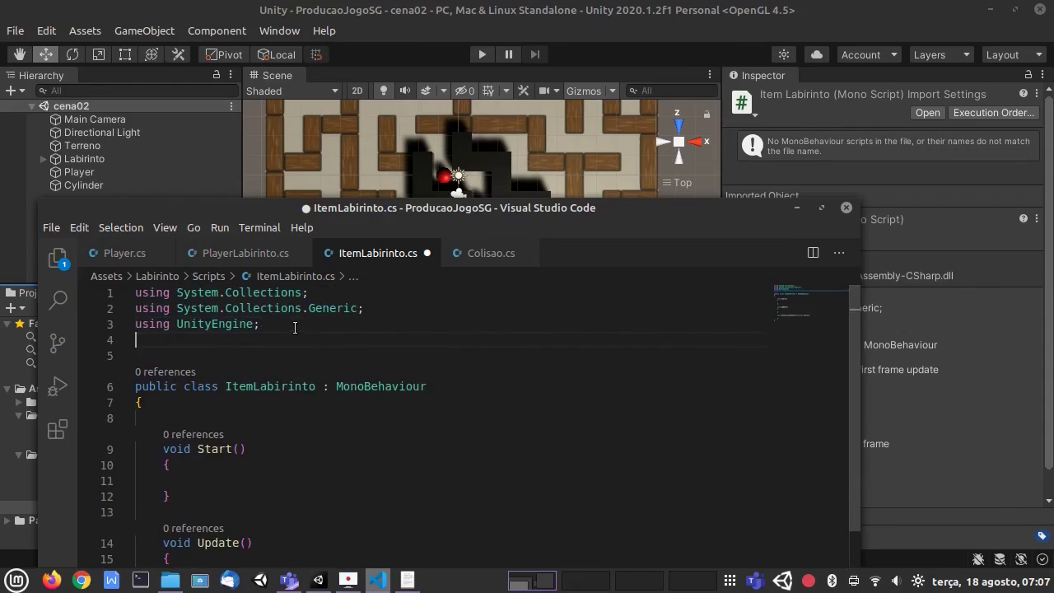
type("using ")
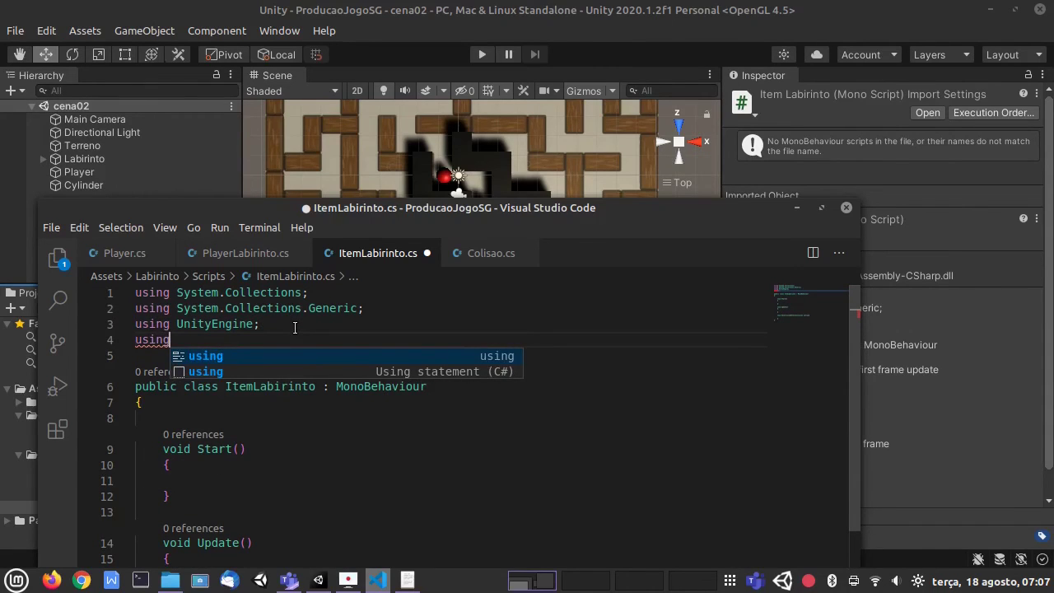
type("Un")
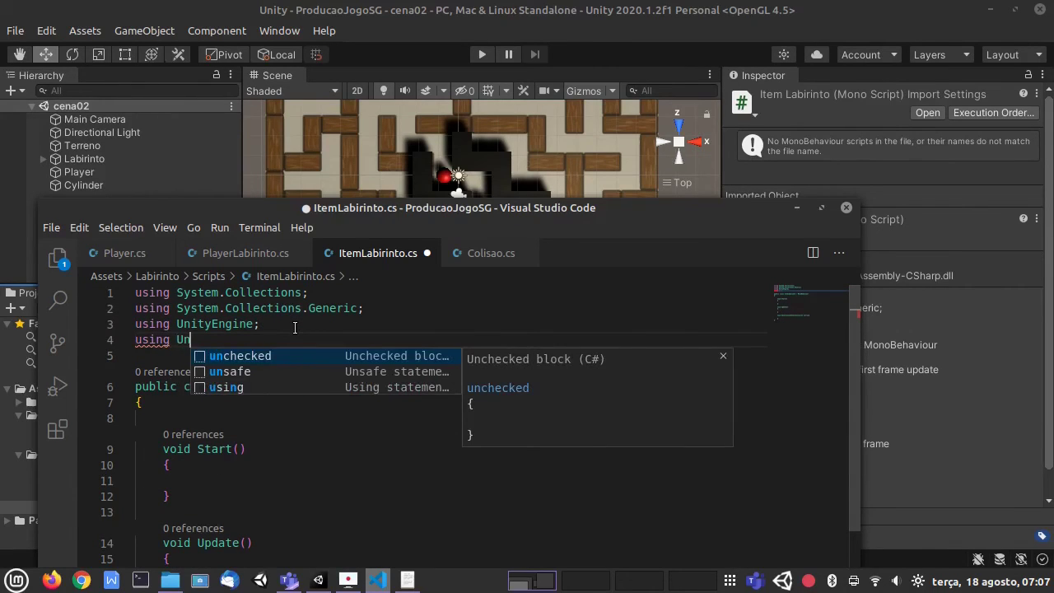
type("ityEngine")
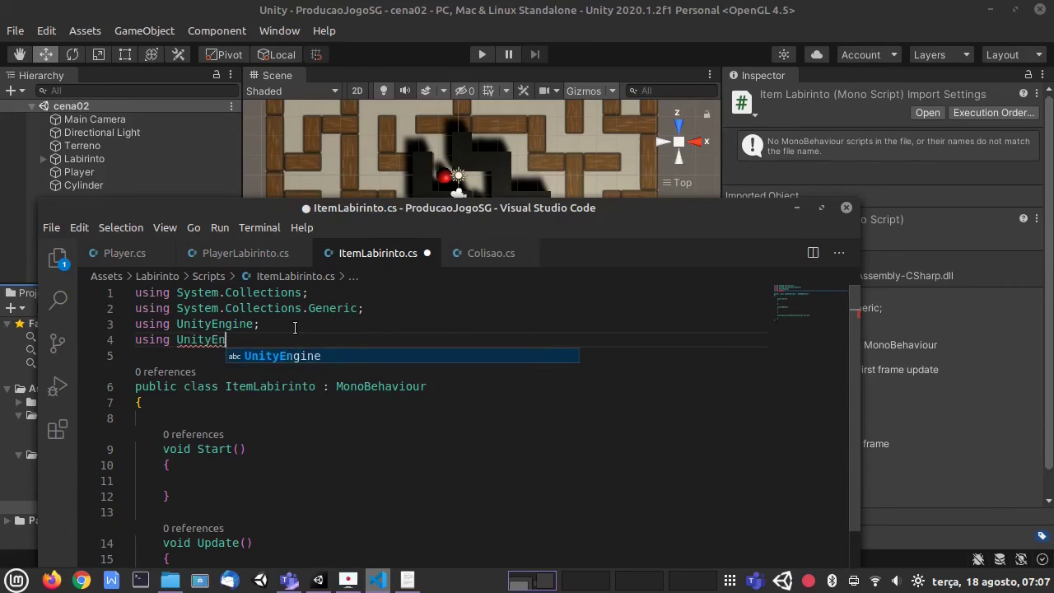
key("Tab")
type(".S")
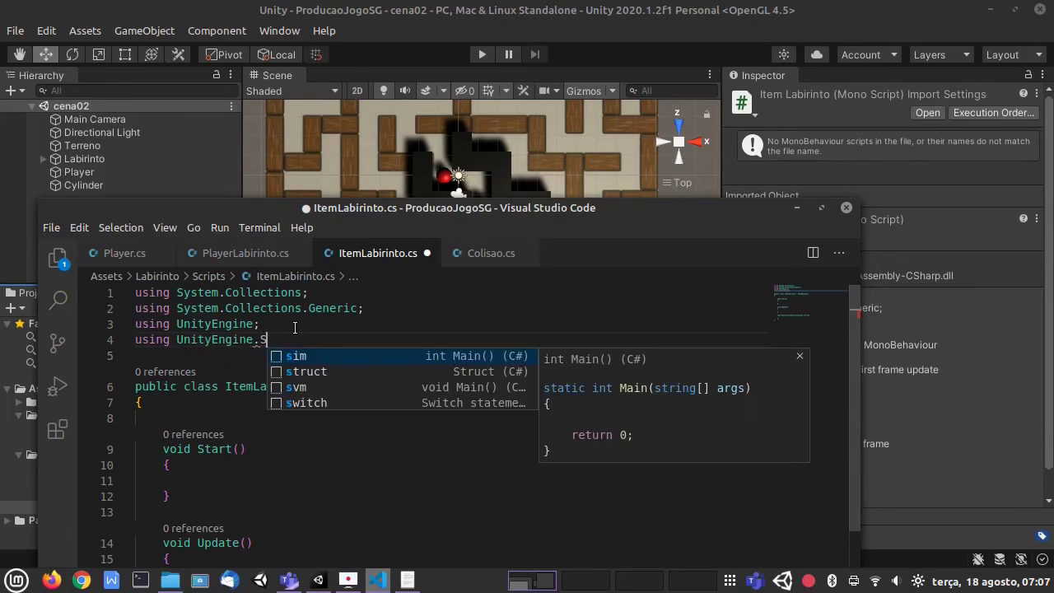
type("cene")
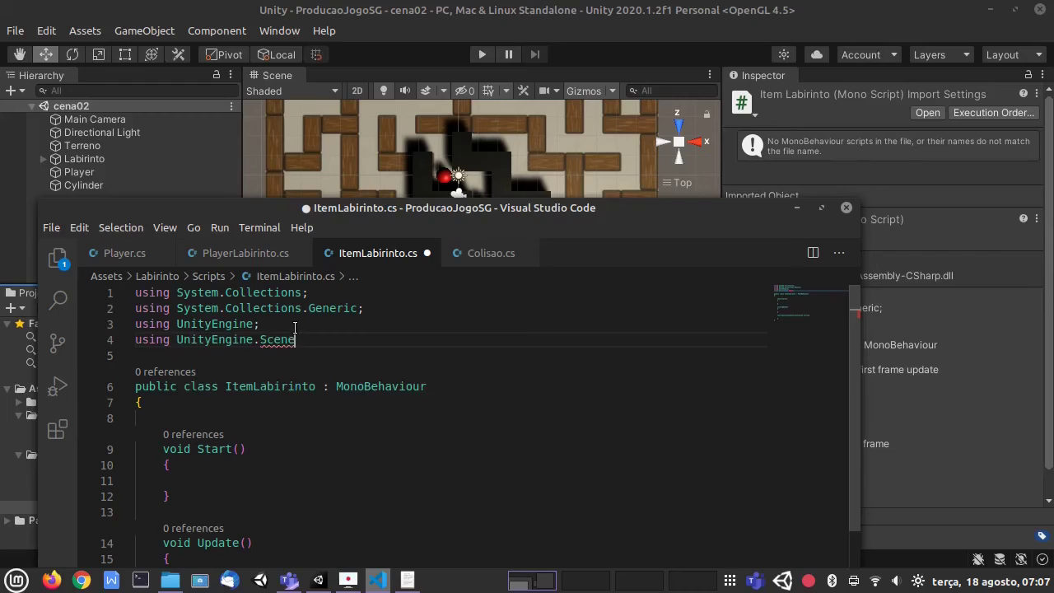
type("Management;")
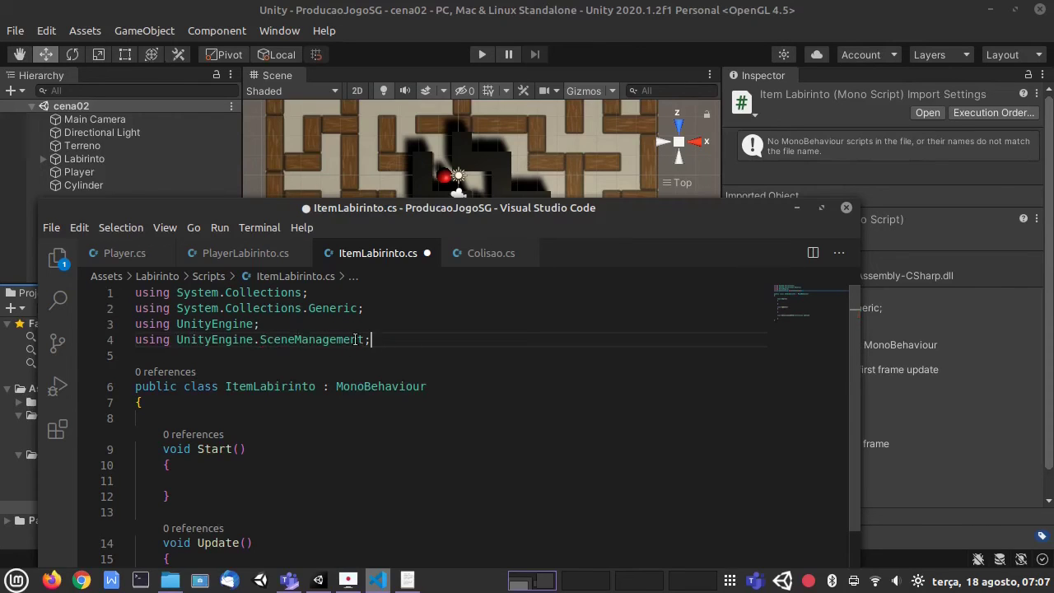
left_click_drag(379, 340, 170, 340)
Add the statement SceneManager.LoadScene("cena02"); inside OnCollisionEnter and save the script
scroll(173, 341, "down", 6)
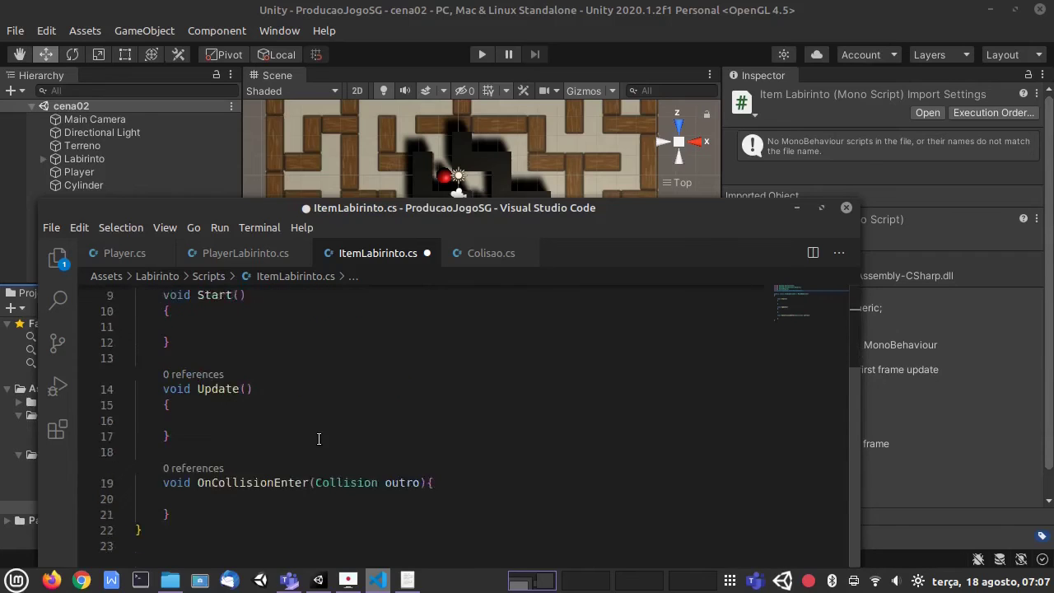
left_click(213, 378)
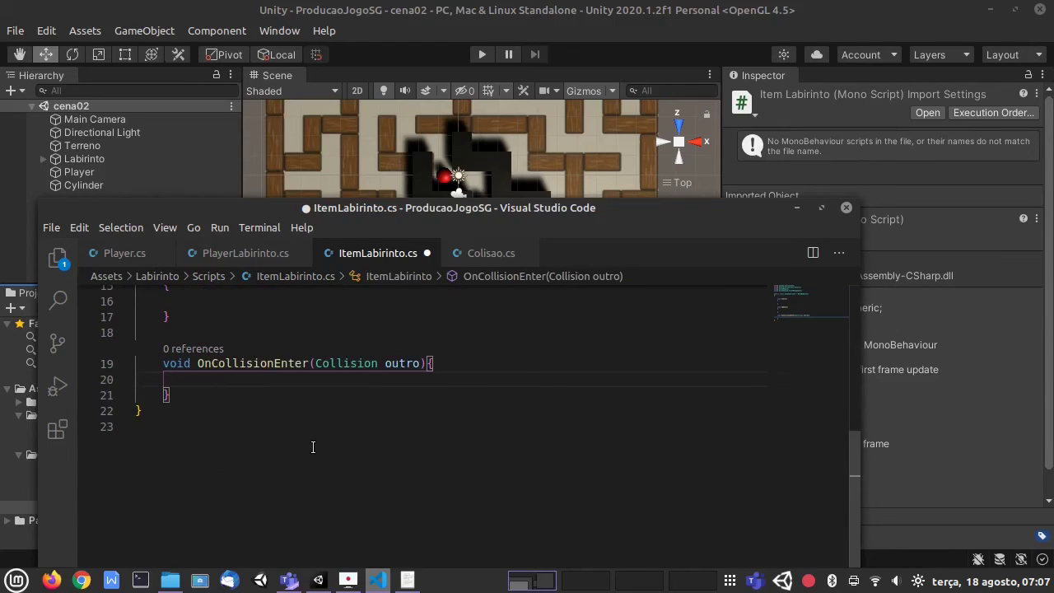
type("S")
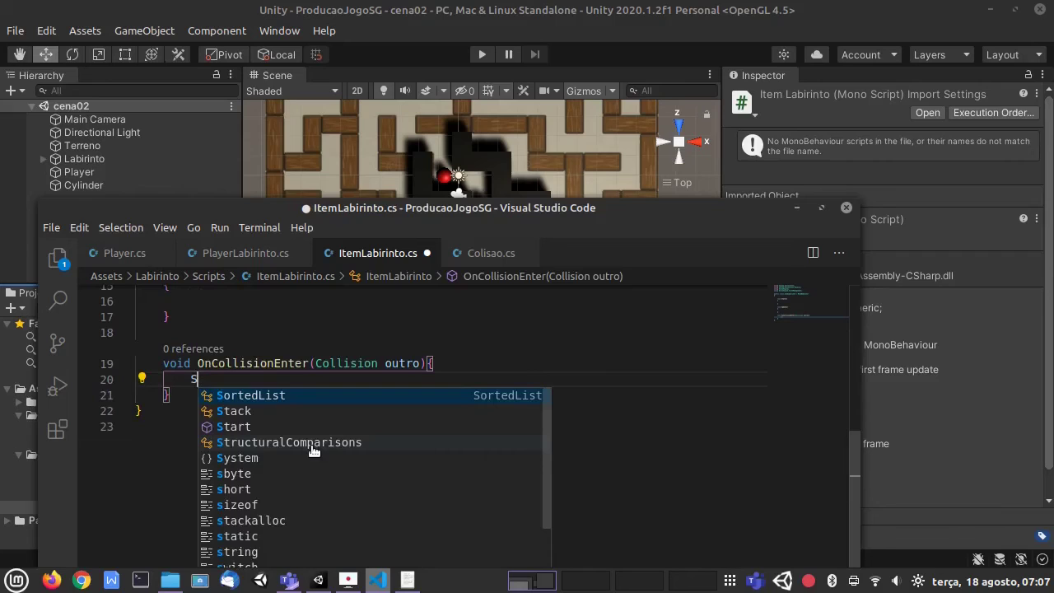
type("ceneManagem")
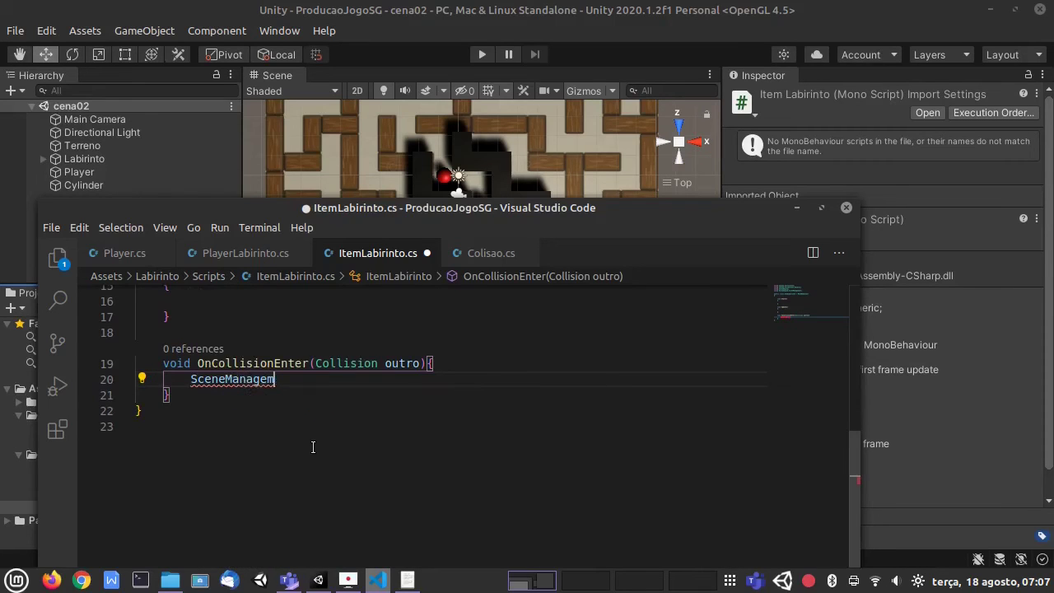
key("BackSpace")
type("r.")
scroll(313, 447, "up", 5)
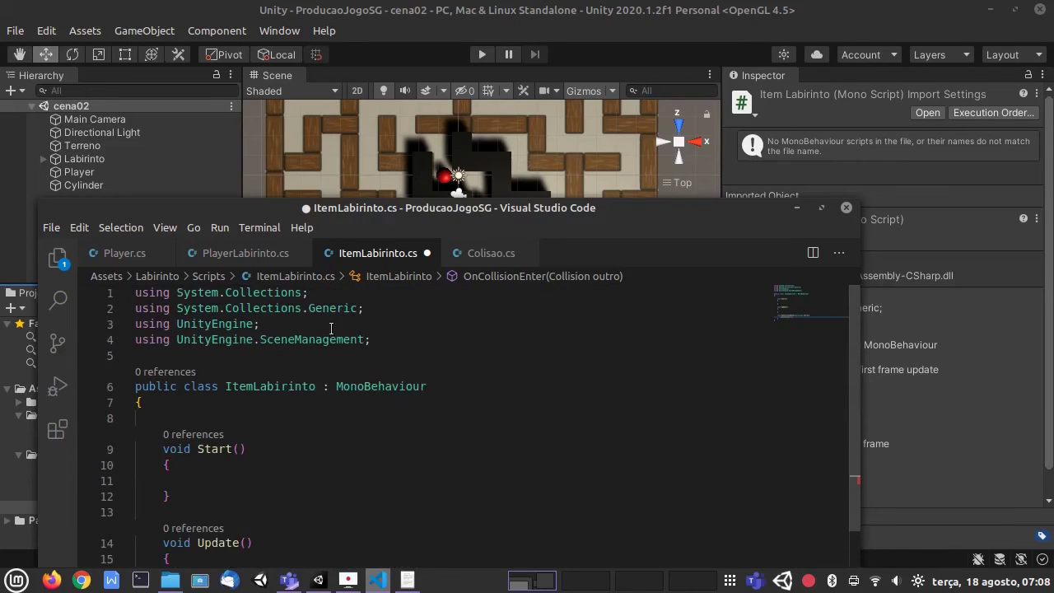
scroll(325, 415, "down", 6)
type(".")
scroll(287, 374, "up", 3)
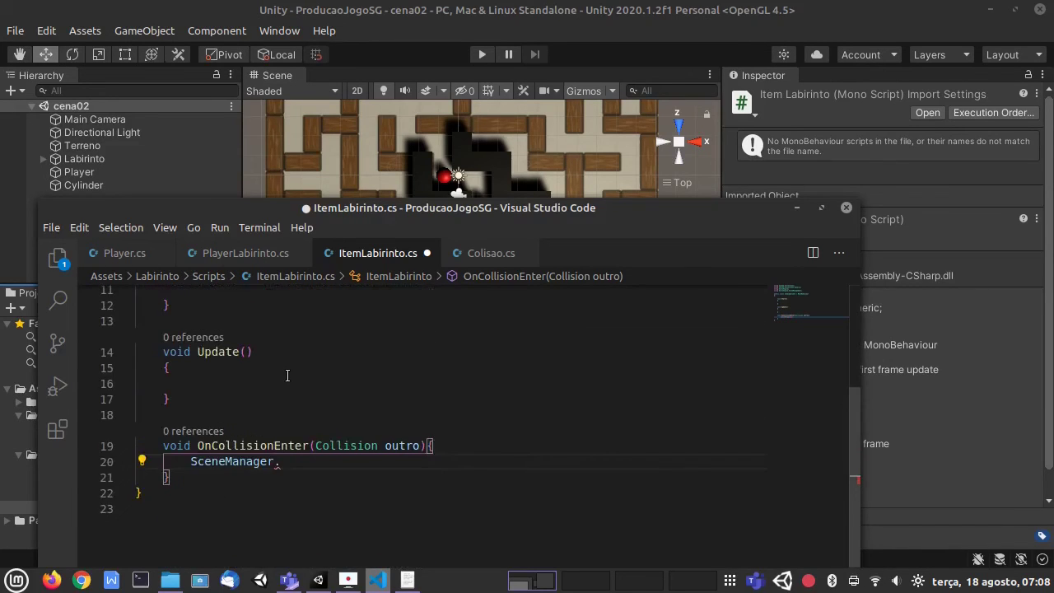
type("LoadScene(")
type(");")
left_click_drag(375, 209, 507, 61)
key("Left")
key("Left")
type("\"cena01")
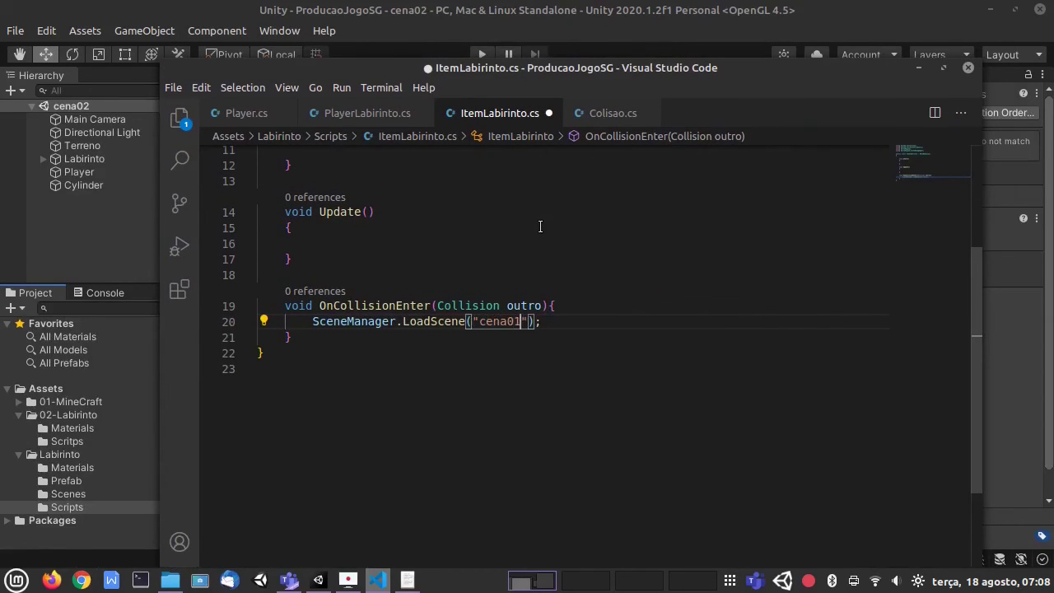
key("ctrl+s")
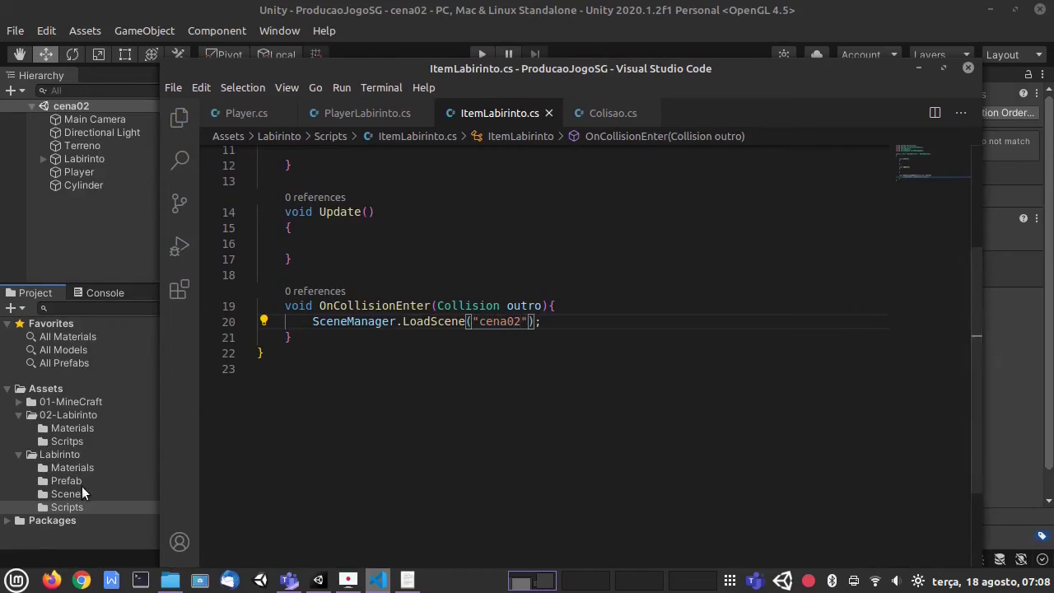
Switch to Unity and open the project's Labirinto/Scenes folder to examine the scene names
left_click(67, 497)
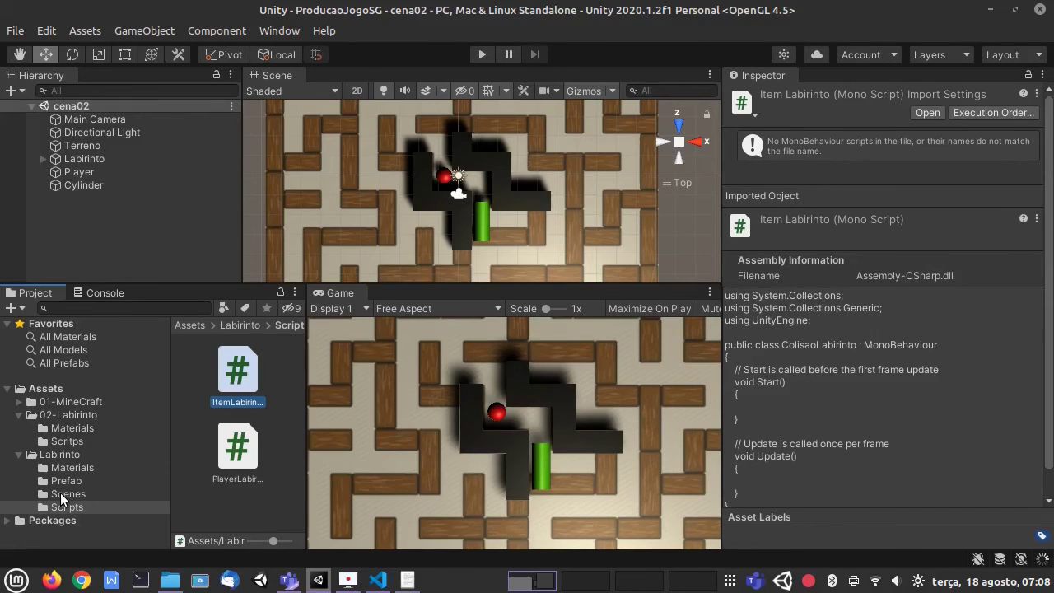
left_click(60, 493)
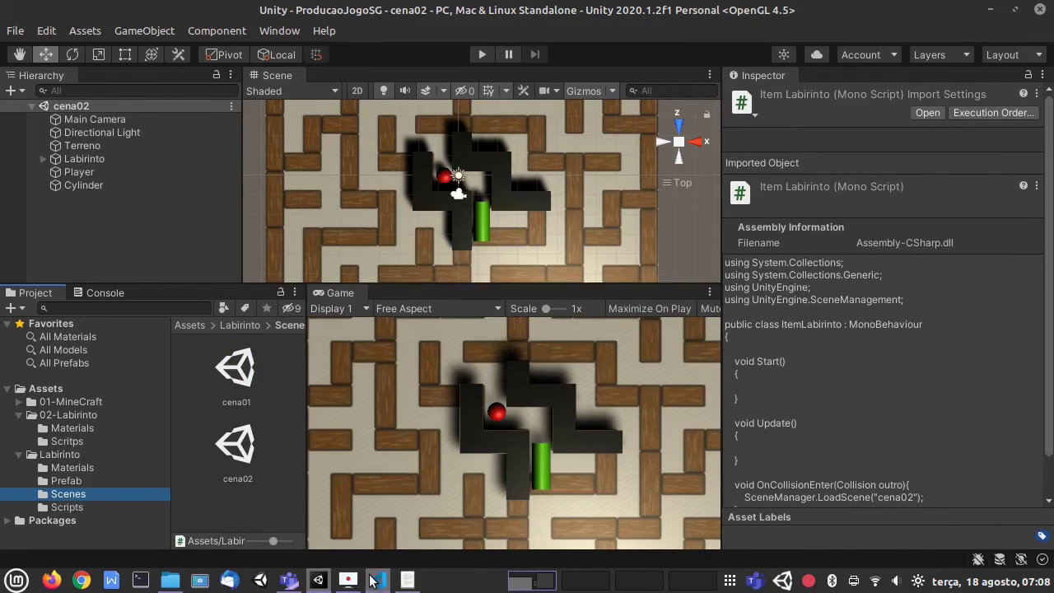
Check the scene name used in the ItemLabirinto script and open the cena01 scene from the Labirinto/Scenes folder
left_click(416, 545)
left_click(551, 331)
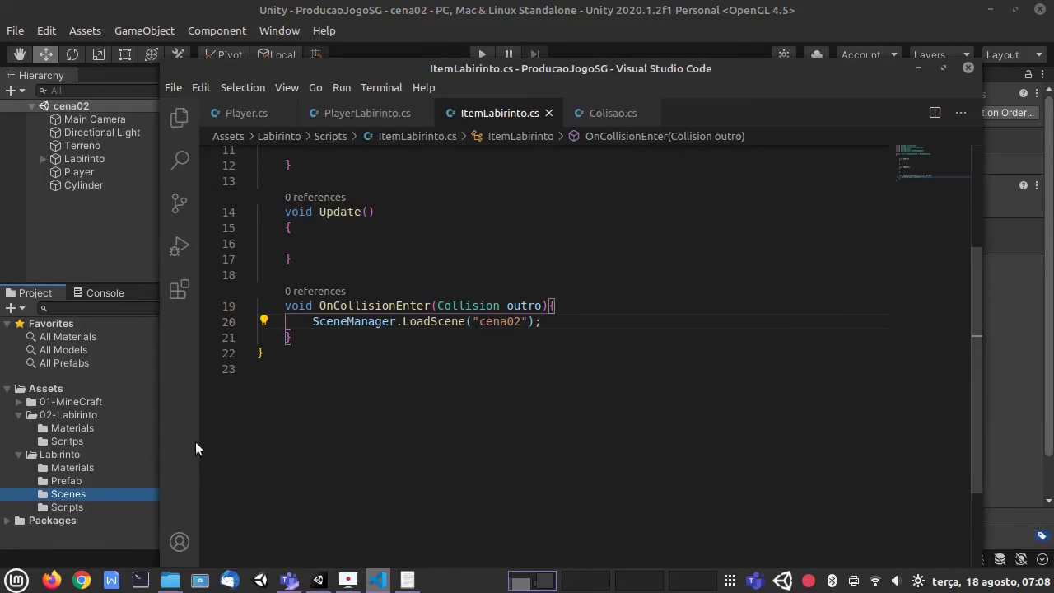
left_click(58, 505)
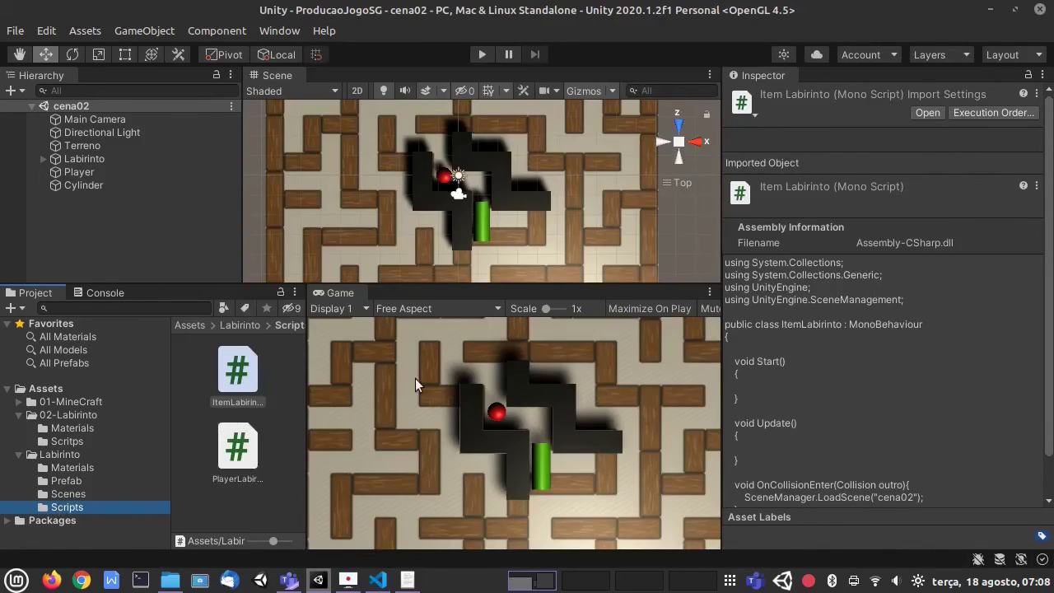
left_click(69, 493)
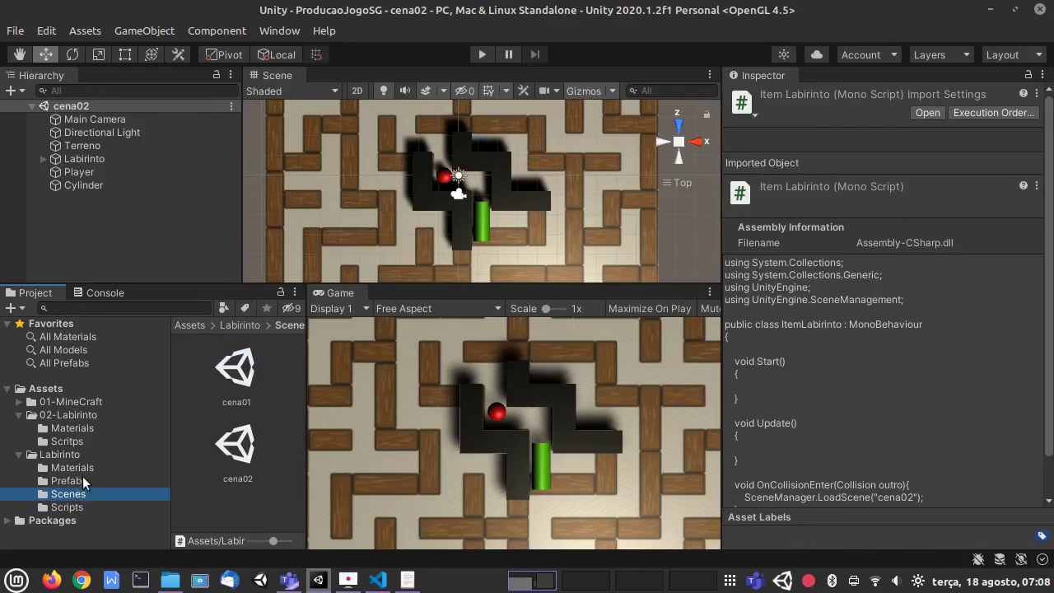
double_click(250, 372)
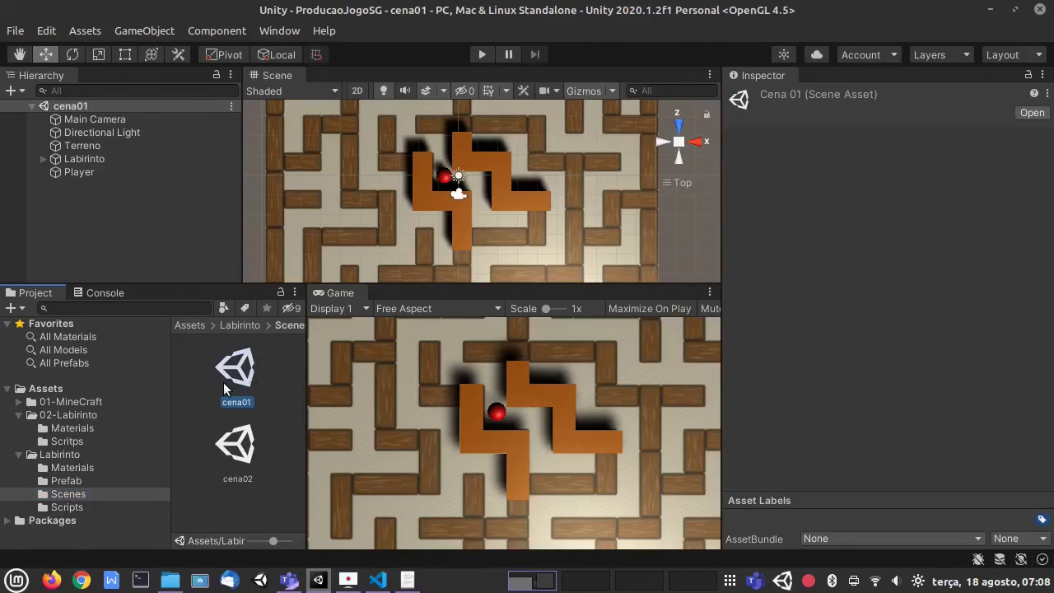
Add a 3D cylinder to cena01 and set its X rotation to 90
left_click(151, 35)
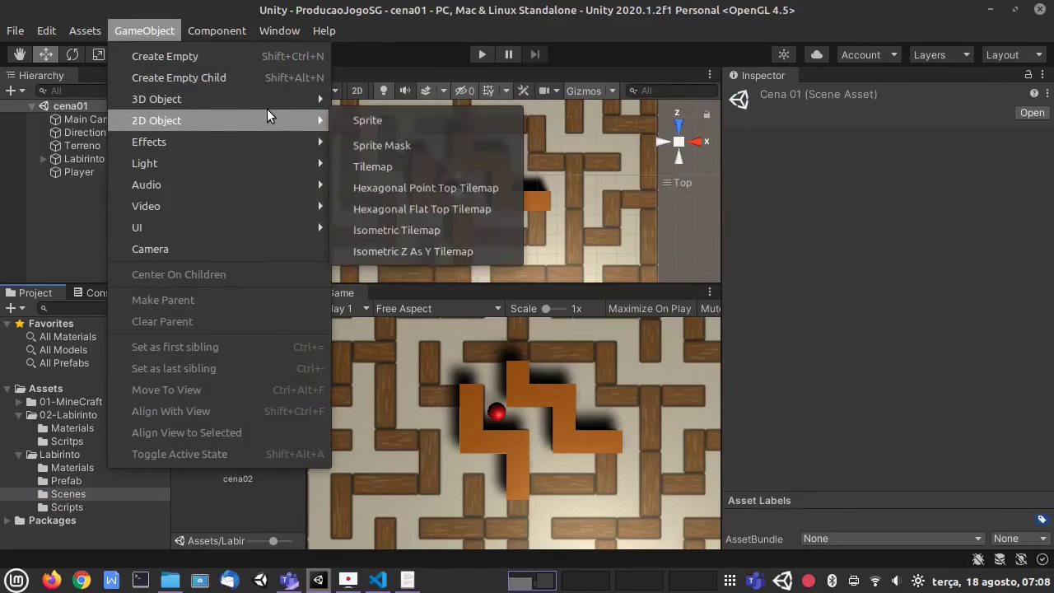
mouse_move(270, 100)
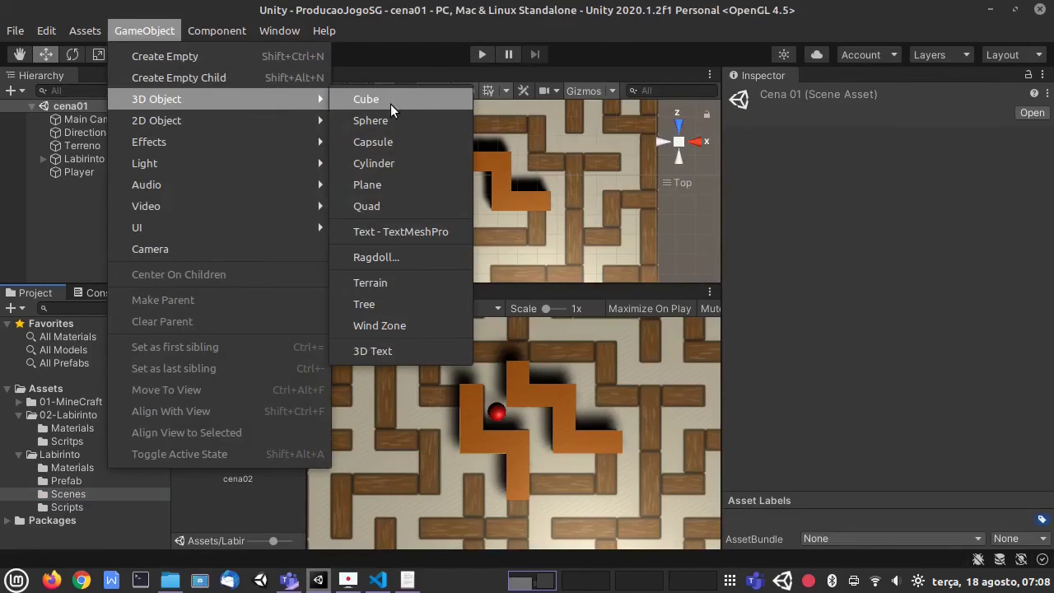
left_click(402, 163)
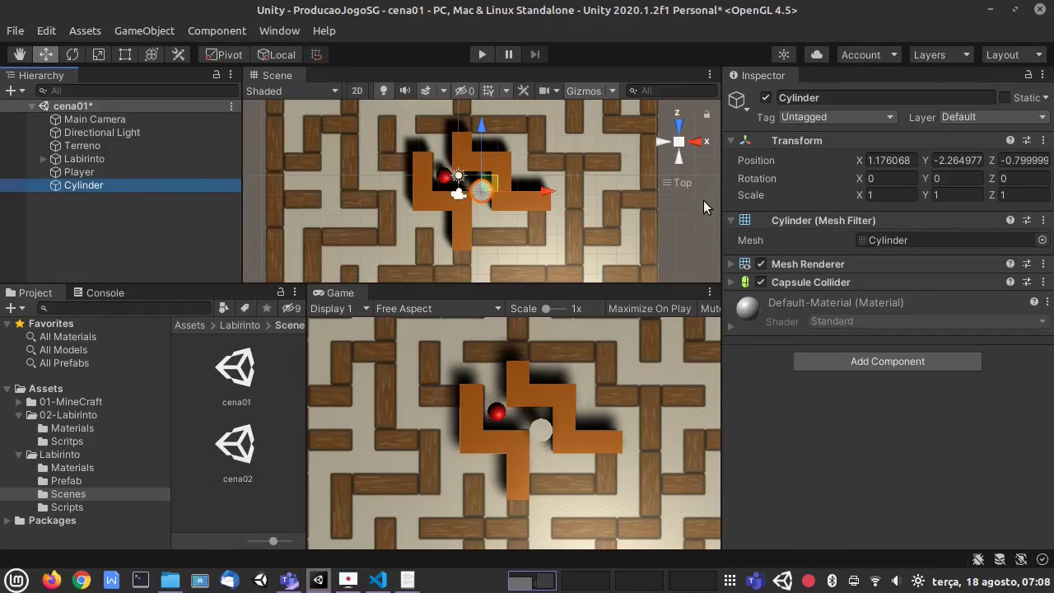
left_click(892, 183)
type("90")
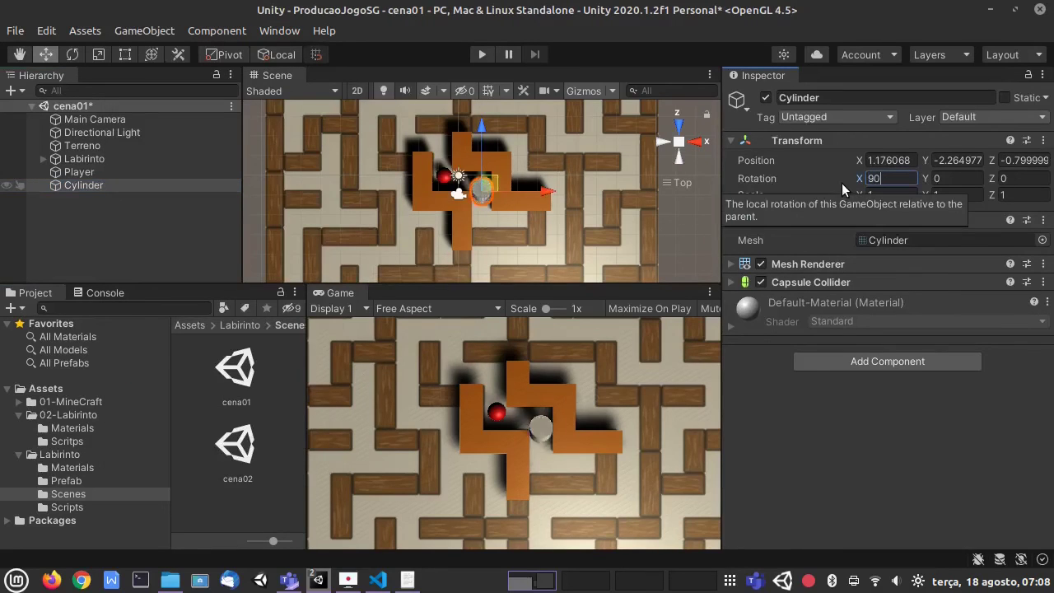
Move the cylinder to about X -3.55, Z 1.27 and apply the Verde material from Labirinto/Materials to it
left_click_drag(484, 131, 490, 75)
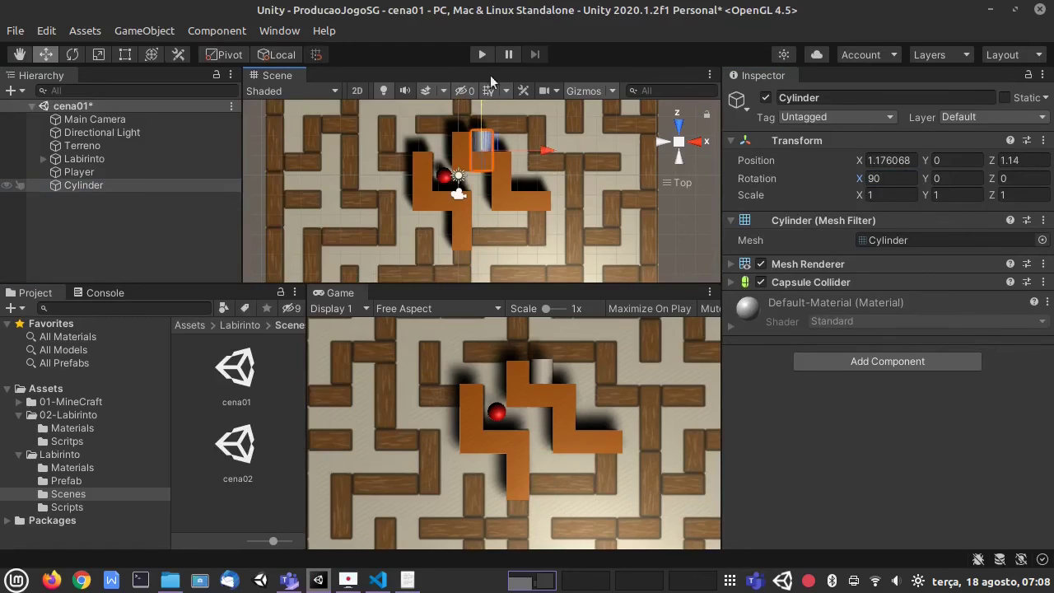
left_click_drag(551, 148, 460, 152)
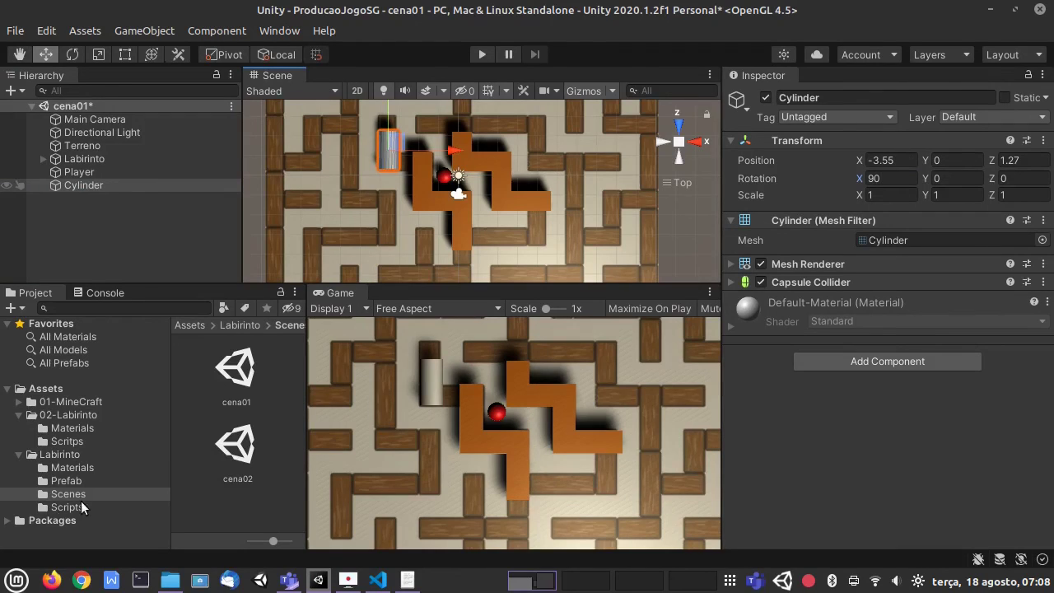
left_click(79, 456)
left_click(78, 469)
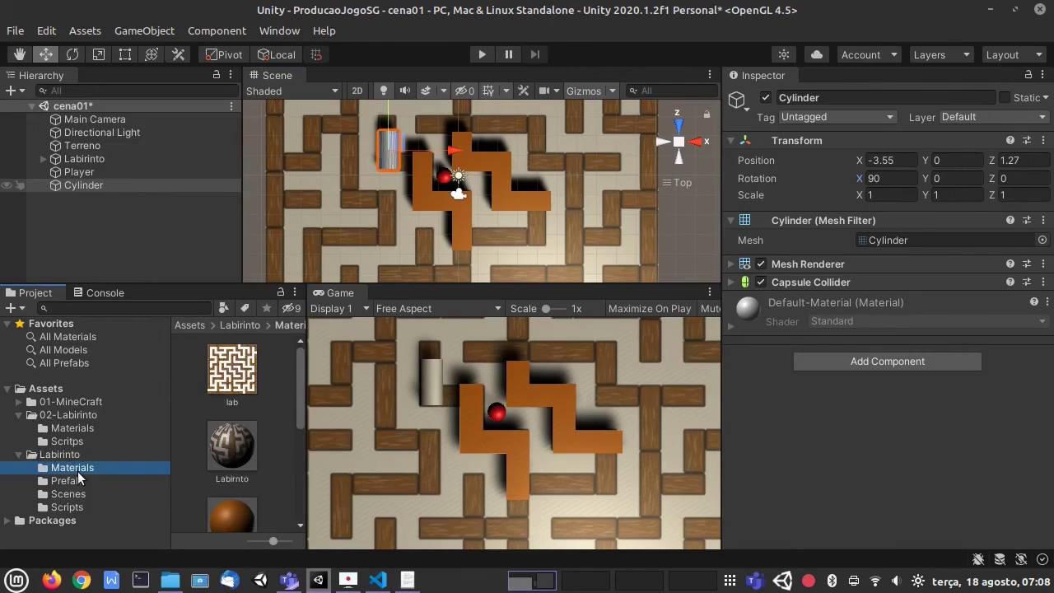
scroll(263, 442, "down", 3)
left_click_drag(221, 430, 391, 148)
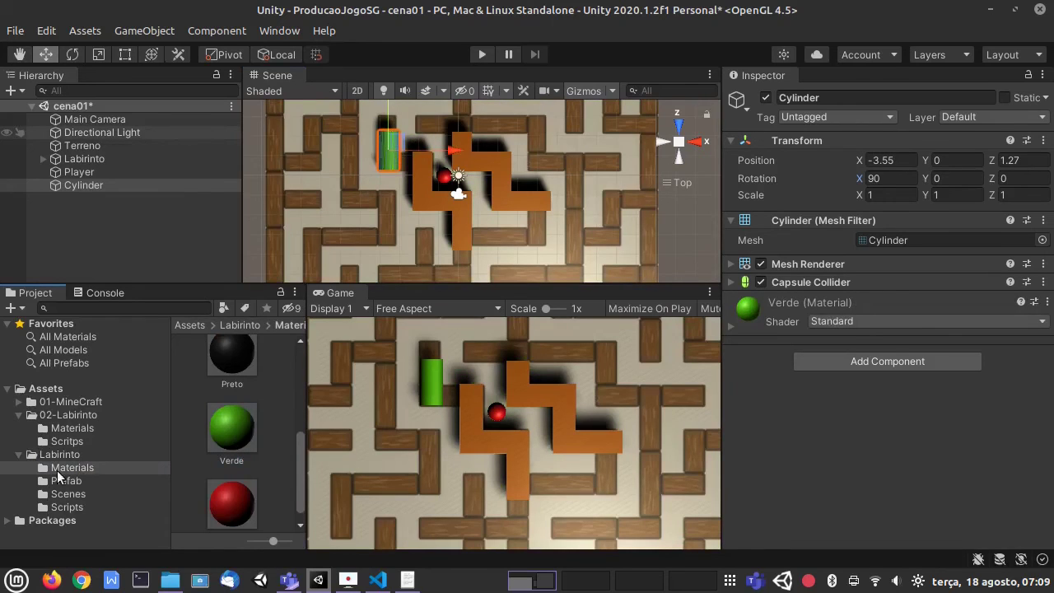
Attach the ItemLabirinto script from the Labirinto/Scripts folder to the cylinder
left_click(67, 506)
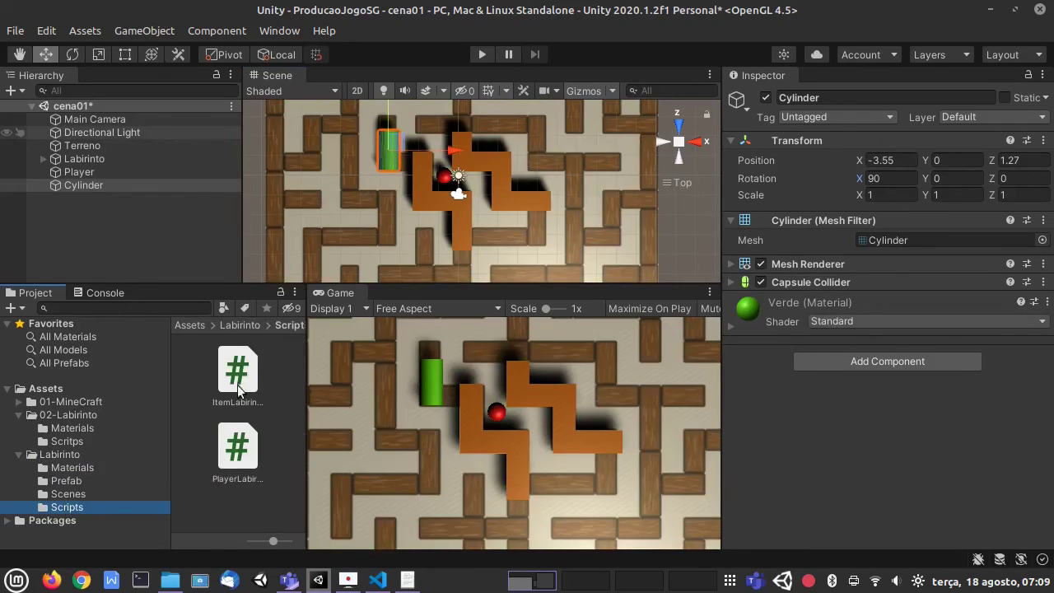
left_click(238, 461)
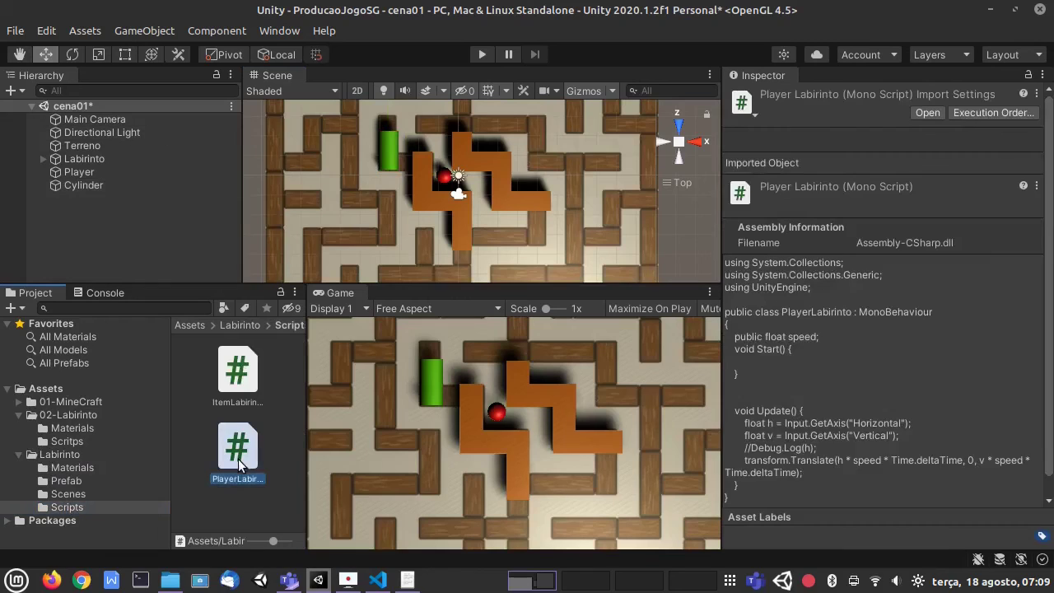
left_click(236, 379)
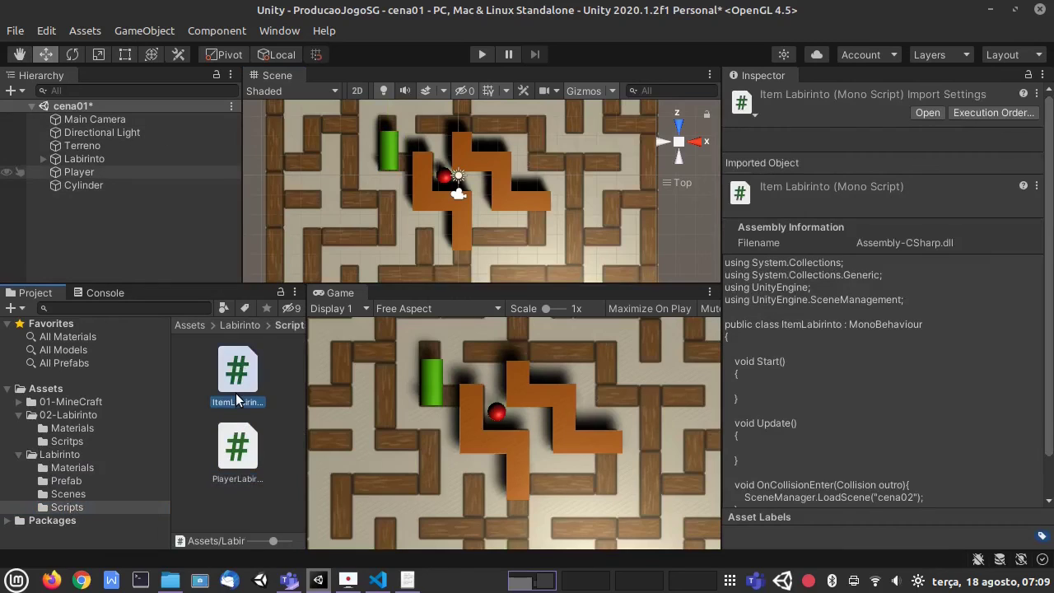
left_click(84, 184)
left_click_drag(237, 372, 993, 466)
Rename the cylinder as Item
left_click(84, 184)
key("F2")
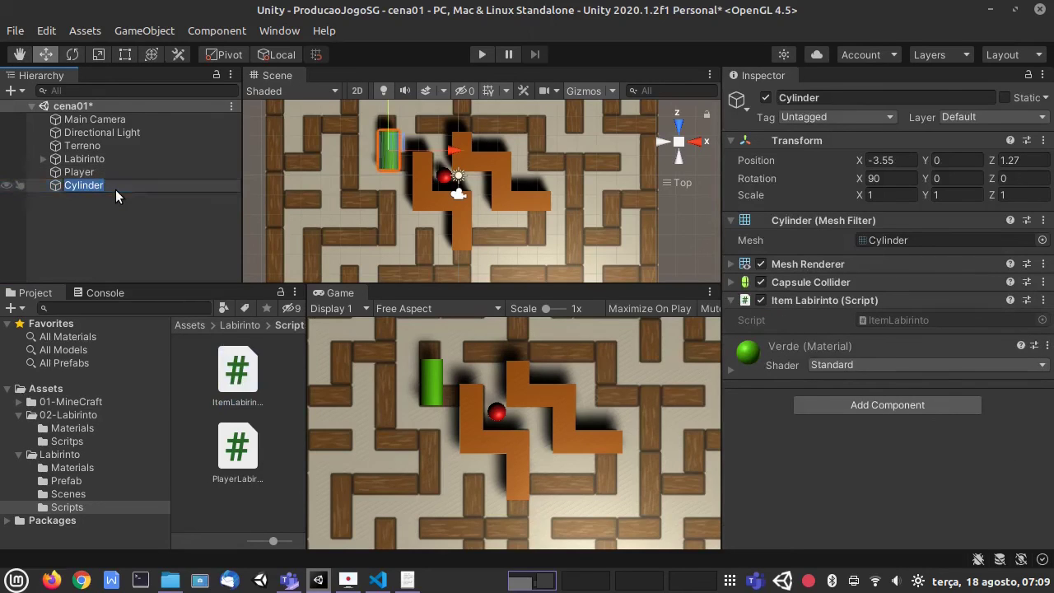
type("Item")
key("Return")
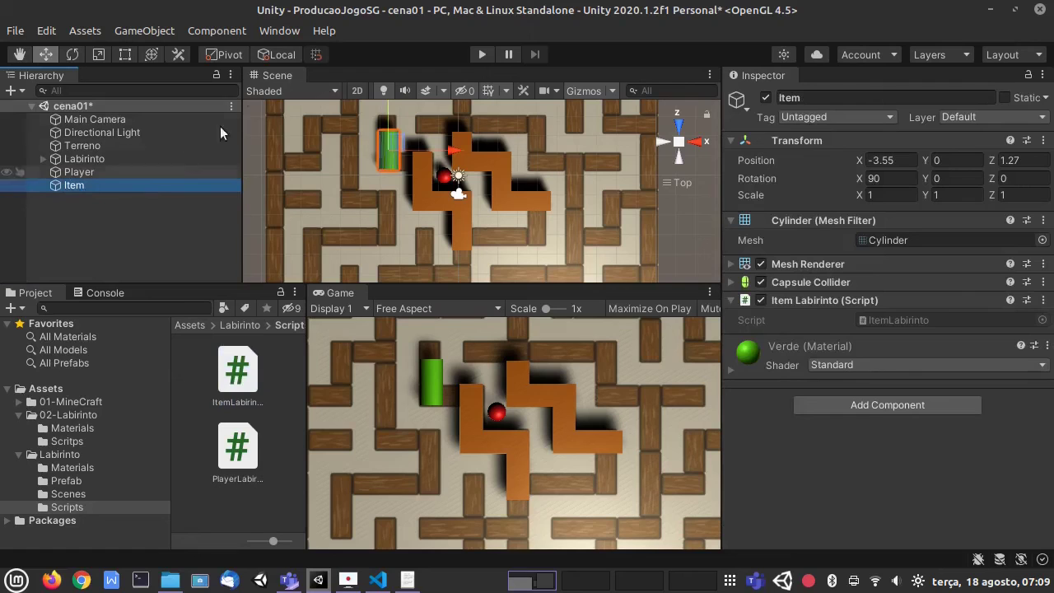
Add a Rigidbody physics component to the Item object
left_click(218, 30)
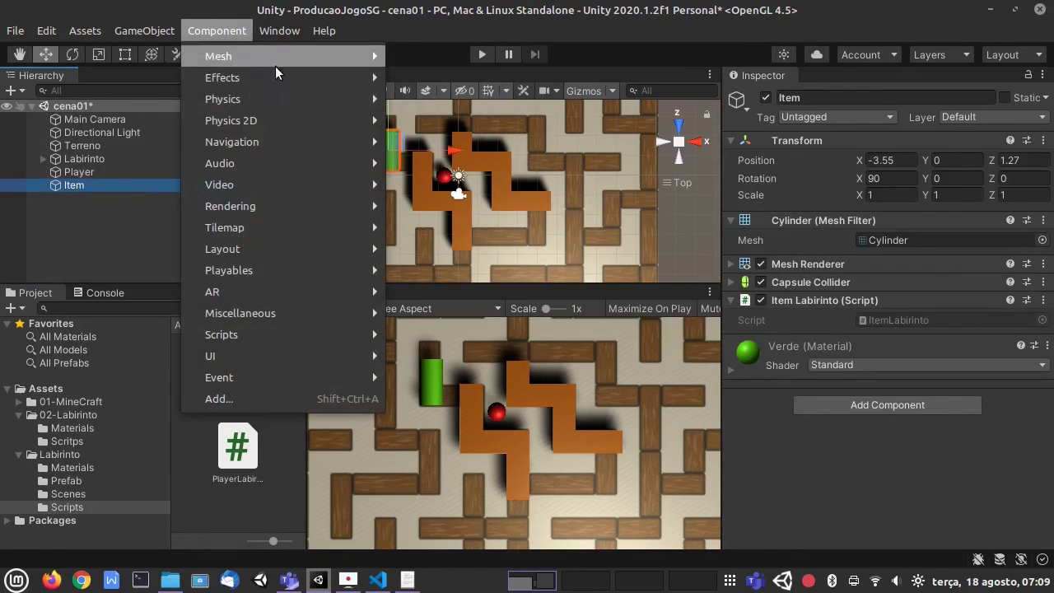
mouse_move(247, 99)
left_click(414, 97)
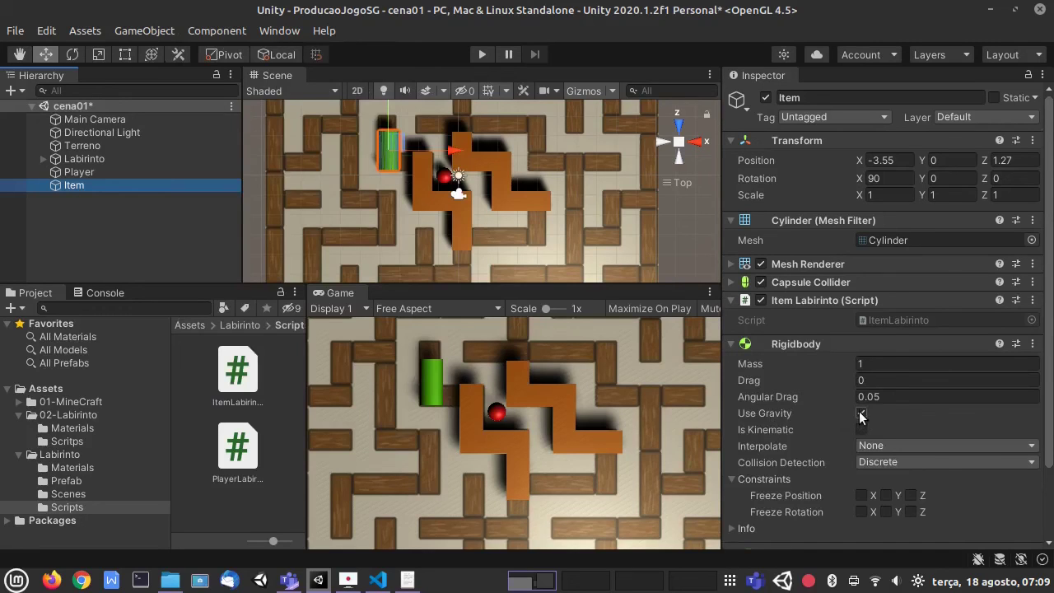
Raise the Item to about Y 3.3 in a side view and play-test the scene, turning off Use Gravity during play
left_click(678, 125)
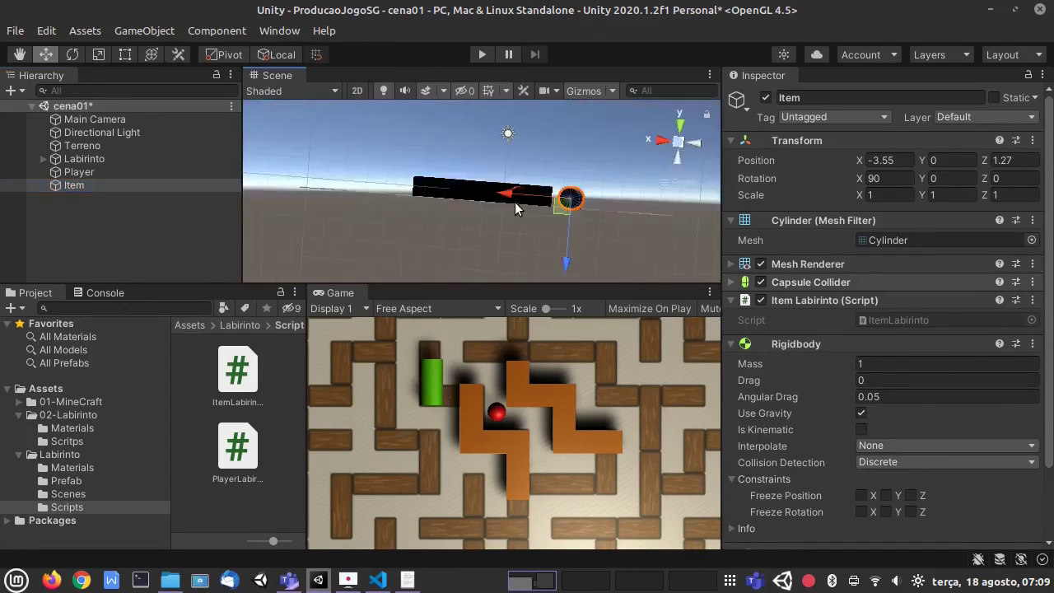
left_click_drag(566, 252, 568, 187)
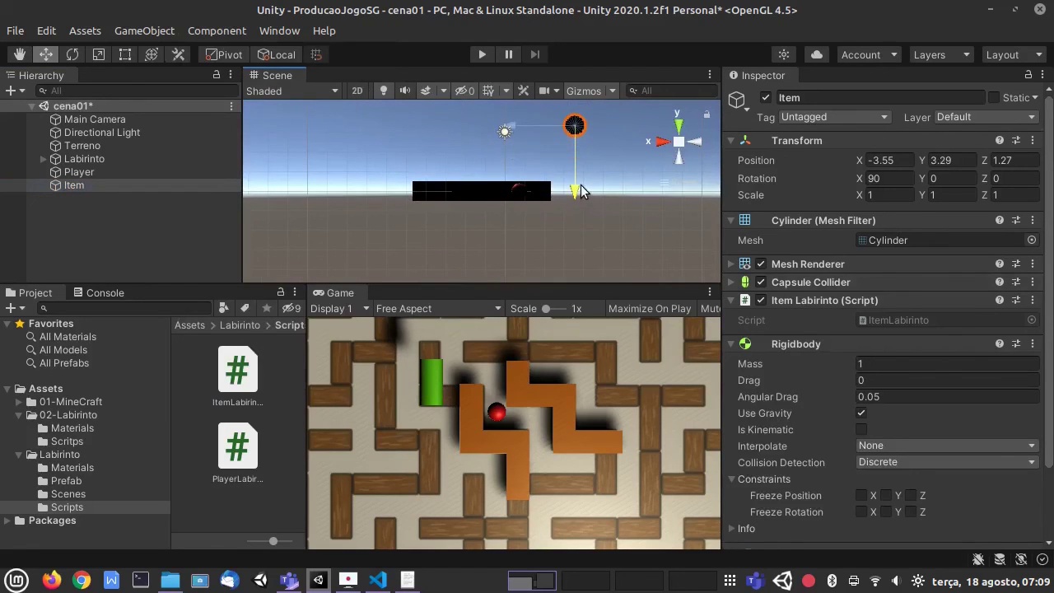
left_click(482, 54)
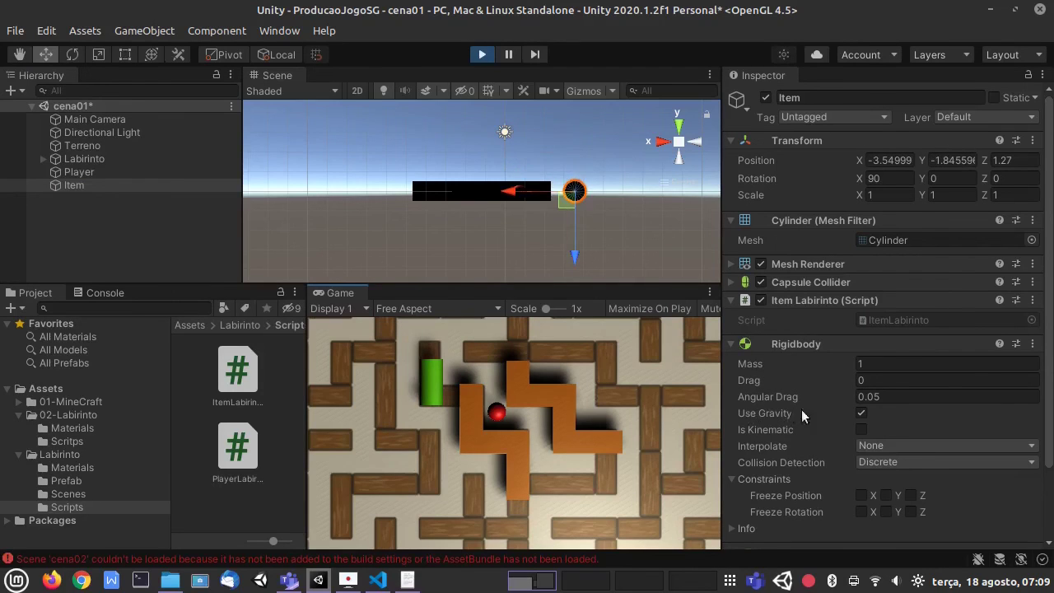
left_click(862, 413)
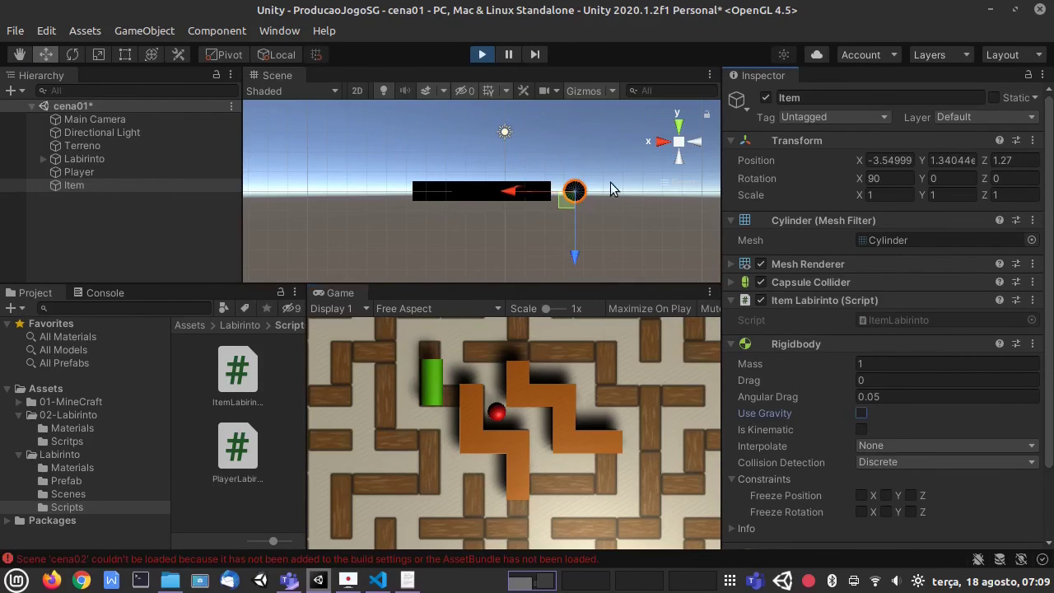
left_click(487, 55)
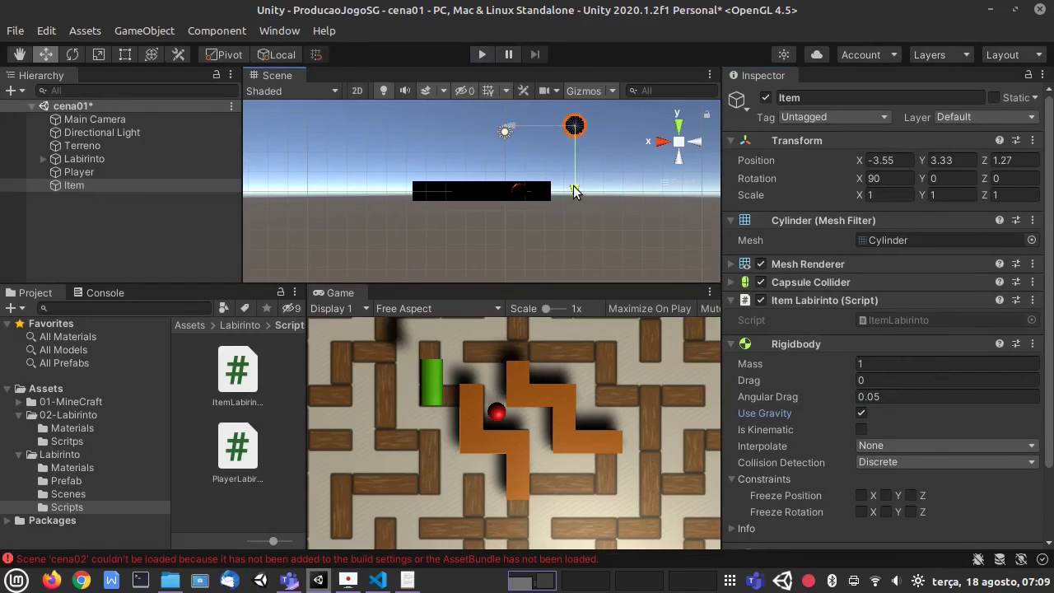
Lower the Item to about Y 0.33 beside the maze walls, play-testing the scene while adjusting, and save the scene
left_click_drag(574, 188, 574, 251)
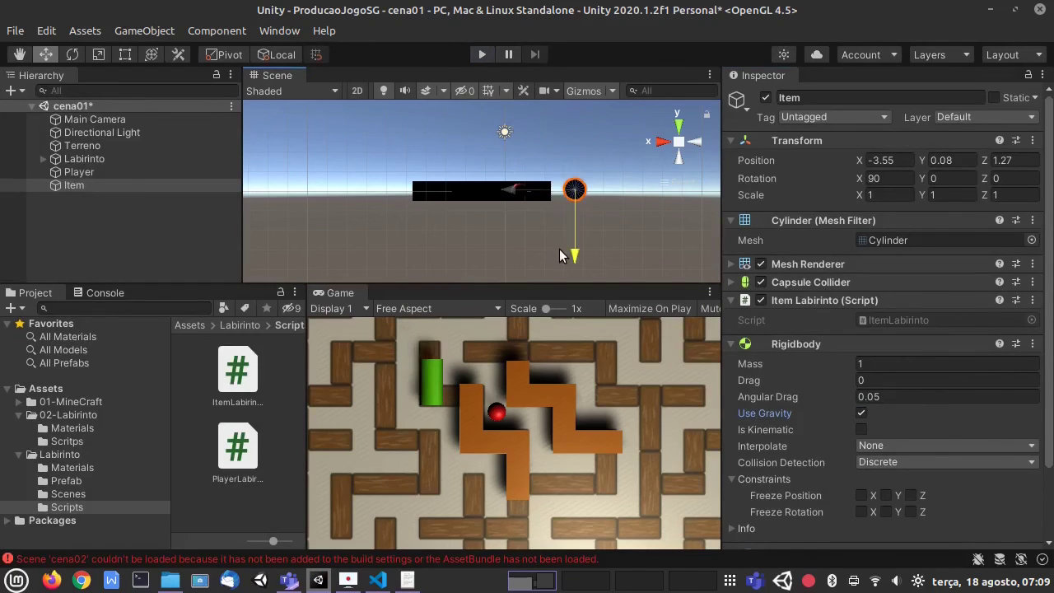
left_click(482, 55)
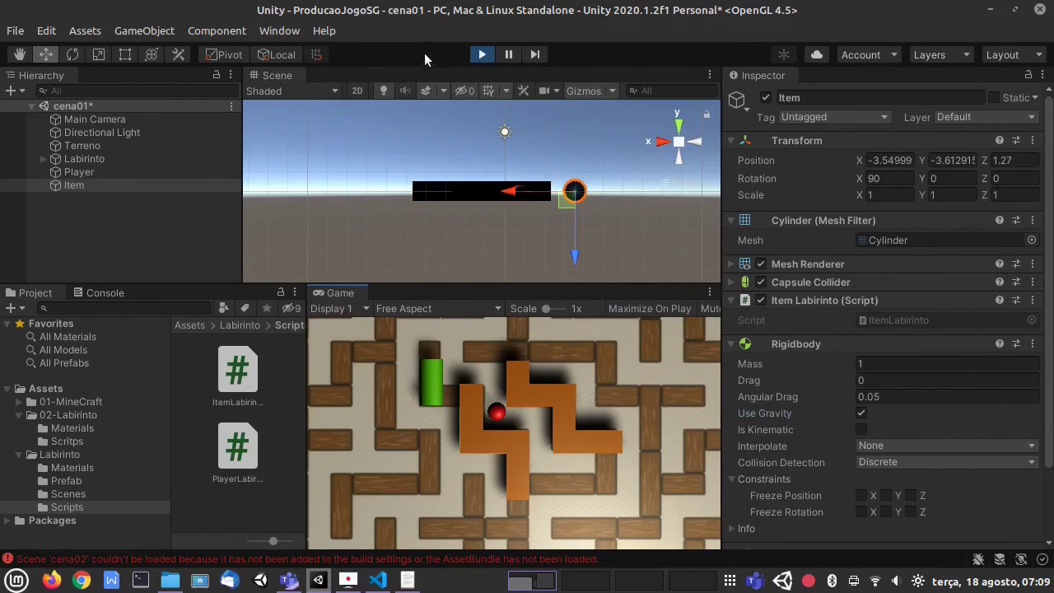
left_click(482, 54)
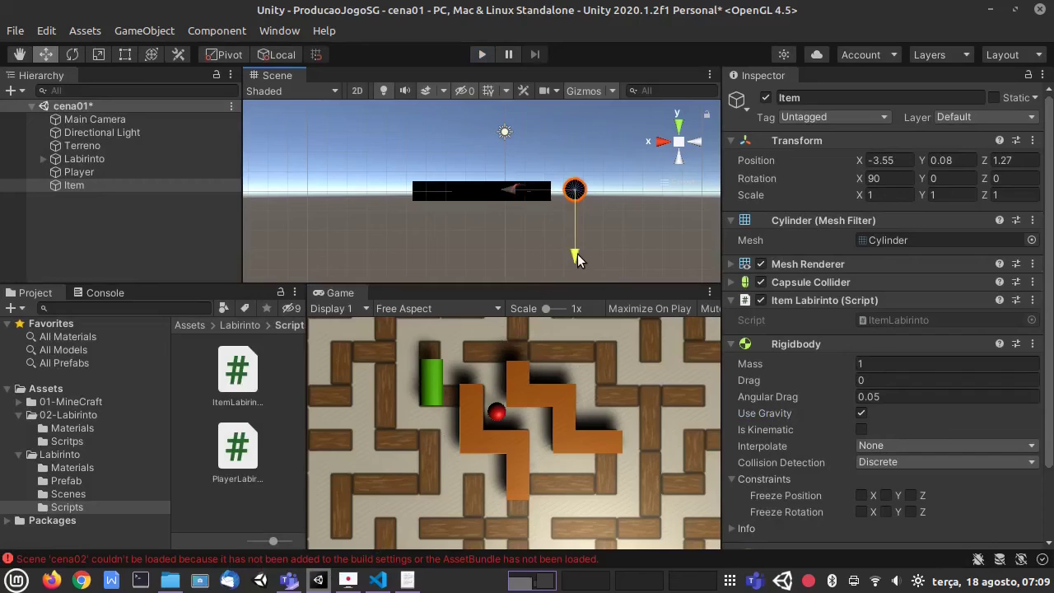
left_click_drag(577, 253, 577, 249)
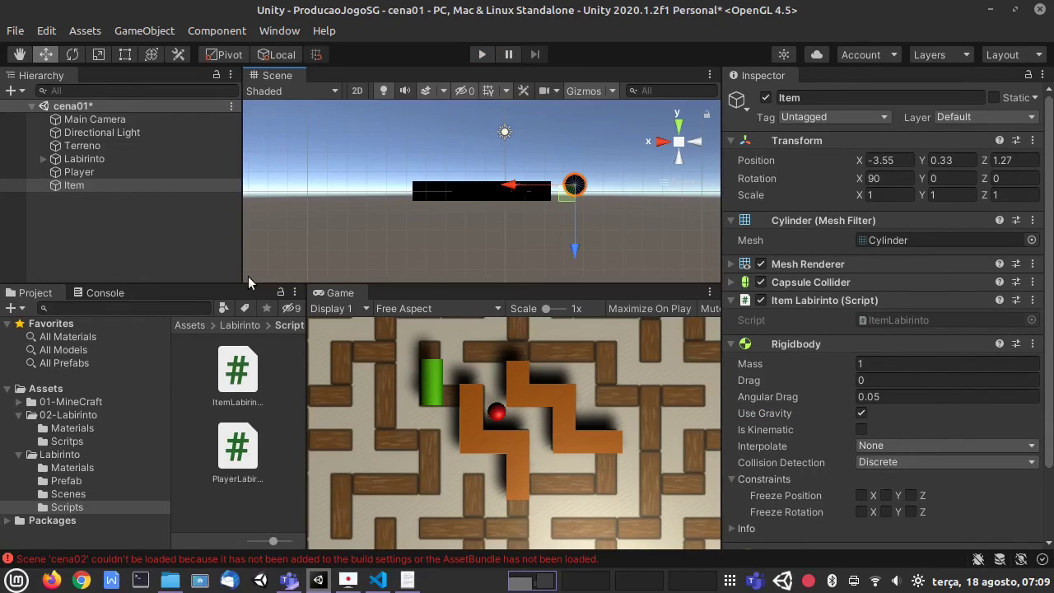
key("ctrl+s")
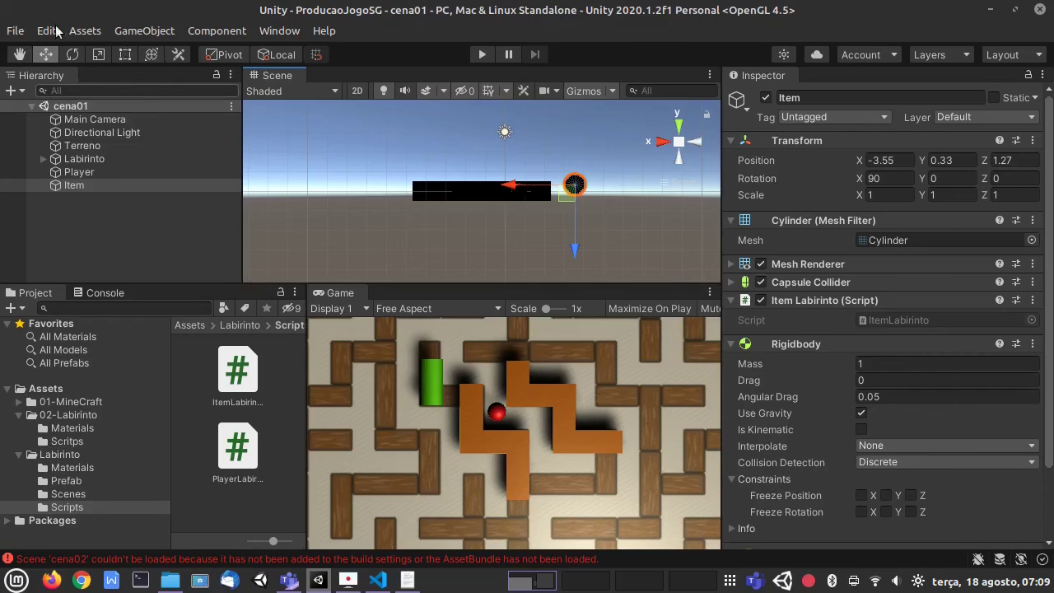
In the Build Settings, remove CenaLabirinto2 and CenaLabirinto1 from the scenes in build and add the open cena01 scene
left_click(13, 31)
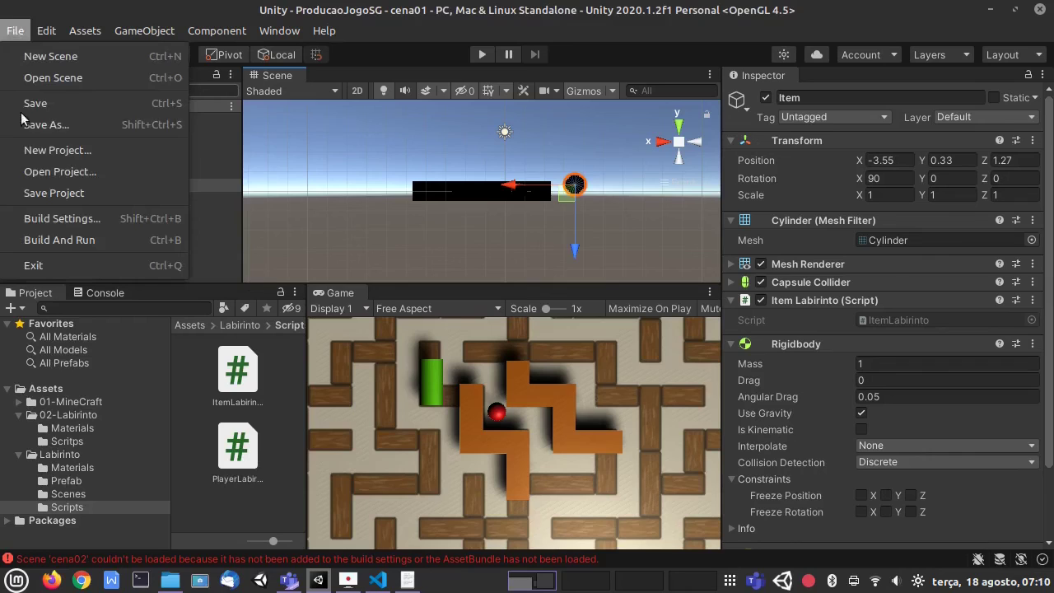
left_click(69, 215)
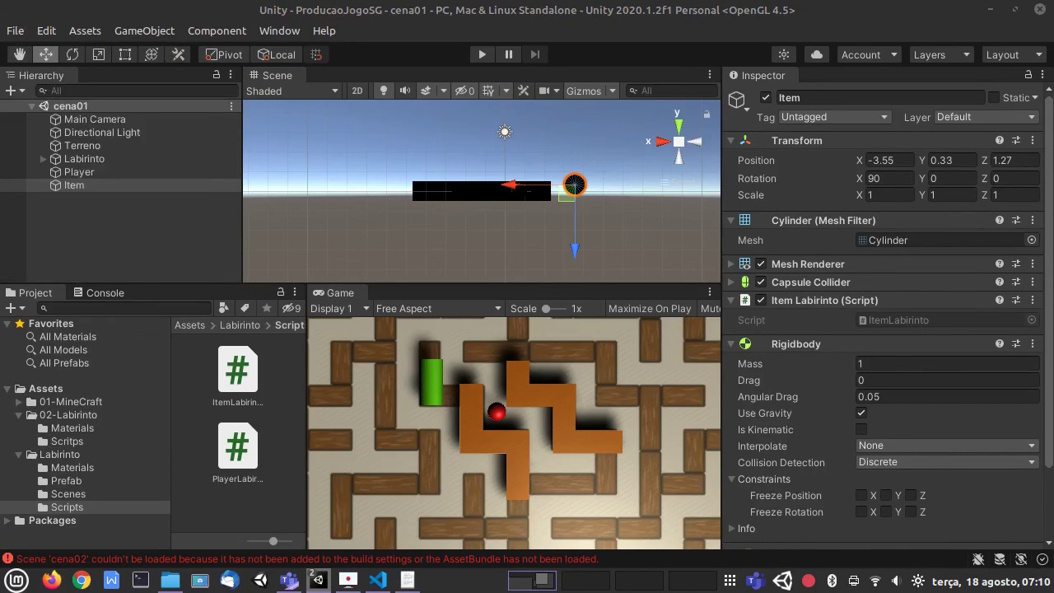
left_click_drag(1050, 2, 515, 31)
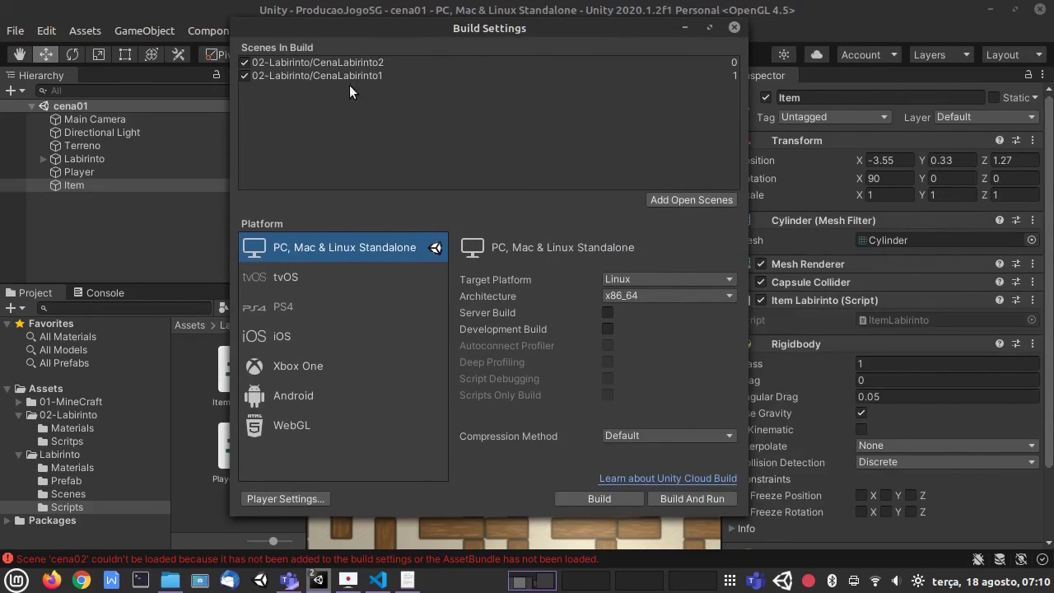
left_click(281, 63)
key("Delete")
left_click(319, 64)
key("Delete")
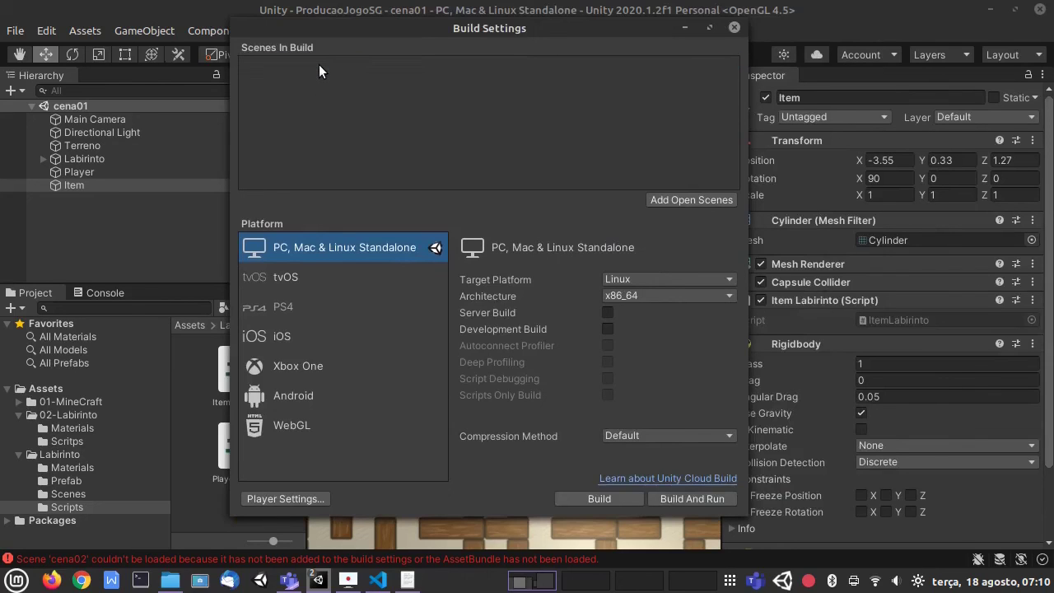
left_click(691, 199)
left_click(733, 28)
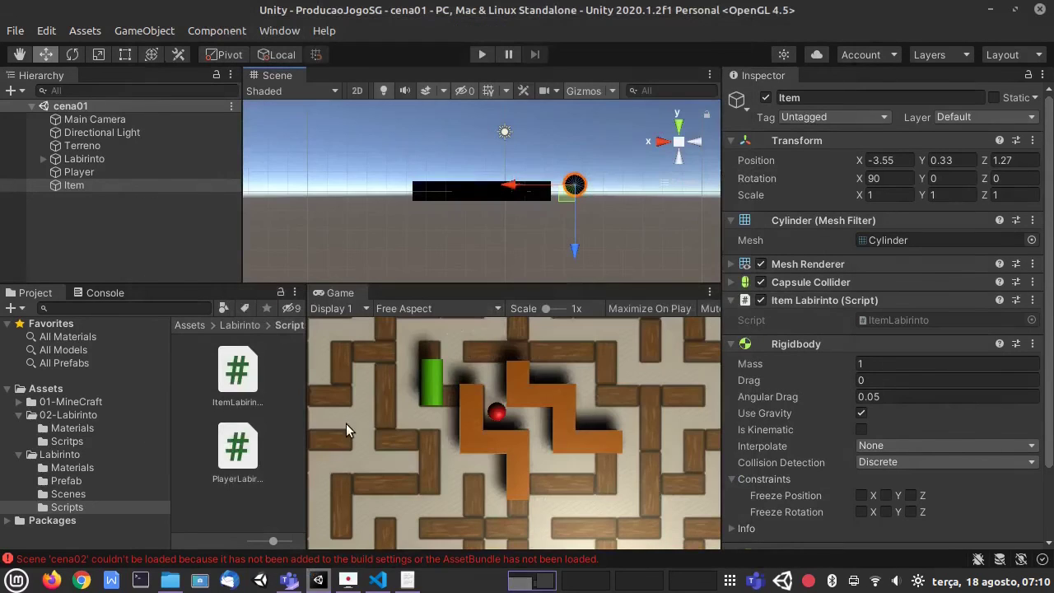
Open the cena02 scene and add it to the scenes in build in the Build Settings
left_click(68, 493)
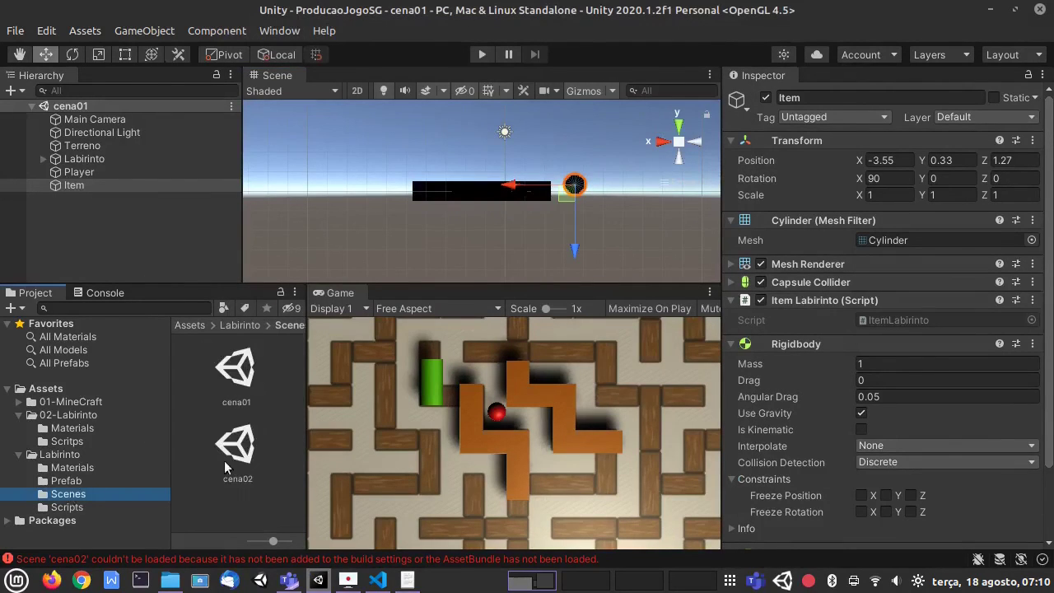
double_click(243, 441)
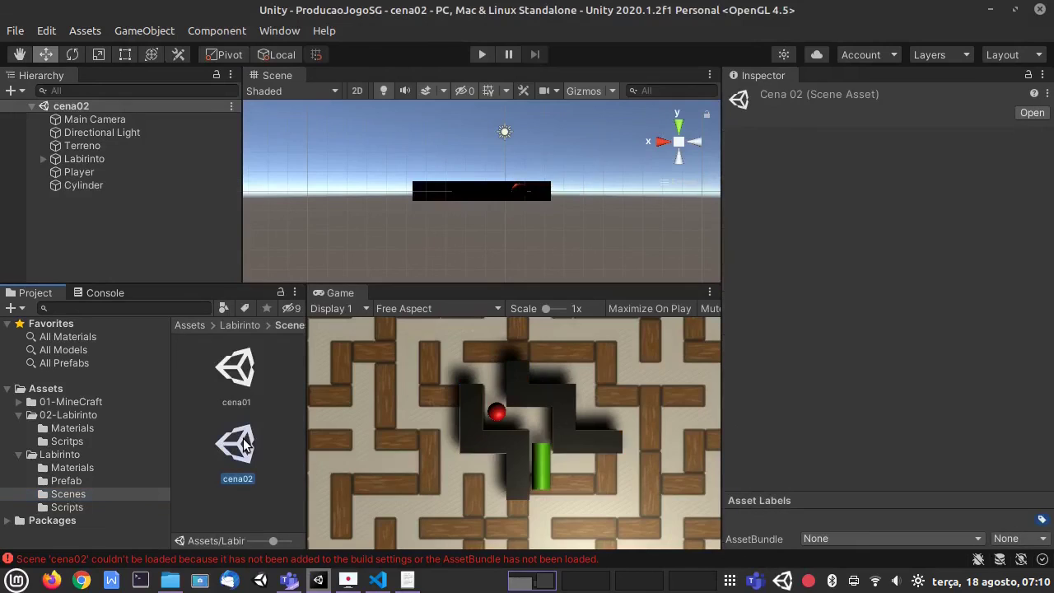
left_click(15, 30)
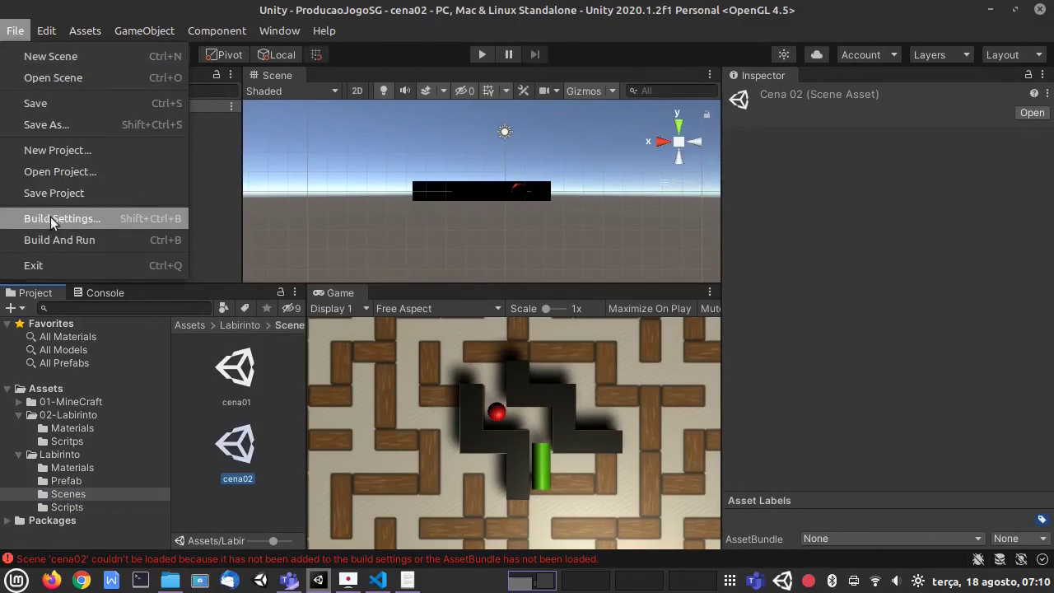
left_click(77, 218)
left_click(662, 205)
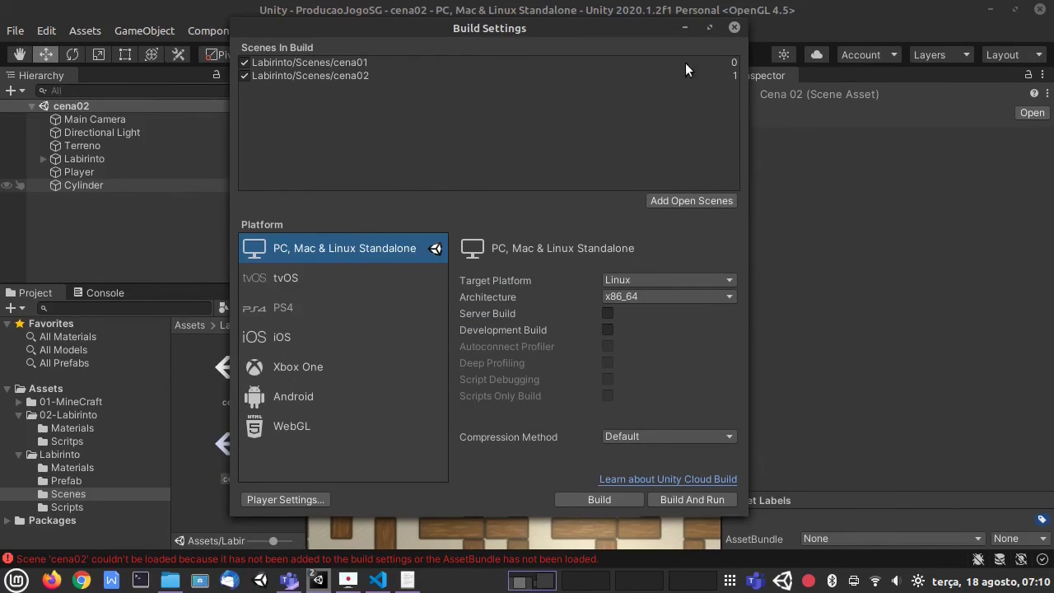
left_click(735, 28)
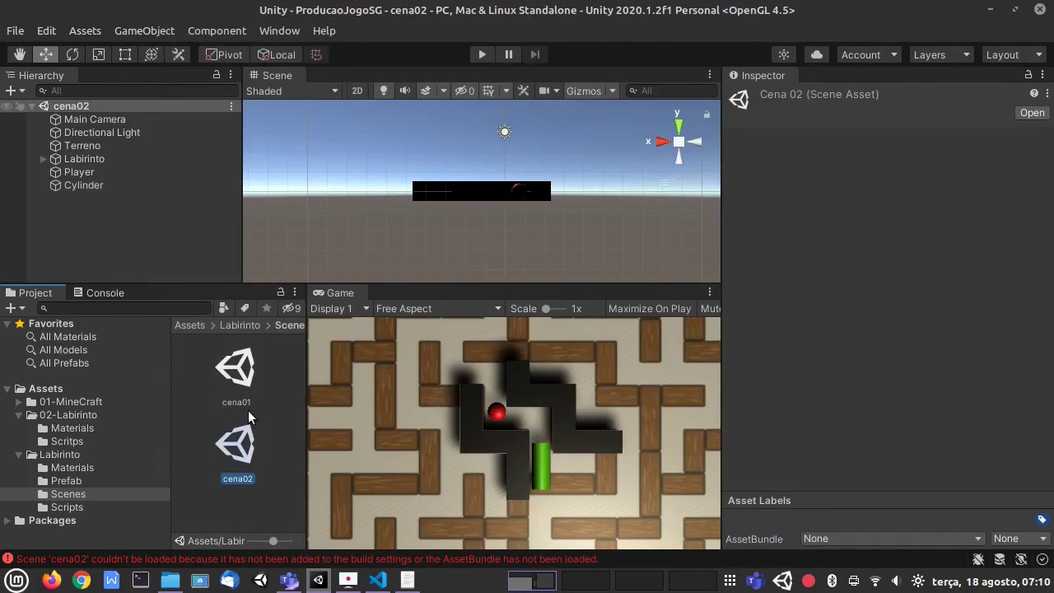
Open the cena01 scene and play-test it by moving the red ball toward the green cylinder
double_click(244, 374)
left_click(481, 60)
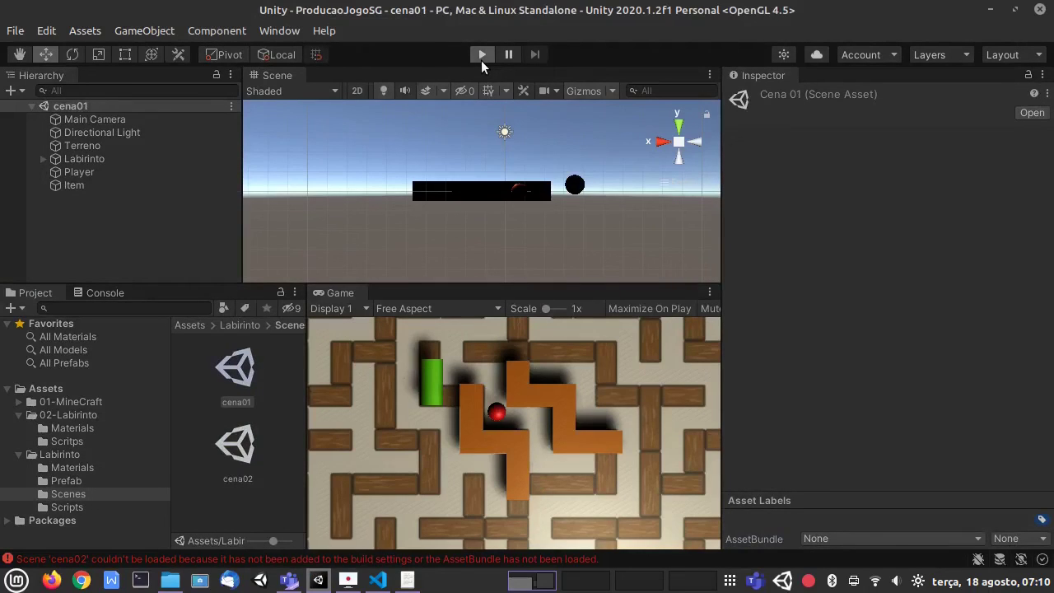
key("Left")
key("Up")
left_click(481, 56)
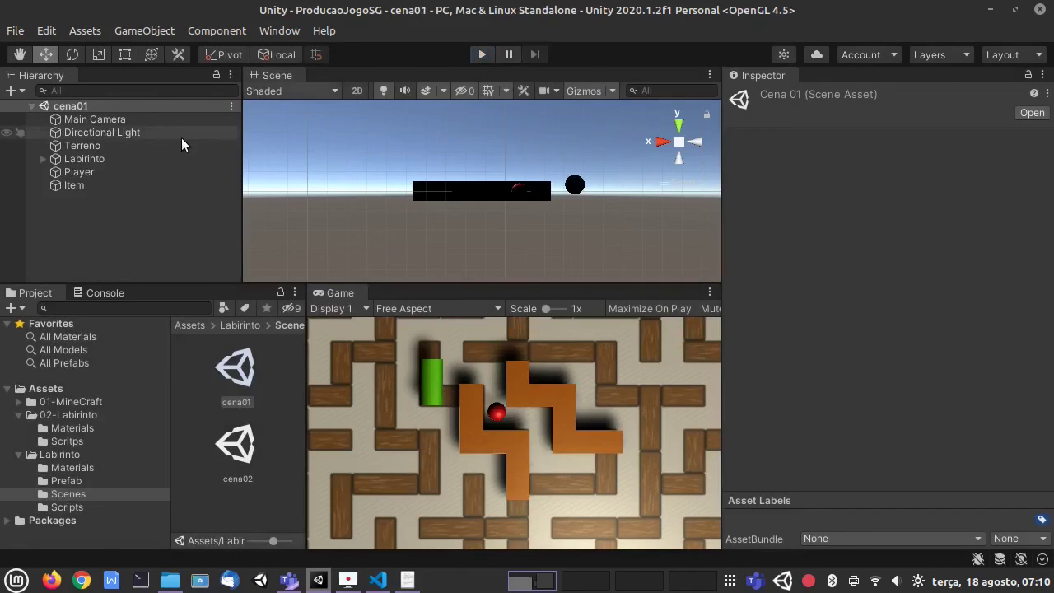
Turn off Use Gravity on the Item's Rigidbody and play-test cena01, steering the ball into the green cylinder
left_click(74, 185)
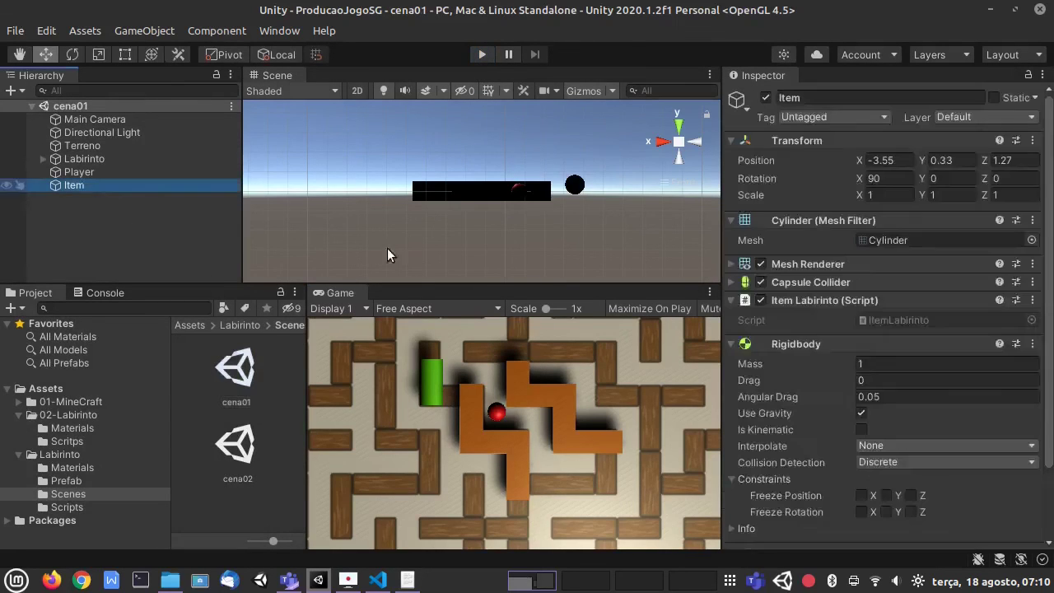
left_click(821, 410)
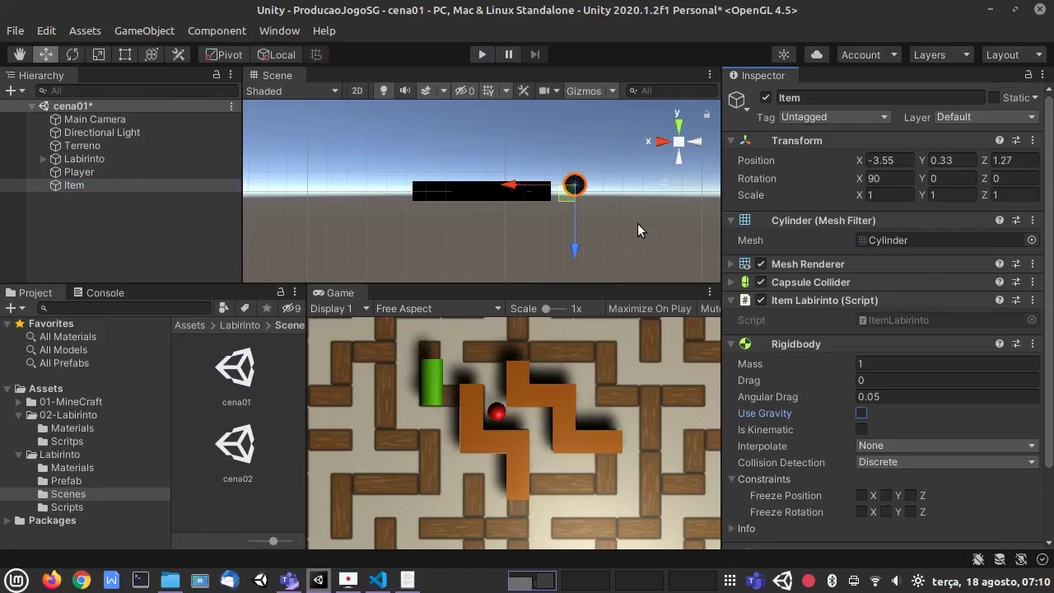
left_click(481, 53)
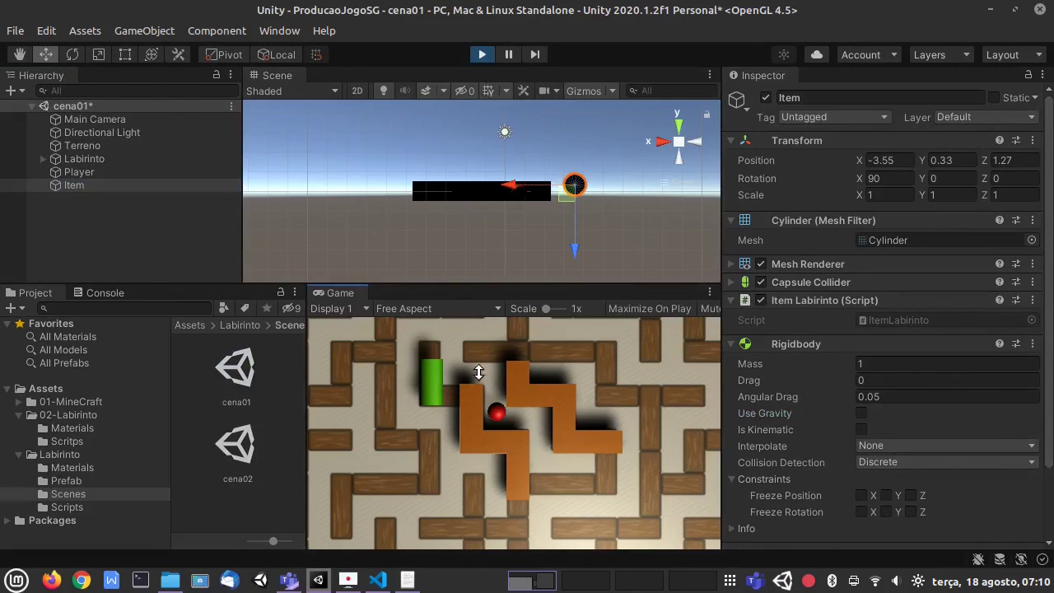
key("Up")
key("Left")
key("Right")
key("Left")
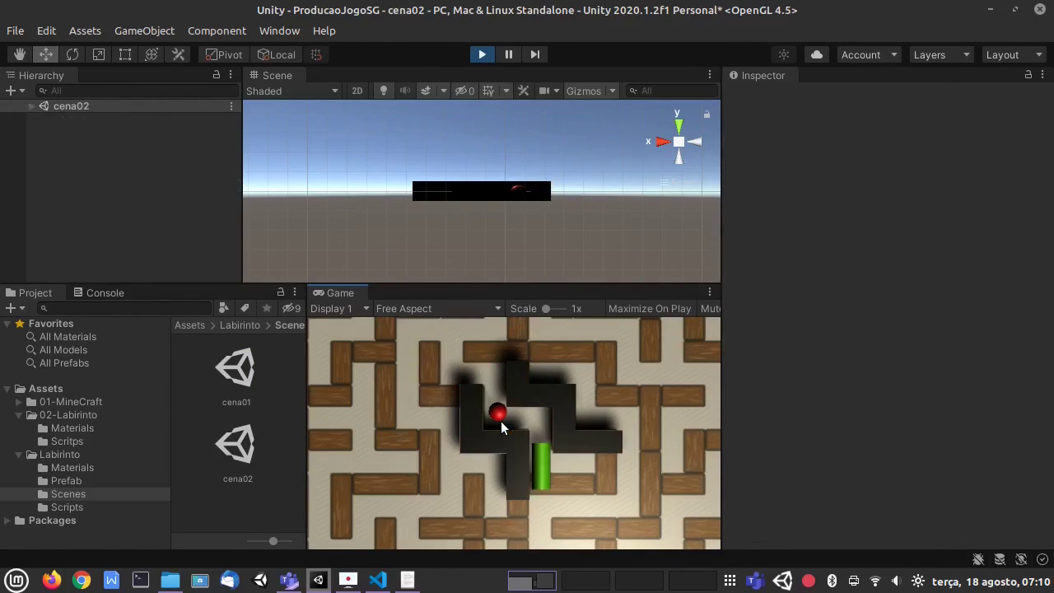
Steer the ball through the dark maze of cena02 to its green cylinder, and stop the play test
key("Right")
key("Down")
key("Up")
key("Left")
key("Right")
key("Down")
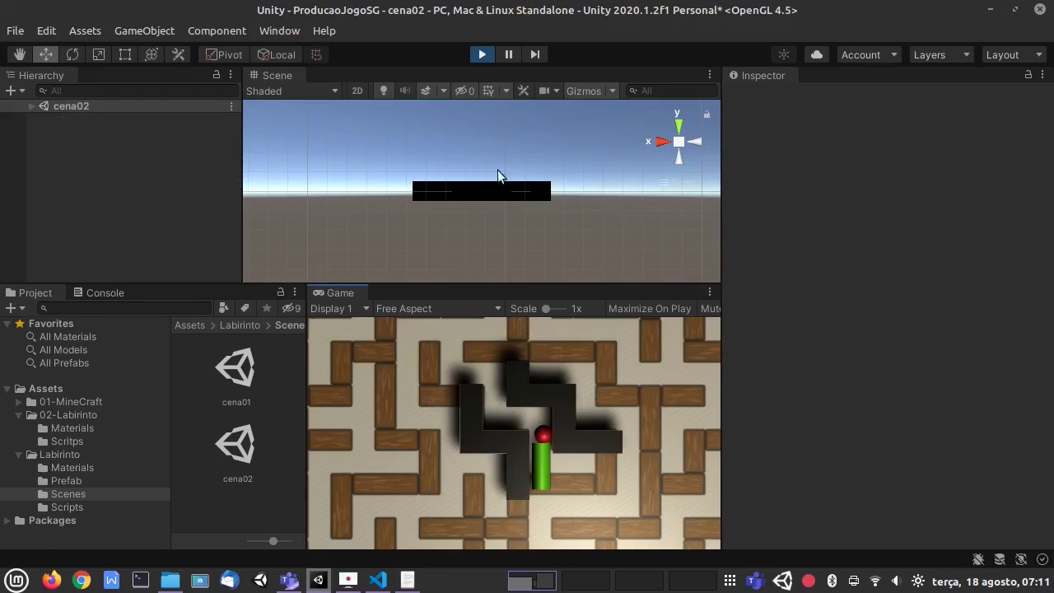
left_click(484, 54)
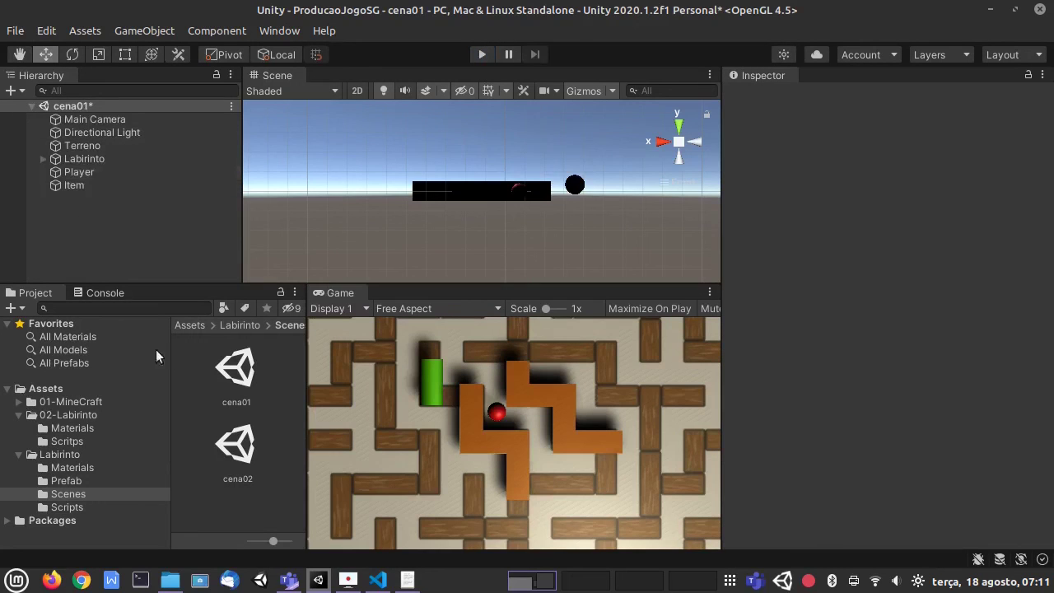
Switch to Visual Studio Code and delete the empty Start and Update methods from ItemLabirinto.cs
left_click(378, 579)
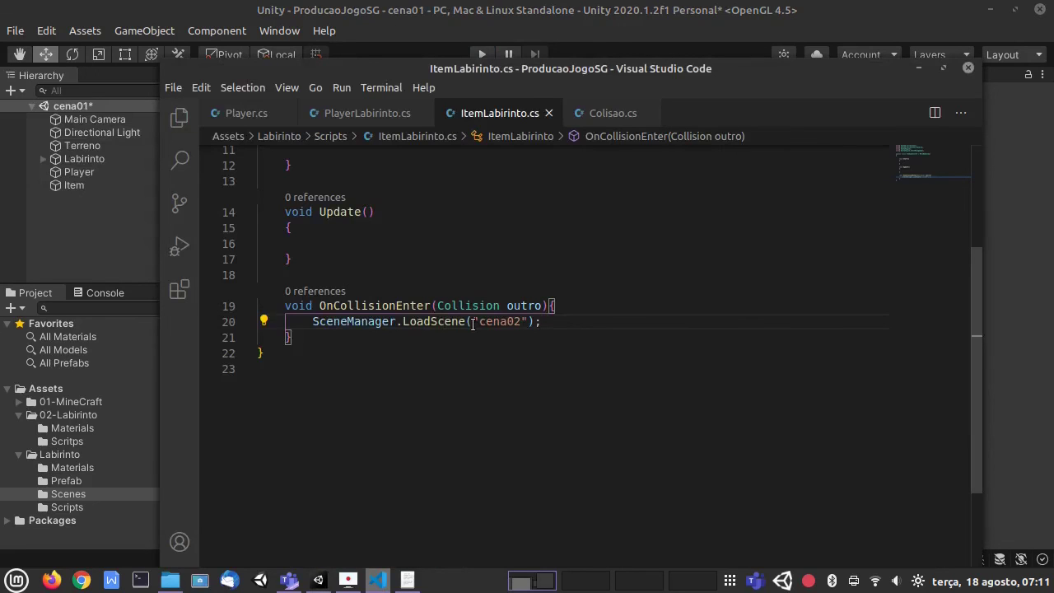
left_click_drag(472, 322, 528, 322)
left_click(342, 237)
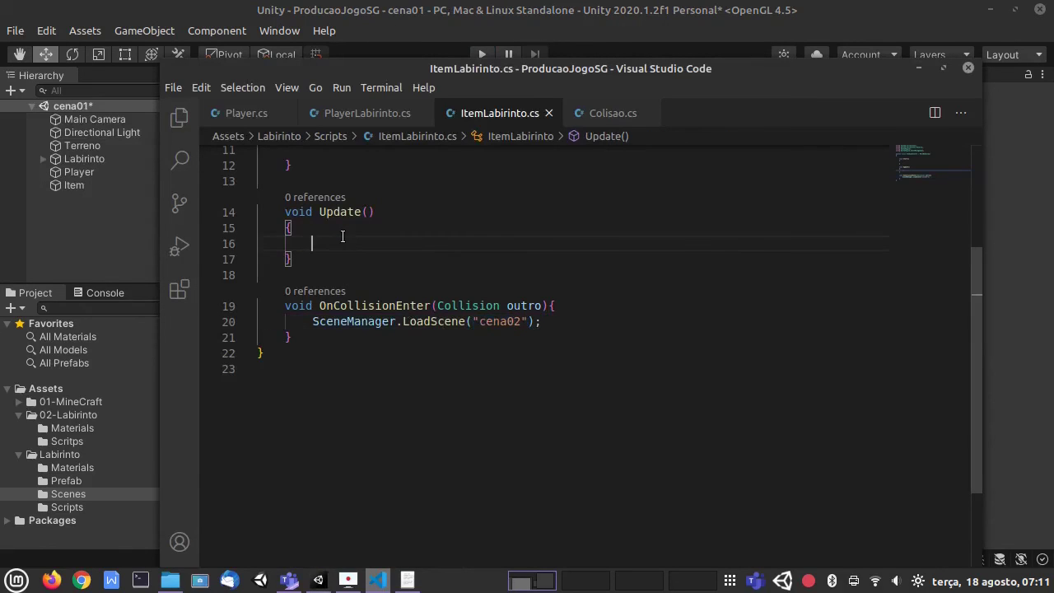
scroll(341, 234, "up", 3)
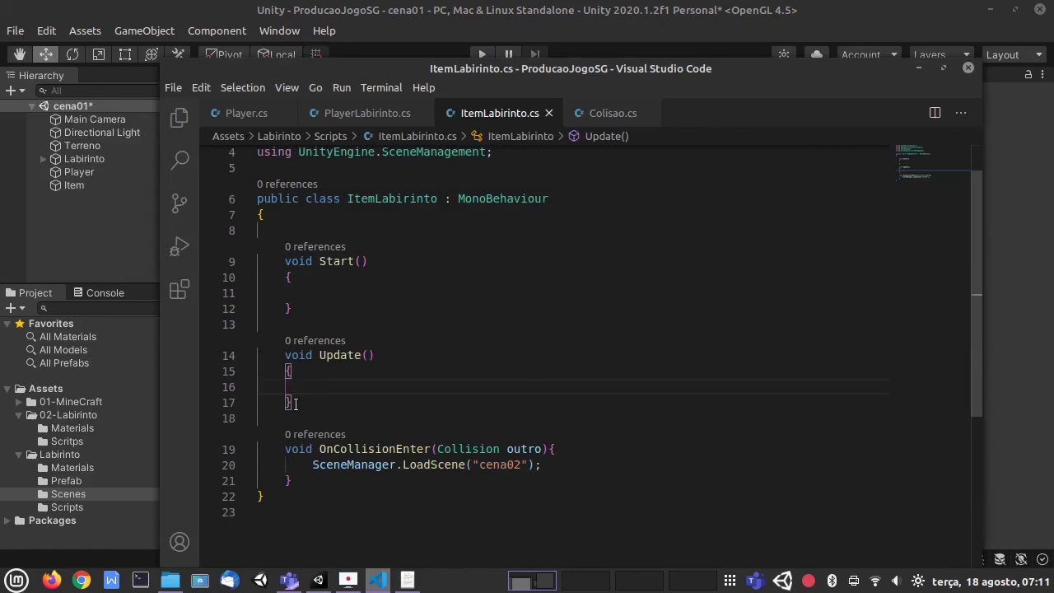
left_click_drag(294, 403, 241, 236)
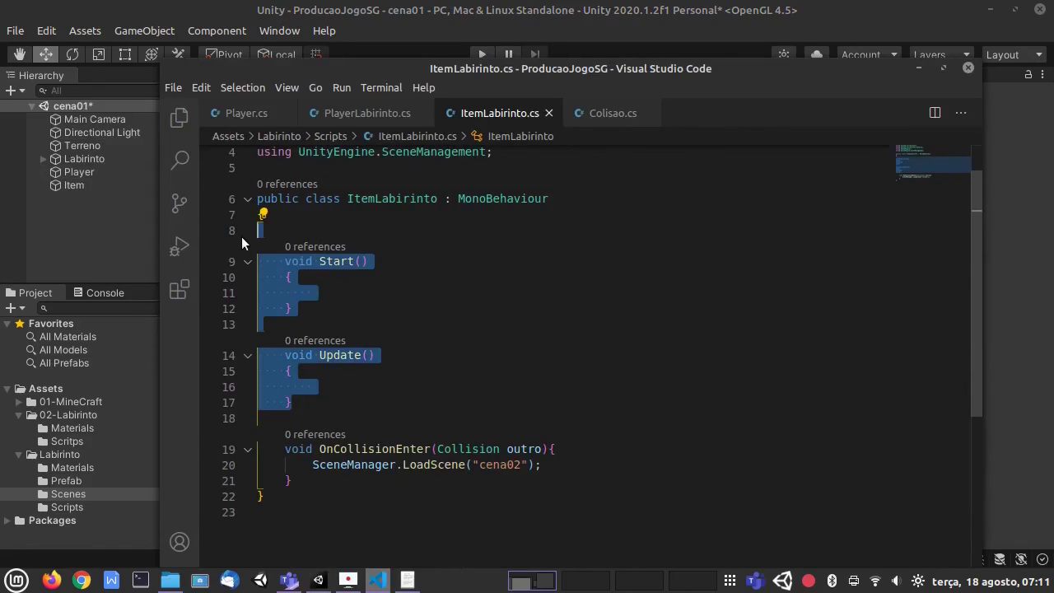
key("BackSpace")
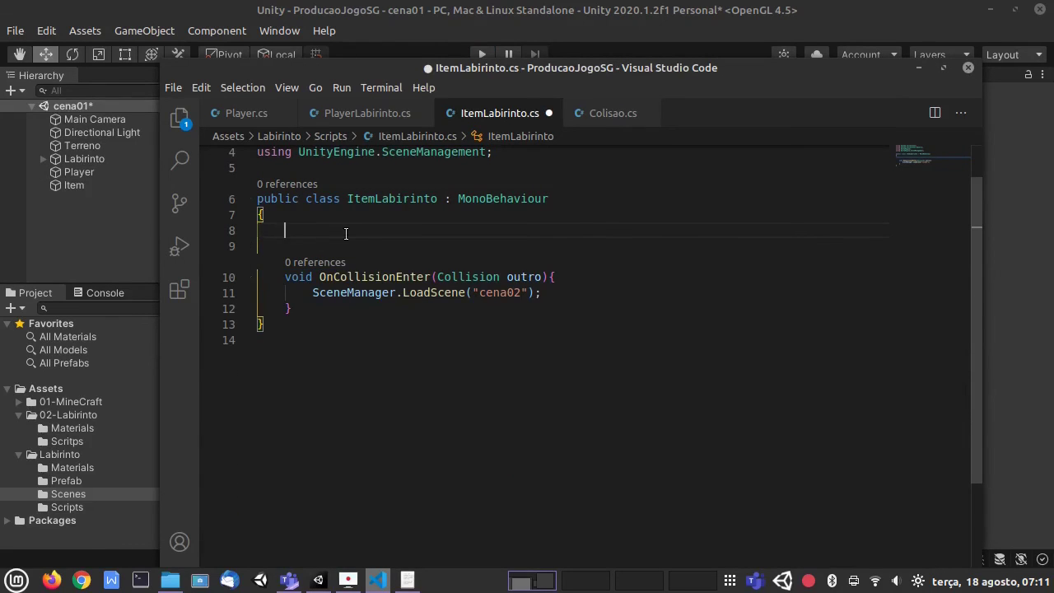
Declare a public string variable named fase at the start of the ItemLabirinto class
type("public ")
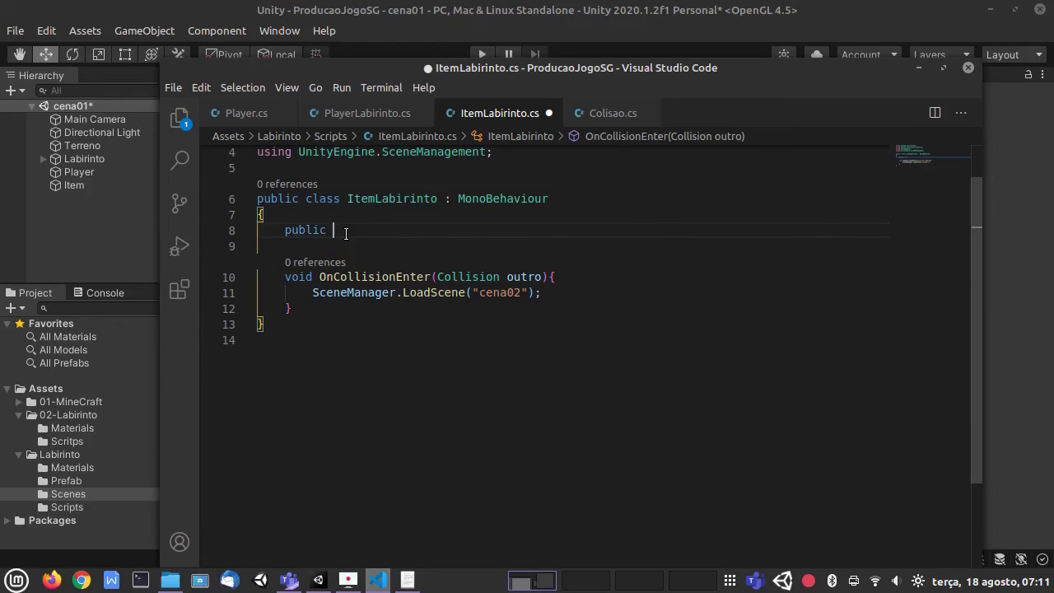
type("string ")
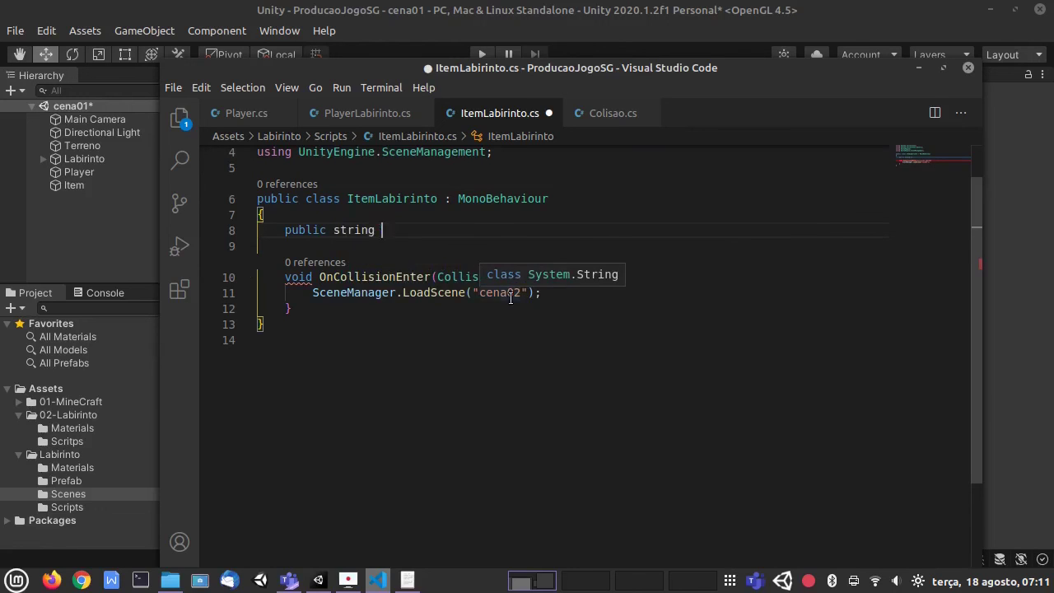
type("fase;")
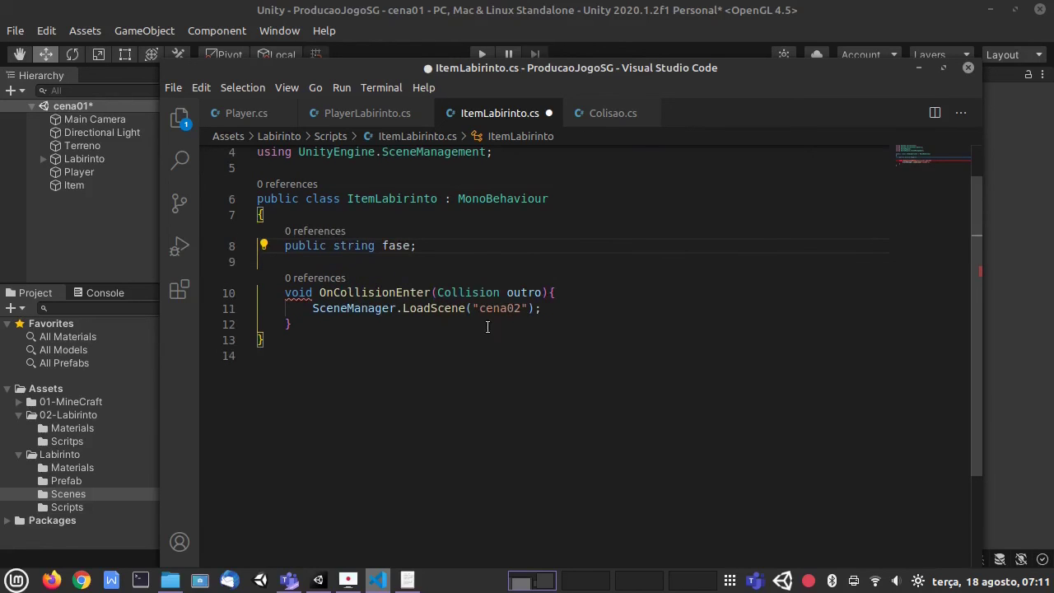
Replace the "cena02" argument of LoadScene with the fase variable, save the script and return to Unity
left_click_drag(472, 308, 530, 310)
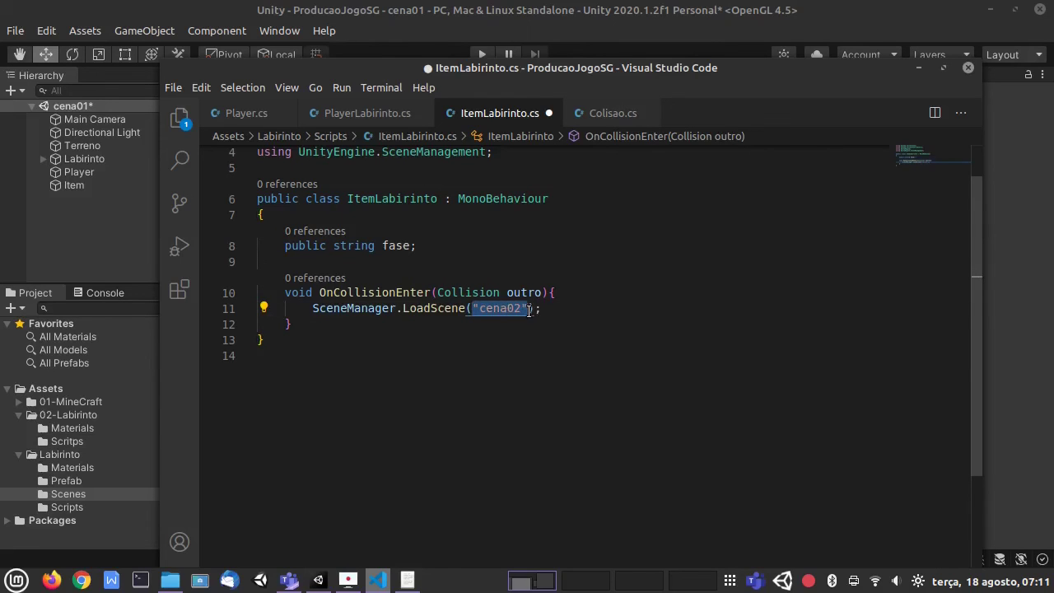
type("fase")
left_click(607, 275)
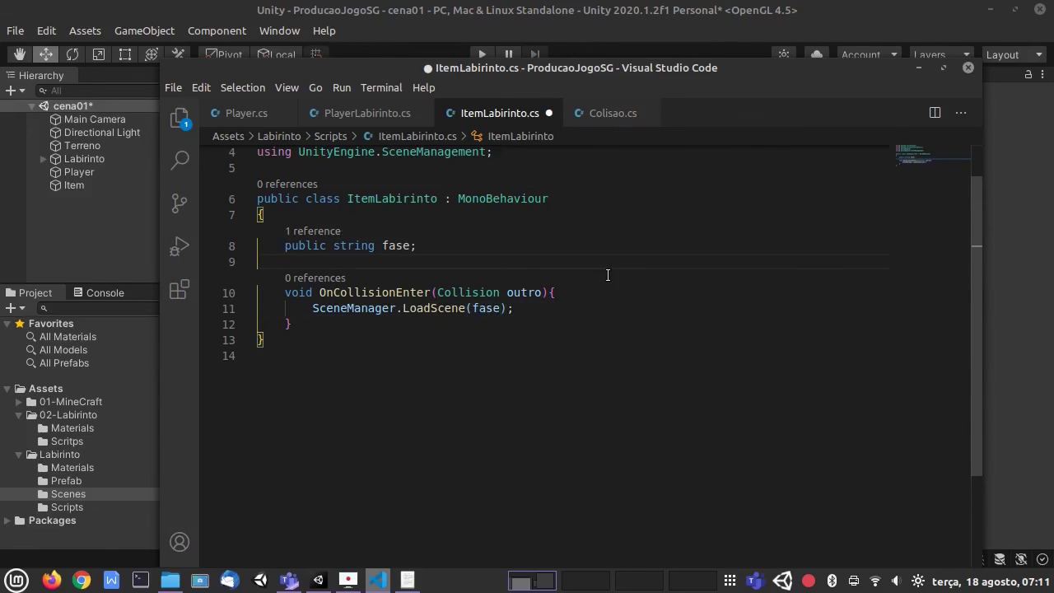
key("ctrl+s")
left_click(918, 71)
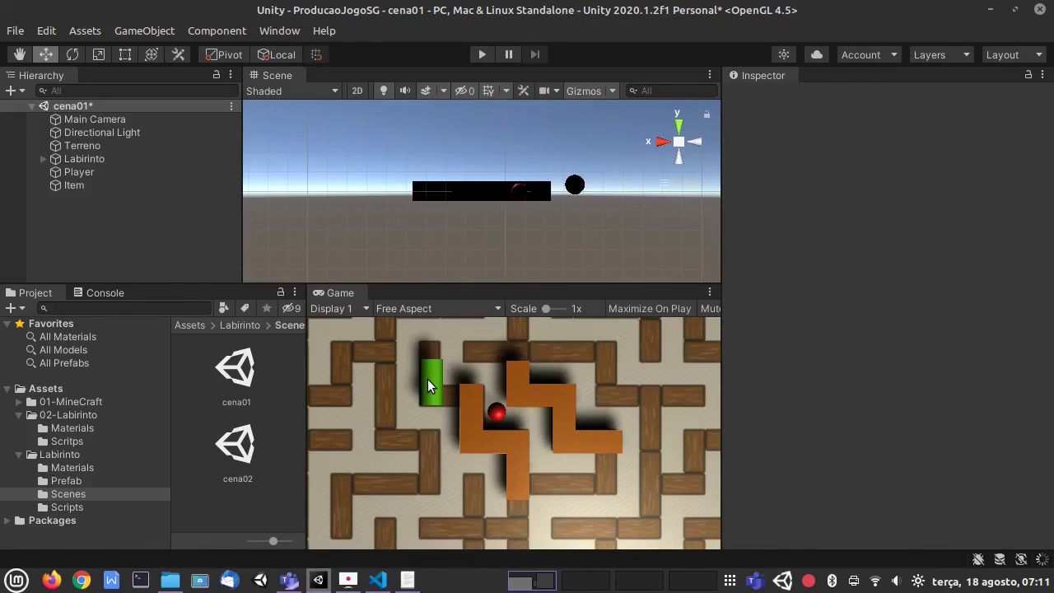
Set the Fase value of the Item's Item Labirinto script to cena02
left_click(69, 185)
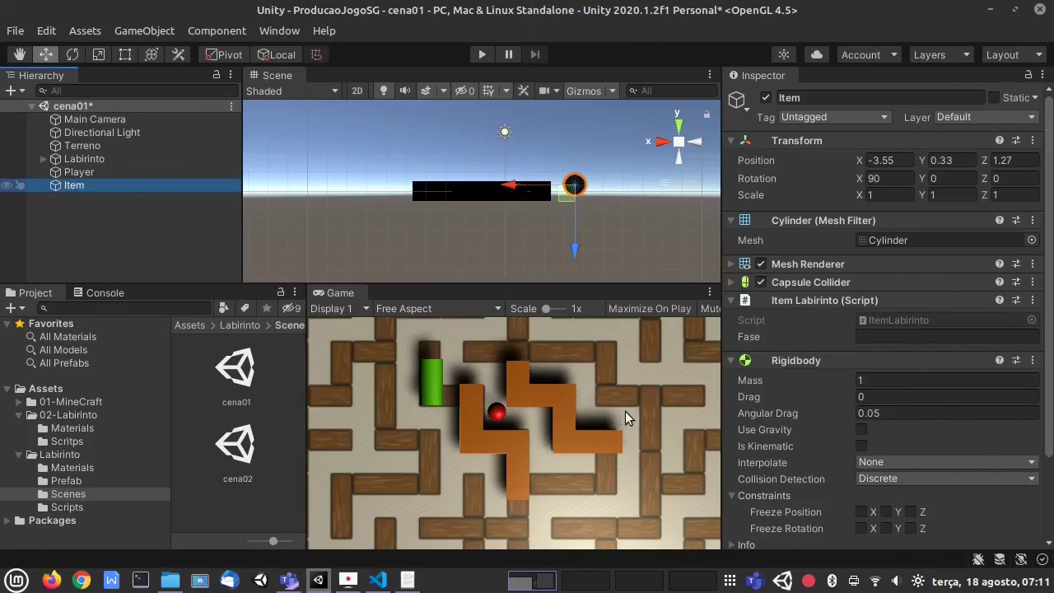
left_click(729, 360)
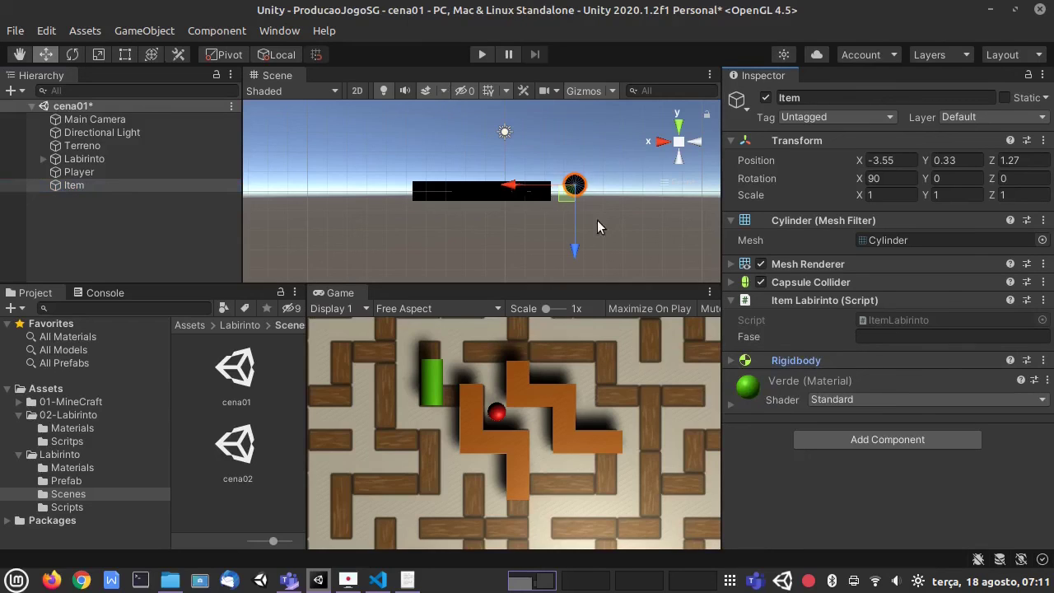
left_click(865, 337)
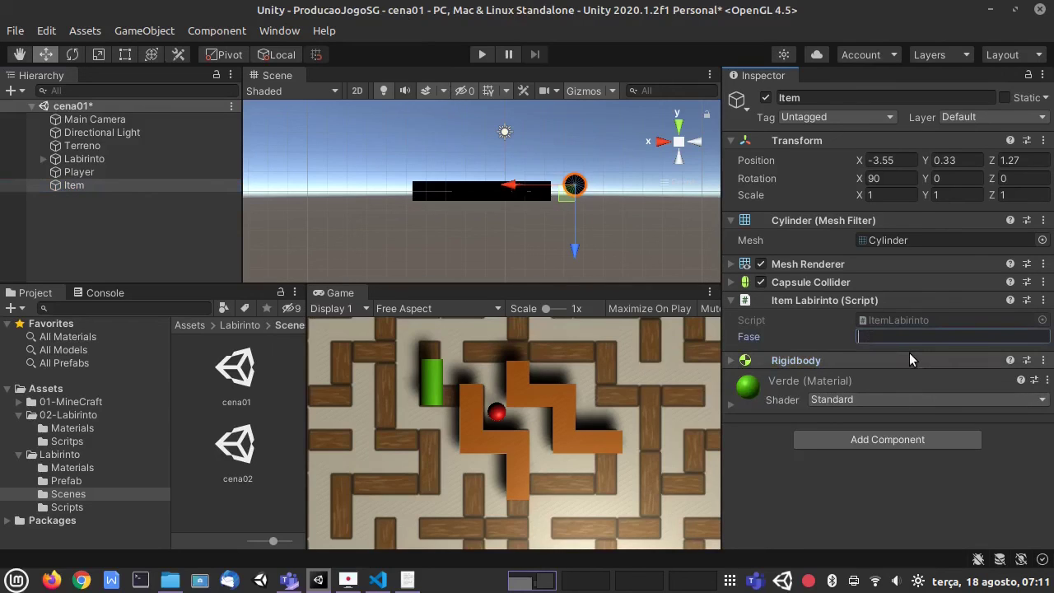
type("cena02")
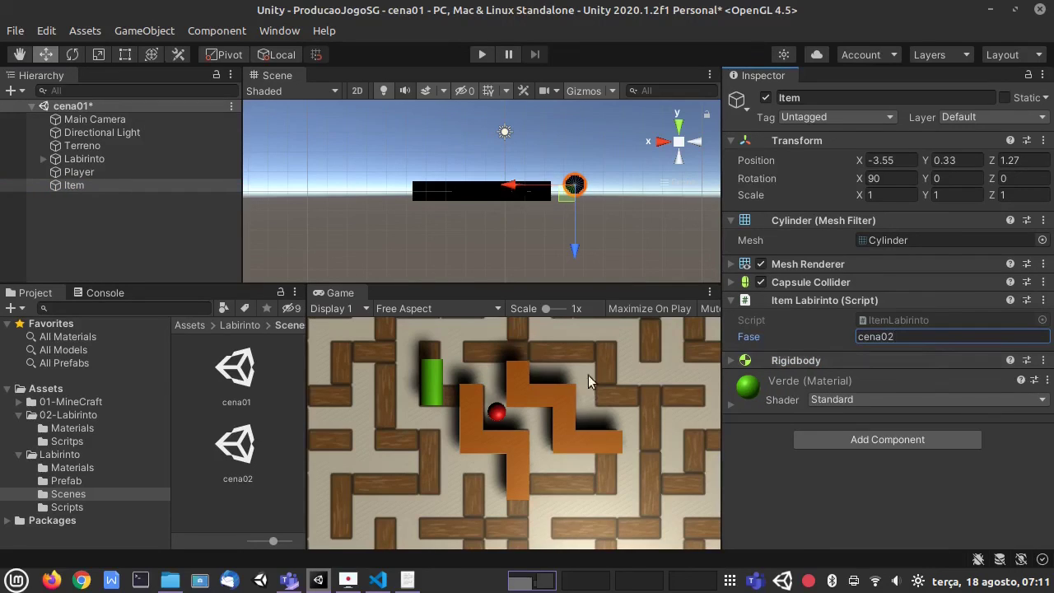
Open the cena02 scene, saving the changes made to cena01
left_click(237, 370)
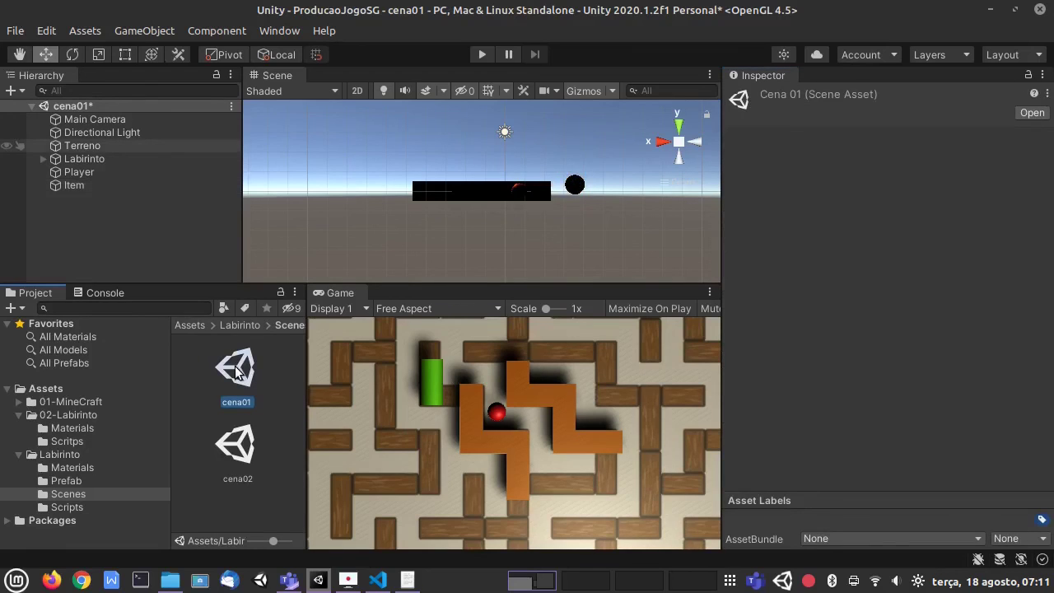
double_click(236, 449)
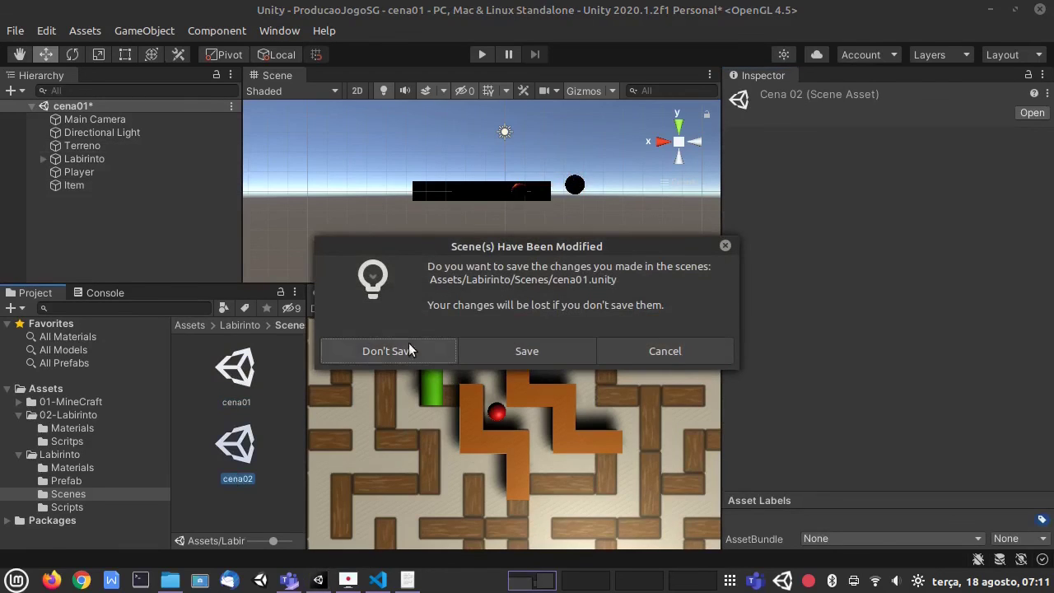
left_click(527, 349)
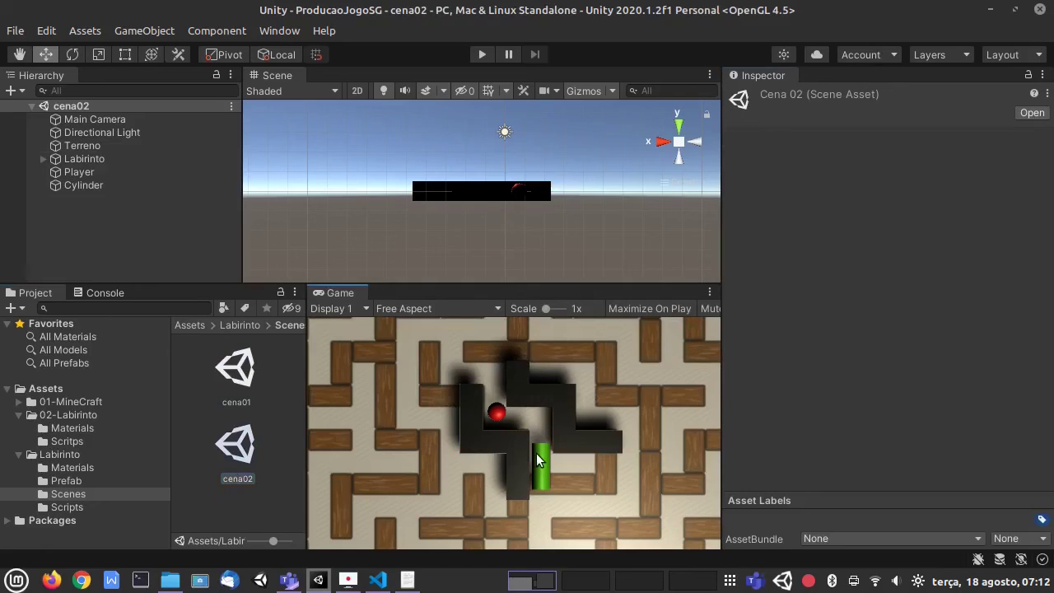
Attach the ItemLabirinto script to the Cylinder in cena02, set its Fase to cena01, and save the scene
left_click(85, 181)
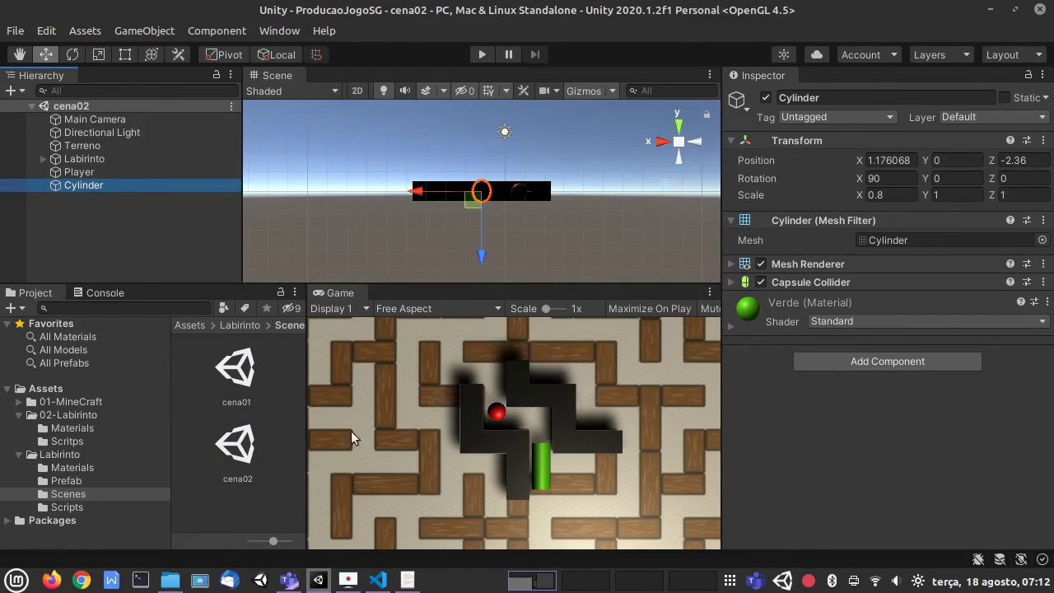
left_click(82, 507)
left_click_drag(243, 380, 994, 496)
left_click(881, 337)
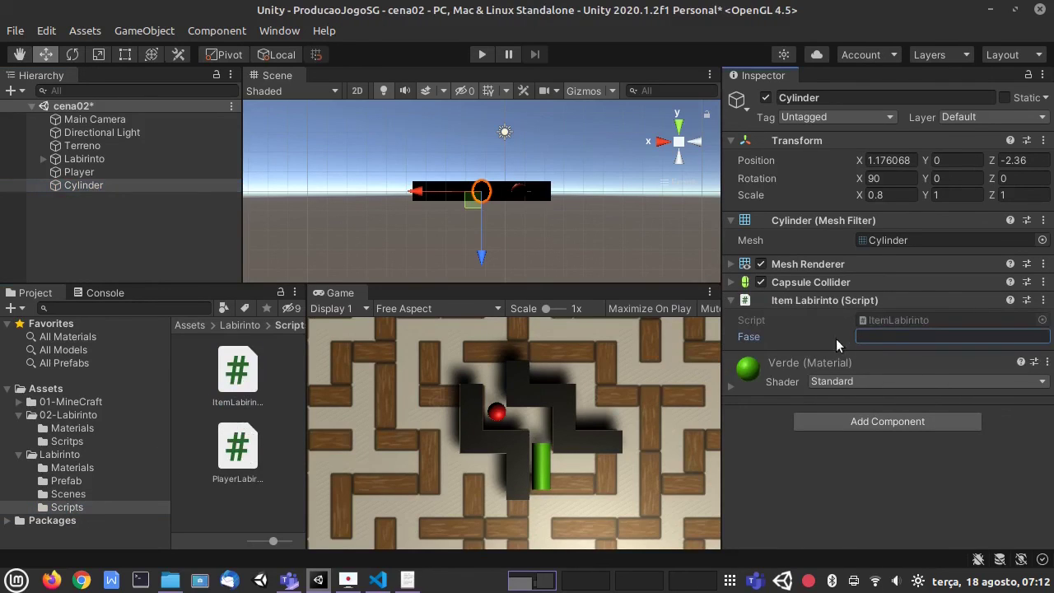
type("cena01")
key("ctrl+s")
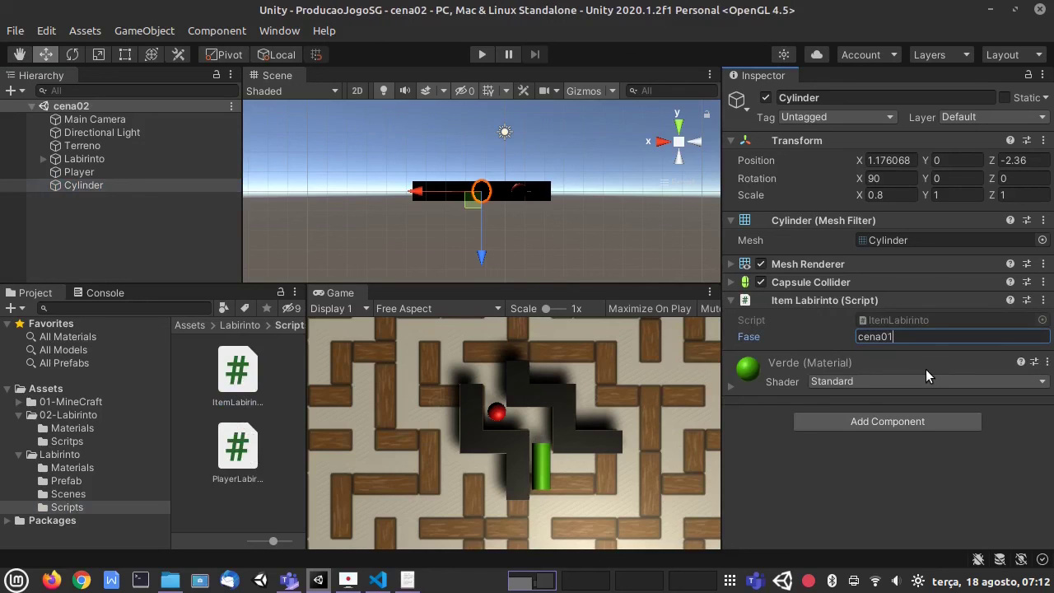
Play-test cena02 by steering the red ball through the maze into the green cylinder to load cena01
left_click(481, 54)
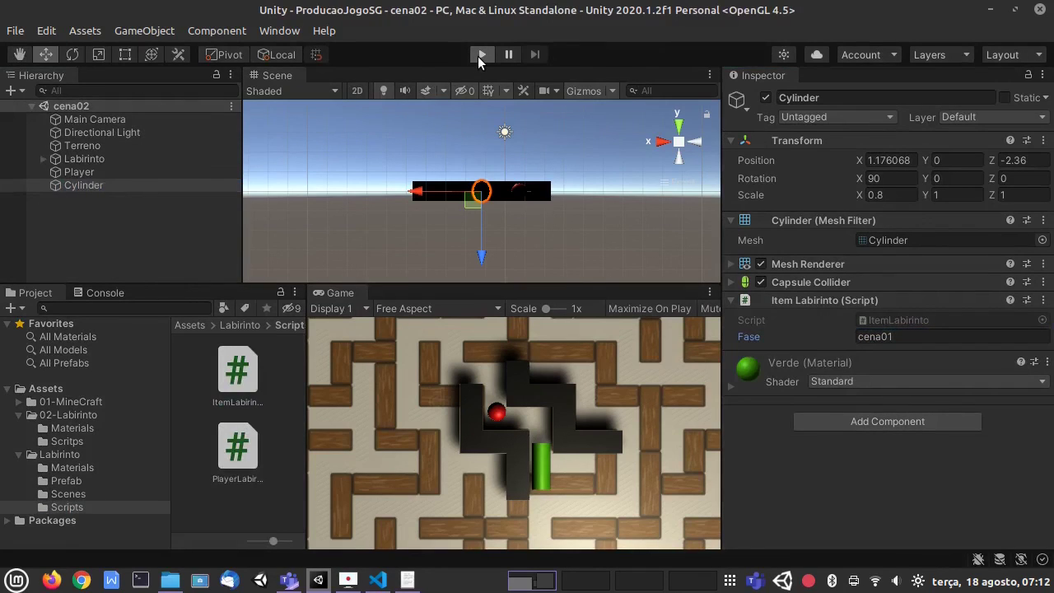
key("Up")
key("Down")
key("Up")
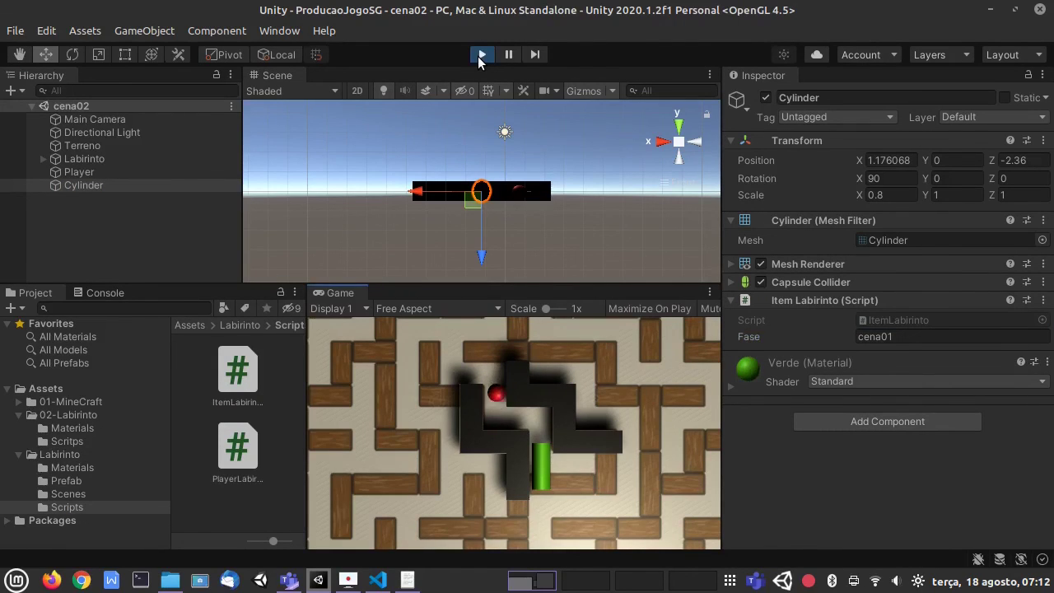
key("Left")
key("Right")
key("Down")
key("Right")
key("Down")
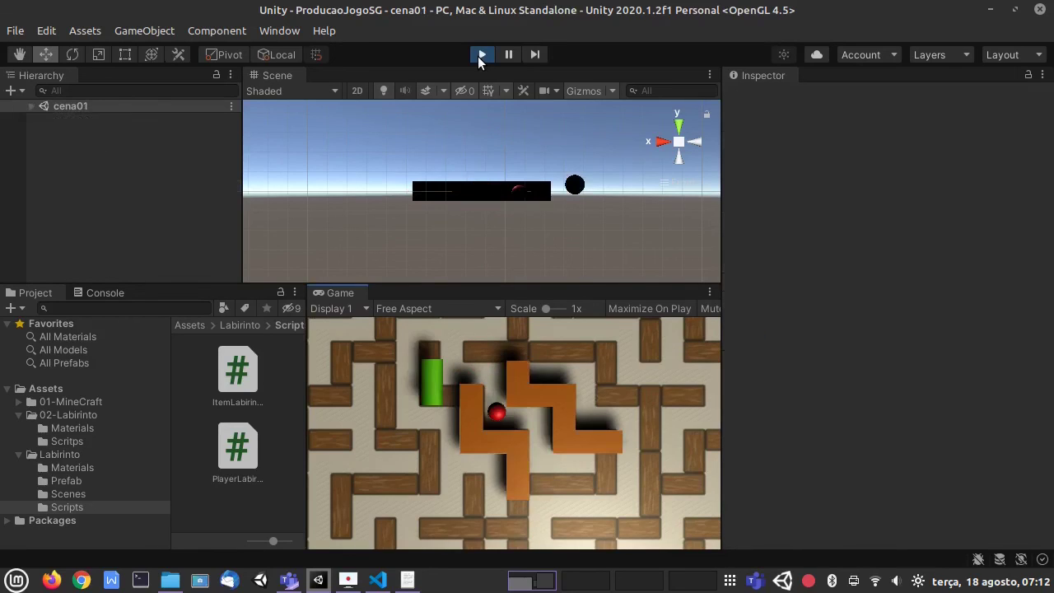
Steer the ball into cena01's green cylinder to load cena02, and stop the play test
key("Up")
key("Left")
key("Right")
key("Left")
key("Up")
key("Right")
key("Left")
key("Down")
key("Right")
key("Up")
key("Left")
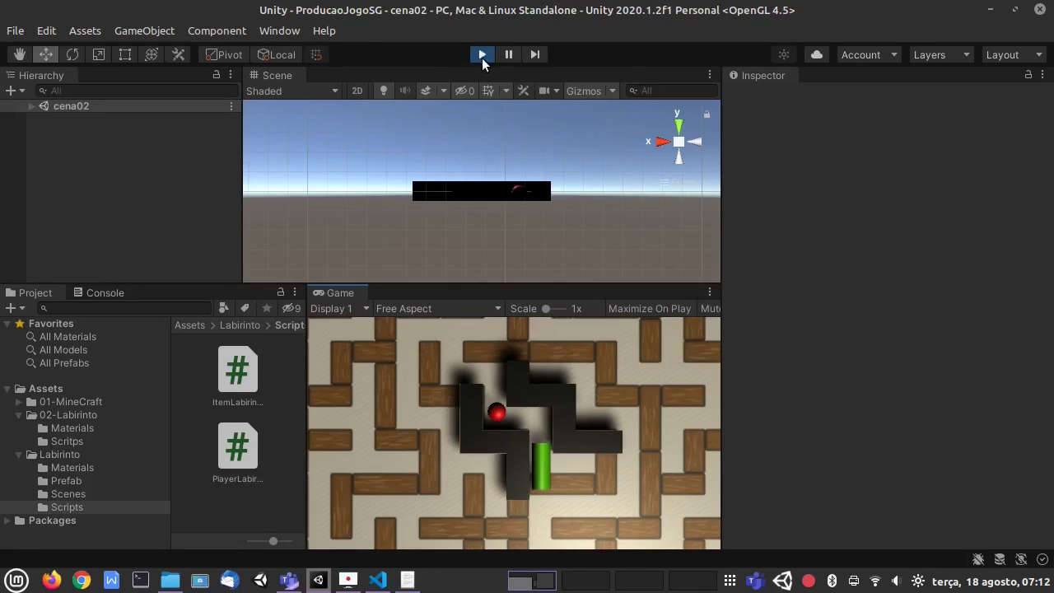
left_click(482, 54)
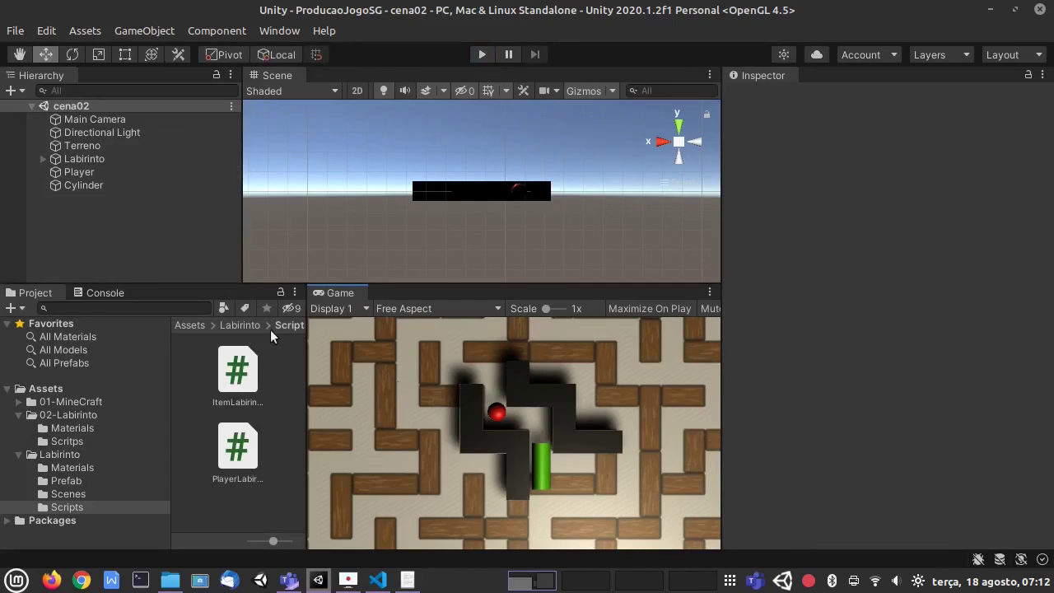
Apply the Marrom material from the Labirinto Materials folder to the Terreno object in cena02
left_click(68, 506)
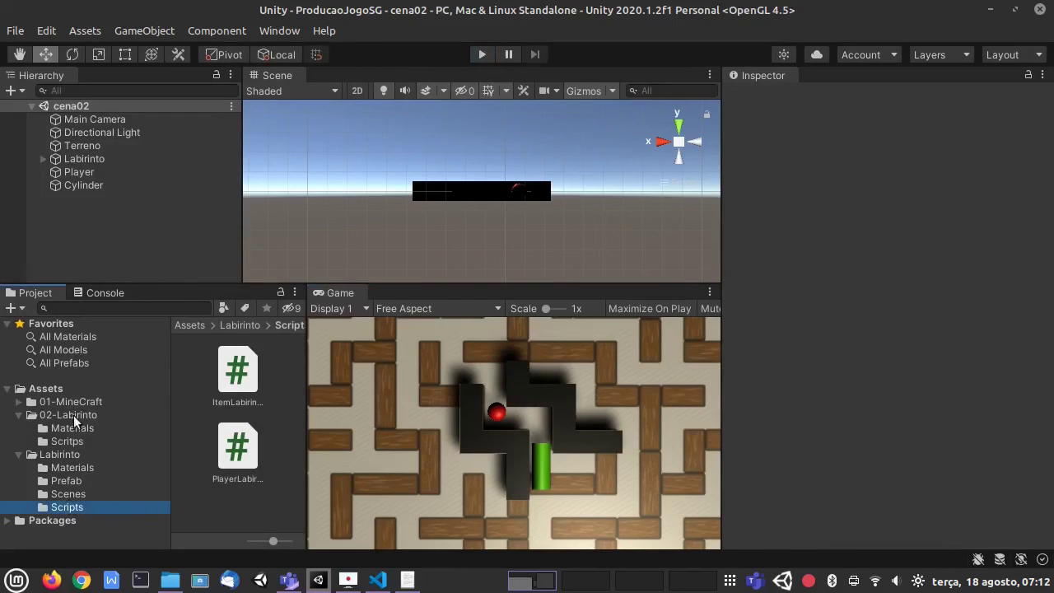
left_click(90, 135)
left_click(87, 146)
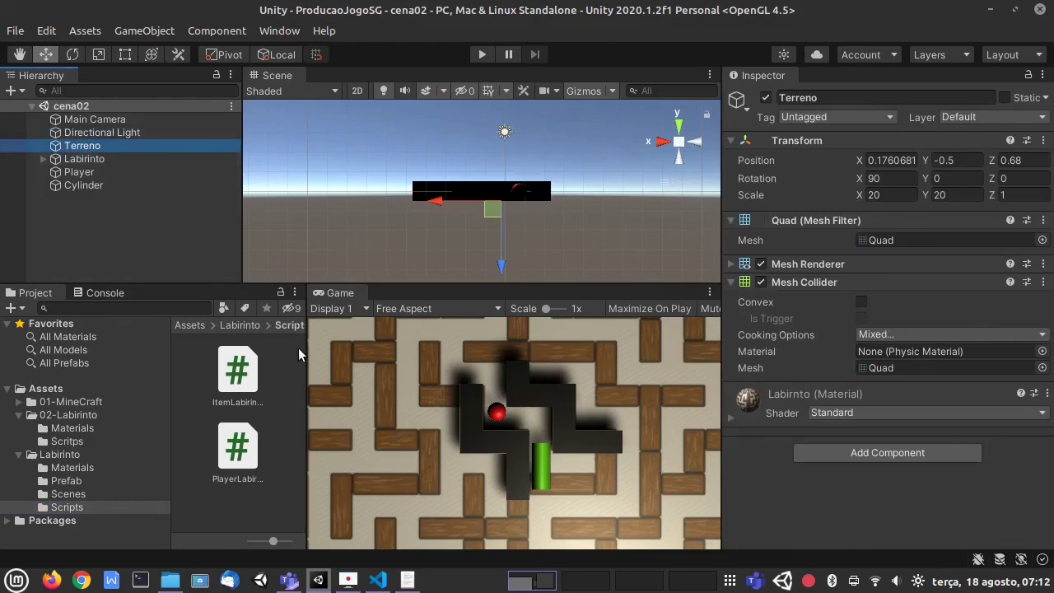
left_click(185, 325)
double_click(231, 512)
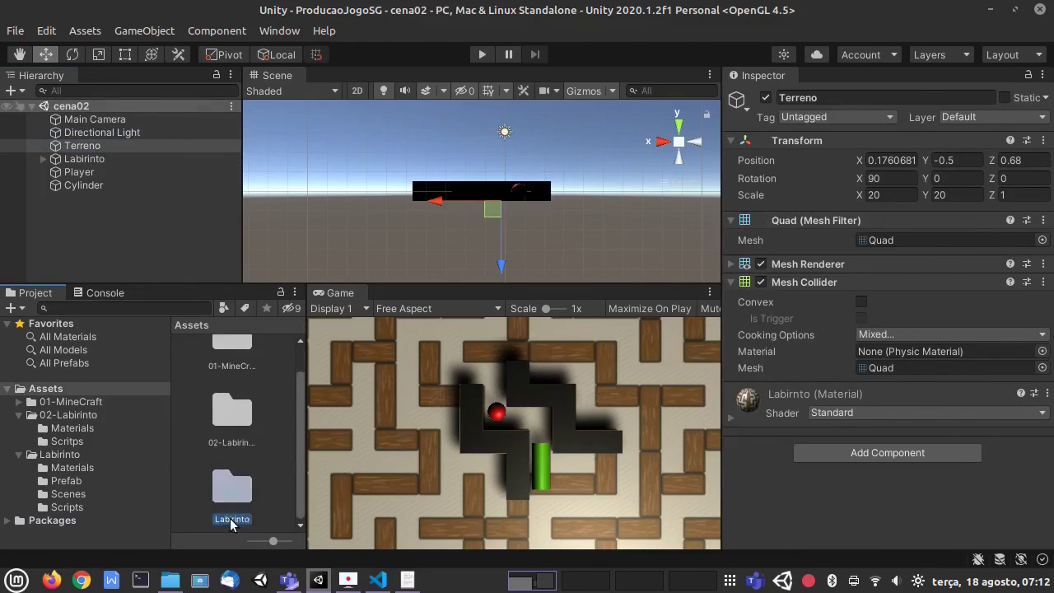
double_click(235, 348)
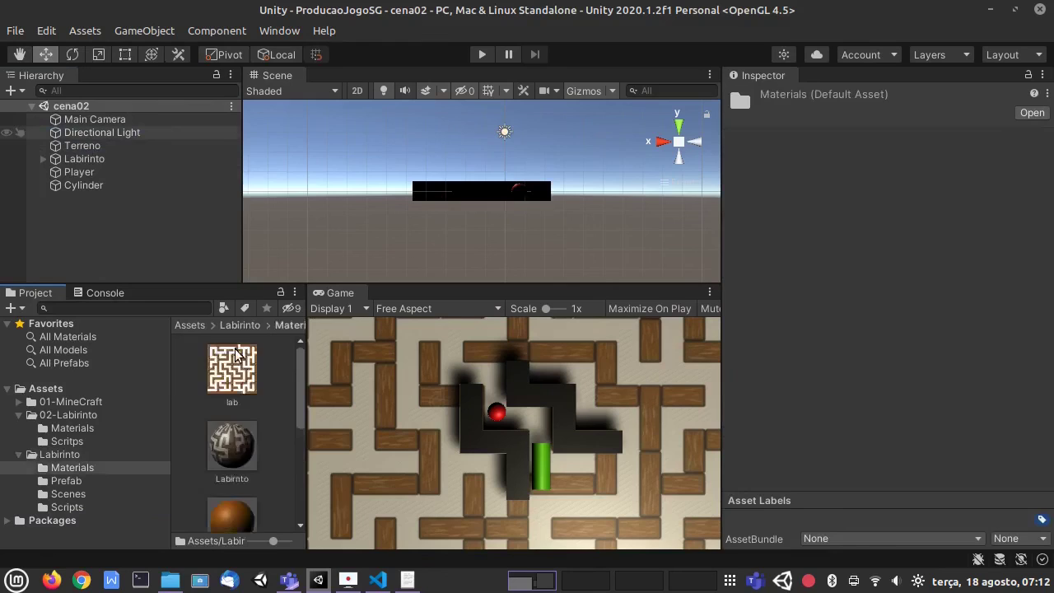
scroll(279, 447, "down", 3)
scroll(279, 447, "down", 2)
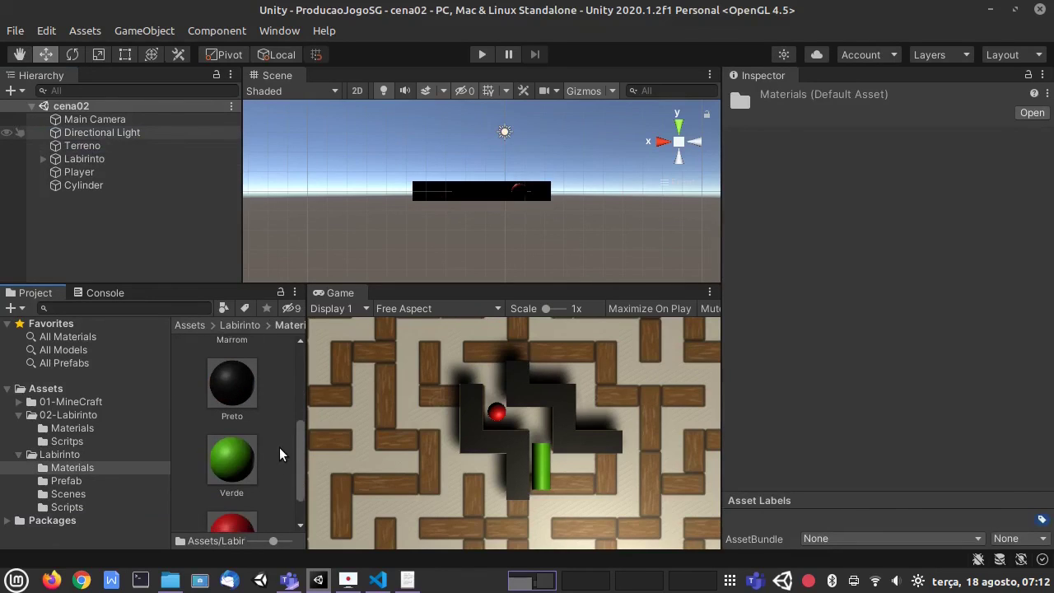
scroll(279, 447, "up", 2)
scroll(279, 447, "up", 1)
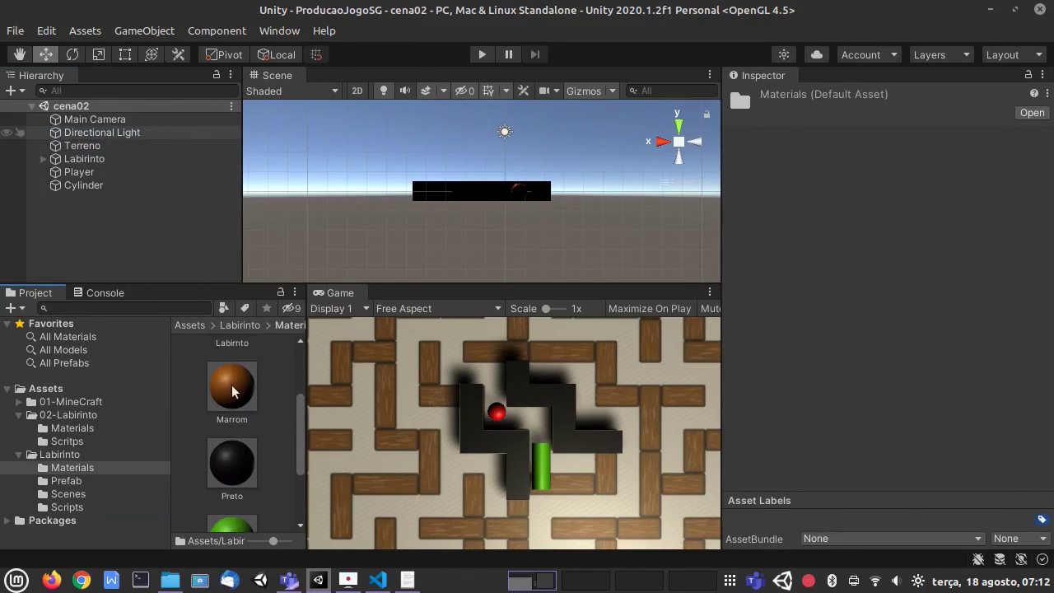
left_click_drag(234, 390, 79, 148)
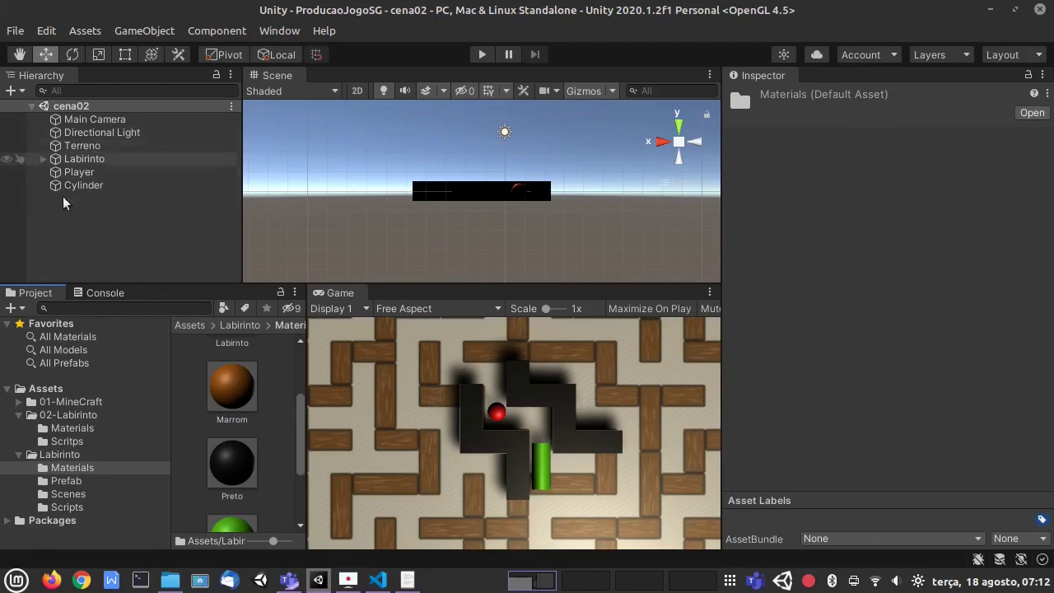
left_click_drag(231, 384, 88, 148)
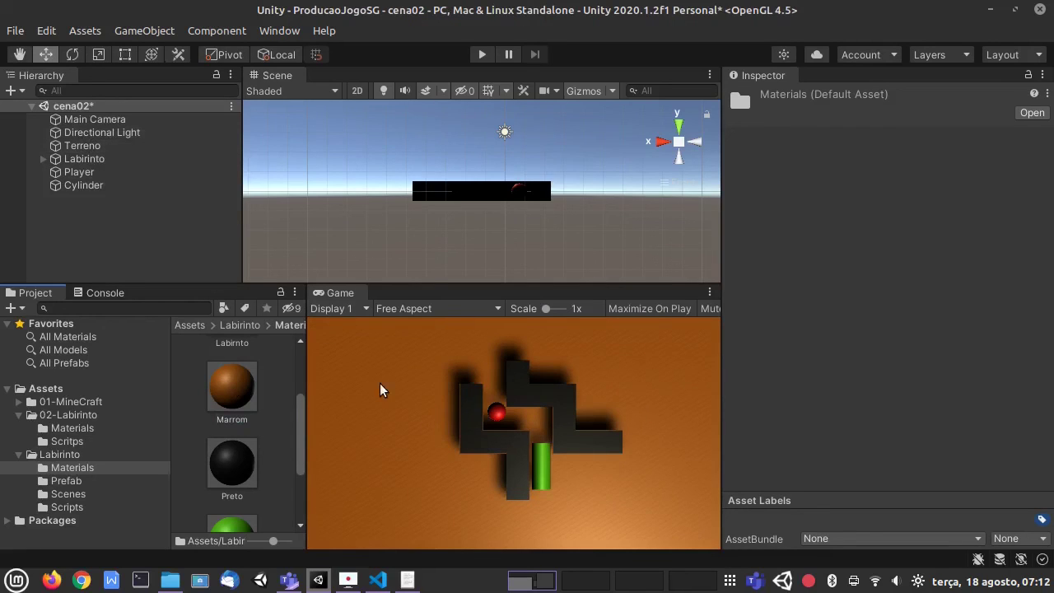
Add a Point Light to the cena02 scene
left_click(128, 132)
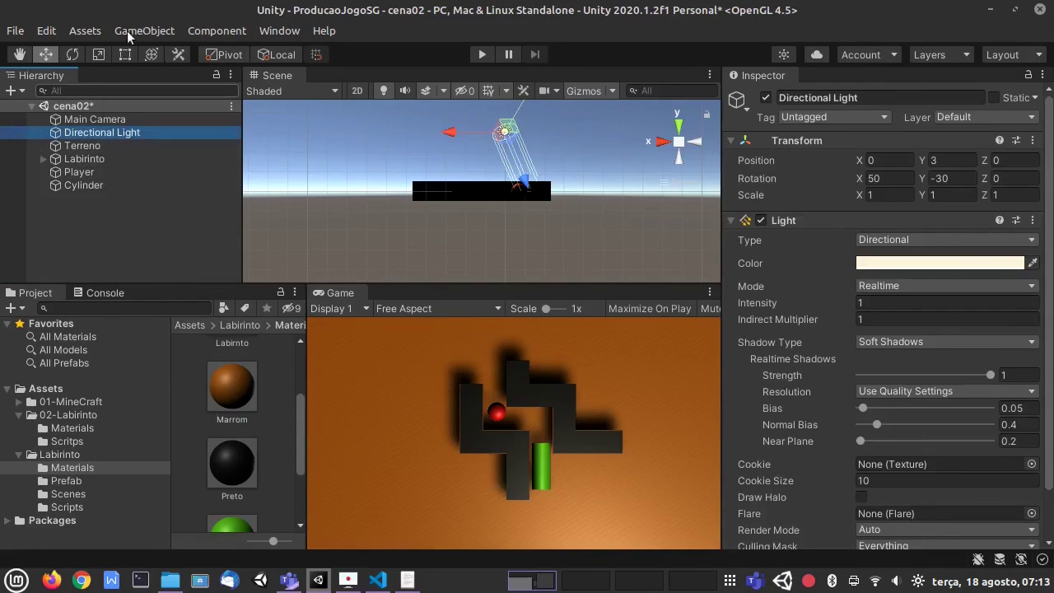
left_click(84, 30)
mouse_move(140, 30)
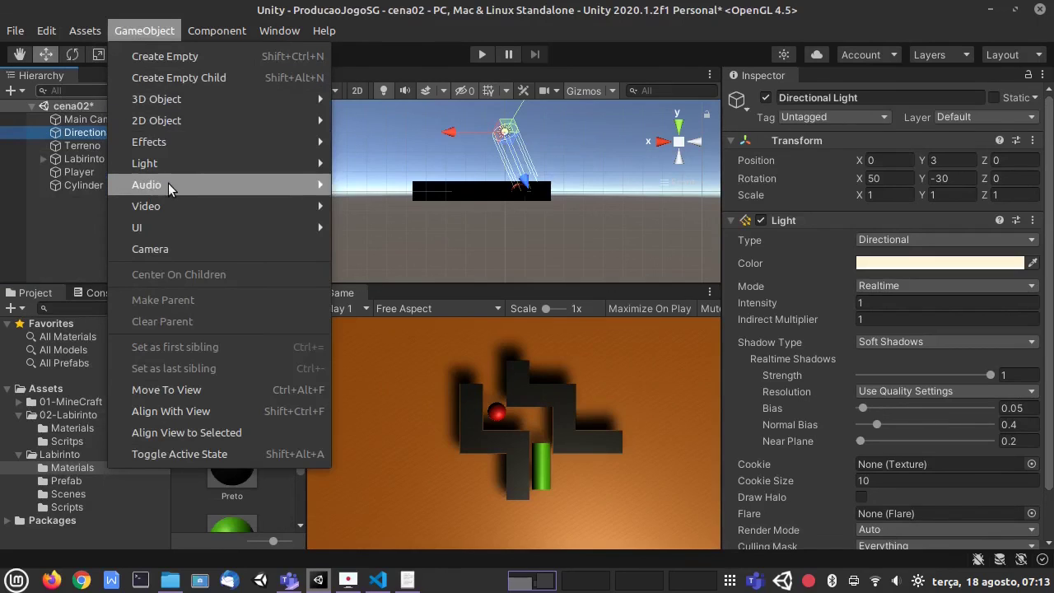
mouse_move(207, 163)
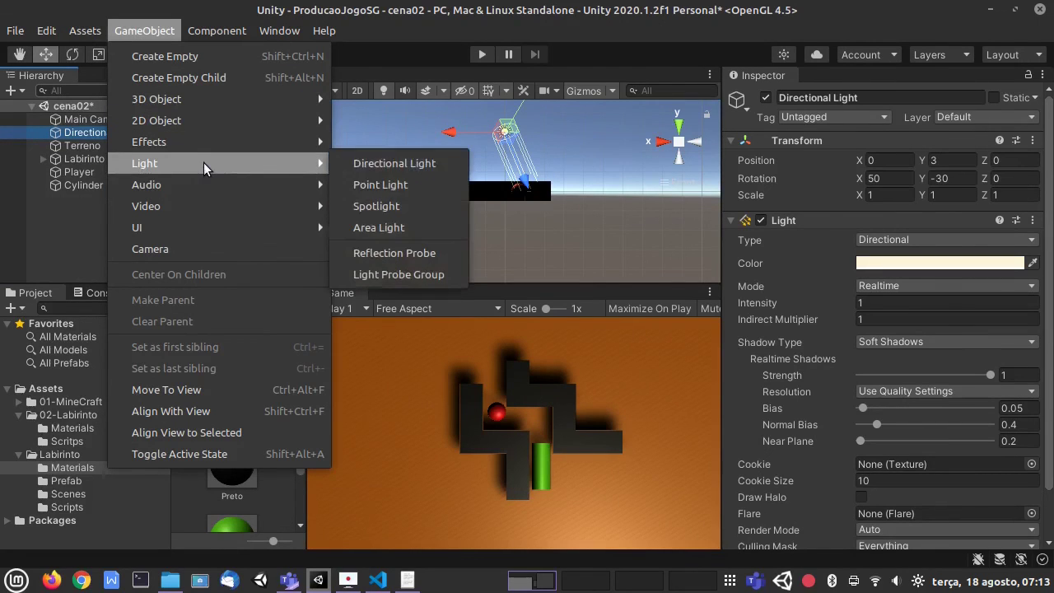
left_click(380, 185)
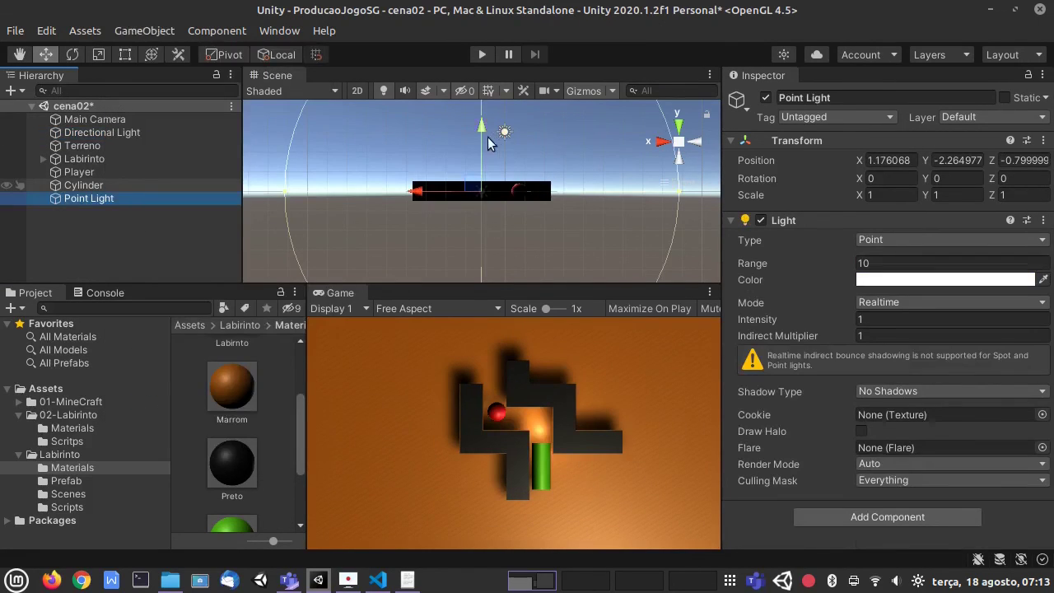
From the top view, position the Point Light above the red player ball at about X -0.68, Y 1.23, Z -0.03
left_click(677, 125)
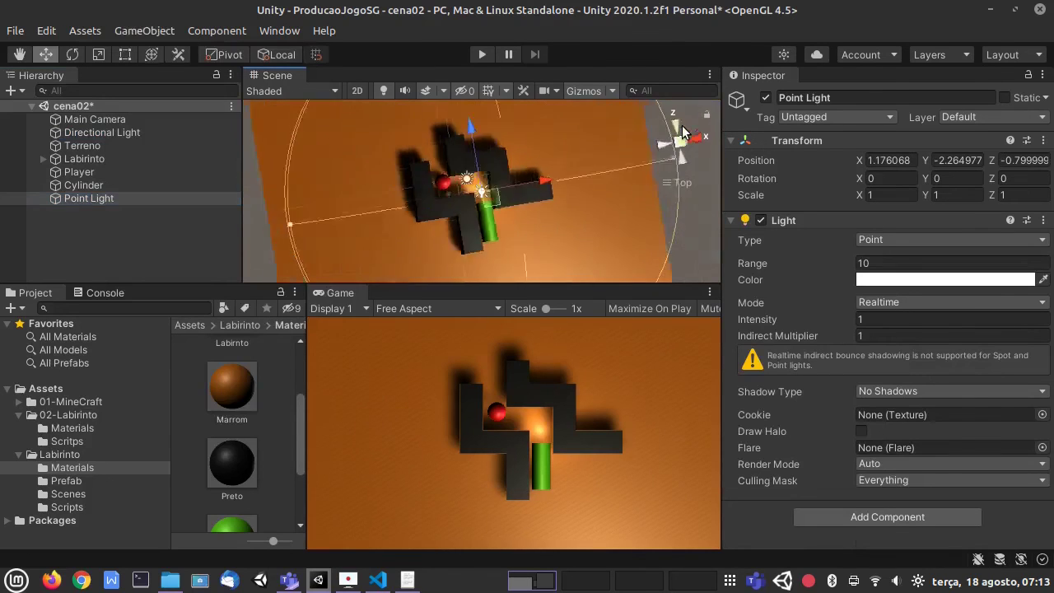
left_click_drag(482, 136, 483, 121)
left_click_drag(541, 178, 506, 177)
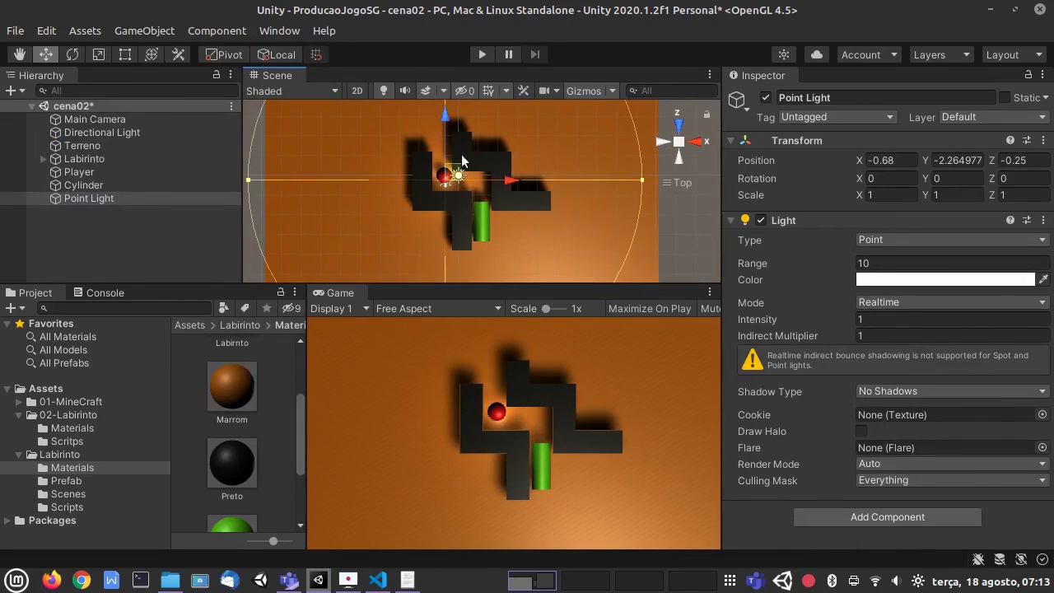
left_click_drag(449, 120, 449, 115)
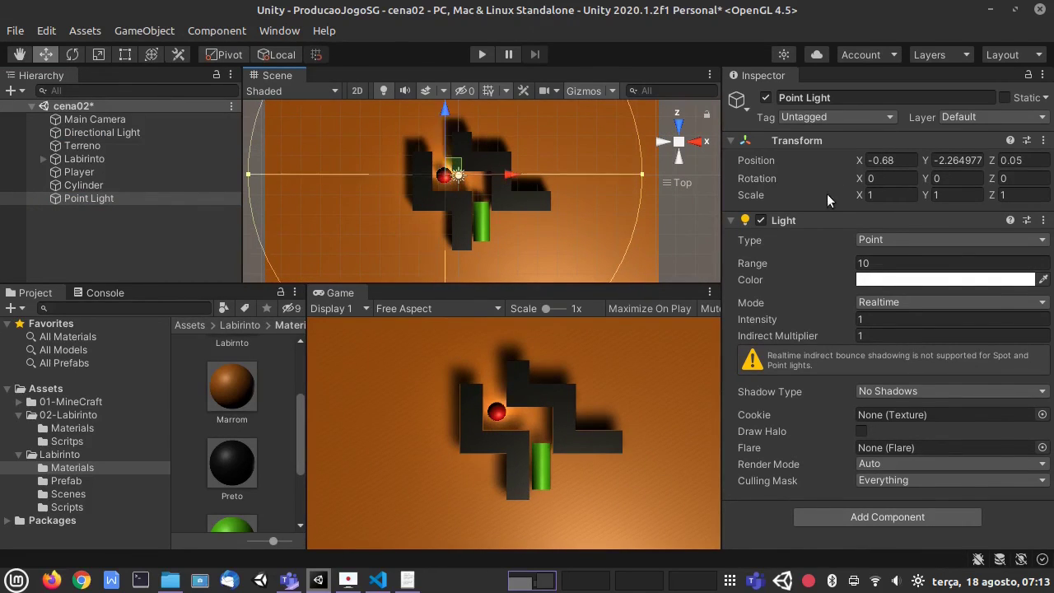
left_click_drag(925, 160, 953, 165)
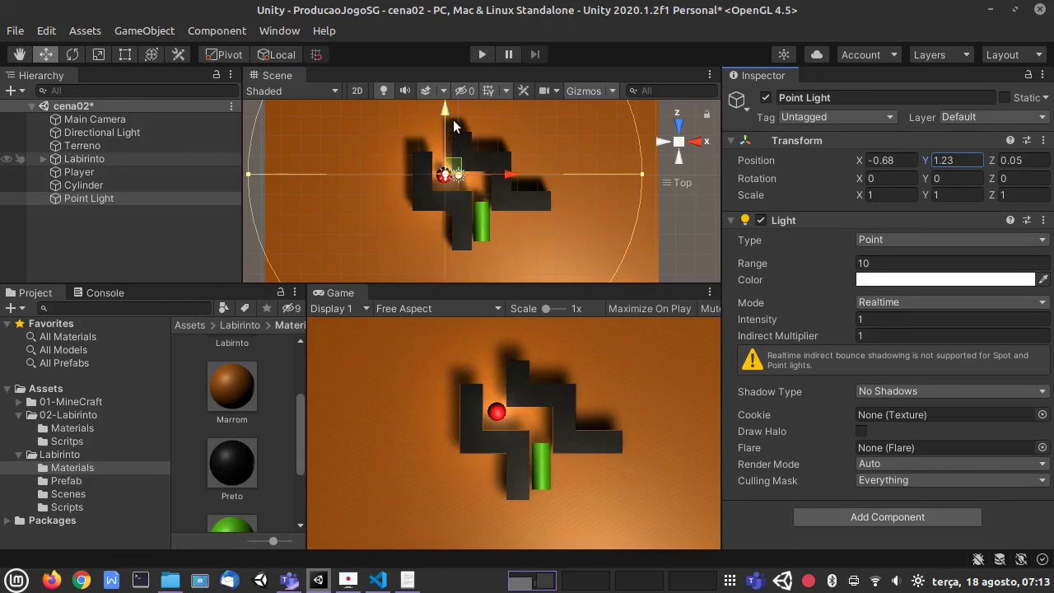
left_click_drag(444, 112, 445, 113)
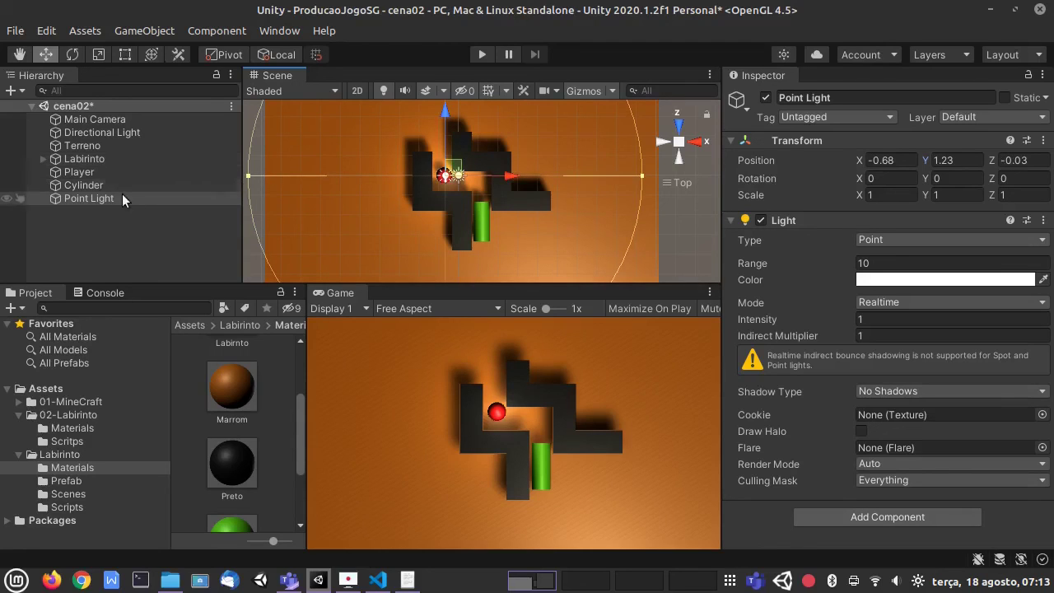
Make the Point Light and the Main Camera children of the Player object
left_click_drag(76, 197, 82, 174)
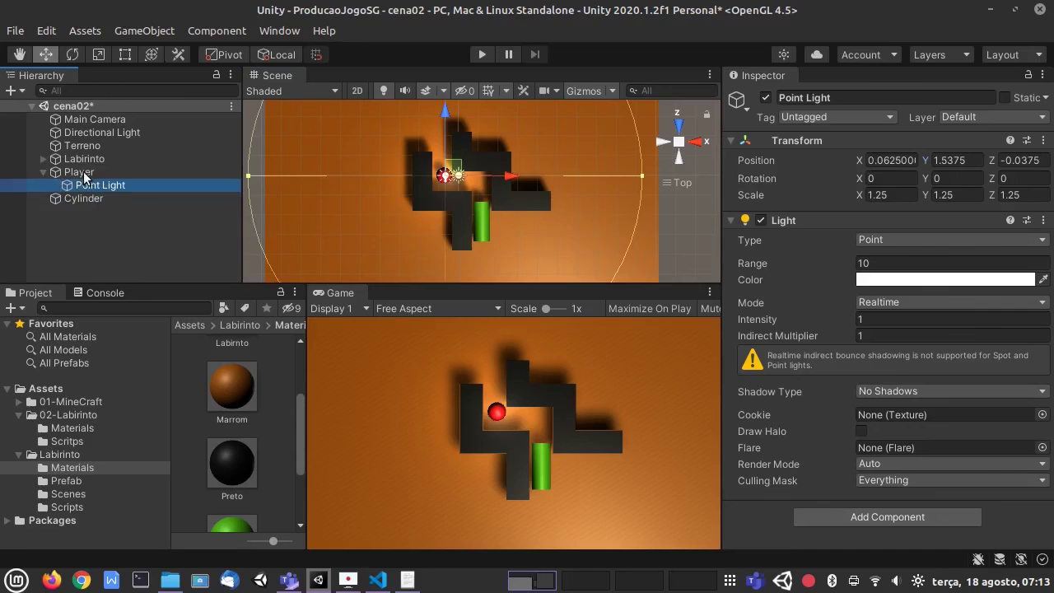
left_click_drag(91, 119, 93, 170)
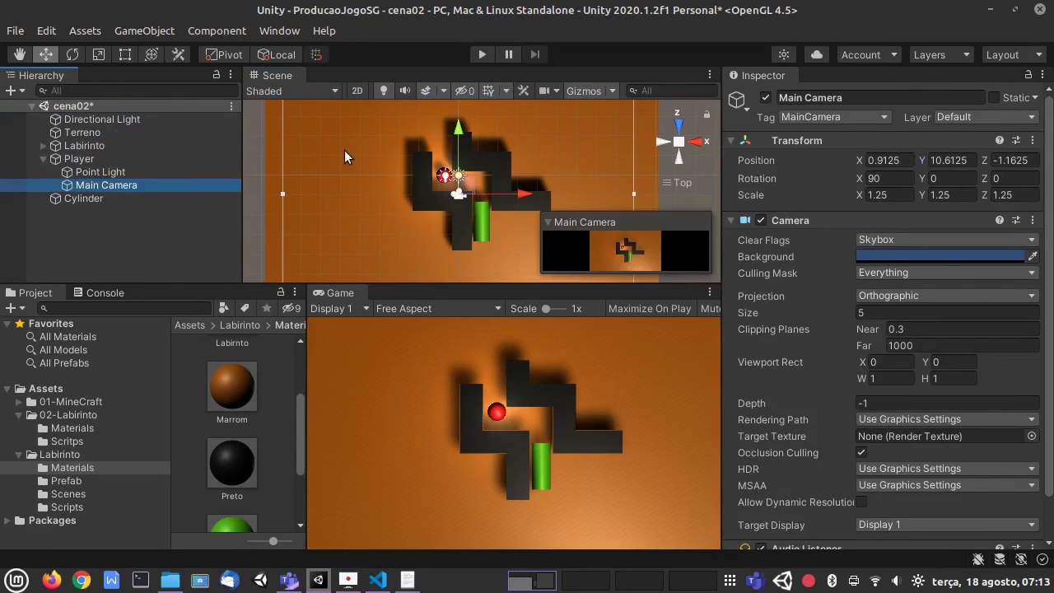
Play-test cena02 by moving the ball around the maze to check that the light and camera follow it, and stop the game
left_click(483, 54)
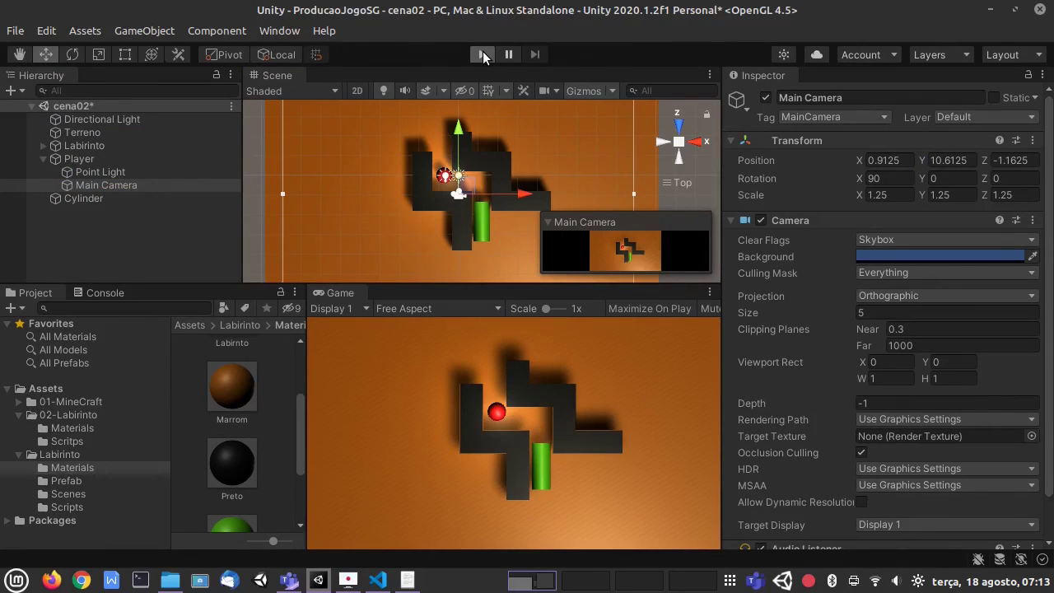
key("Up")
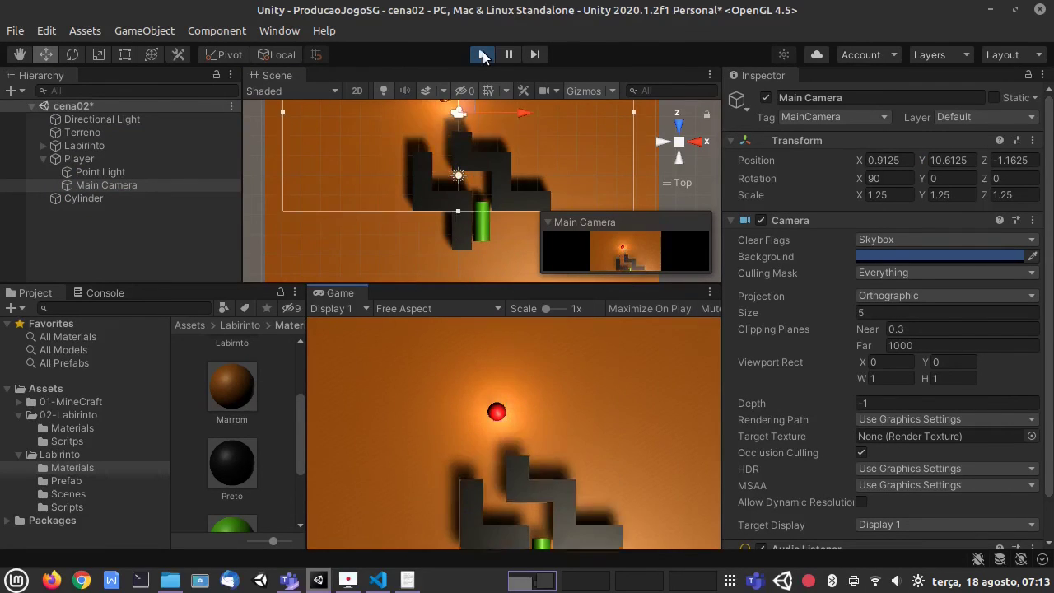
key("Left")
key("Down")
key("Right")
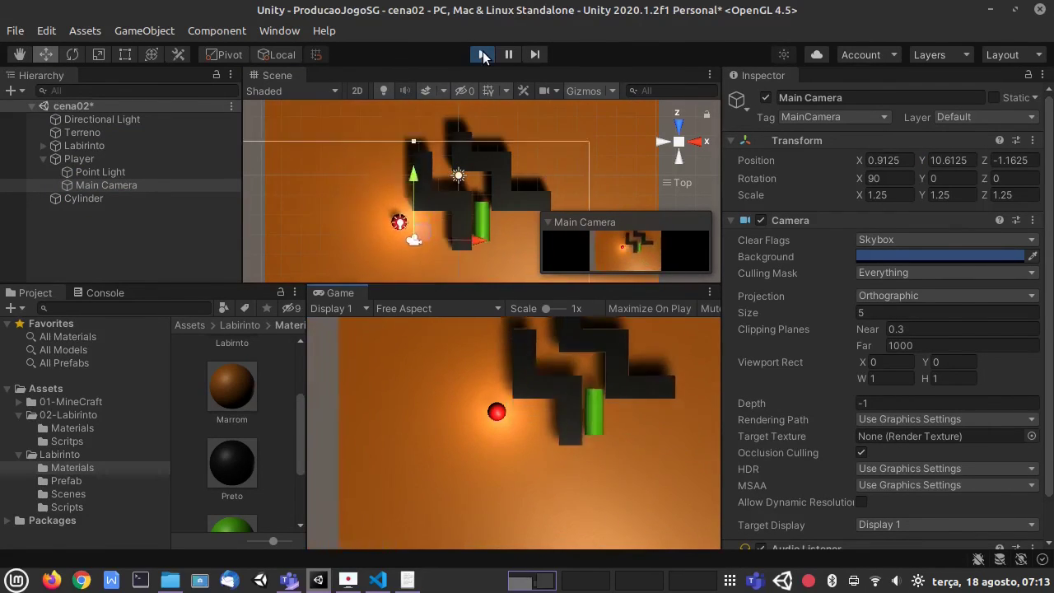
key("Down")
key("Right")
key("Up")
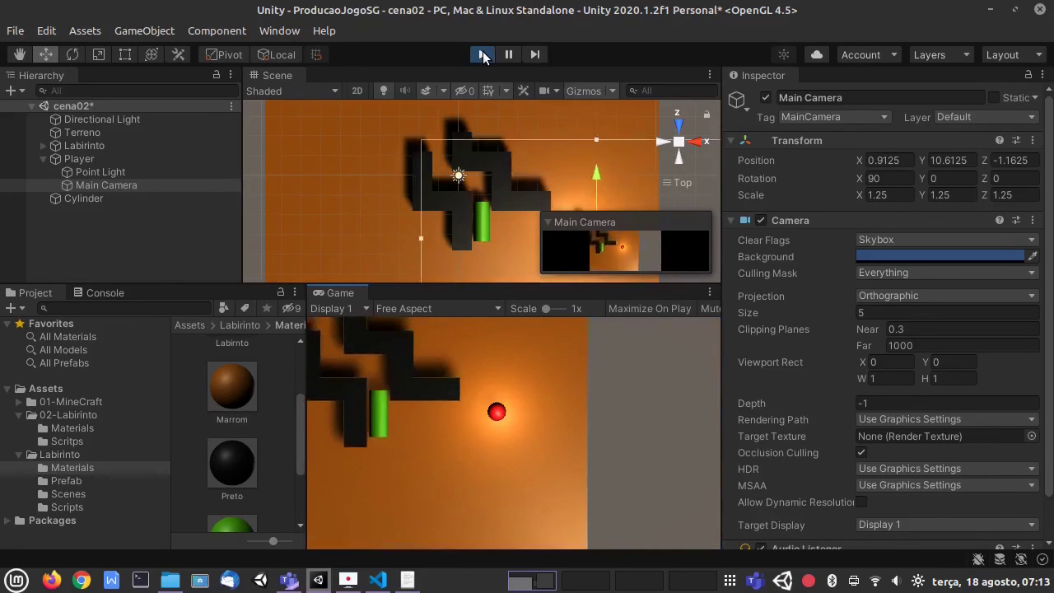
left_click(481, 54)
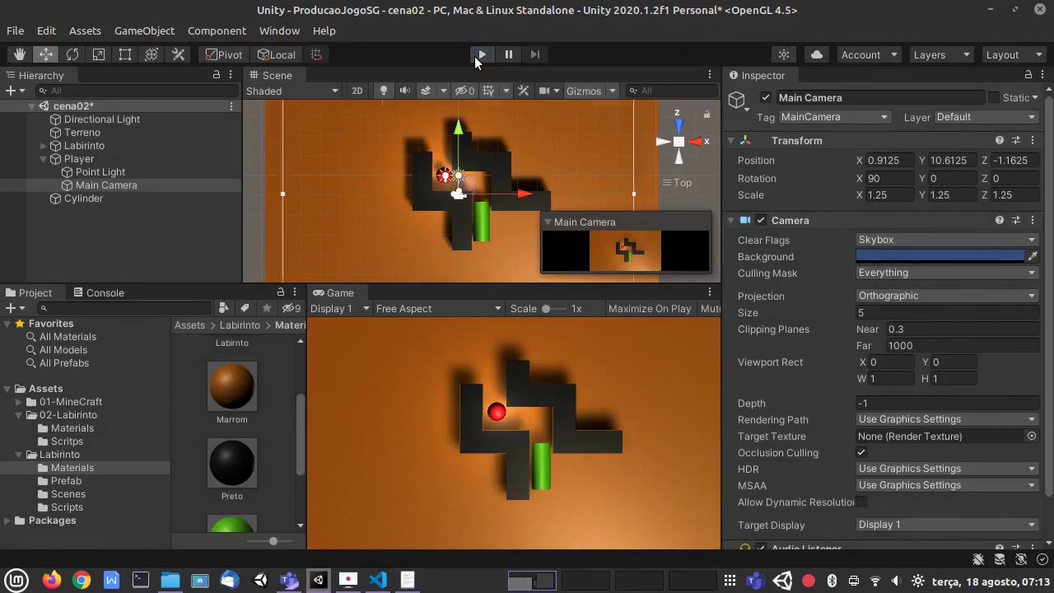
Add a second Point Light and position it above the green cylinder at about Z -2.32 with Y 0.76
left_click(483, 227)
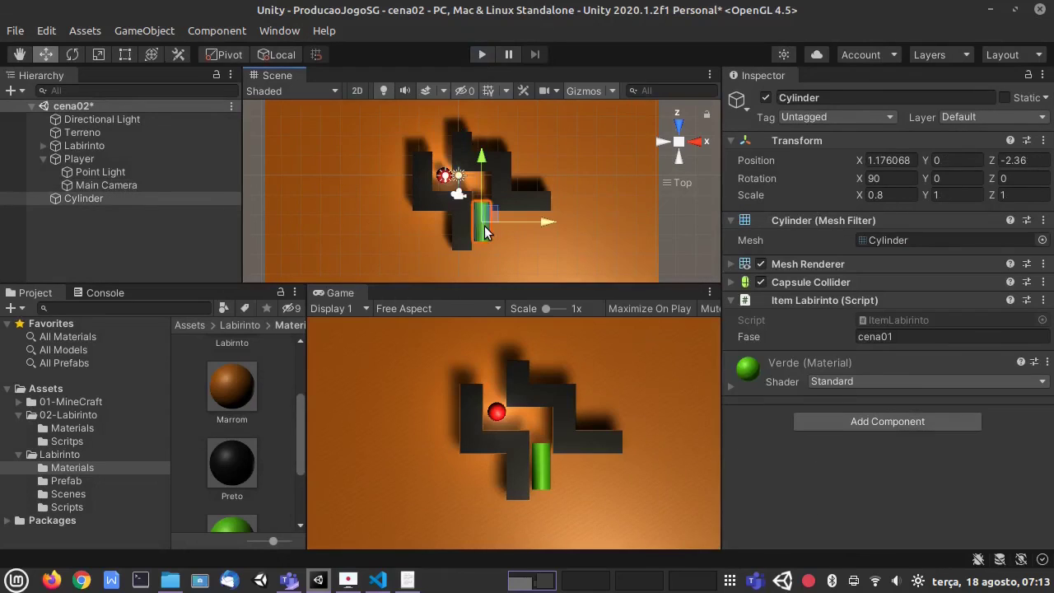
left_click(136, 31)
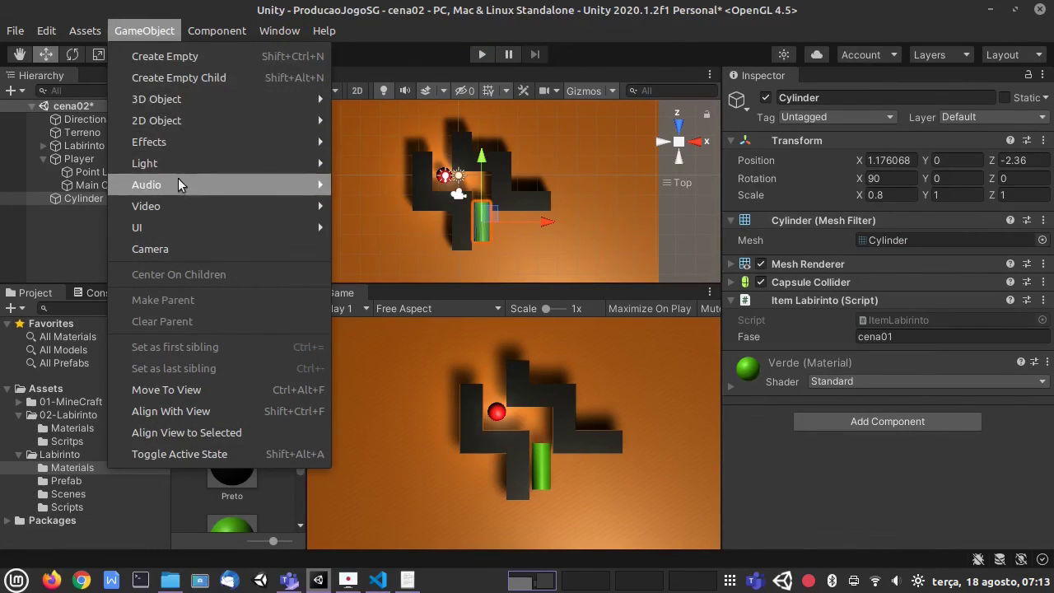
mouse_move(210, 163)
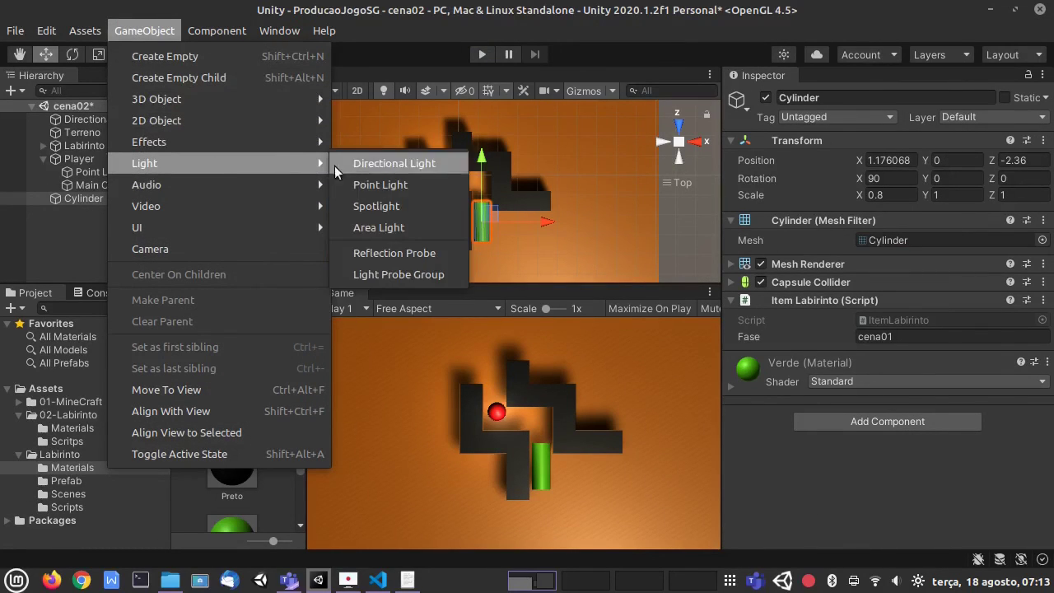
left_click(414, 185)
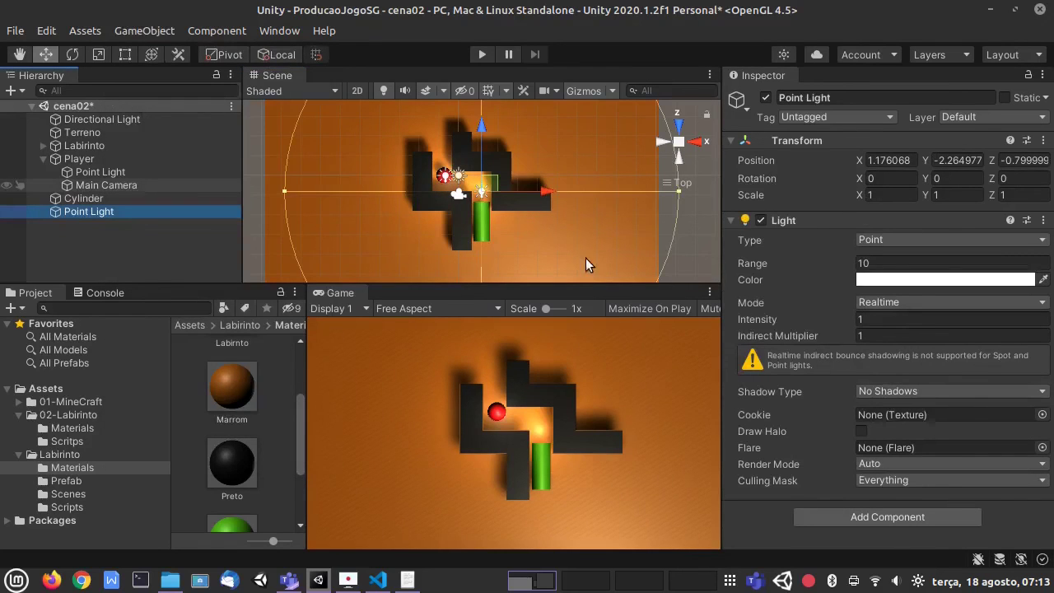
left_click_drag(485, 162, 485, 154)
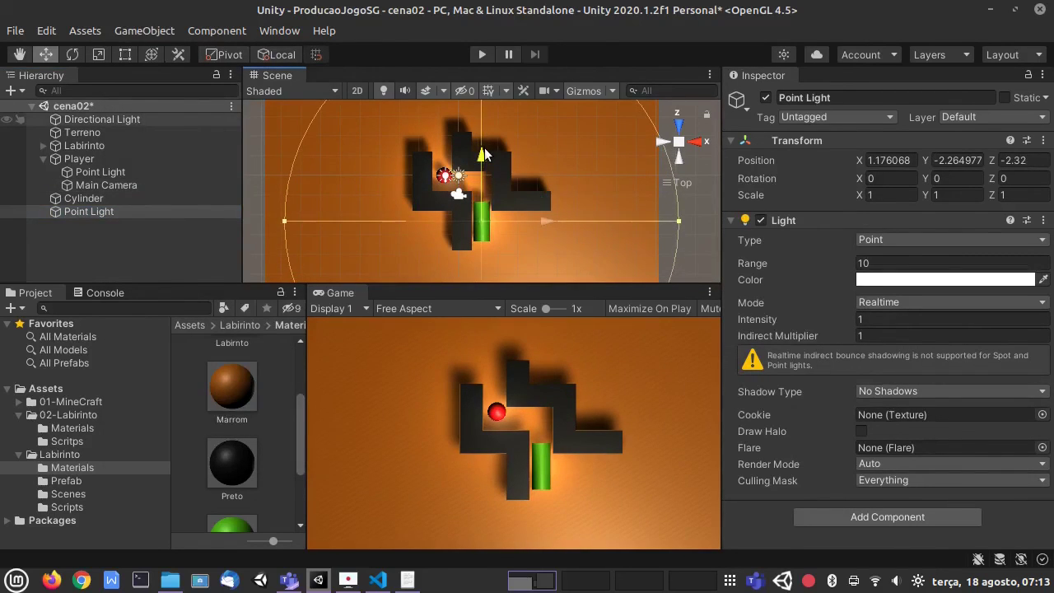
left_click(944, 162)
type("0.76")
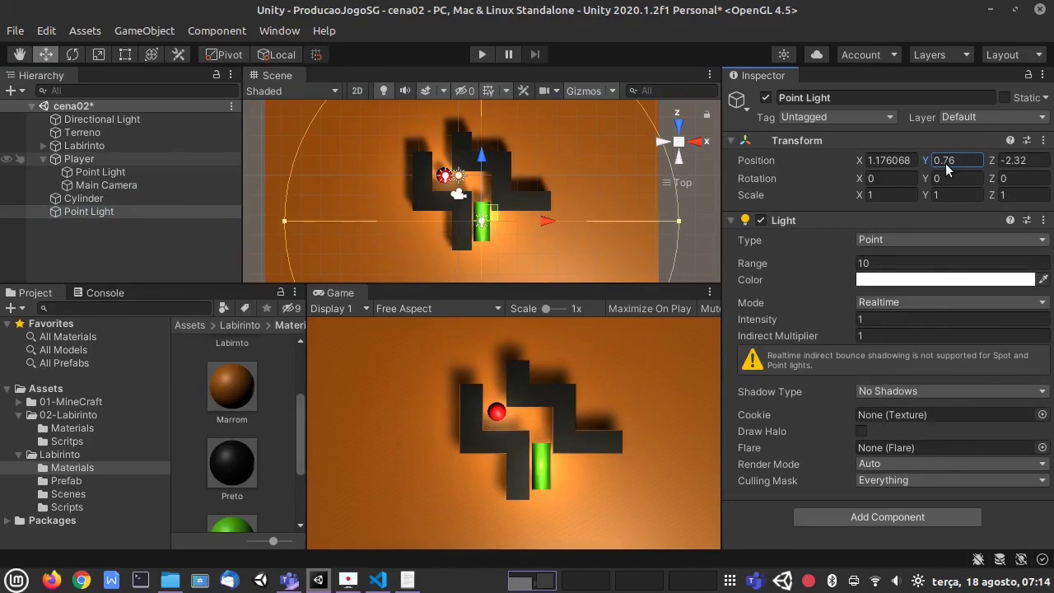
Set the color of the Point Light above the green cylinder to green, hexadecimal 00FF0C
left_click(929, 278)
left_click_drag(309, 125, 400, 98)
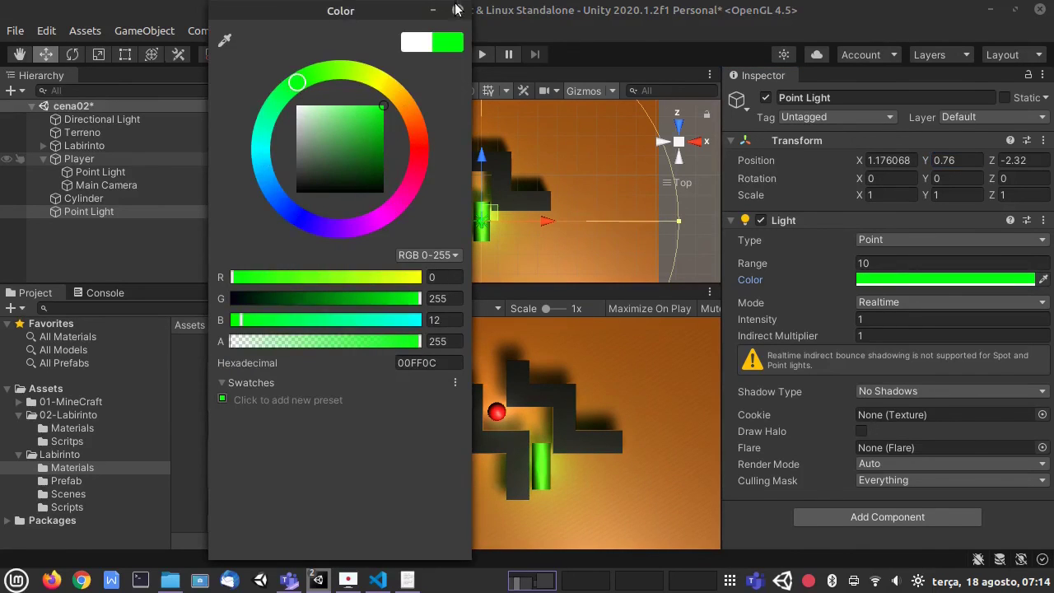
left_click(455, 9)
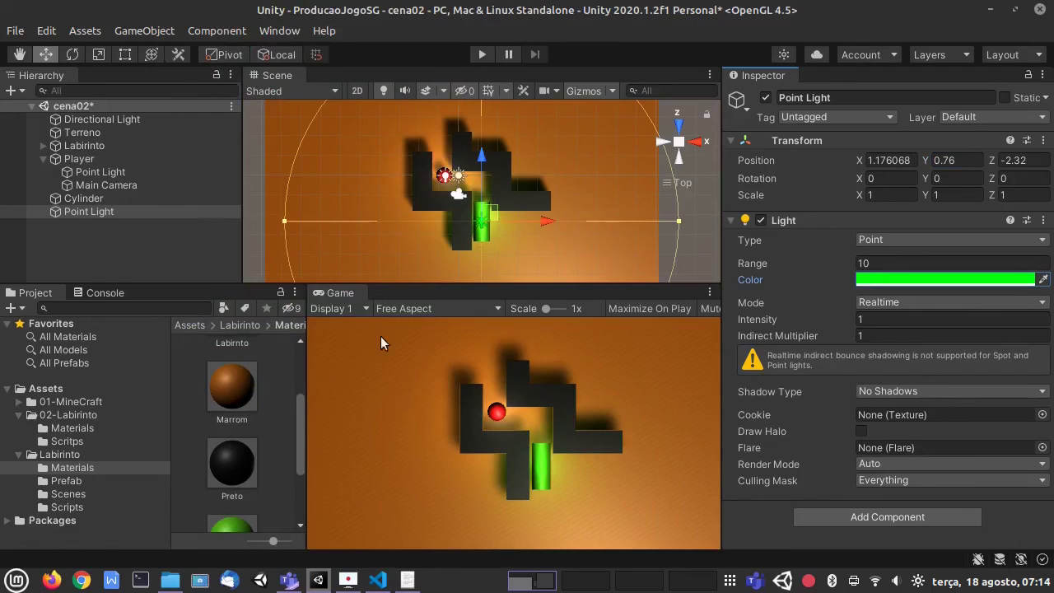
Dim cena02 by lowering the Directional Light's intensity to 0.21
left_click(82, 121)
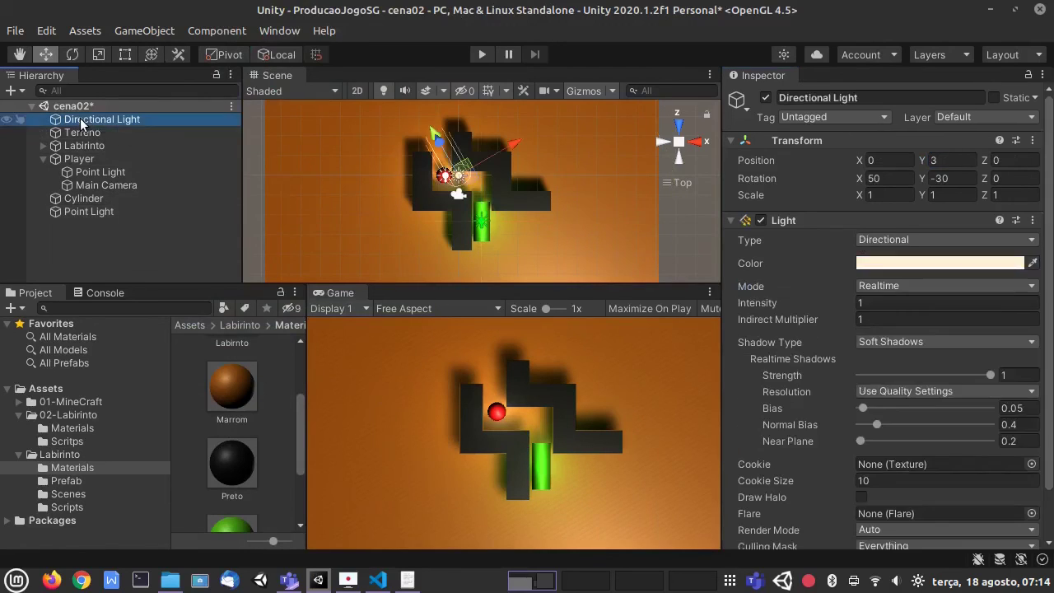
left_click(777, 303)
left_click_drag(777, 303, 749, 302)
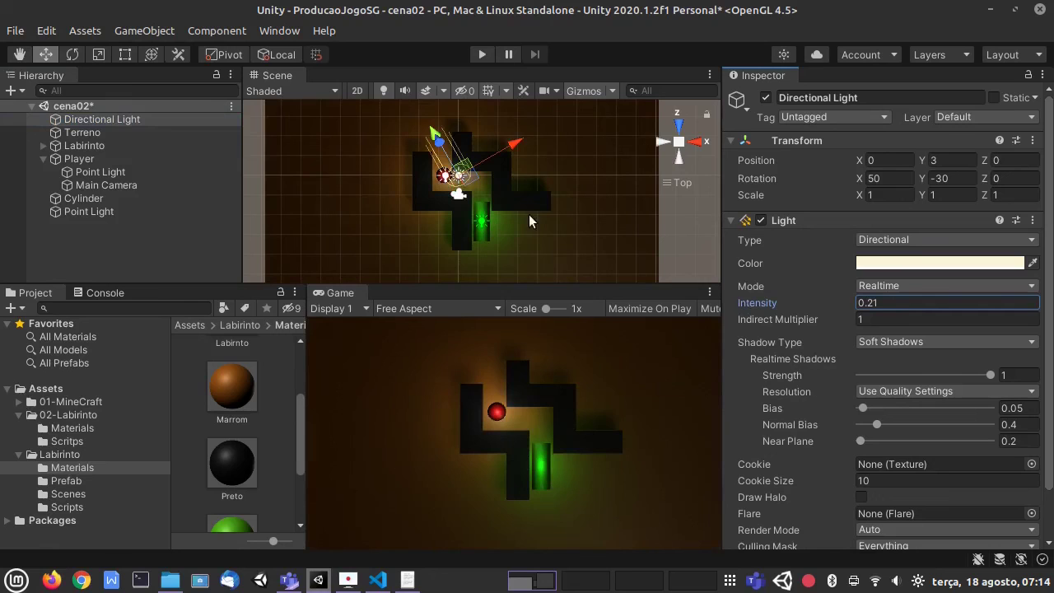
Play-test the darkened cena02 by steering the ball around the maze and into the green cylinder to load cena01
left_click(482, 55)
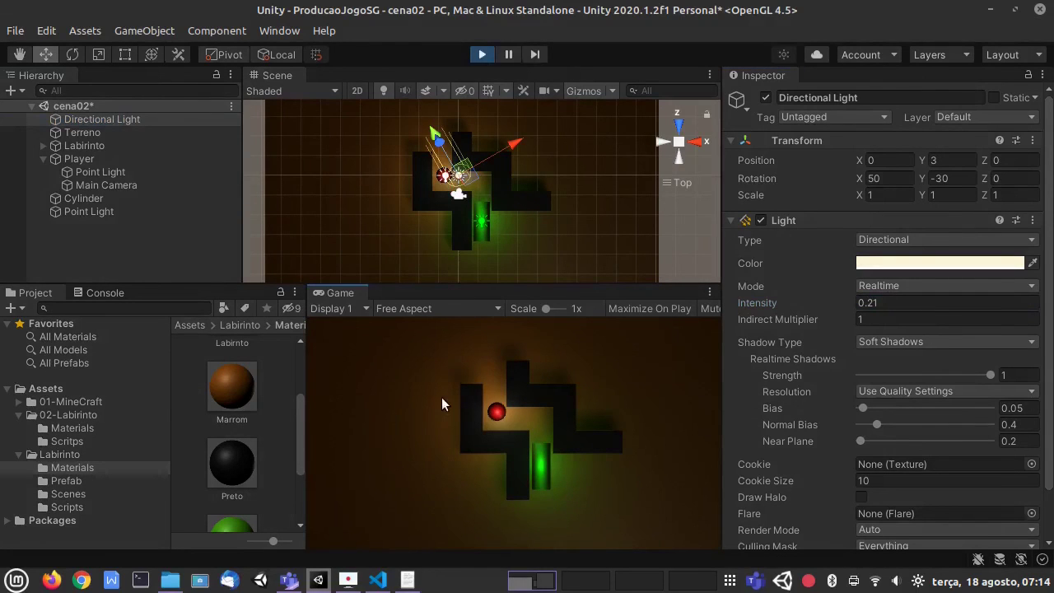
key("Up")
key("Left")
key("Down")
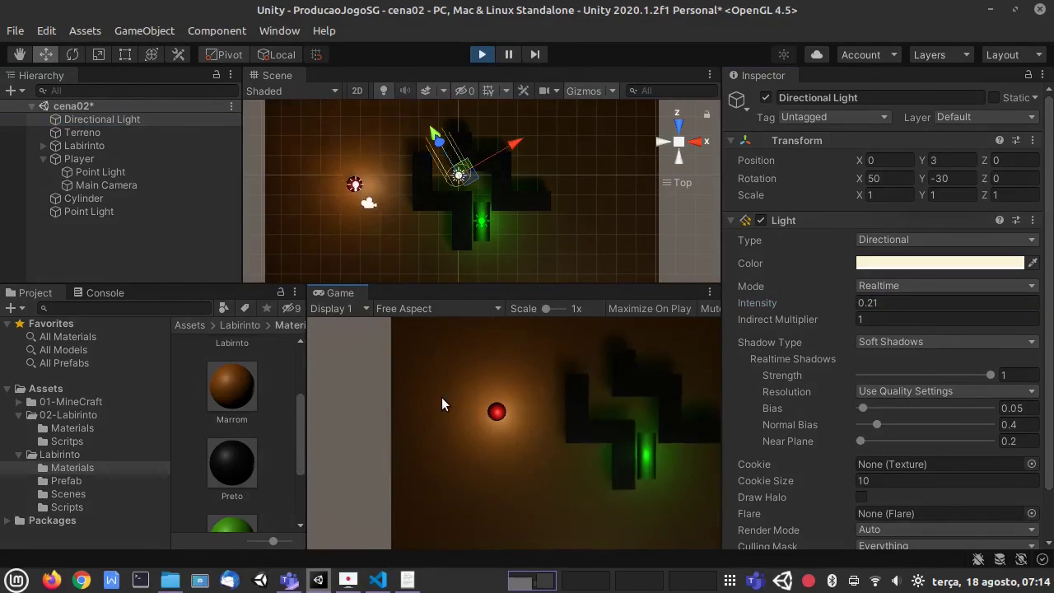
key("Right")
key("Down")
key("Right")
key("Up")
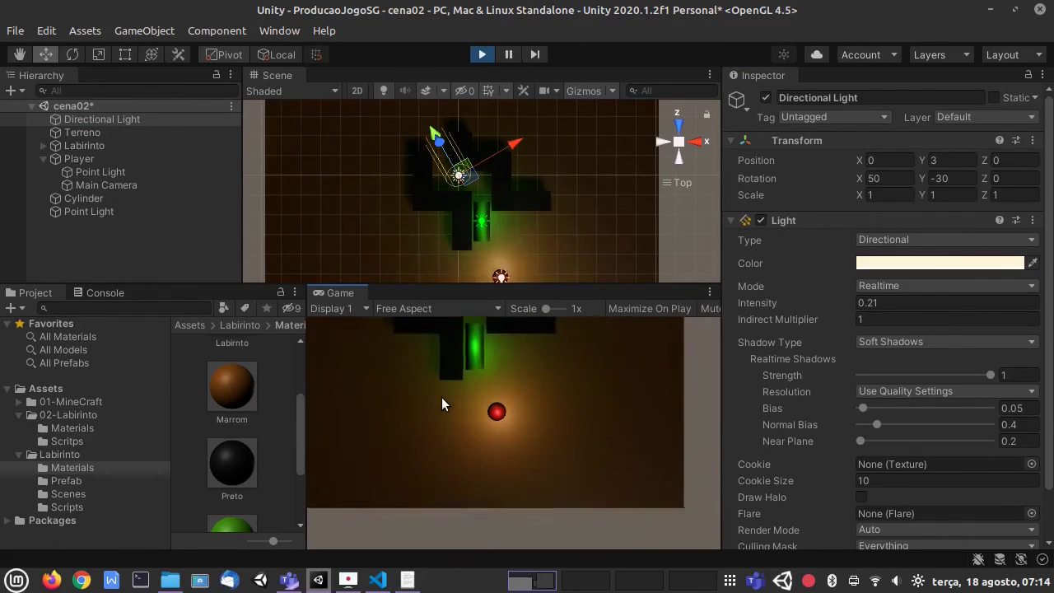
key("Left")
key("Down")
key("Left")
key("Up")
key("Up")
key("Left")
key("Down")
key("Right")
key("Right")
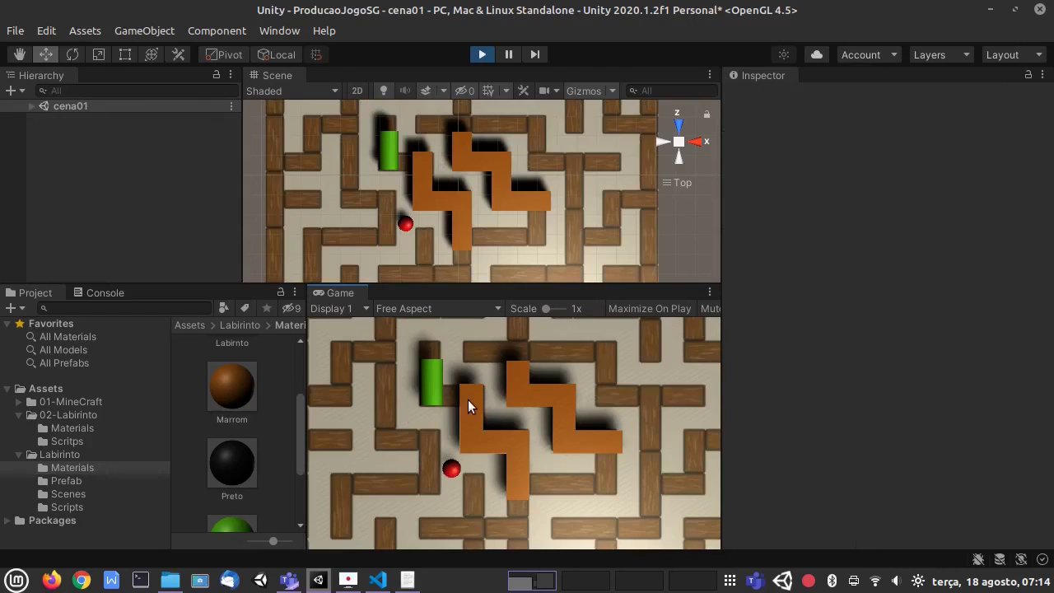